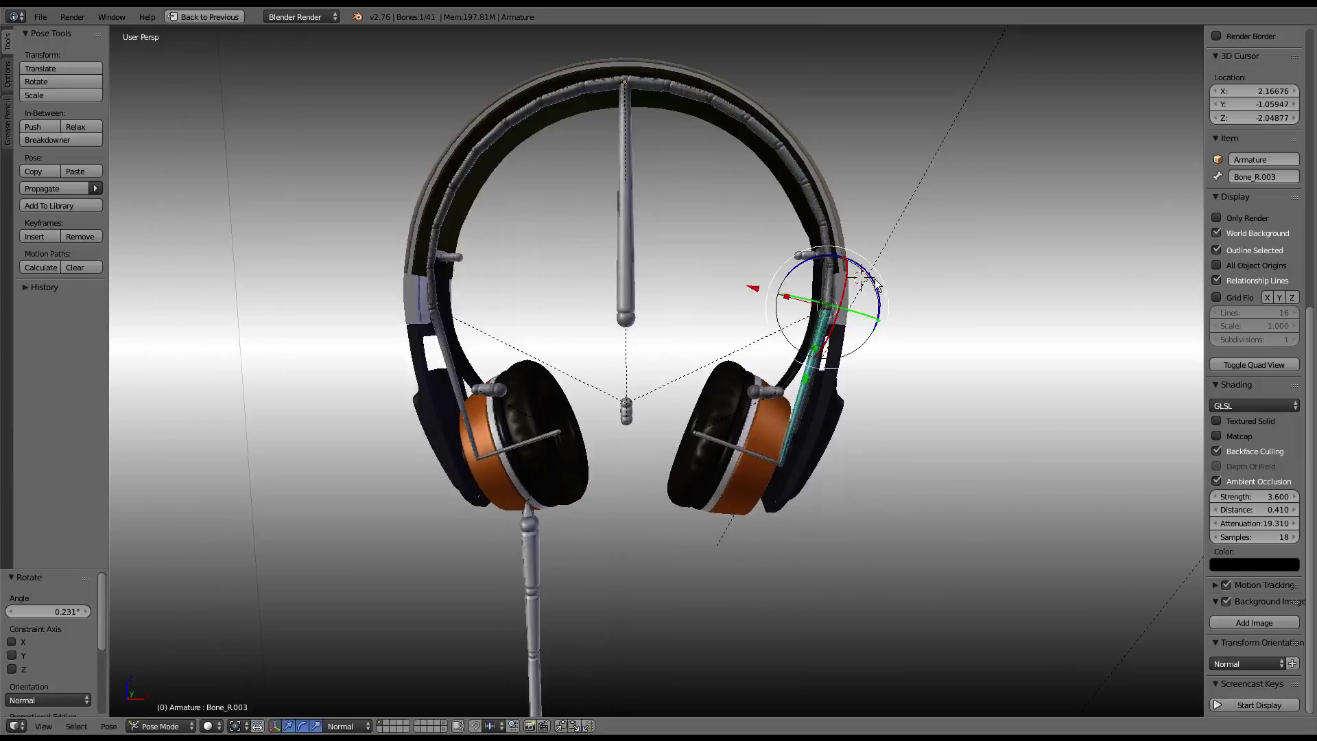
# - Swing the right earcup about -90° and rotate the left earcup 55.864° on Z
pyautogui.moveTo(880, 302); pyautogui.dragTo(709, 393)
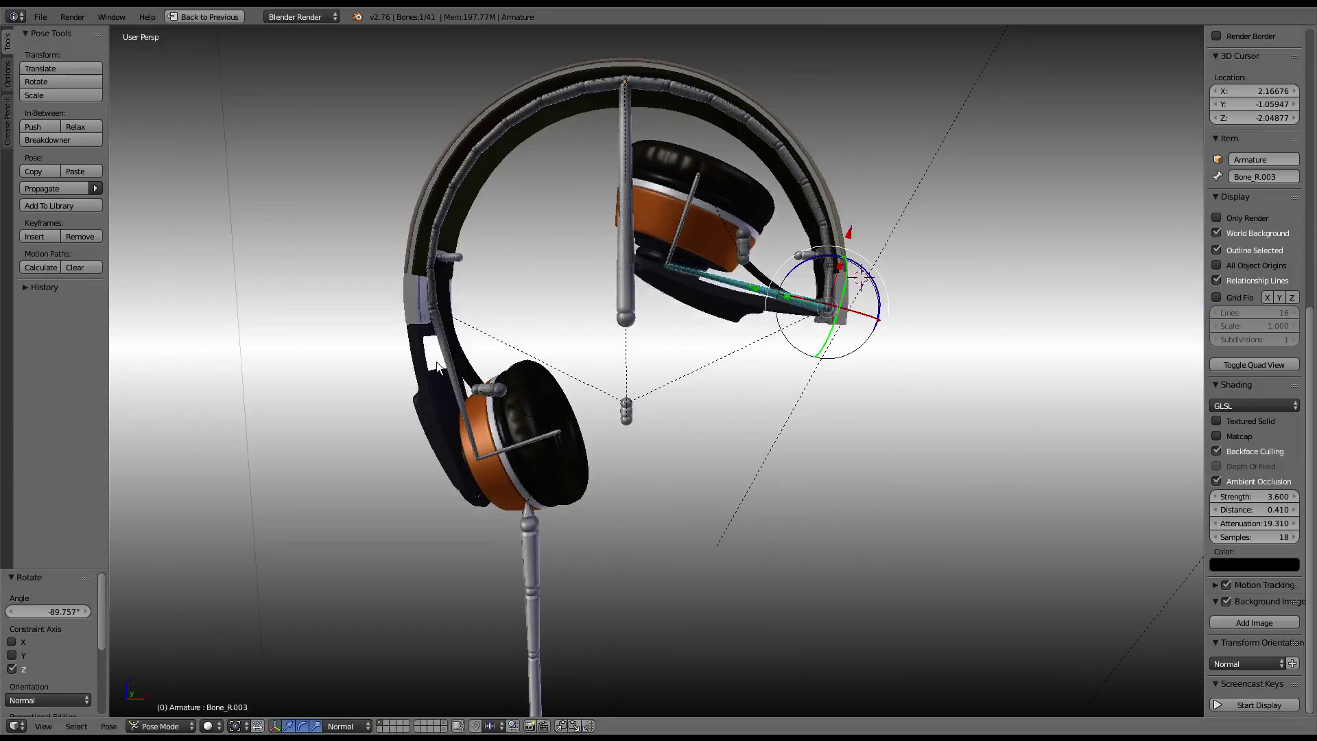
pyautogui.moveTo(446, 367); pyautogui.dragTo(499, 299, button='middle')
pyautogui.press('r')
pyautogui.press('z')
pyautogui.press('z')
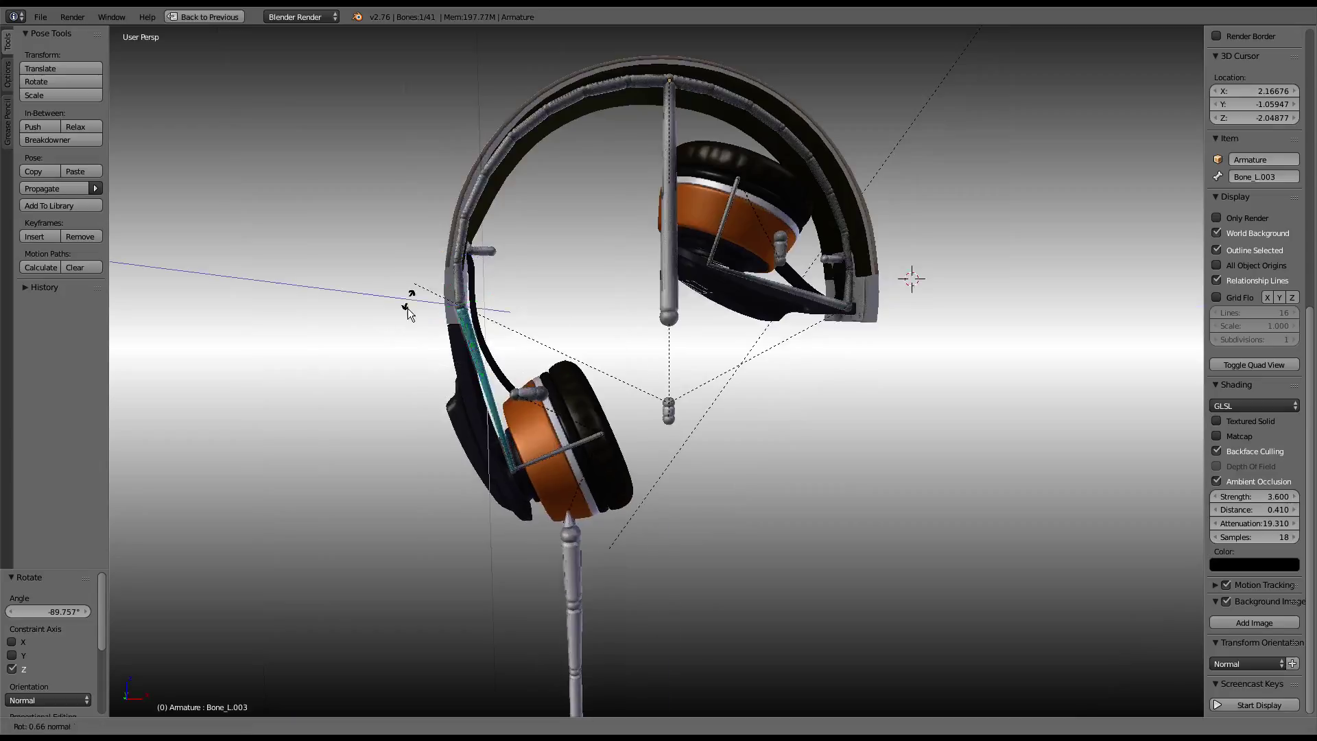
pyautogui.click(414, 336)
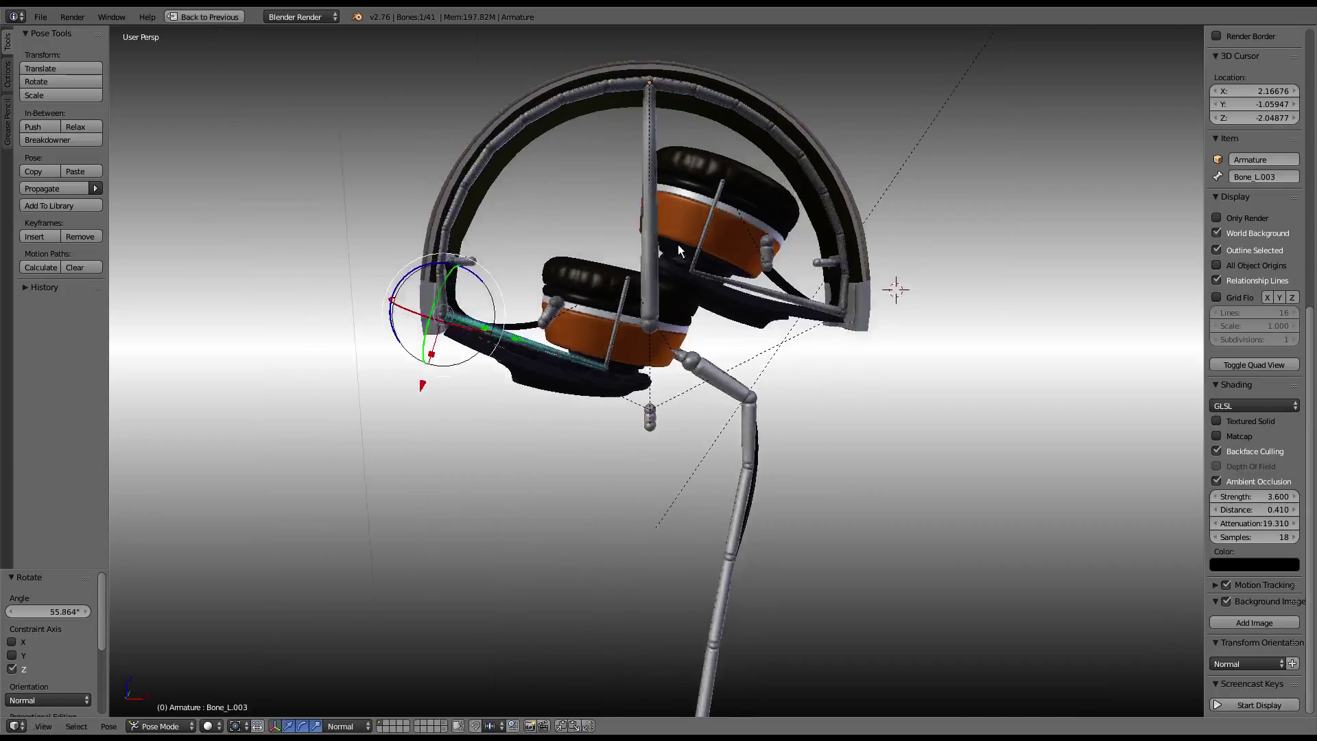
# - Re-rotate Bone_R.003 to about -10.9° and Bone_L.003 to 8.572°
pyautogui.moveTo(439, 329); pyautogui.dragTo(745, 318, button='middle')
pyautogui.rightClick(745, 317)
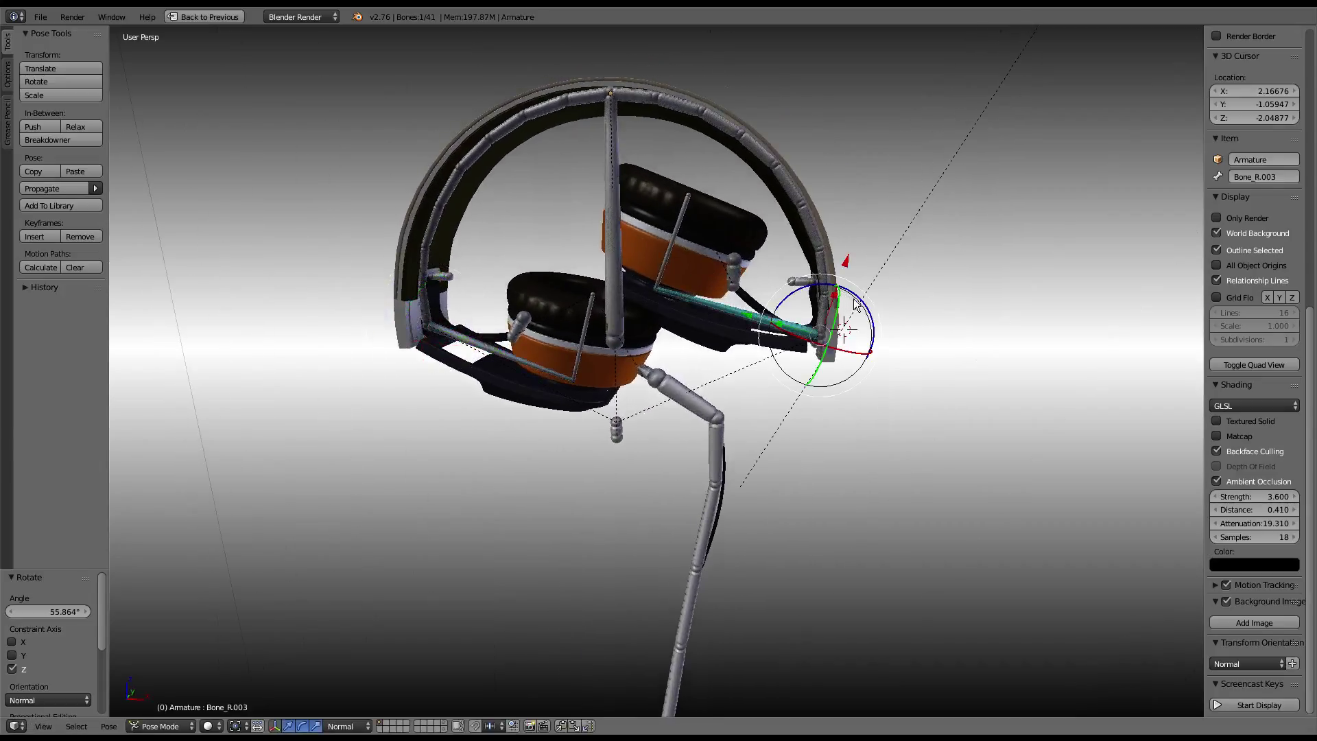
pyautogui.moveTo(857, 305); pyautogui.dragTo(854, 306)
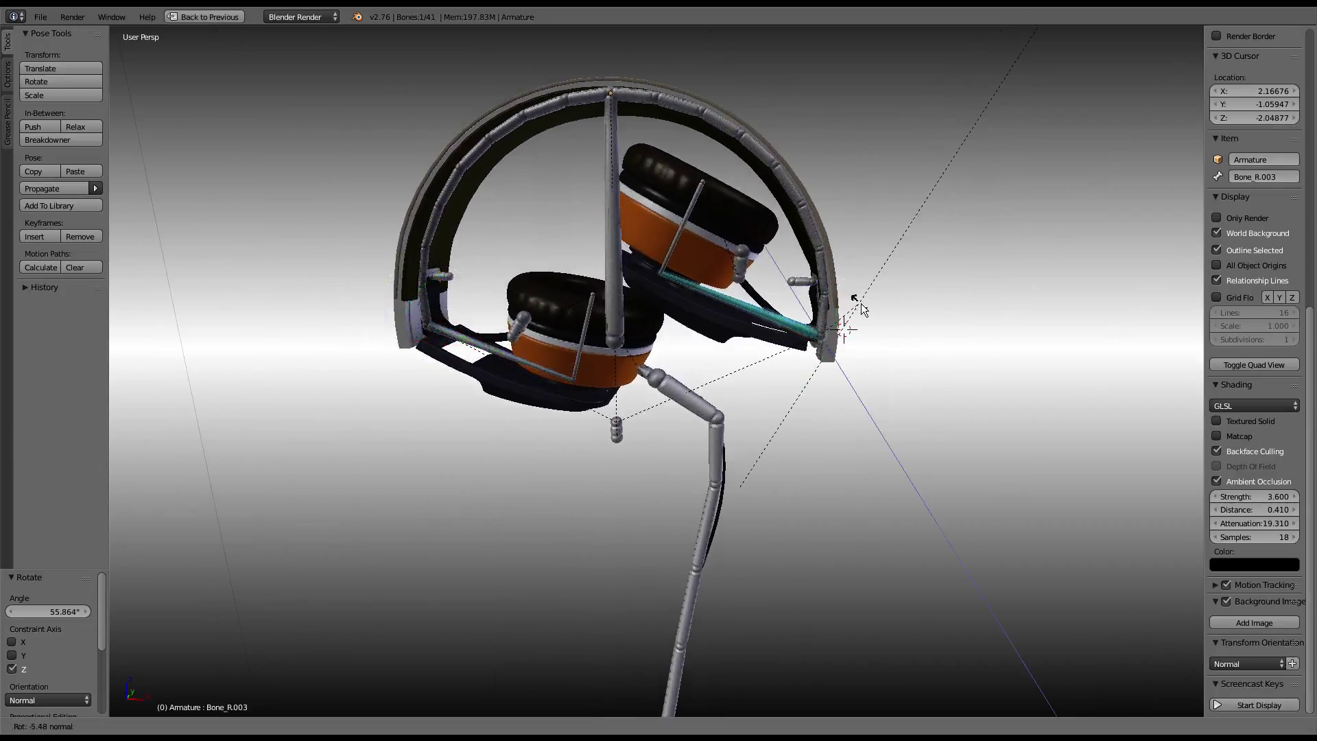
pyautogui.rightClick(503, 351)
pyautogui.moveTo(508, 346); pyautogui.dragTo(522, 318, button='middle')
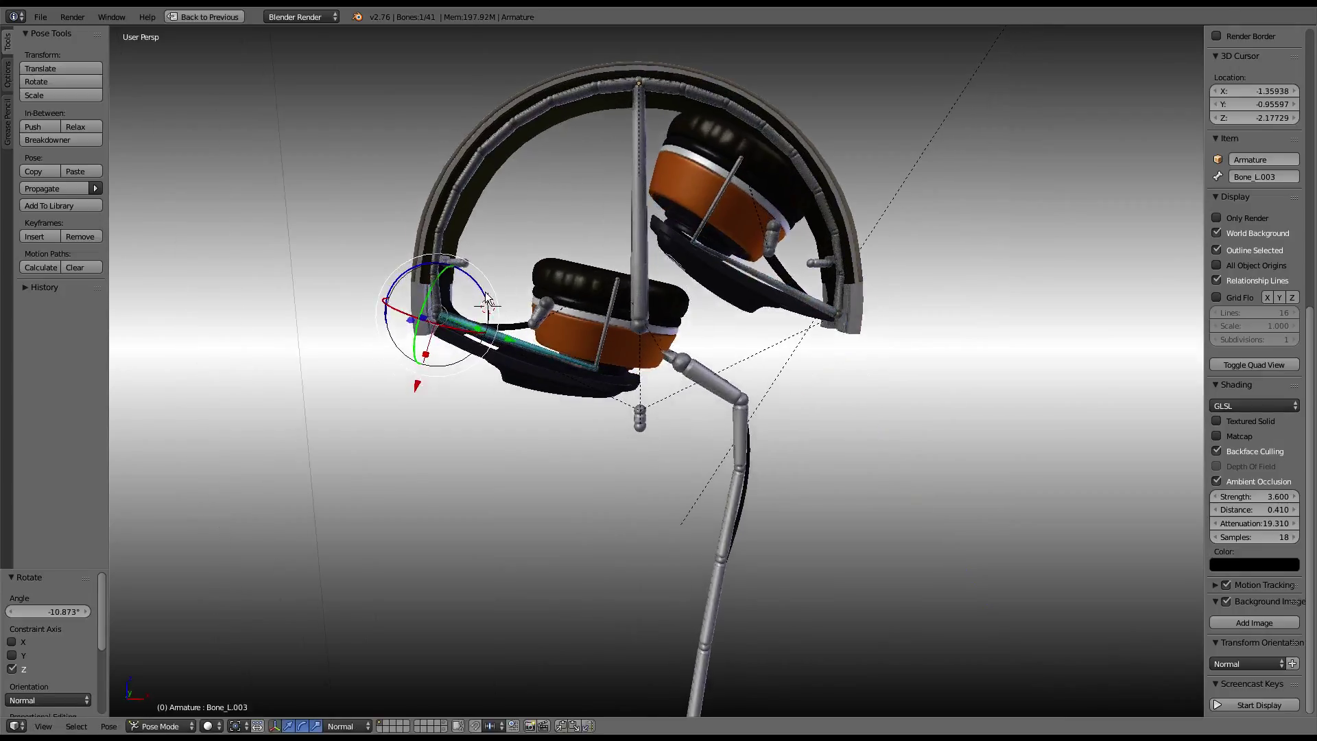
pyautogui.moveTo(463, 285); pyautogui.dragTo(463, 258)
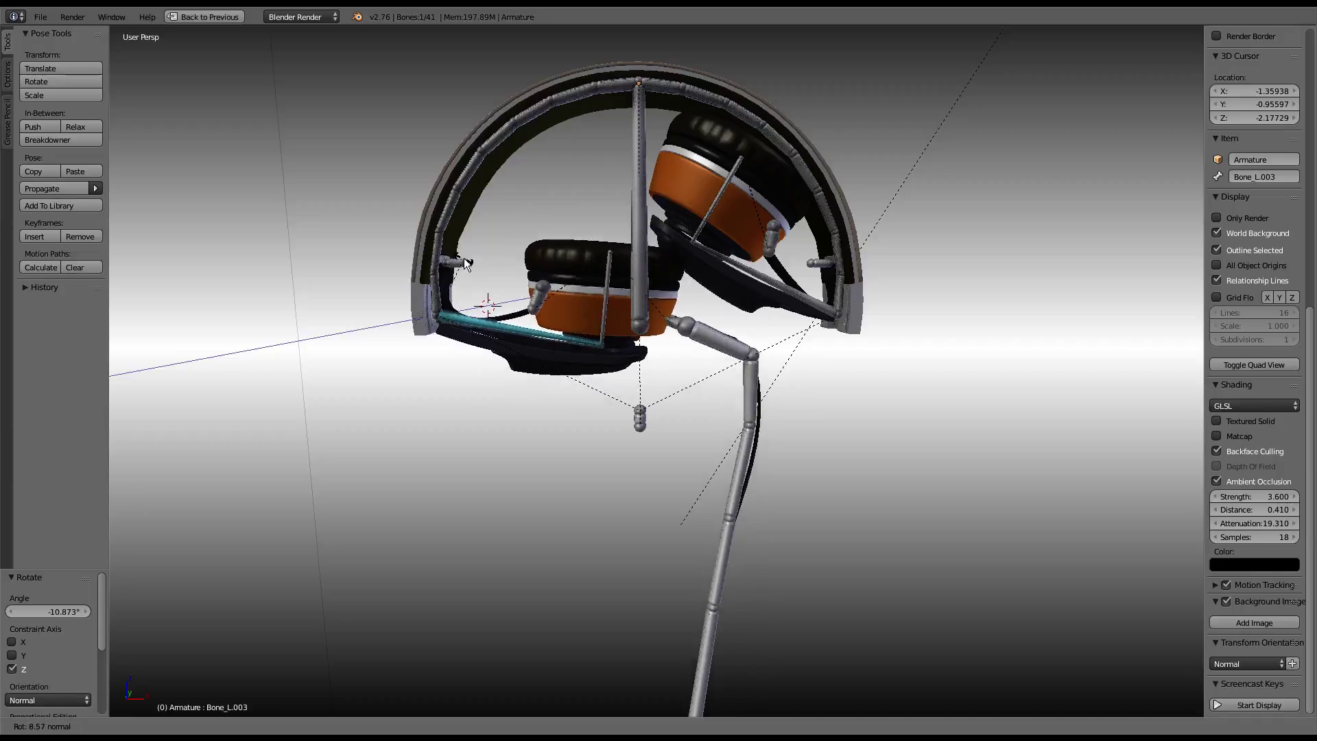
pyautogui.moveTo(464, 257)
pyautogui.mouseDown(button='middle')
pyautogui.moveTo(516, 249)
pyautogui.moveTo(491, 257)
pyautogui.moveTo(491, 295)
pyautogui.moveTo(912, 284)
pyautogui.moveTo(878, 274)
pyautogui.moveTo(862, 303)
pyautogui.moveTo(882, 301)
pyautogui.moveTo(879, 320)
pyautogui.mouseUp(button='middle')
# - Zoom in on Bone_L.003 and rotate it again to about −2.309° around Z
pyautogui.scroll(5, 492, 256)
pyautogui.scroll(3, 467, 288)
pyautogui.rightClick(913, 284)
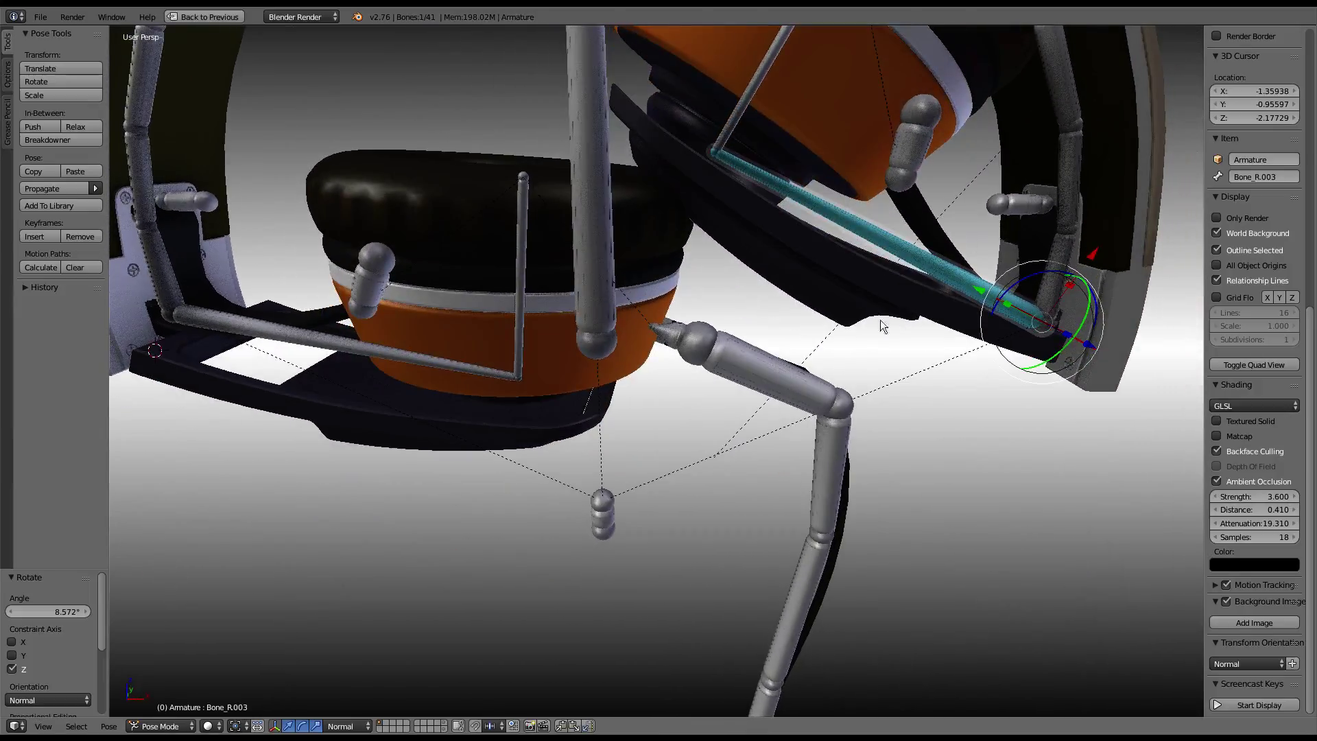
pyautogui.rightClick(508, 369)
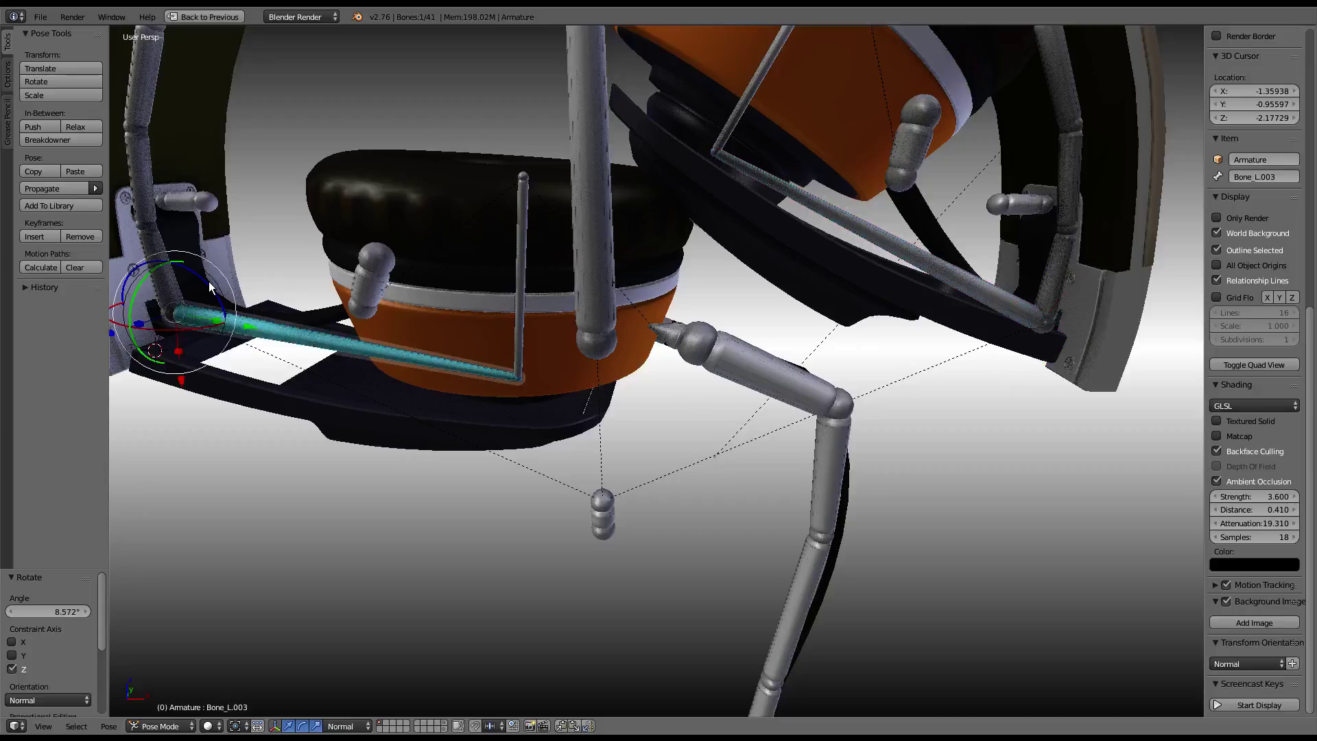
pyautogui.scroll(-1, 209, 286)
pyautogui.moveTo(208, 285)
pyautogui.mouseDown(button='middle')
pyautogui.moveTo(315, 259)
pyautogui.moveTo(320, 246)
pyautogui.moveTo(282, 271)
pyautogui.mouseUp(button='middle')
pyautogui.press('r')
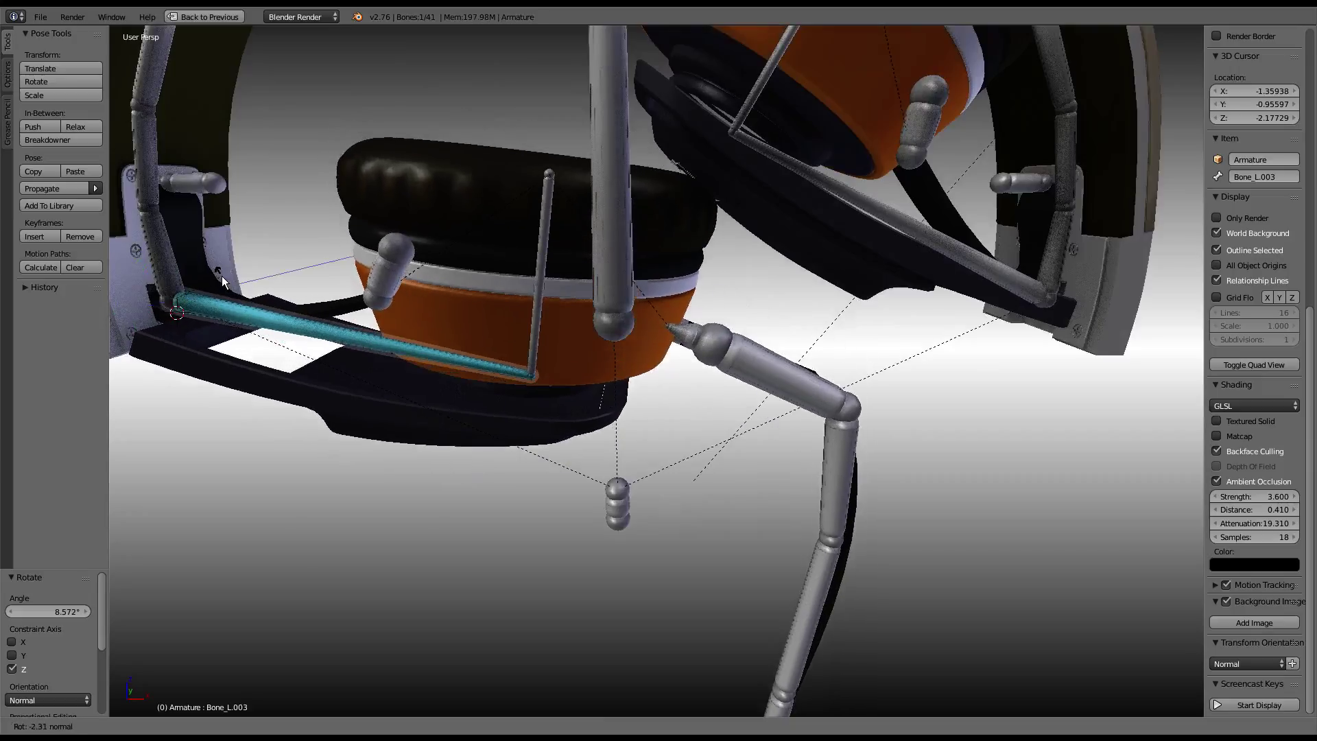
pyautogui.click(221, 275)
pyautogui.scroll(-4, 221, 276)
pyautogui.moveTo(633, 210)
pyautogui.mouseDown(button='middle')
pyautogui.moveTo(920, 199)
pyautogui.moveTo(722, 208)
pyautogui.moveTo(640, 196)
pyautogui.moveTo(632, 549)
pyautogui.mouseUp(button='middle')
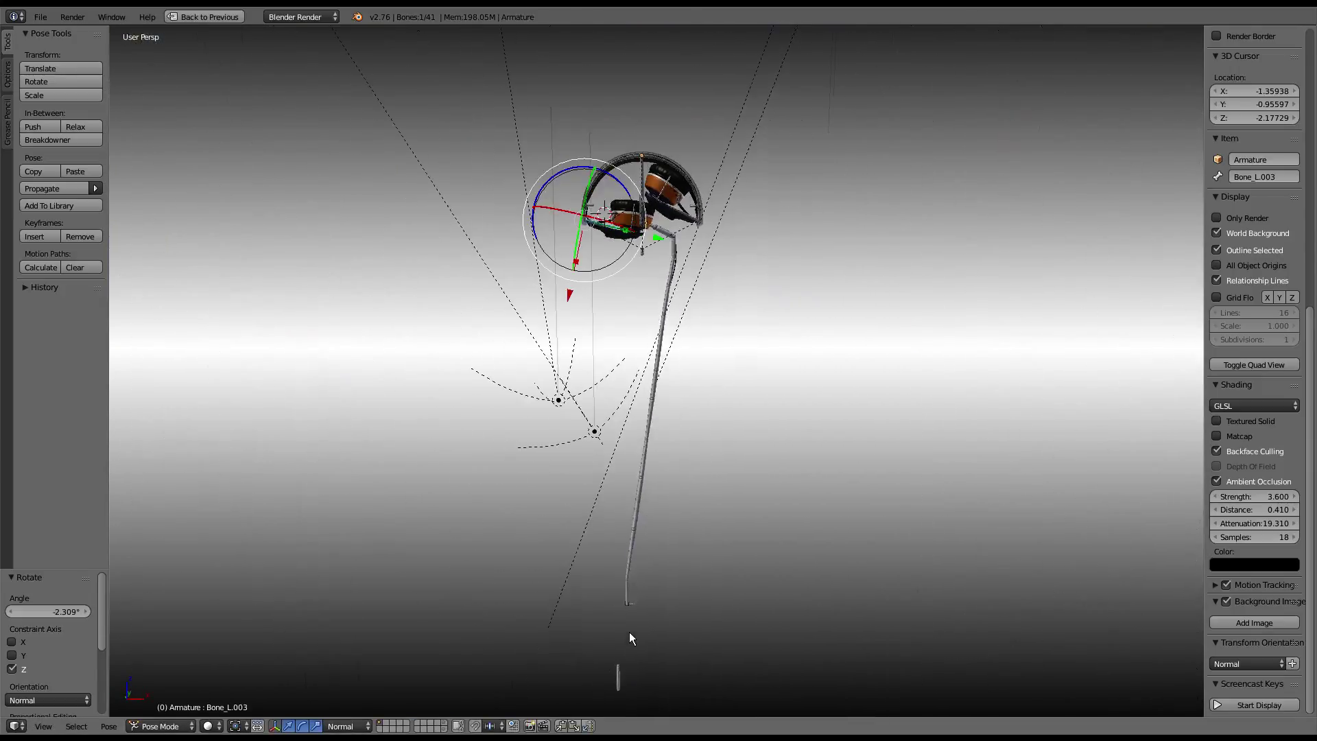
# - Move cable end bone Bone.010 by (0.176, 0.877, 5.716) to curve the cord
pyautogui.press('g')
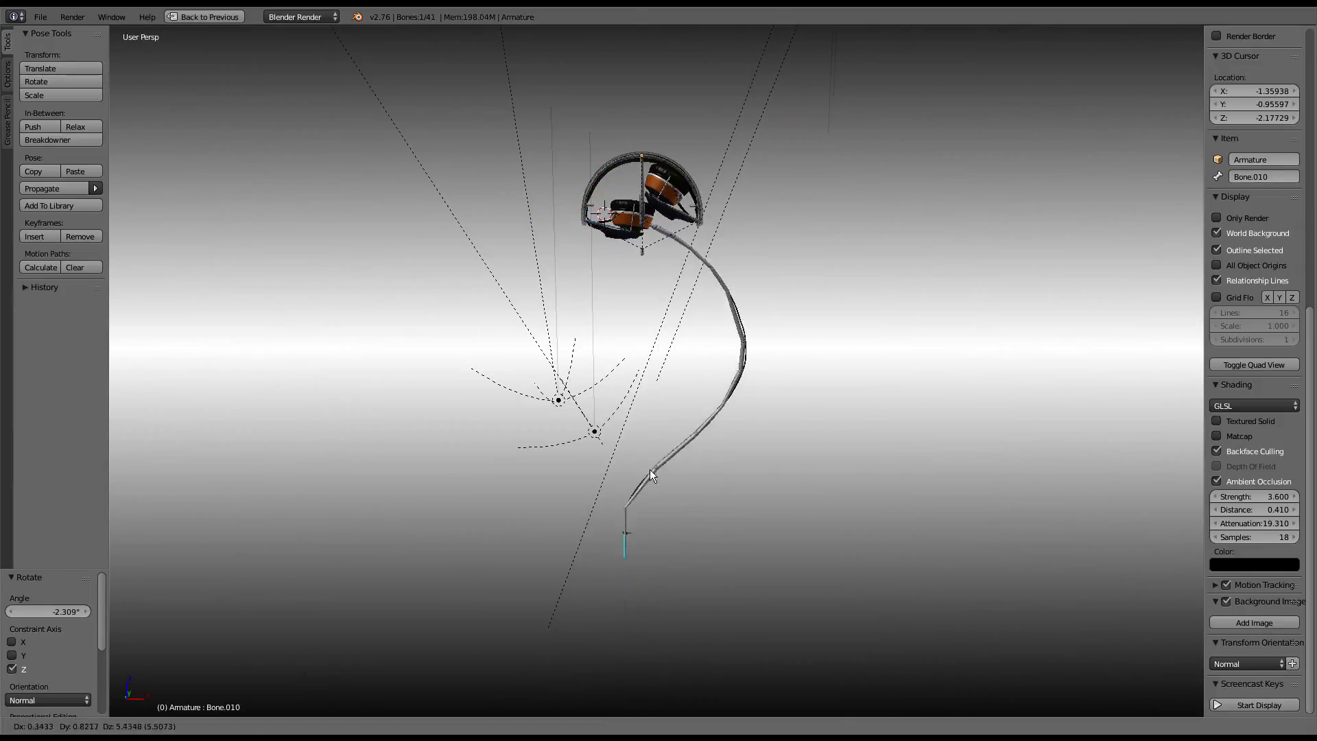
pyautogui.click(649, 469)
pyautogui.scroll(3, 649, 469)
pyautogui.keyDown('shift'); pyautogui.moveTo(722, 329); pyautogui.dragTo(721, 414, button='middle'); pyautogui.keyUp('shift')
pyautogui.scroll(2, 575, 249)
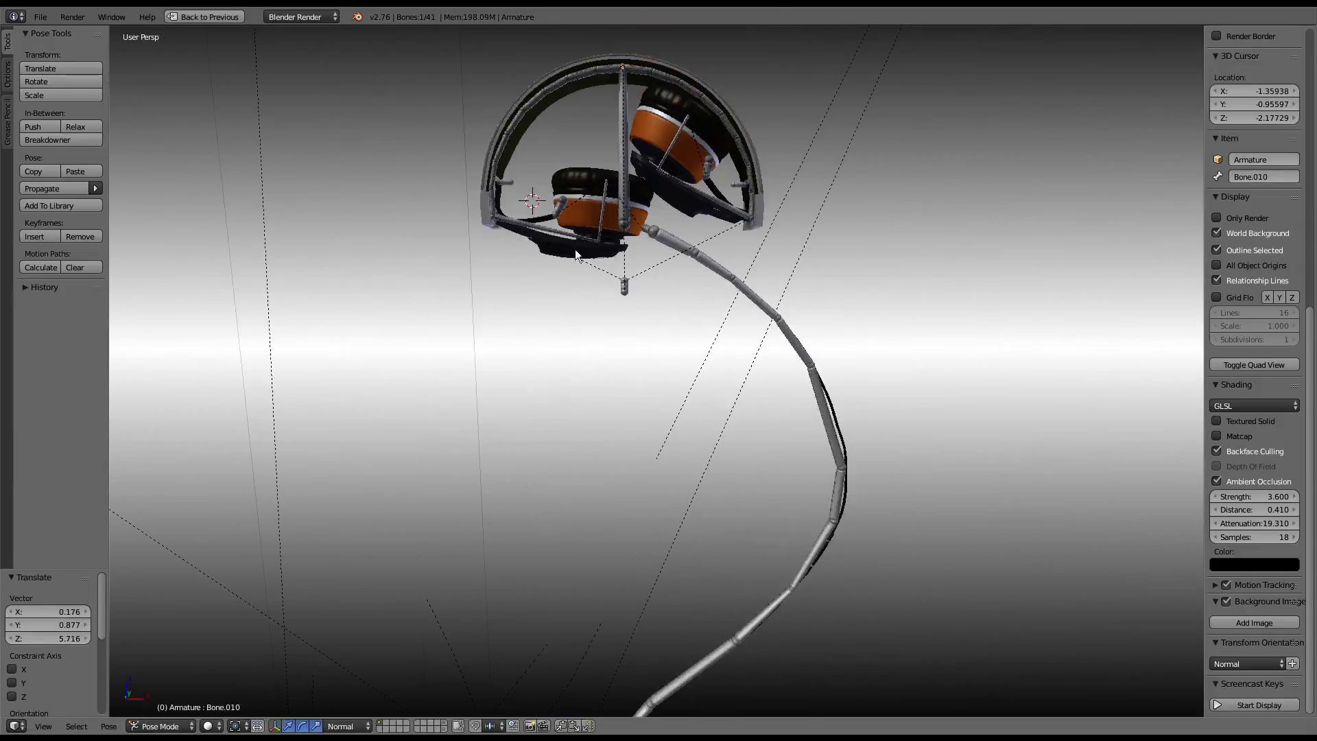
# - Try a left earcup rotation and cancel it, then select every bone in the rig
pyautogui.press('r')
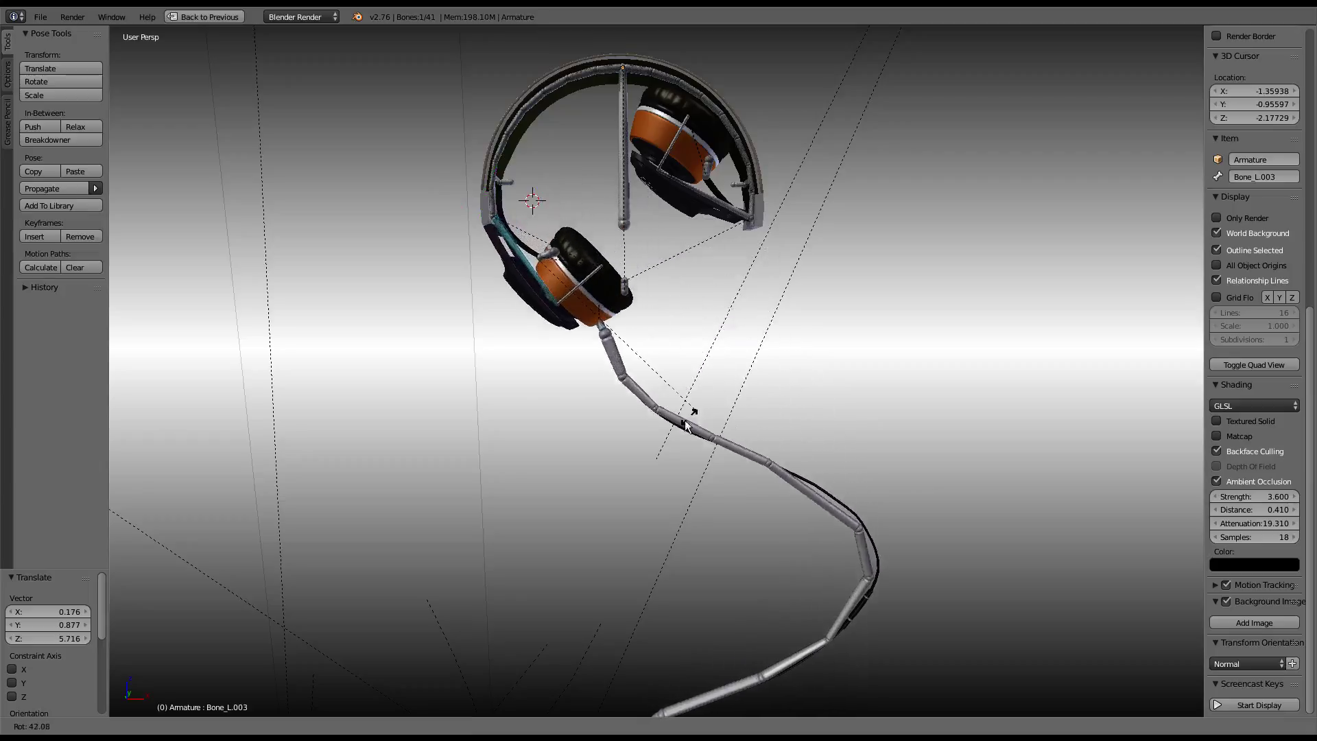
pyautogui.rightClick(624, 442)
pyautogui.scroll(3, 670, 357)
pyautogui.scroll(1, 664, 347)
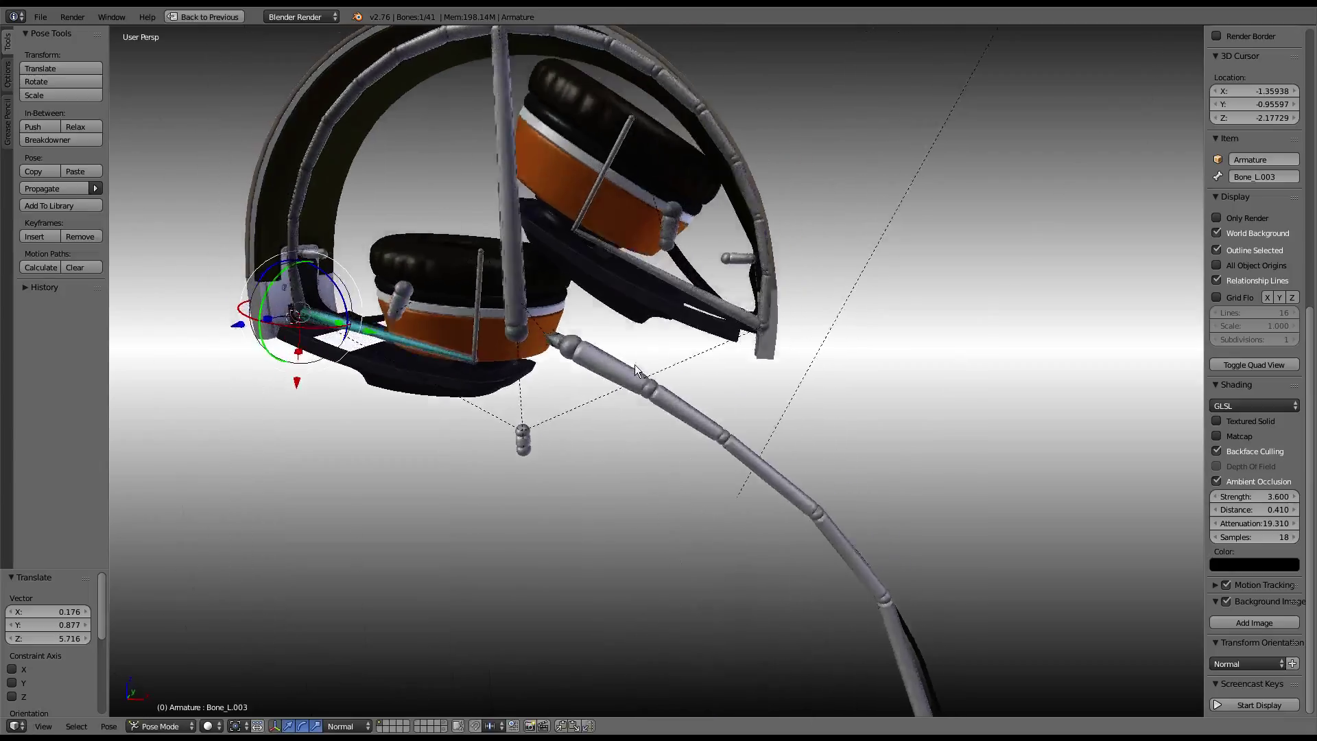
pyautogui.scroll(2, 687, 368)
pyautogui.moveTo(688, 368)
pyautogui.mouseDown(button='middle')
pyautogui.moveTo(699, 364)
pyautogui.moveTo(681, 365)
pyautogui.mouseUp(button='middle')
pyautogui.scroll(2, 761, 392)
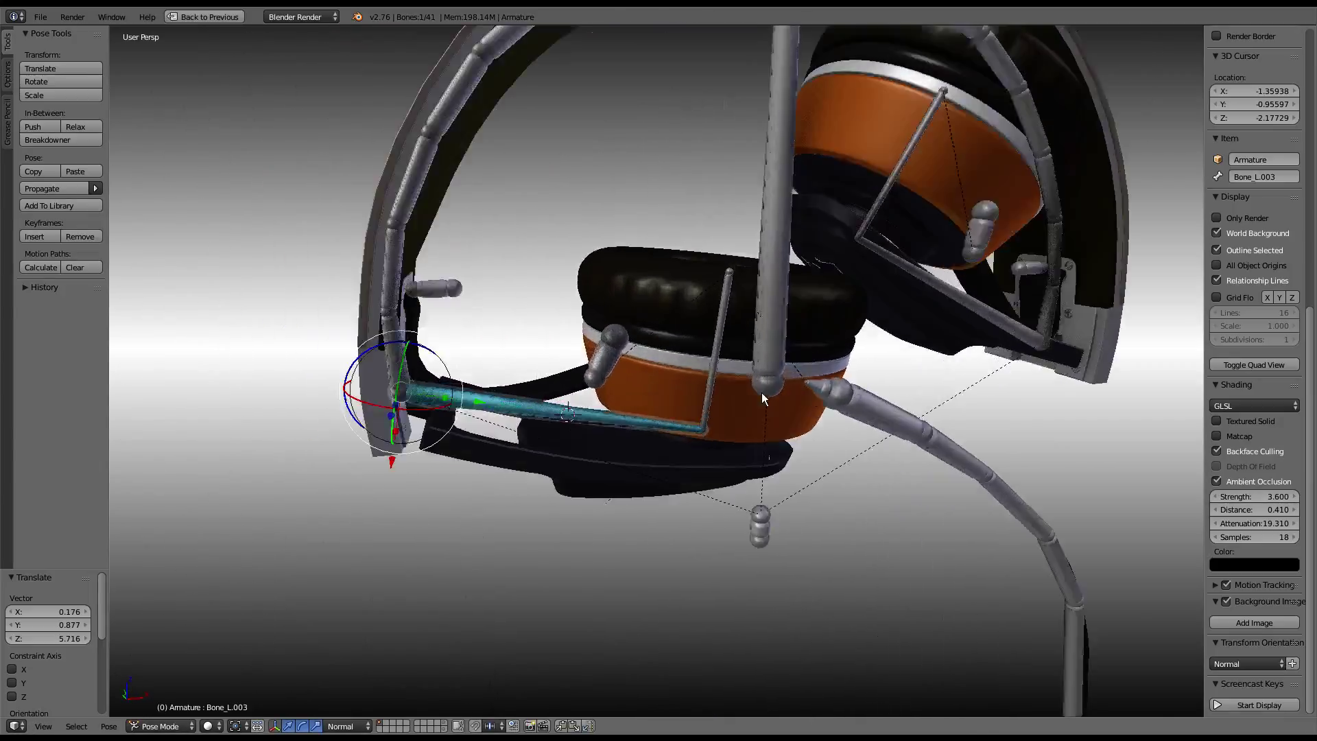
pyautogui.scroll(2, 763, 390)
pyautogui.scroll(-4, 763, 391)
pyautogui.moveTo(760, 374)
pyautogui.mouseDown(button='middle')
pyautogui.moveTo(746, 328)
pyautogui.moveTo(738, 362)
pyautogui.mouseUp(button='middle')
pyautogui.hotkey('alt', 'g')
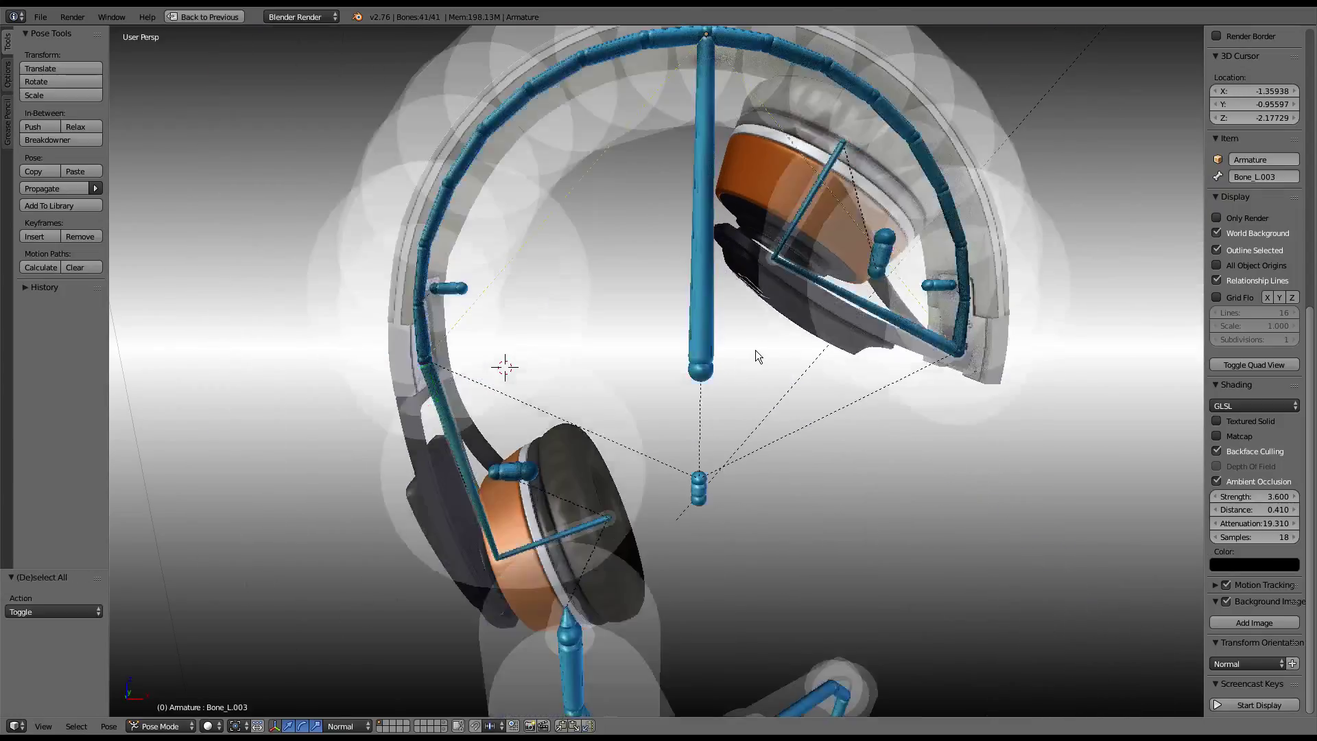
# - Clear the bones' pose scale, then rotate Bone_R.007 and cancel a test move
pyautogui.press('a')
pyautogui.hotkey('alt', 's')
pyautogui.scroll(-3, 755, 350)
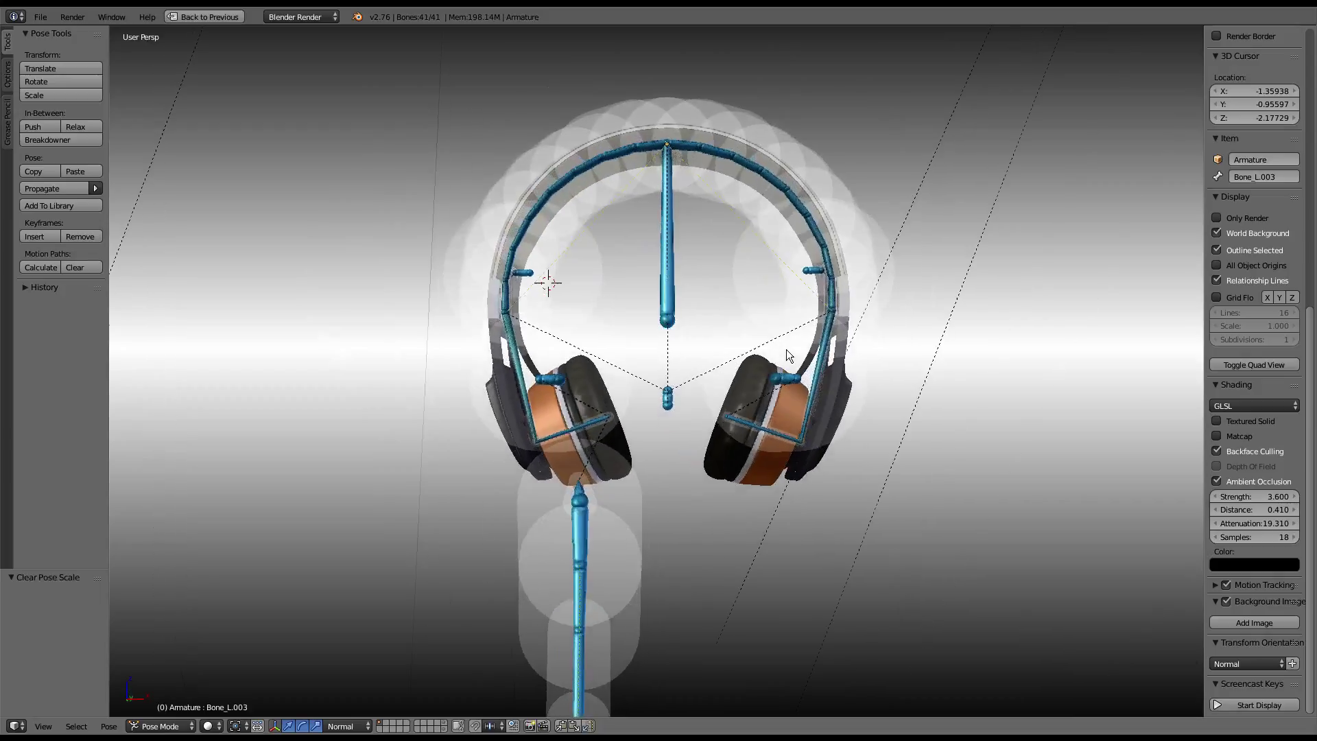
pyautogui.rightClick(760, 425)
pyautogui.press('r')
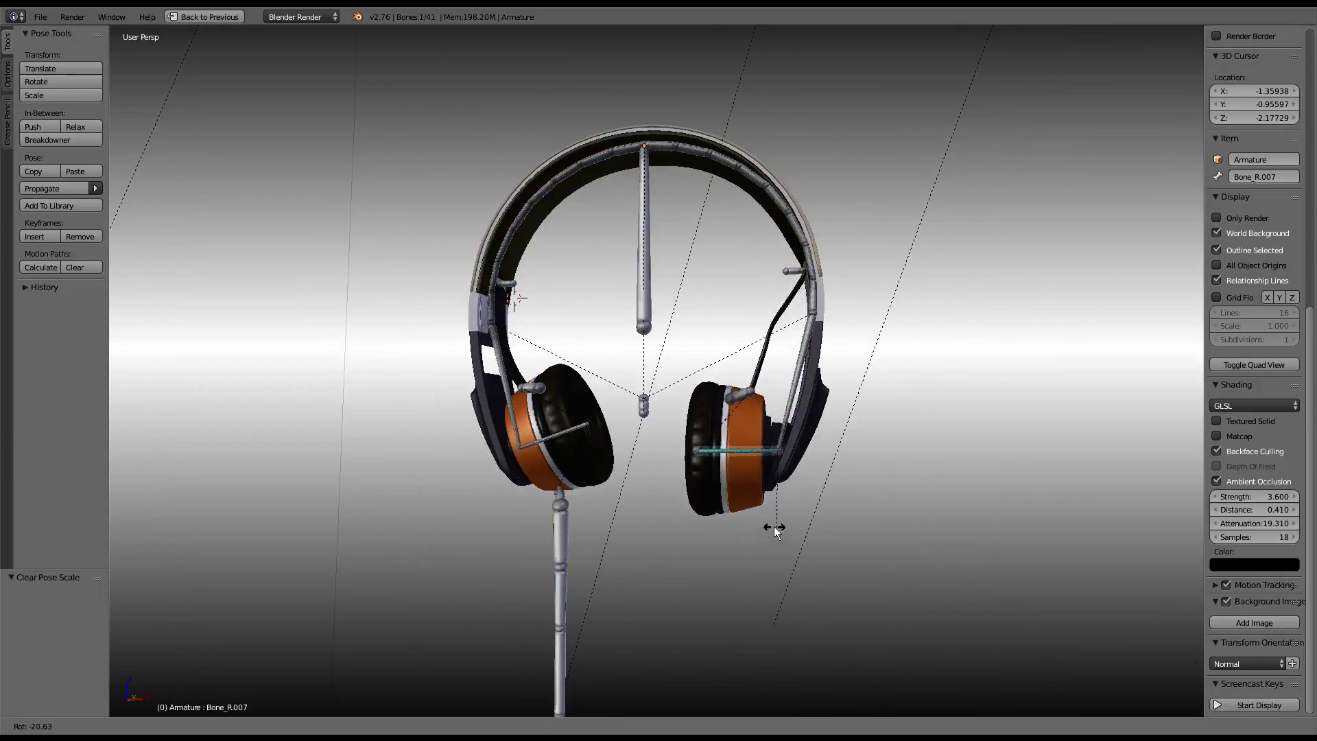
pyautogui.click(774, 530)
pyautogui.press('g')
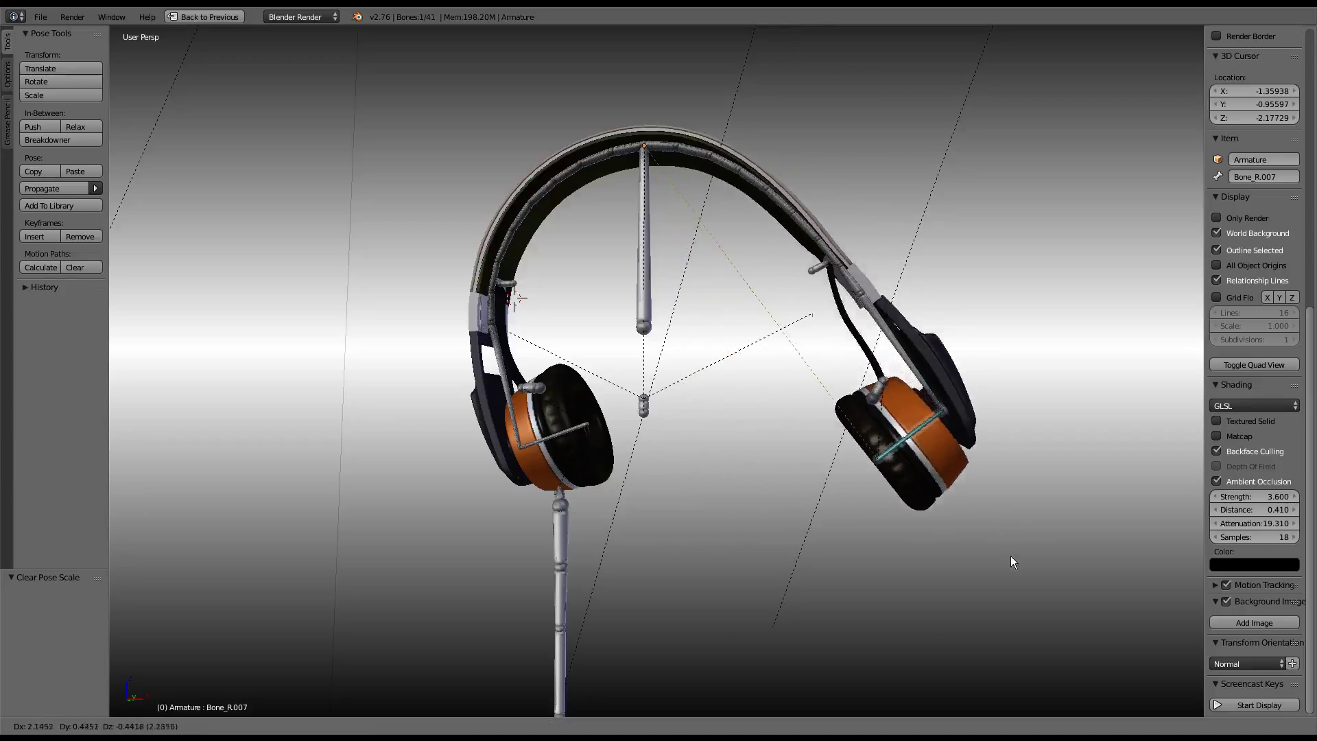
pyautogui.press('Escape')
# - Test-move the right earcup (cancelled), then reposition headband arm bone Bone_R.003
pyautogui.scroll(3, 747, 430)
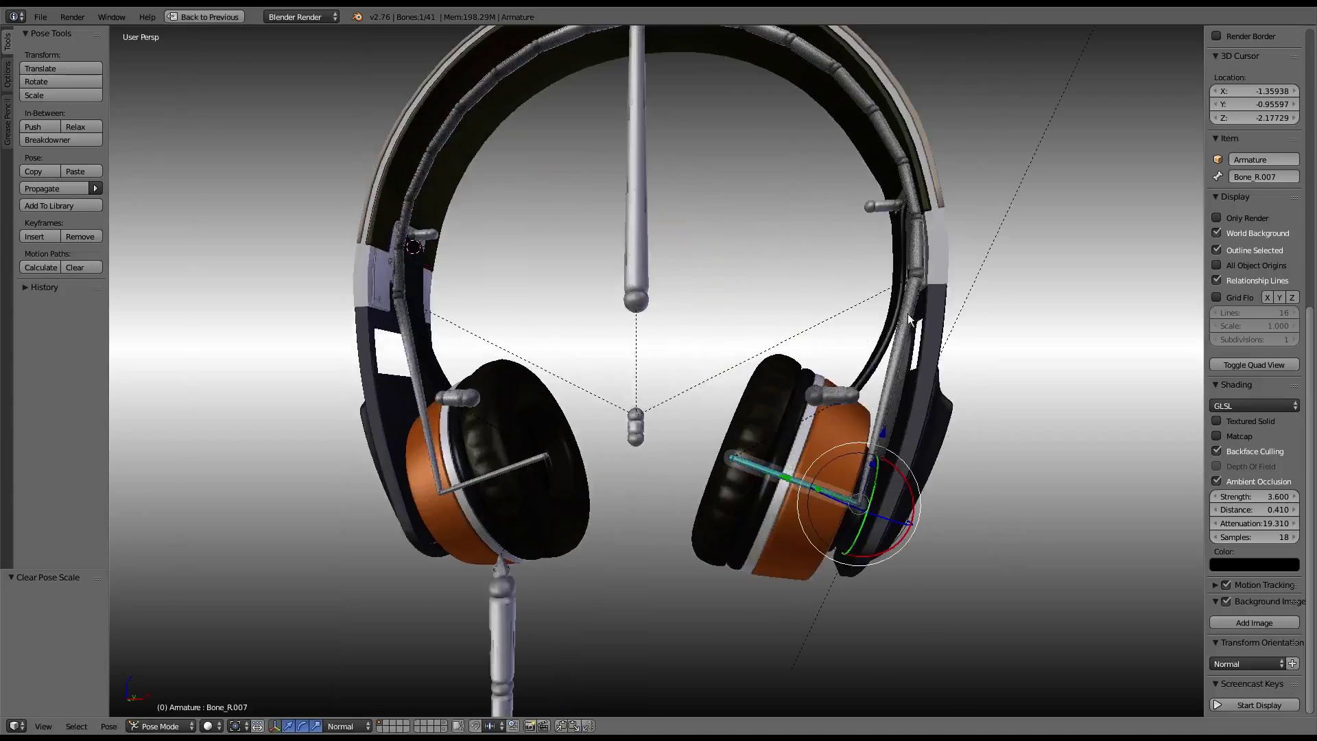
pyautogui.press('g')
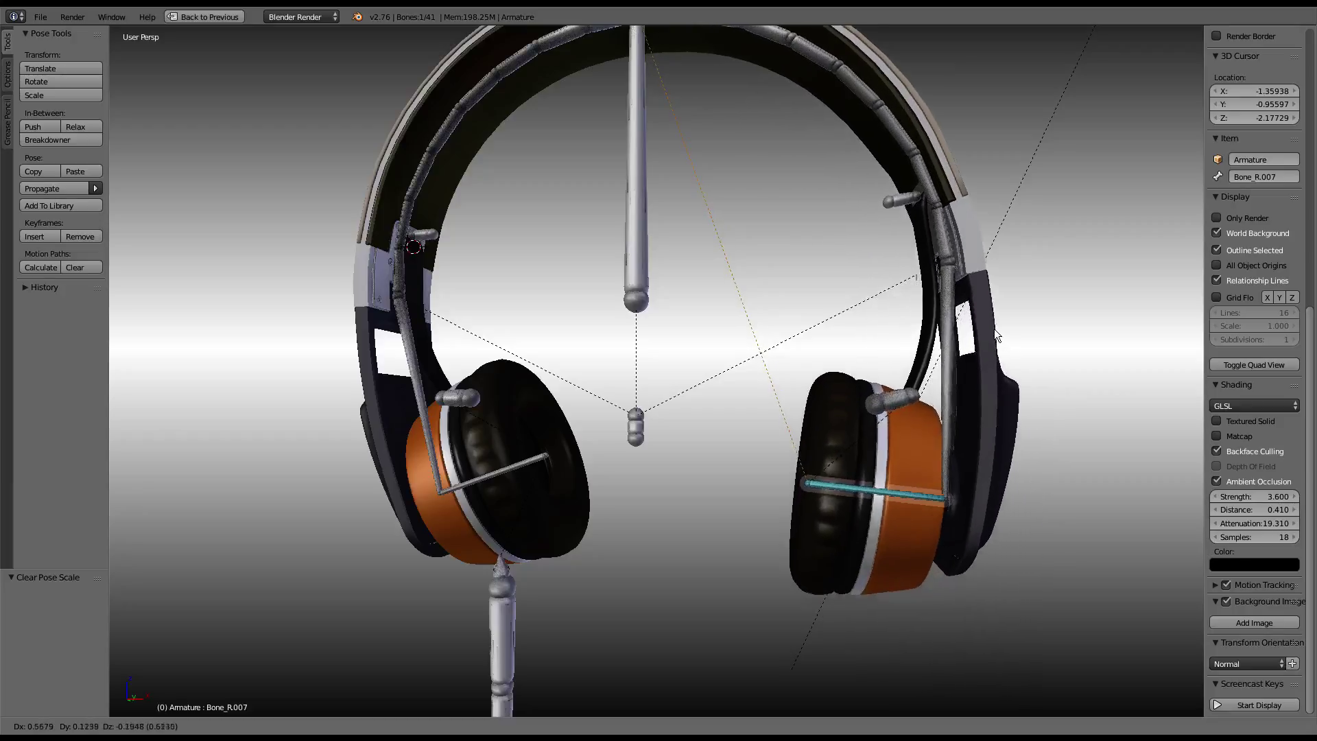
pyautogui.rightClick(1001, 382)
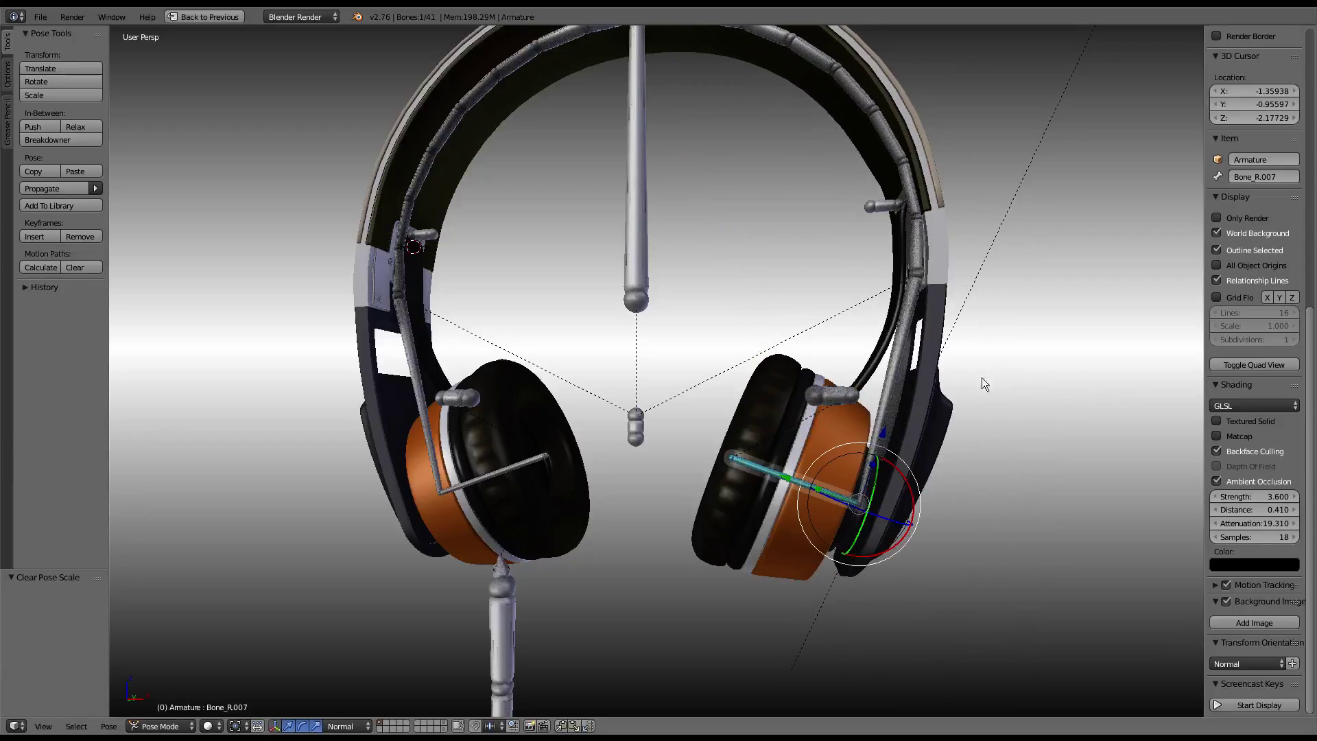
pyautogui.rightClick(886, 430)
pyautogui.press('g')
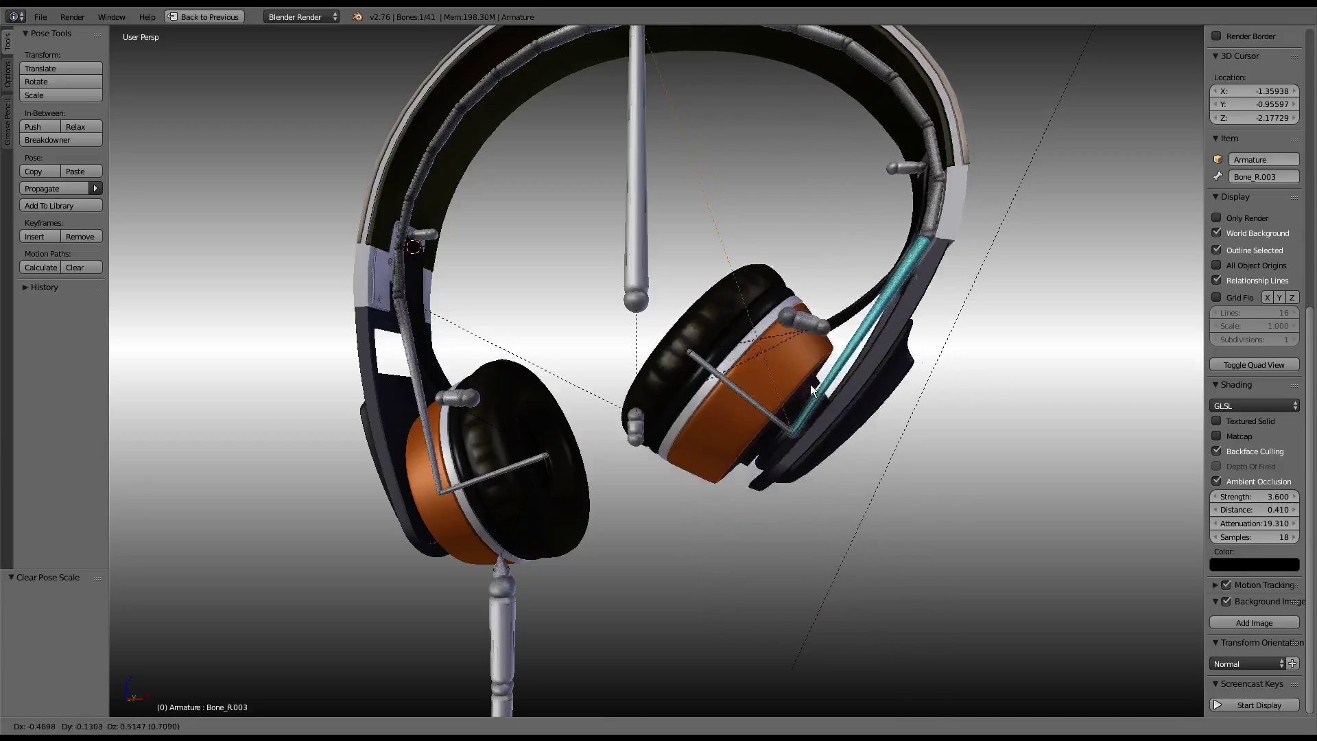
pyautogui.click(874, 438)
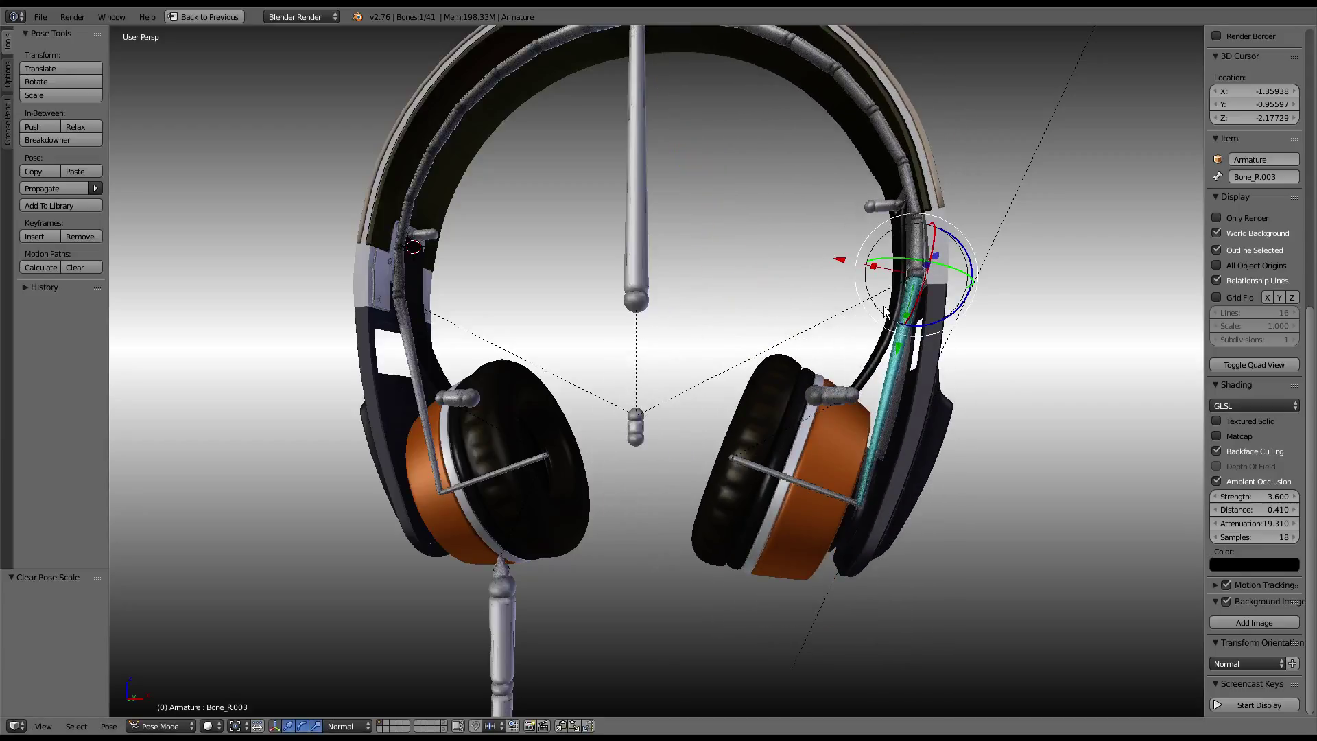
# - Inspect bones Bone_R.020, Bone_R.011 and Bone_R.003, then show the Auto IK pose options
pyautogui.rightClick(886, 212)
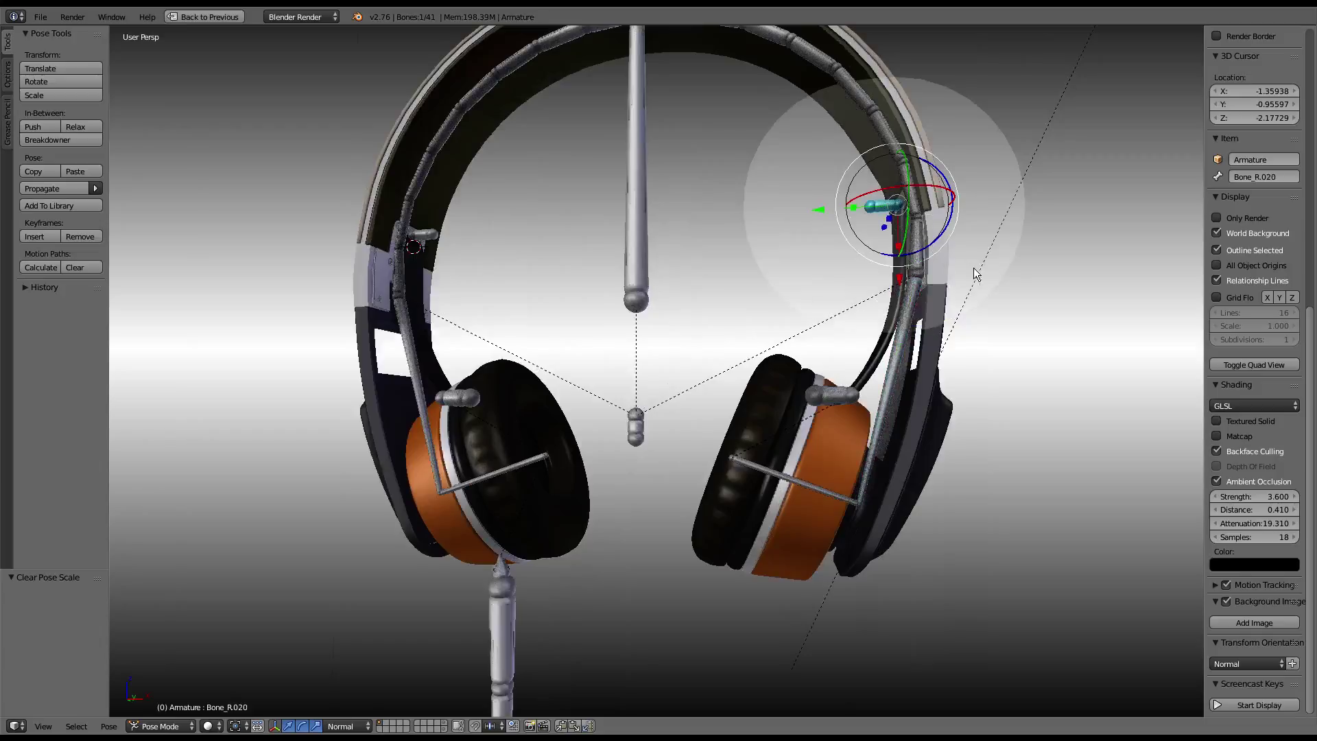
pyautogui.rightClick(919, 255)
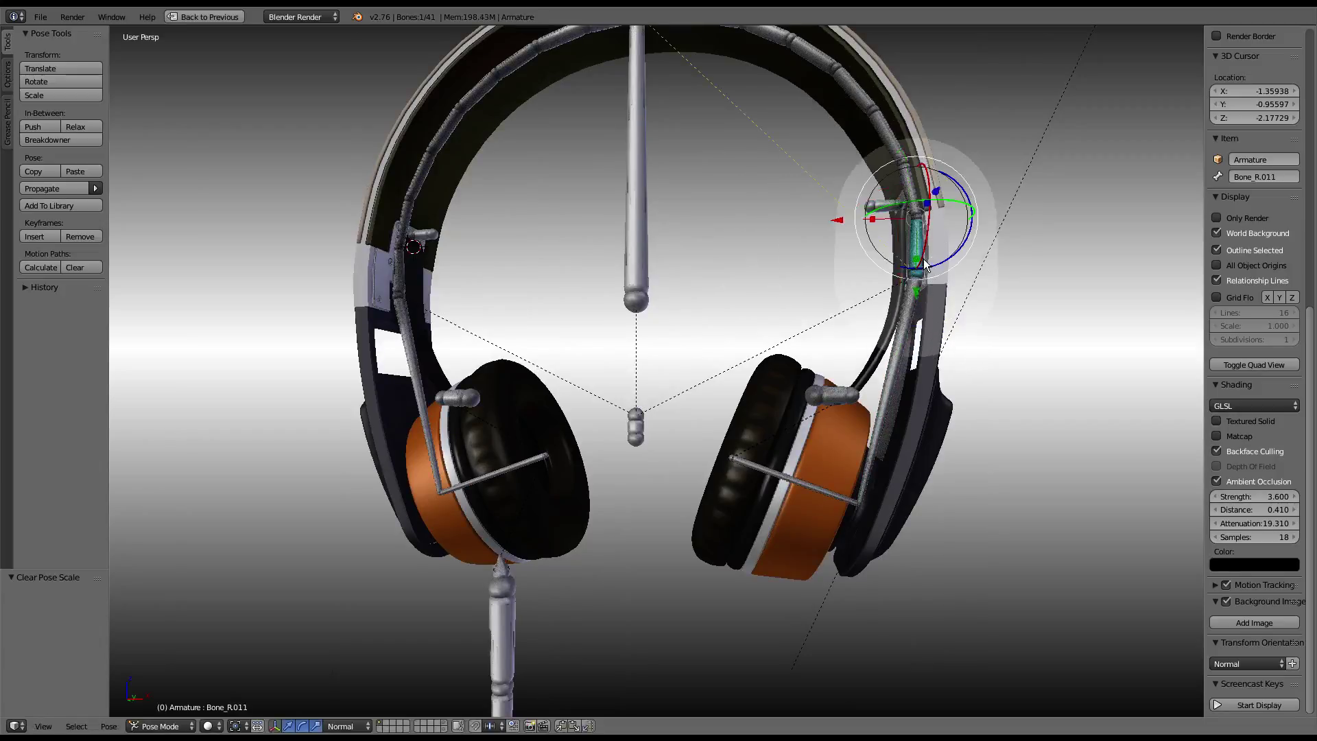
pyautogui.rightClick(910, 328)
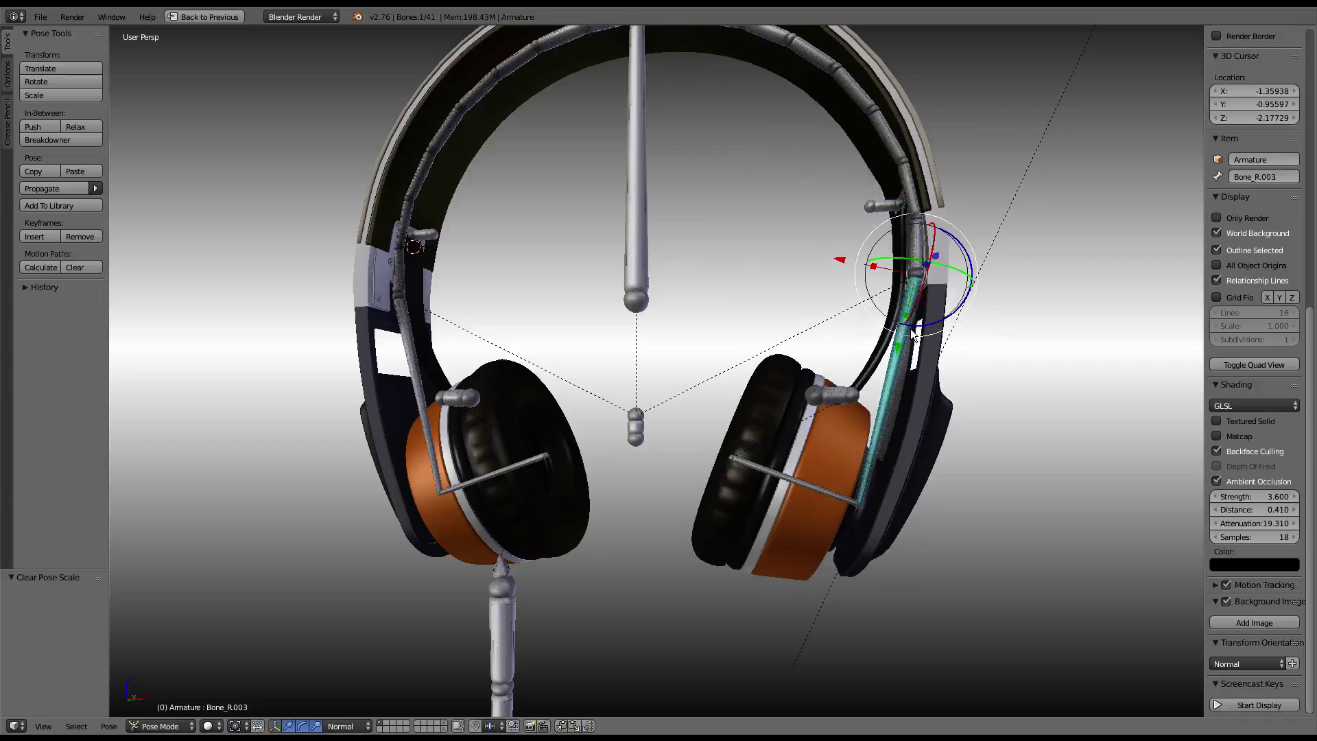
pyautogui.press('r')
pyautogui.press('Escape')
pyautogui.click(9, 72)
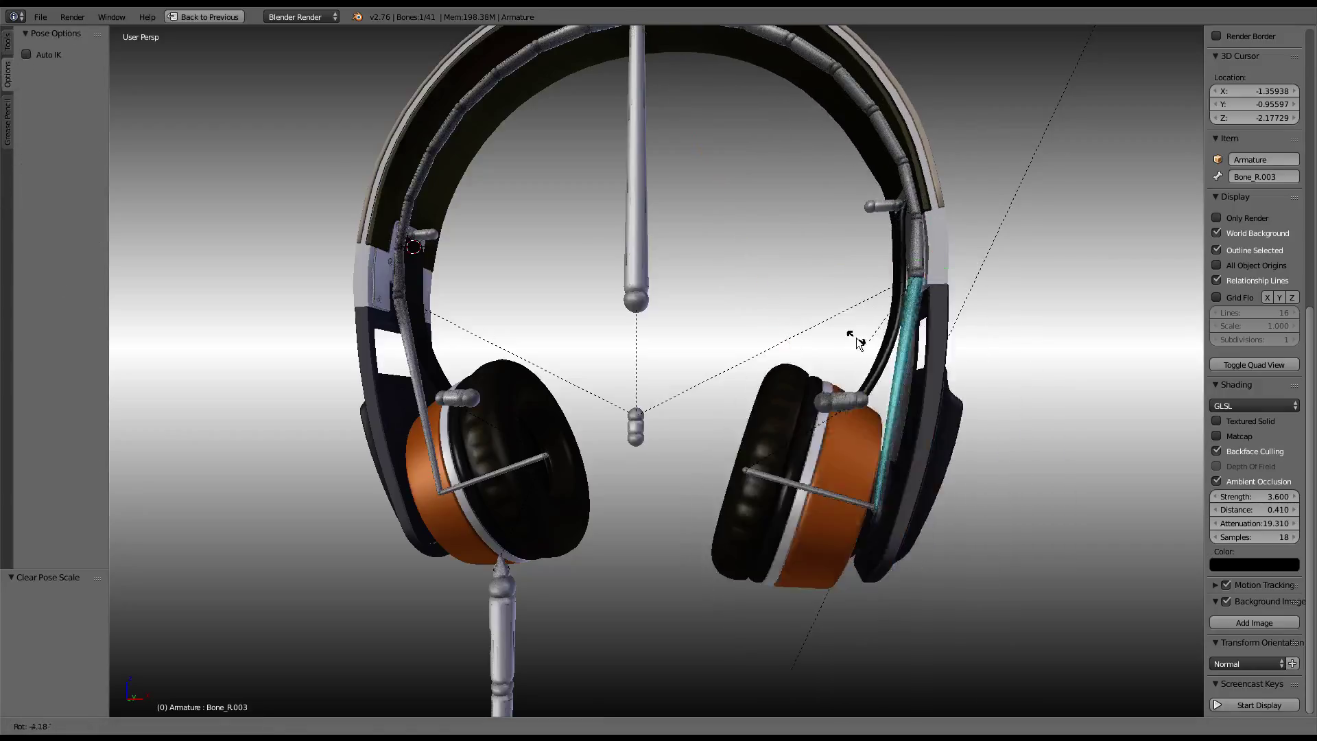
# - Rotate the right earcup's Bone_R.007 and clear the bones' pose scale
pyautogui.rightClick(788, 484)
pyautogui.press('r')
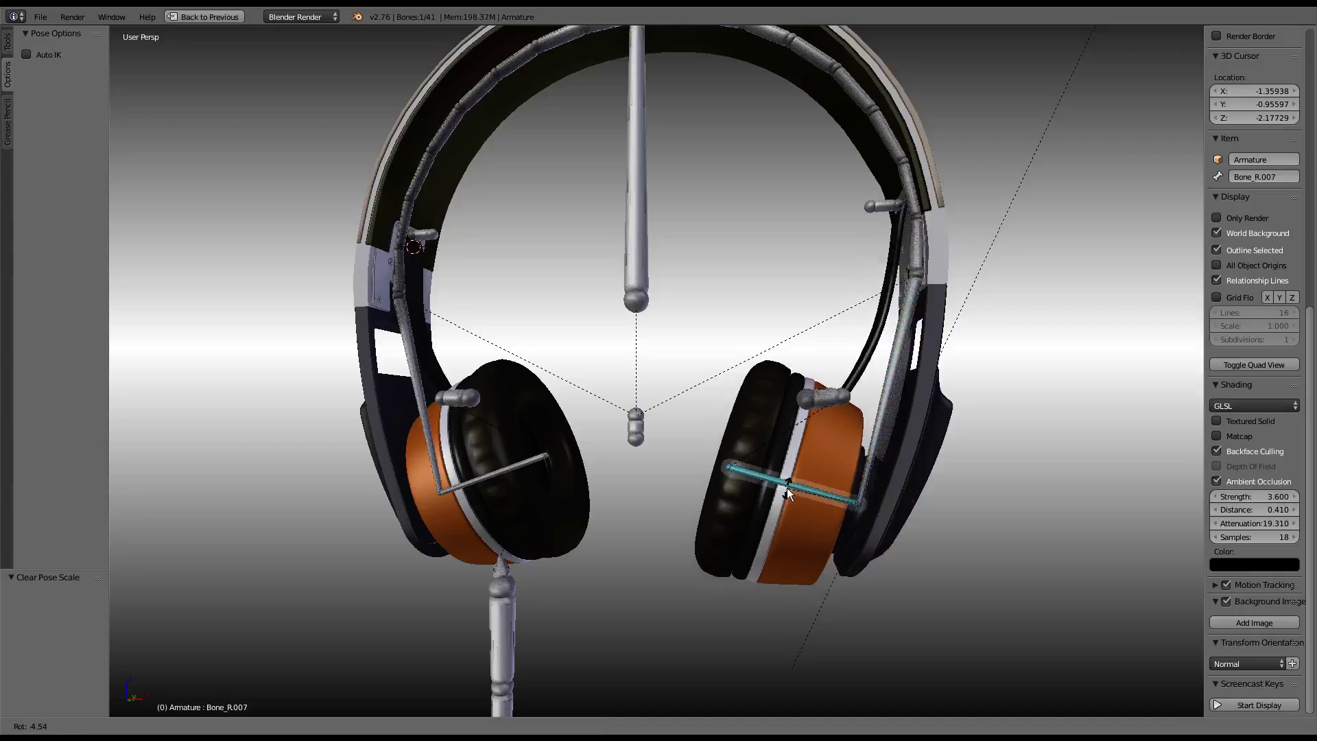
pyautogui.click(785, 504)
pyautogui.scroll(5, 882, 318)
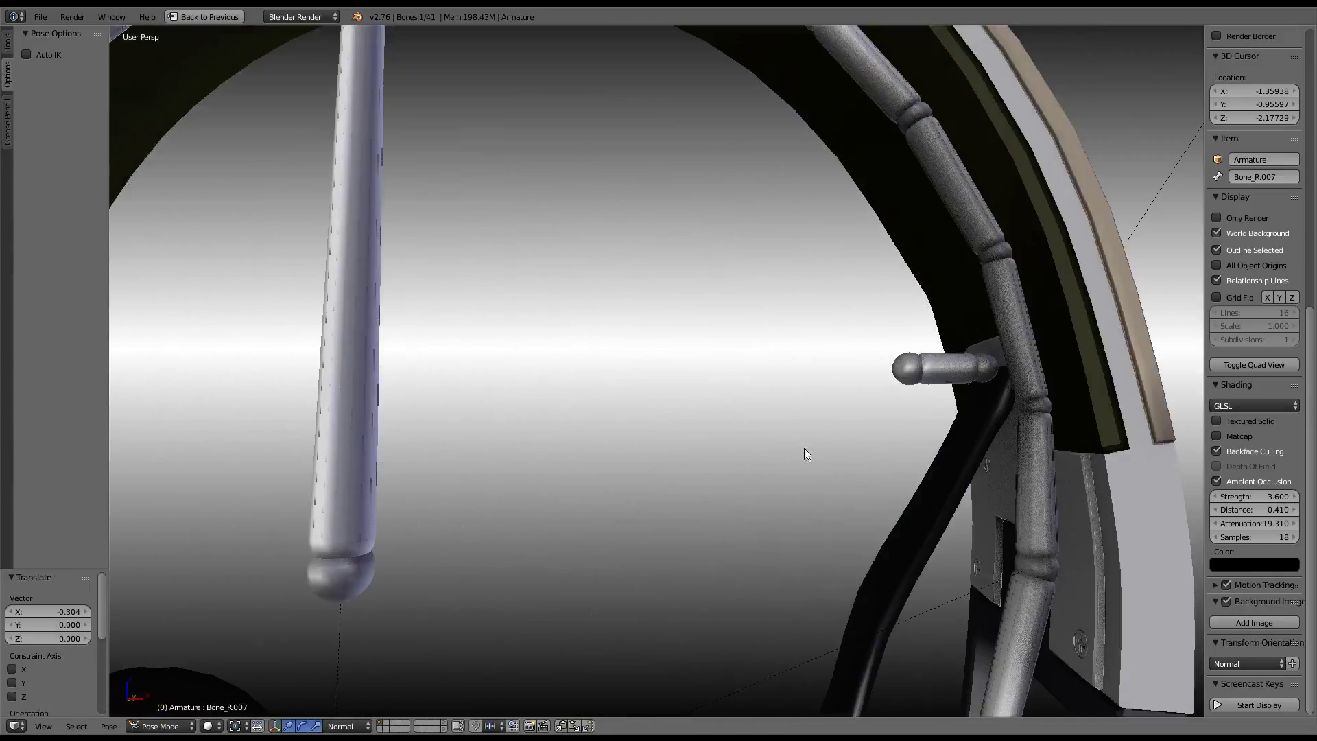
pyautogui.moveTo(804, 447)
pyautogui.mouseDown(button='middle')
pyautogui.moveTo(635, 321)
pyautogui.moveTo(679, 324)
pyautogui.moveTo(627, 332)
pyautogui.moveTo(714, 288)
pyautogui.moveTo(823, 356)
pyautogui.moveTo(832, 338)
pyautogui.mouseUp(button='middle')
pyautogui.scroll(-5, 634, 318)
pyautogui.hotkey('alt', 's')
# - Select middle bone Bone.001 below the headband and test-move it without committing
pyautogui.rightClick(653, 280)
pyautogui.scroll(-2, 653, 274)
pyautogui.scroll(-1, 797, 343)
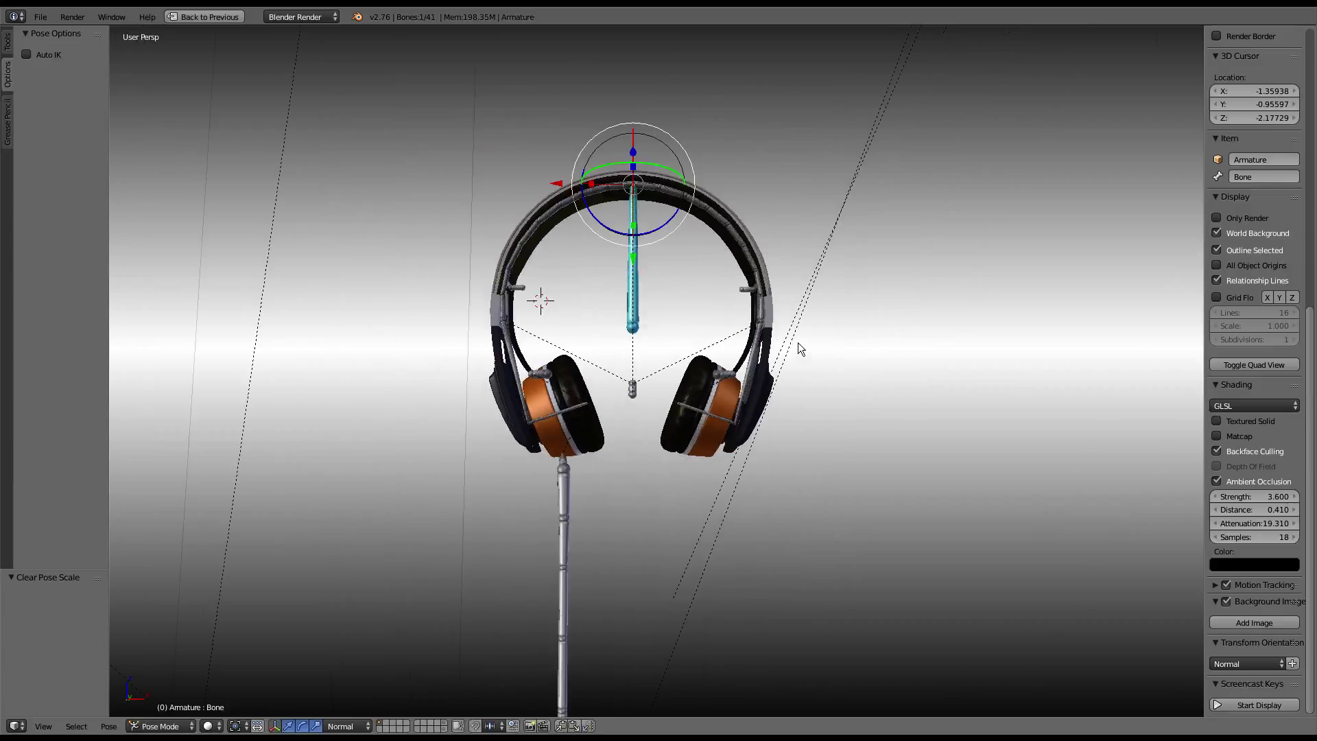
pyautogui.scroll(-3, 764, 357)
pyautogui.scroll(-1, 748, 426)
pyautogui.scroll(8, 776, 462)
pyautogui.scroll(3, 769, 396)
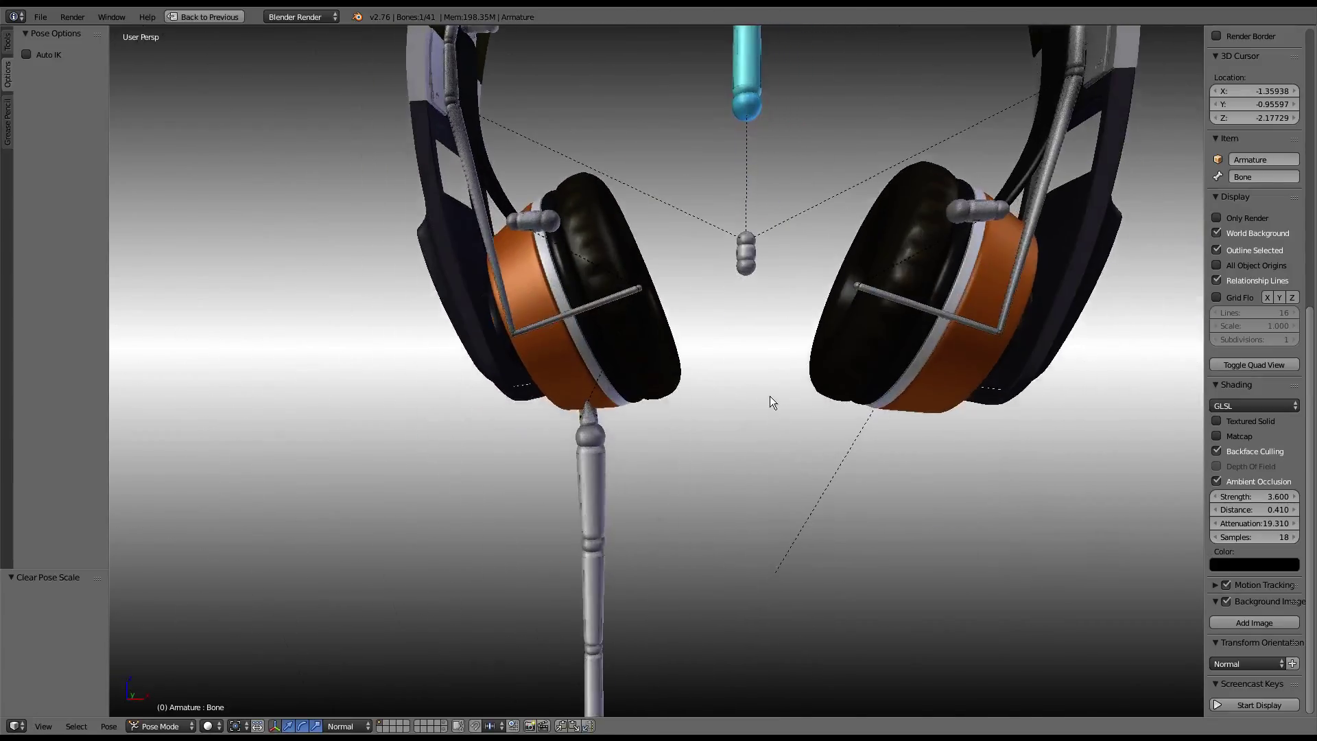
pyautogui.rightClick(745, 253)
pyautogui.scroll(-3, 780, 216)
pyautogui.press('g')
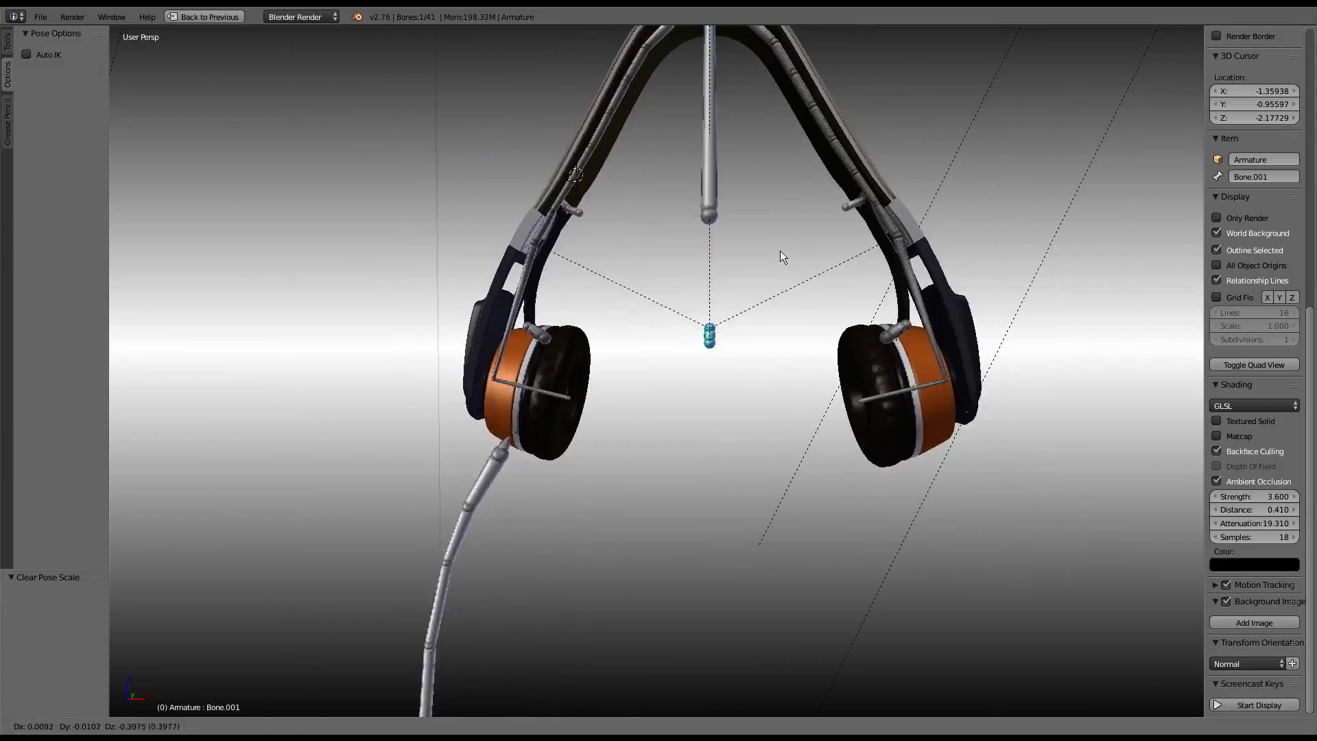
pyautogui.press('Escape')
# - Scale Bone.001 uniformly to 1.089, enlarging the headset
pyautogui.scroll(-3, 771, 288)
pyautogui.press('s')
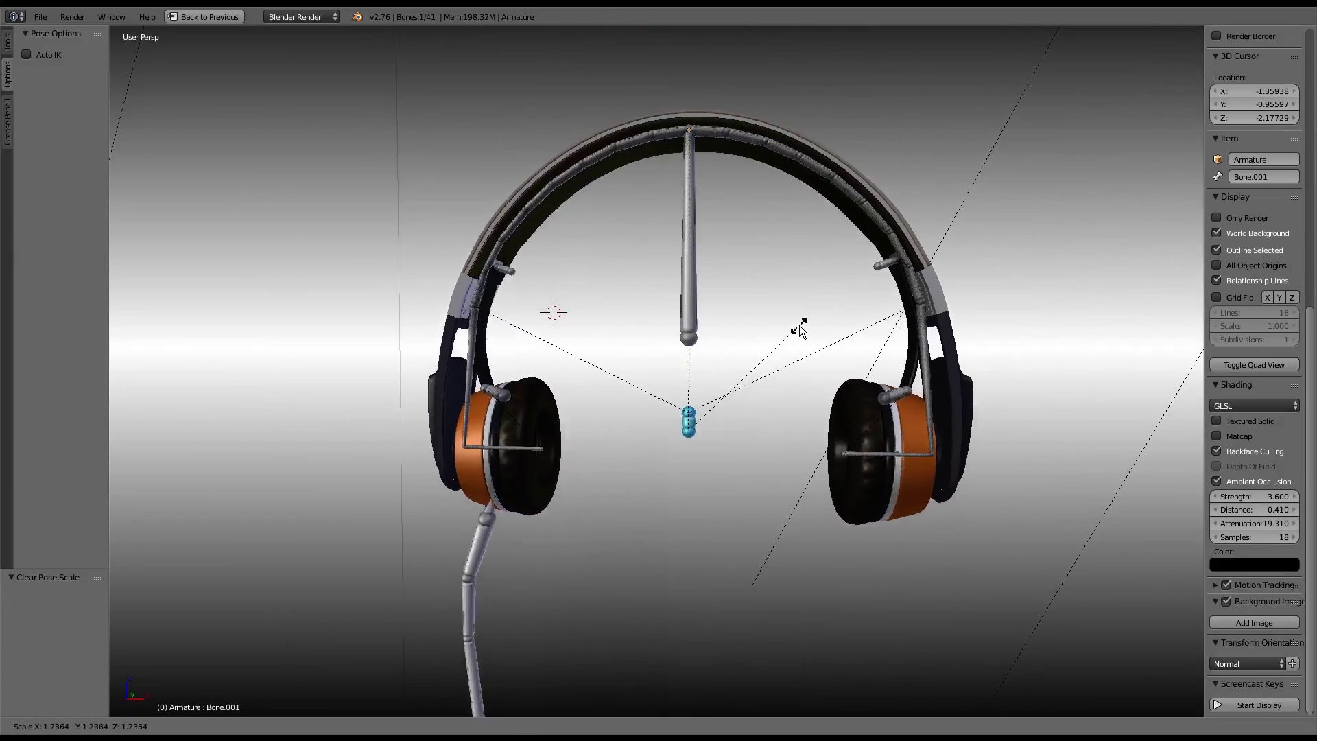
pyautogui.press('Escape')
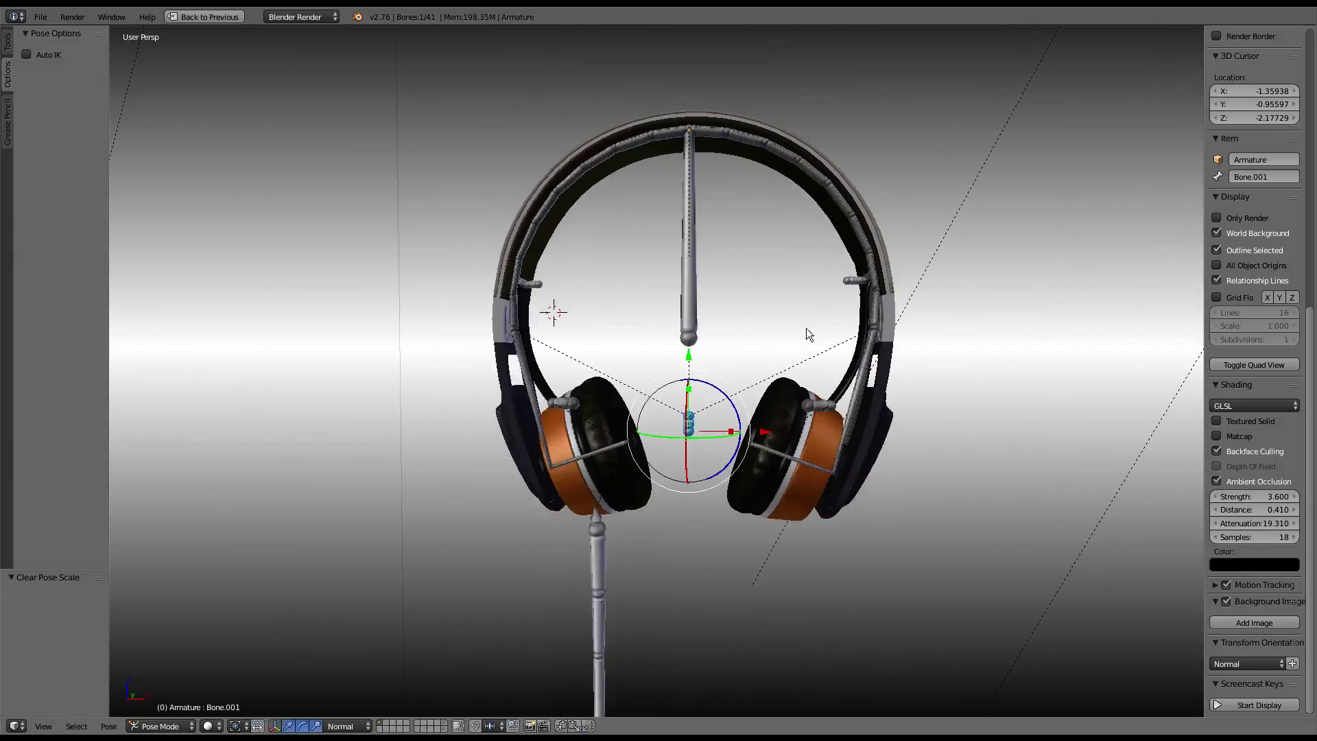
pyautogui.press('s')
pyautogui.click(887, 356)
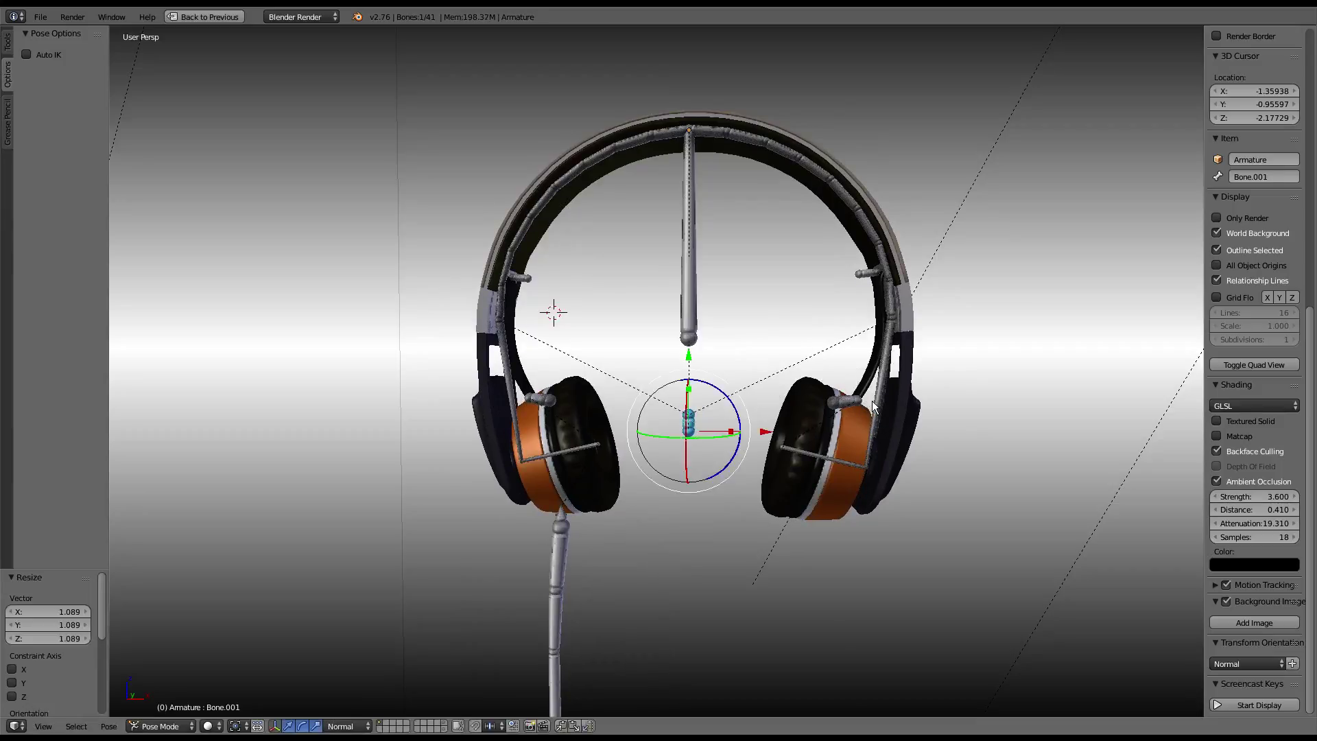
pyautogui.rightClick(863, 378)
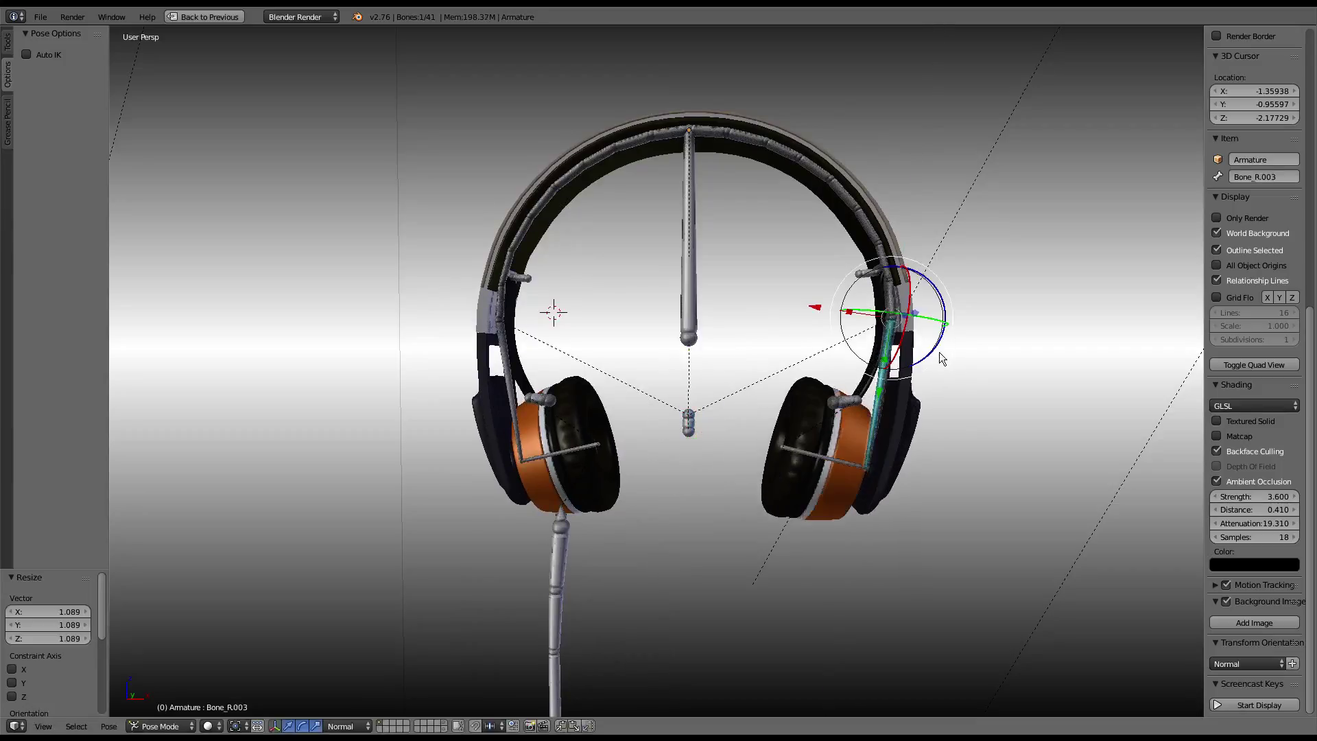
# - Fold the right earcup to -95.2° and the left earcup to 79.5° on their hinges
pyautogui.moveTo(917, 283); pyautogui.dragTo(937, 372)
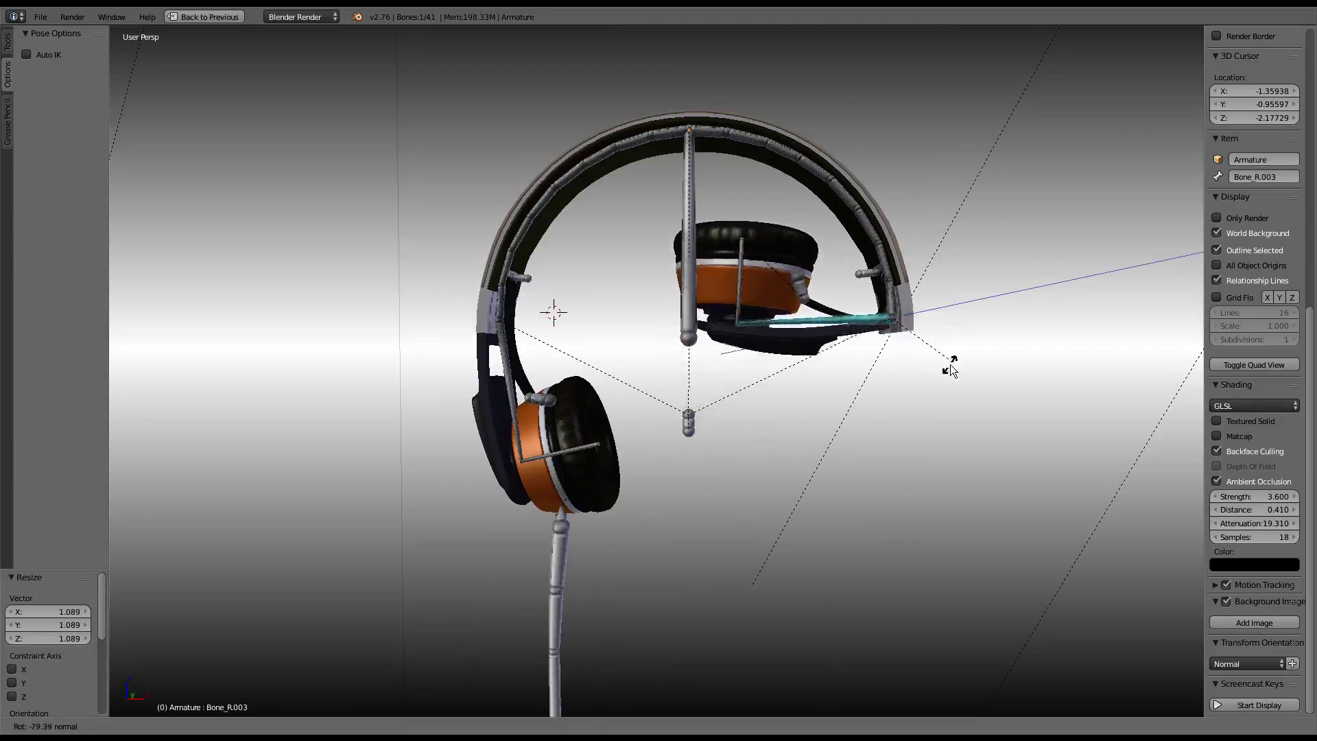
pyautogui.moveTo(937, 371); pyautogui.dragTo(935, 373)
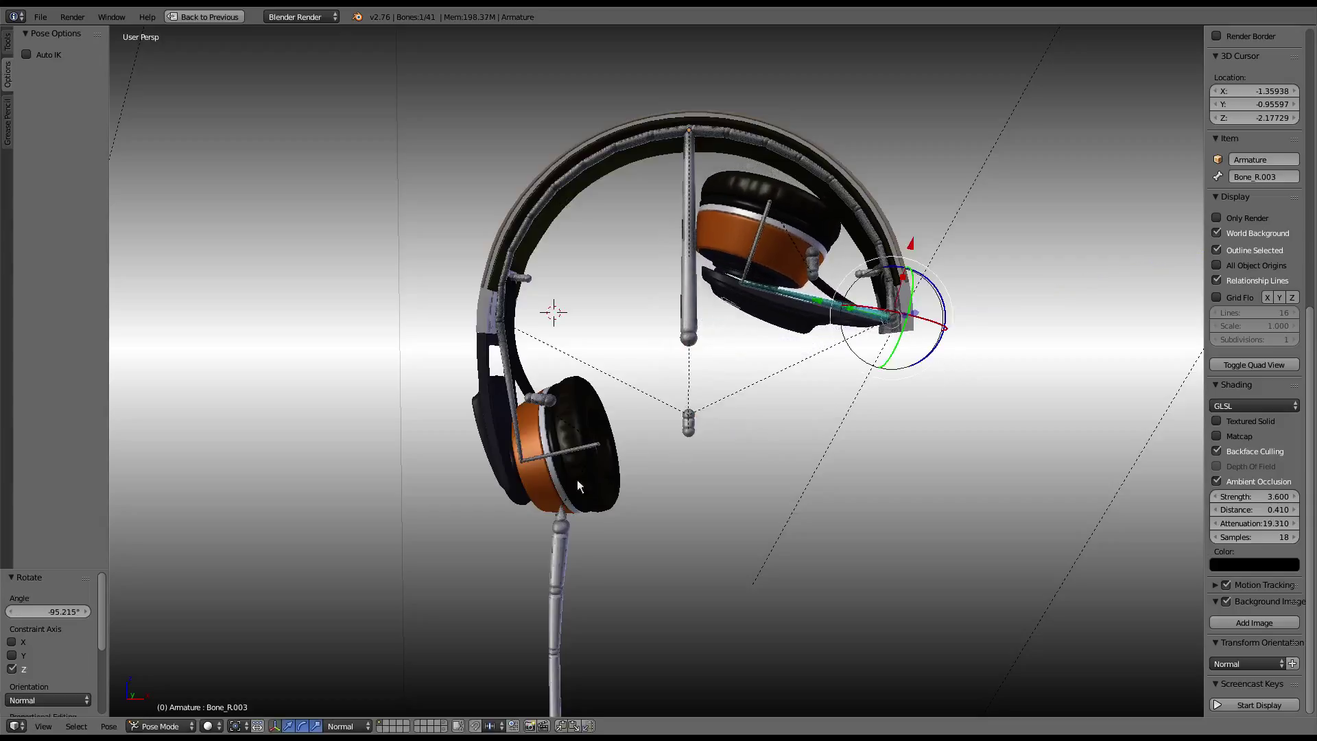
pyautogui.moveTo(546, 365)
pyautogui.mouseDown()
pyautogui.moveTo(589, 266)
pyautogui.moveTo(592, 224)
pyautogui.mouseUp()
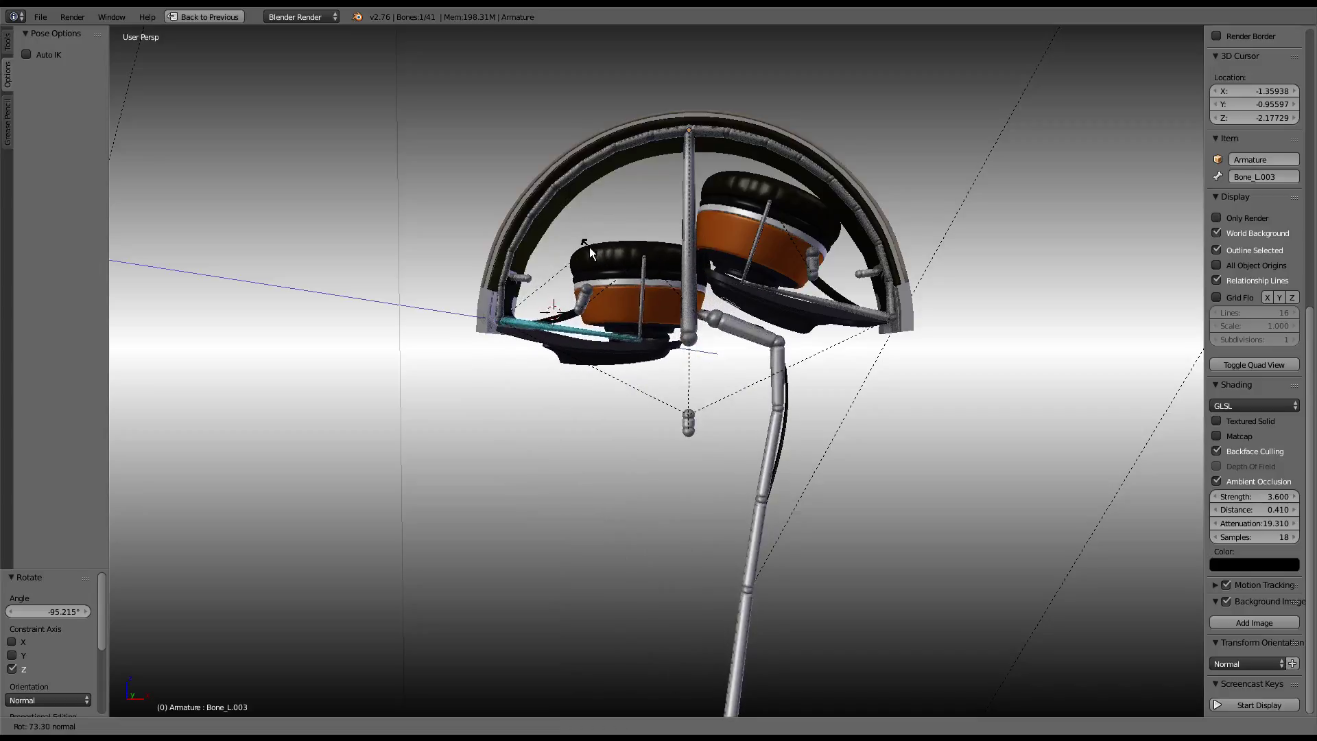
pyautogui.moveTo(593, 224); pyautogui.dragTo(635, 354)
# - Scale Bone.001 to 1.087 and tilt the left hinge bone 1.827° on Z
pyautogui.rightClick(688, 419)
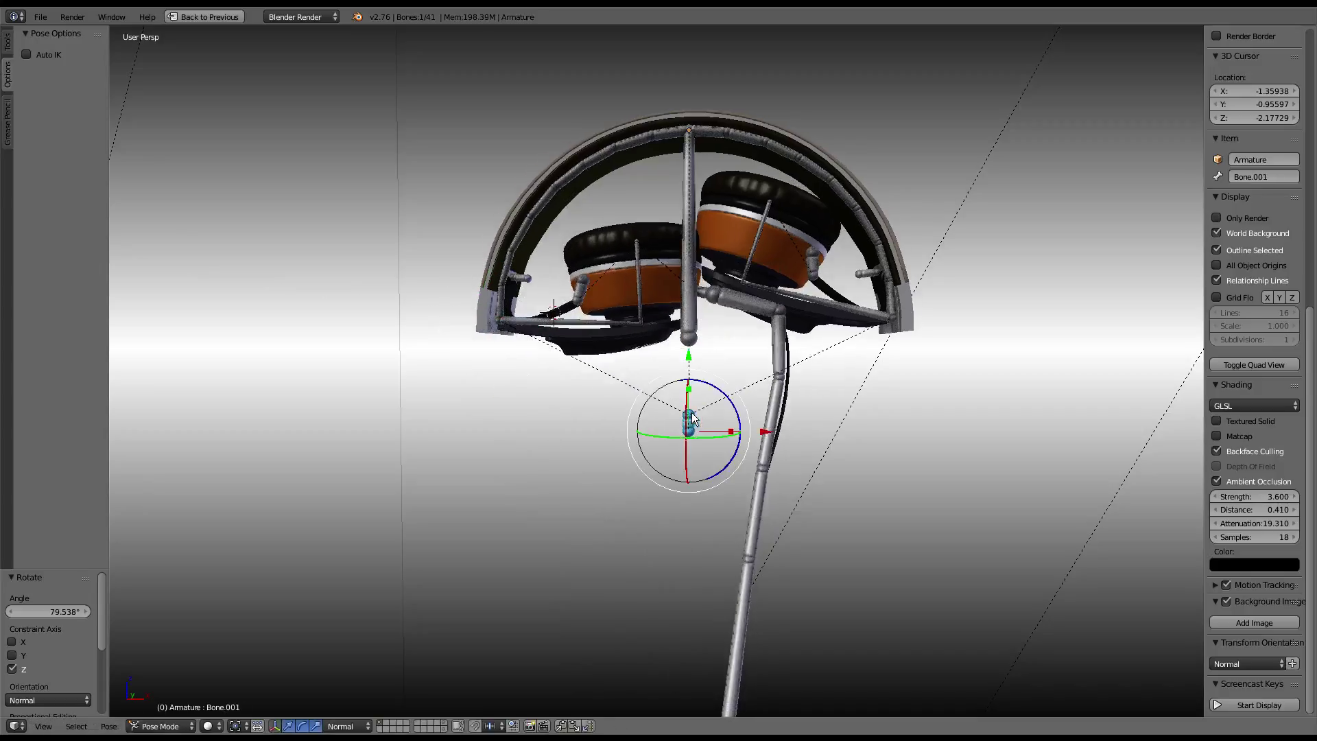
pyautogui.press('s')
pyautogui.click(826, 404)
pyautogui.scroll(2, 655, 281)
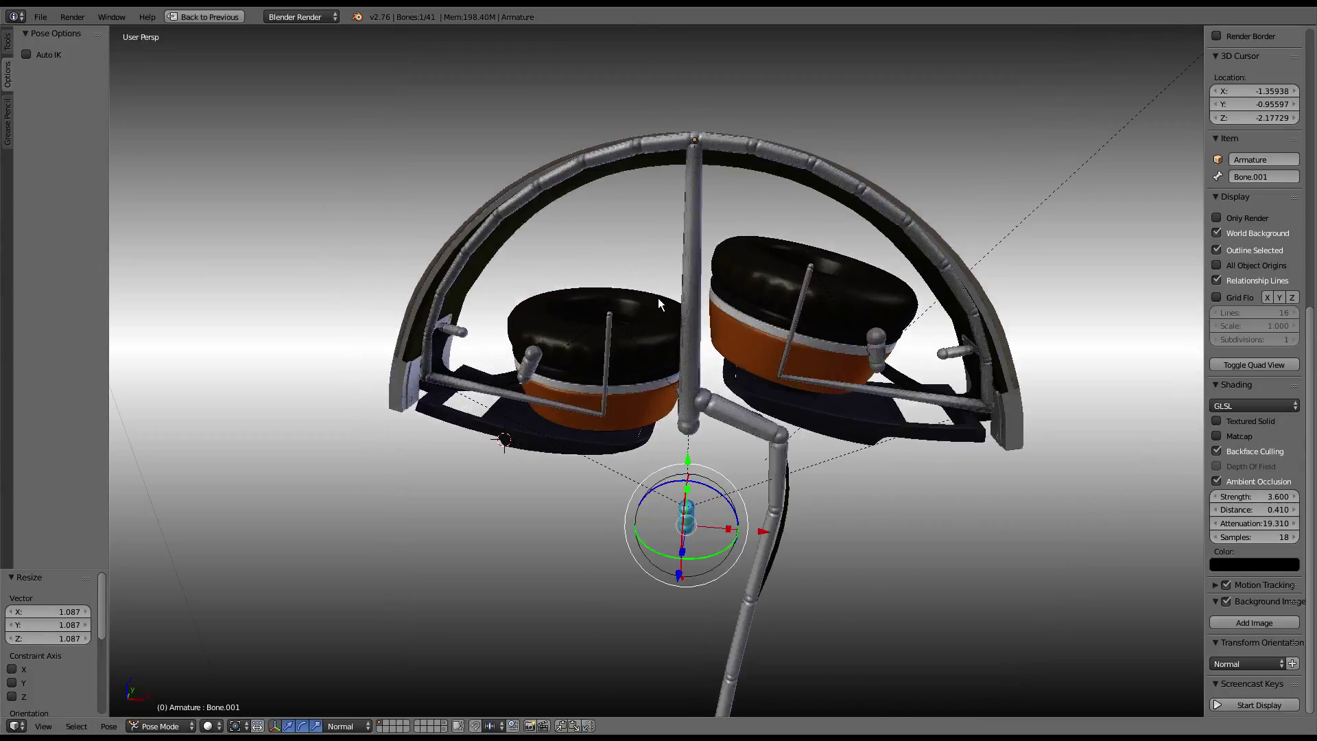
pyautogui.rightClick(574, 405)
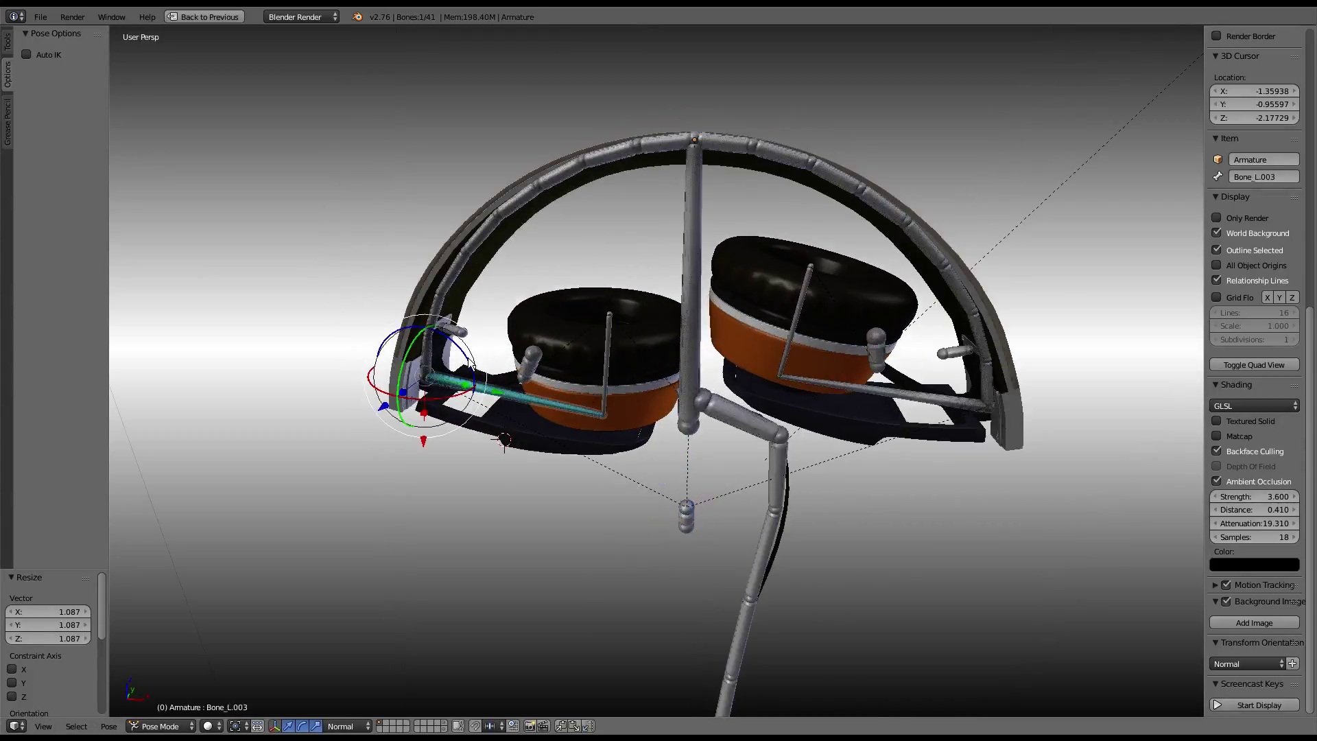
pyautogui.press('r')
pyautogui.press('z')
pyautogui.press('z')
pyautogui.press('Return')
# - Hide the vertical centre bone and bend the stand's upper bone Bone.012 inward
pyautogui.moveTo(769, 411); pyautogui.dragTo(768, 320, button='middle')
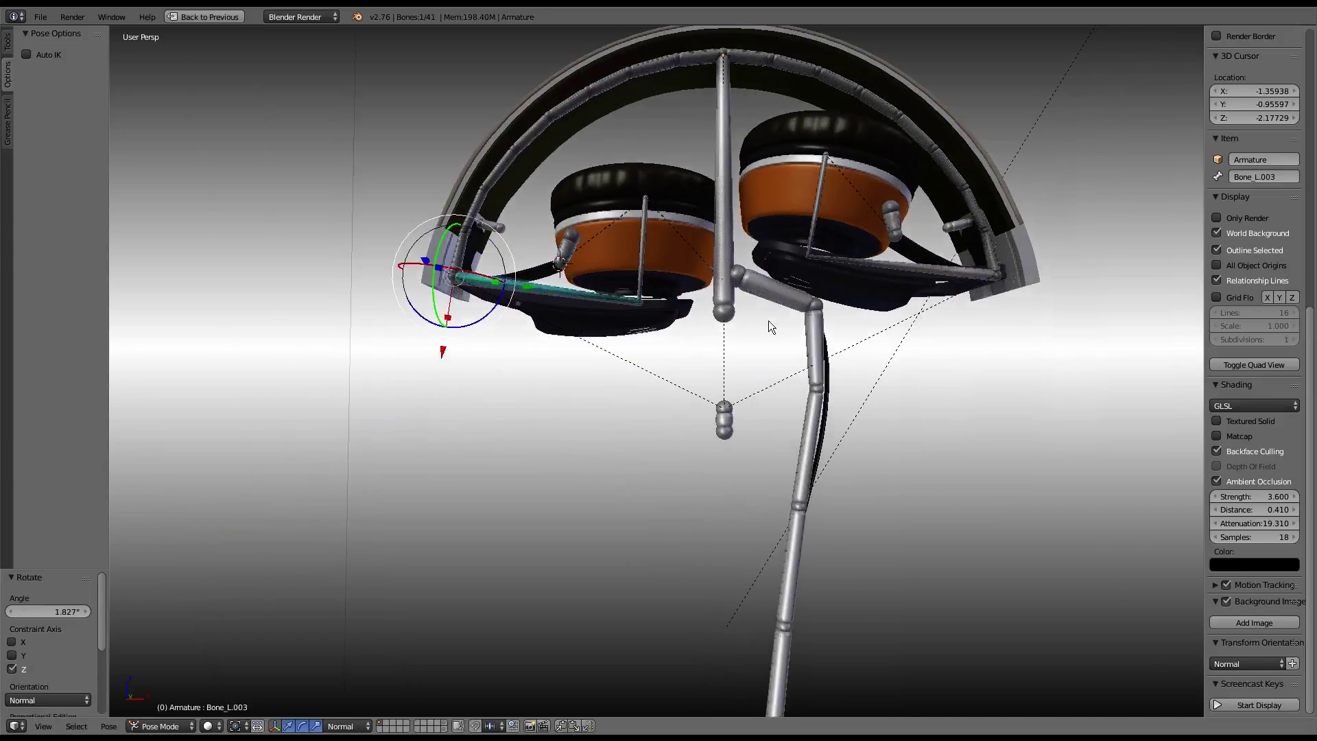
pyautogui.scroll(3, 768, 320)
pyautogui.rightClick(780, 349)
pyautogui.press('r')
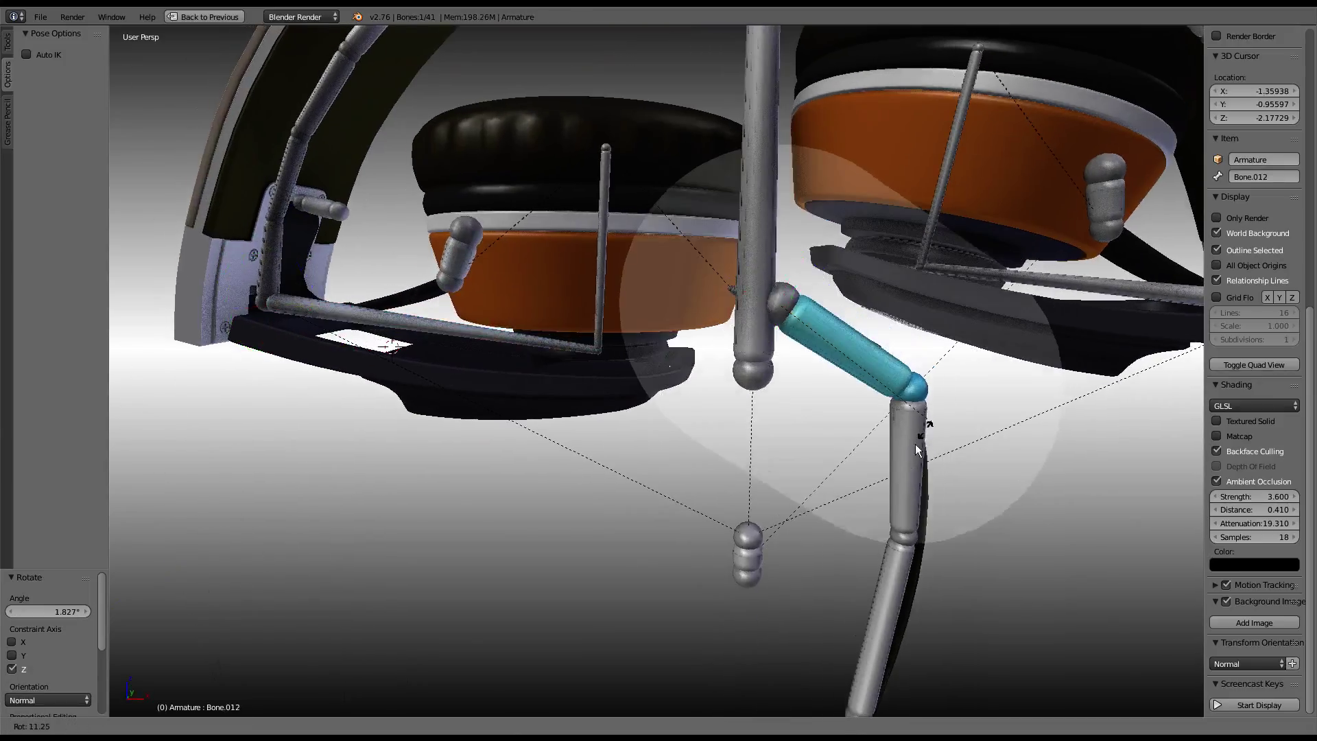
pyautogui.rightClick(864, 492)
pyautogui.moveTo(864, 492); pyautogui.dragTo(852, 389, button='middle')
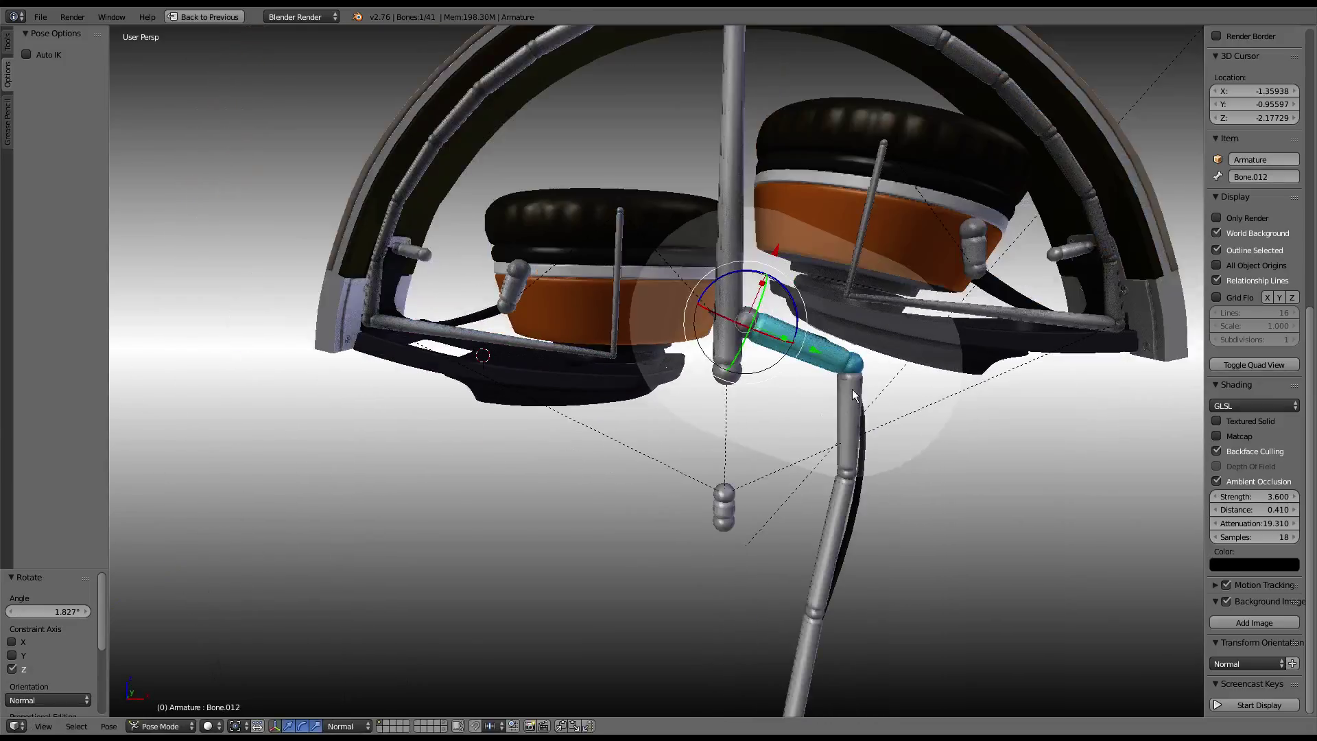
pyautogui.rightClick(735, 245)
pyautogui.press('h')
pyautogui.rightClick(766, 324)
pyautogui.press('r')
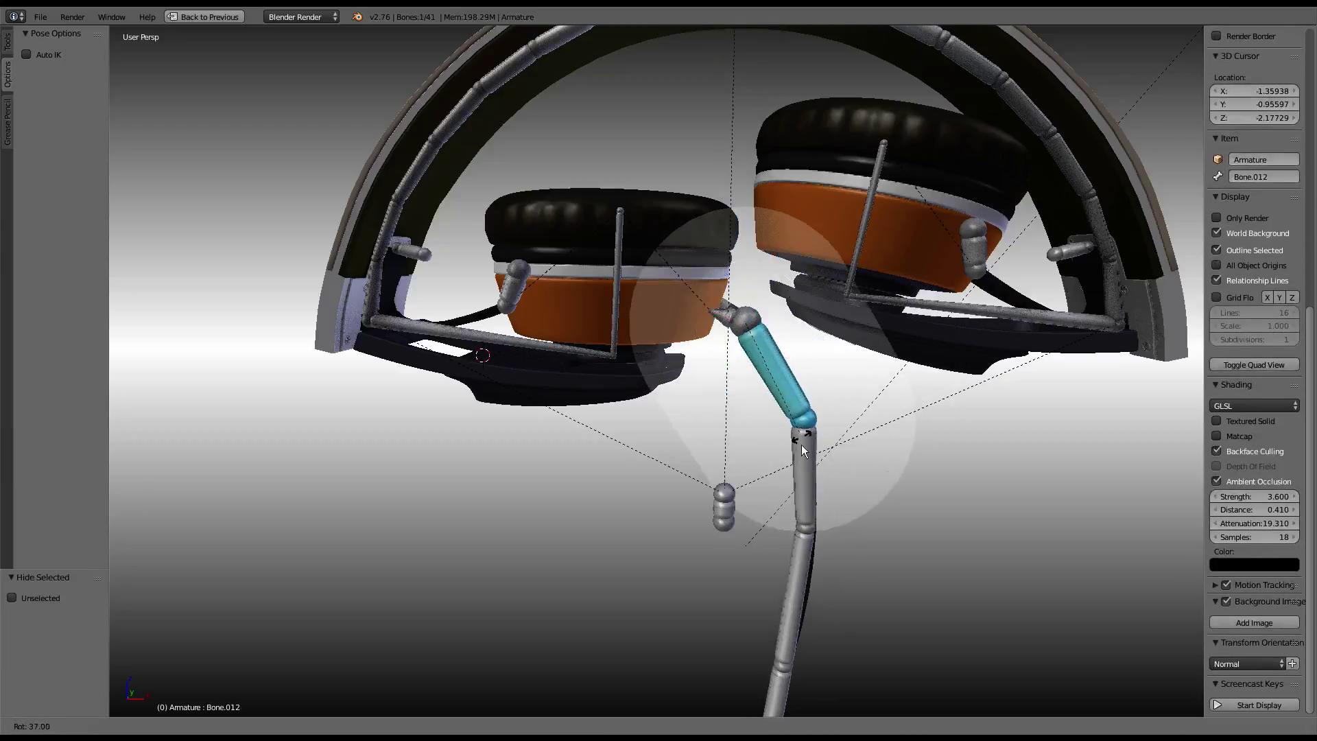
pyautogui.click(754, 328)
# - Tilt both earcups slightly on their hinges, leaving Bone_L.003 at −7.028° on Z
pyautogui.hotkey('ctrl', 'space')
pyautogui.scroll(-5, 754, 328)
pyautogui.scroll(5, 754, 328)
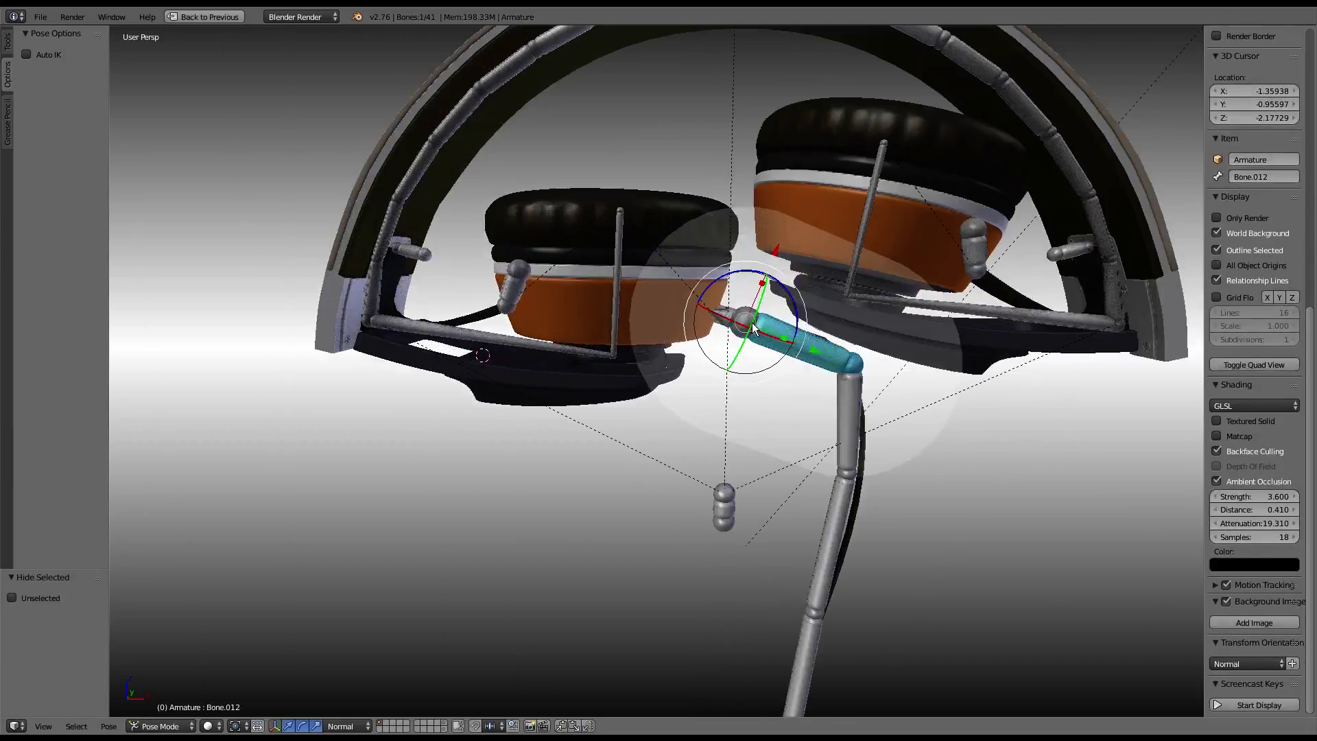
pyautogui.scroll(-5, 752, 322)
pyautogui.scroll(5, 751, 322)
pyautogui.scroll(-4, 760, 317)
pyautogui.moveTo(752, 323); pyautogui.dragTo(798, 338, button='middle')
pyautogui.scroll(3, 759, 317)
pyautogui.rightClick(806, 347)
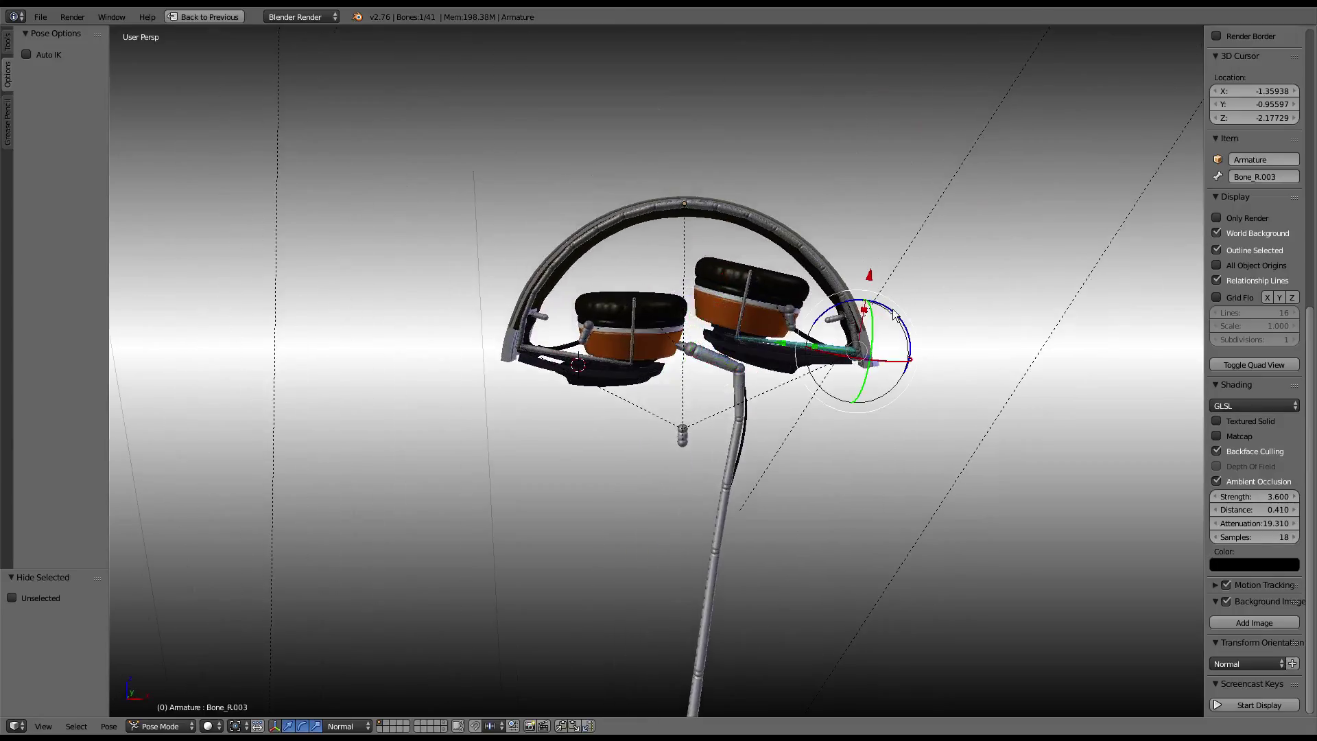
pyautogui.moveTo(894, 314); pyautogui.dragTo(903, 320)
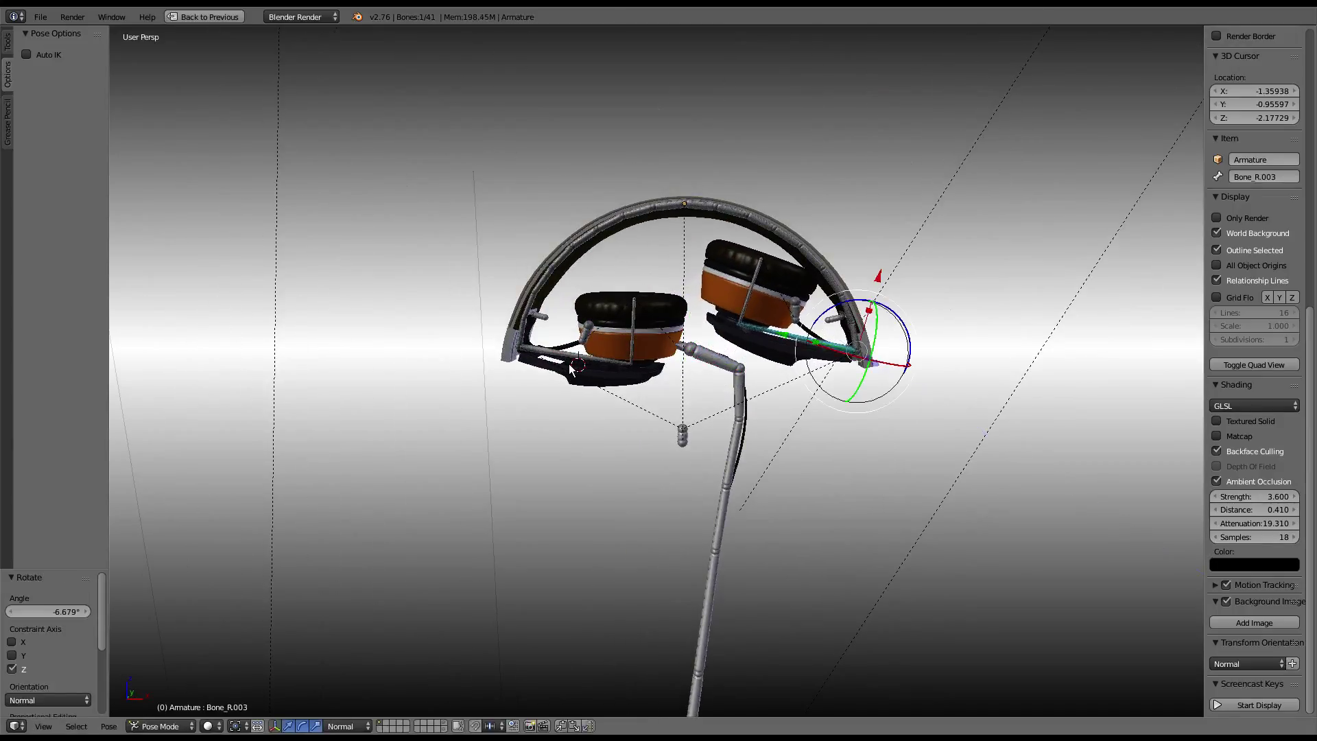
pyautogui.moveTo(554, 315)
pyautogui.mouseDown()
pyautogui.moveTo(553, 290)
pyautogui.moveTo(647, 431)
pyautogui.mouseUp()
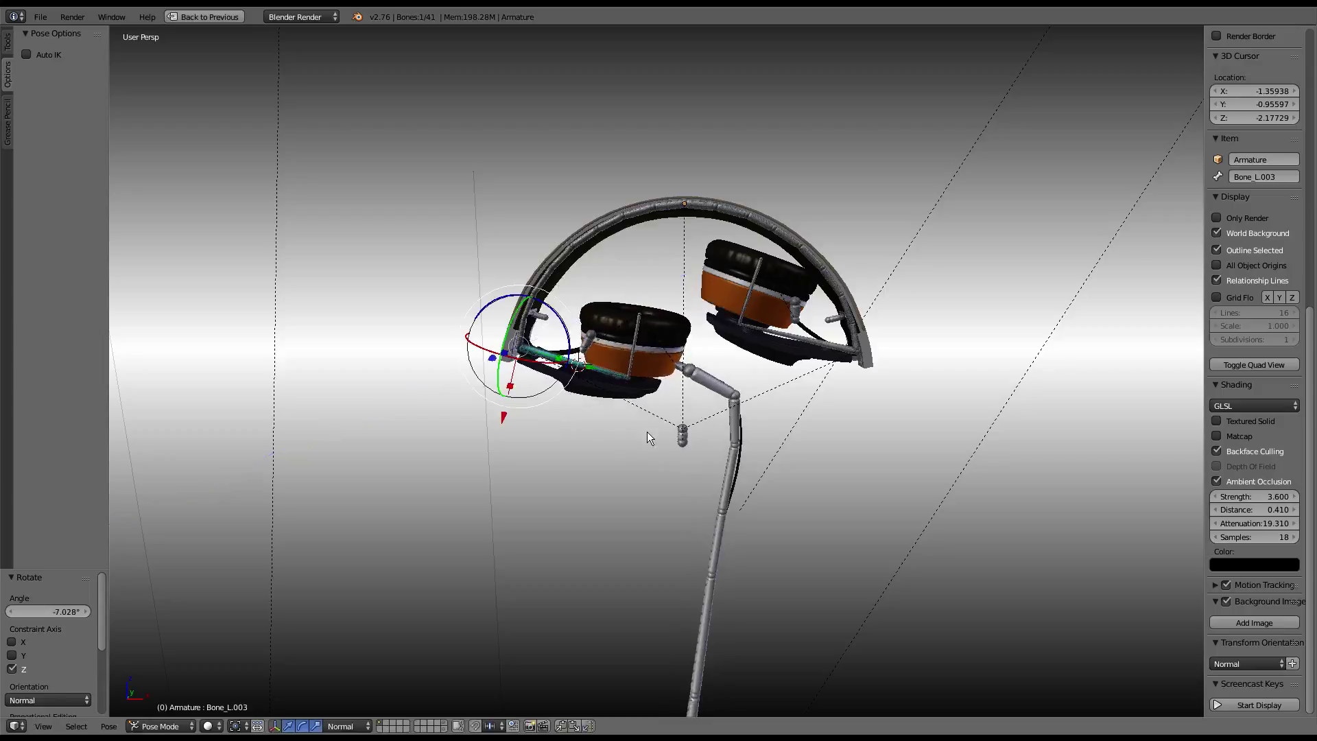
# - Shrink Bone.001 to 0.887, then rescale it uniformly to 1.002
pyautogui.press('s')
pyautogui.click(938, 340)
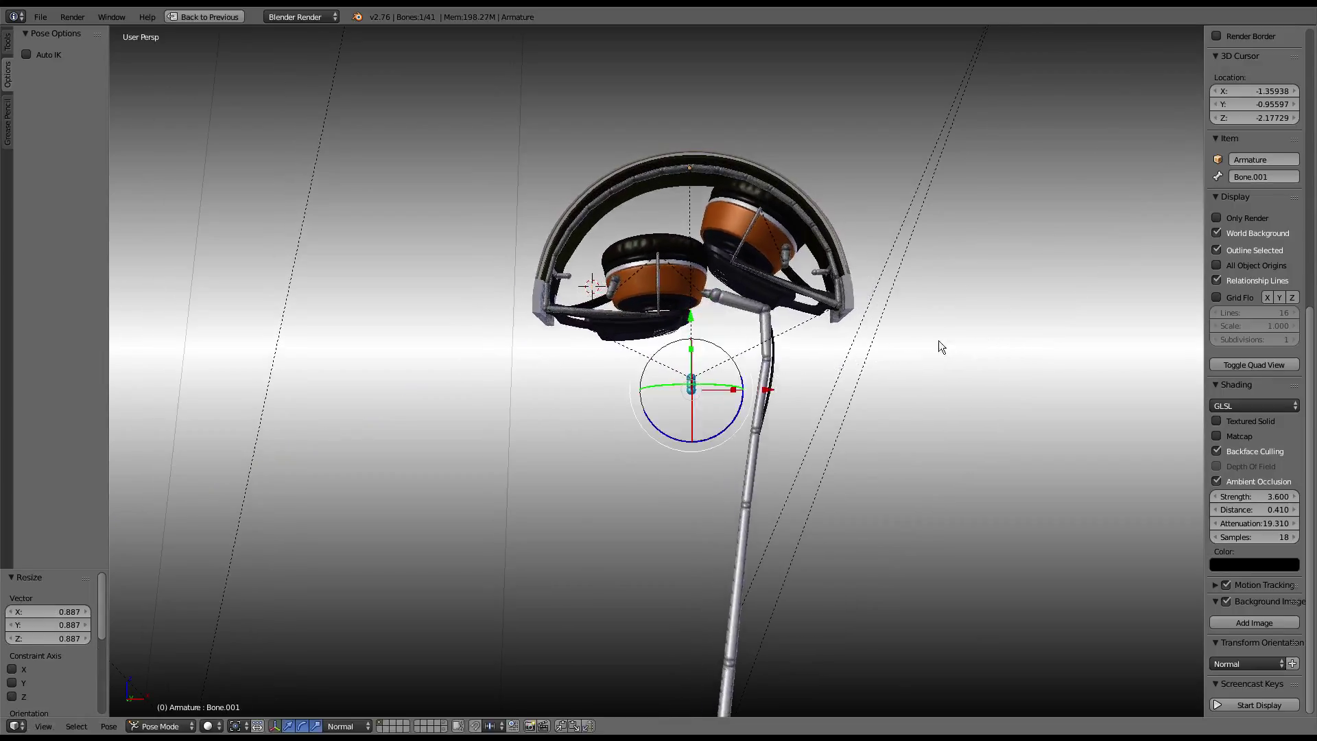
pyautogui.scroll(3, 667, 332)
pyautogui.scroll(-3, 668, 332)
pyautogui.press('s')
pyautogui.click(673, 336)
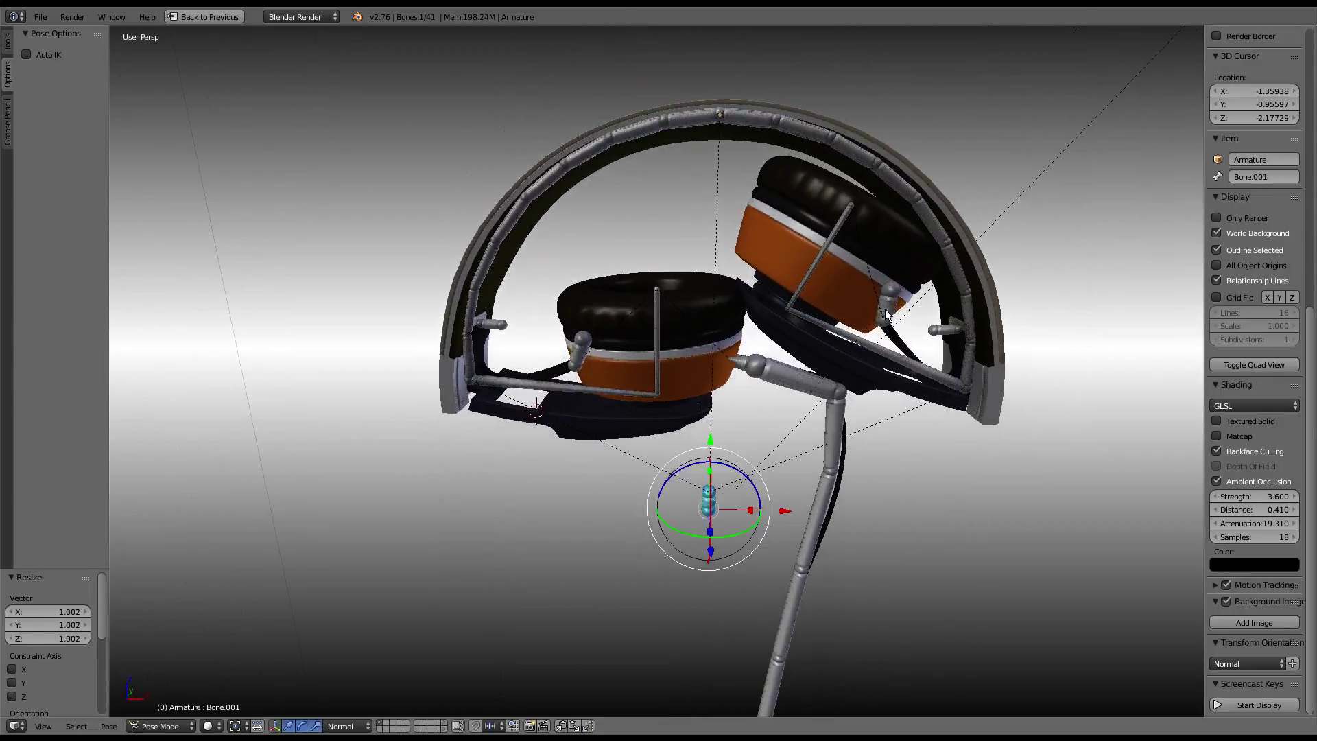
pyautogui.moveTo(673, 336)
pyautogui.mouseDown(button='middle')
pyautogui.moveTo(804, 306)
pyautogui.moveTo(717, 317)
pyautogui.moveTo(746, 326)
pyautogui.moveTo(709, 337)
pyautogui.moveTo(776, 354)
pyautogui.moveTo(756, 301)
pyautogui.mouseUp(button='middle')
pyautogui.scroll(-4, 746, 327)
pyautogui.scroll(6, 709, 336)
pyautogui.scroll(-5, 709, 330)
pyautogui.scroll(-3, 756, 300)
# - Clear the rig's pose scale, then test-rotate the left earcup hinge bone and cancel
pyautogui.press('a')
pyautogui.press('a')
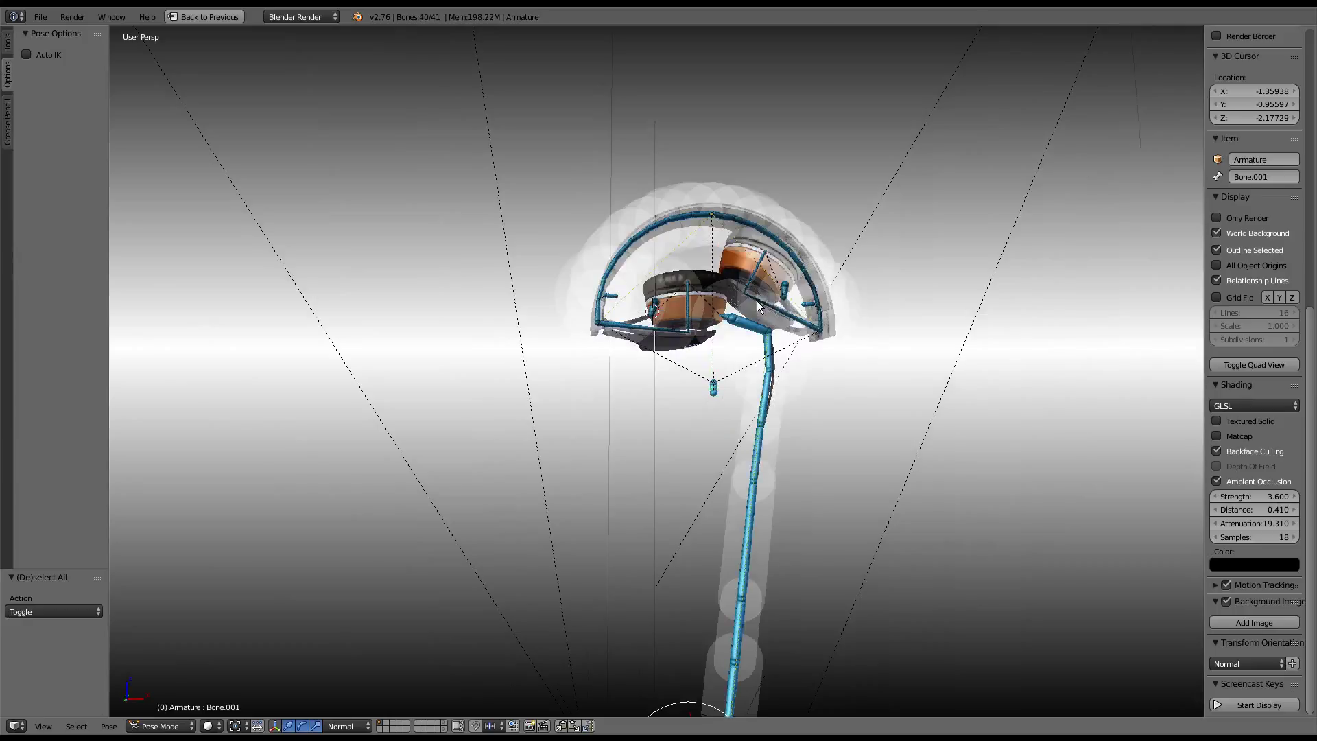
pyautogui.hotkey('alt', 's')
pyautogui.scroll(3, 756, 300)
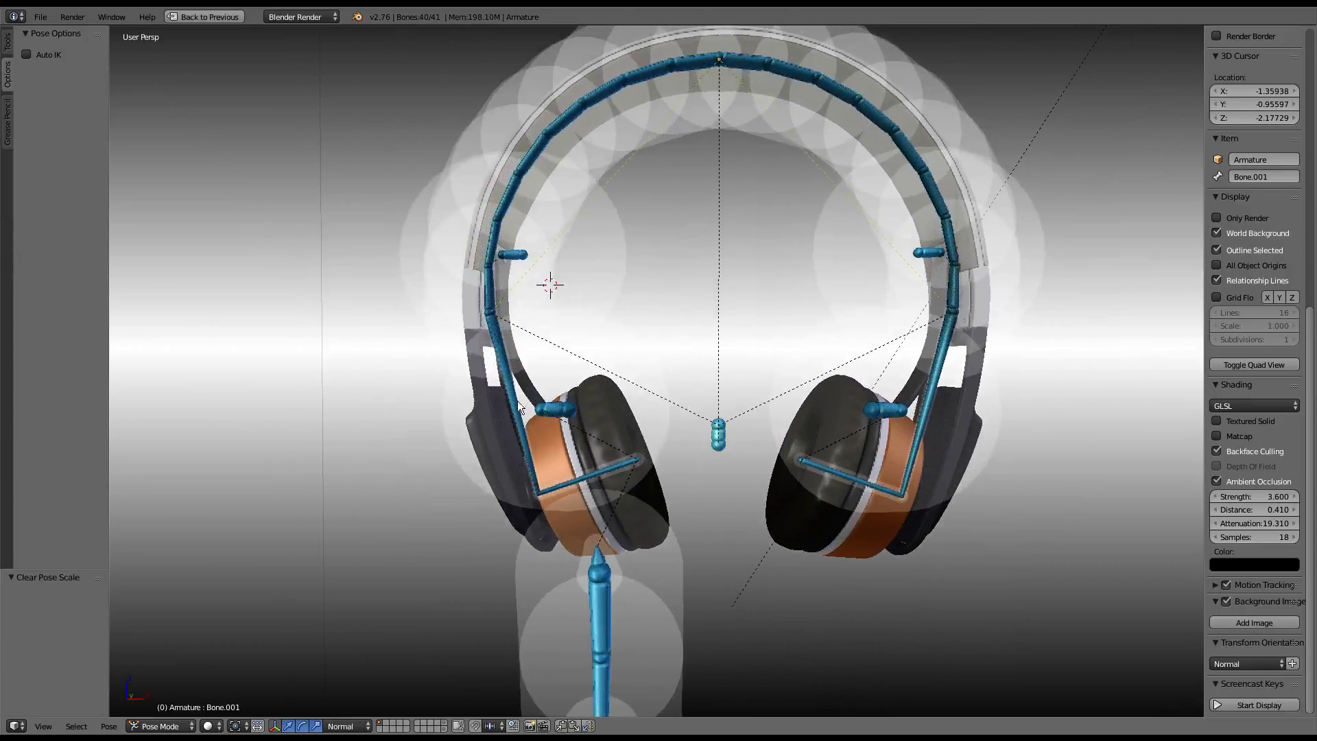
pyautogui.rightClick(520, 398)
pyautogui.press('r')
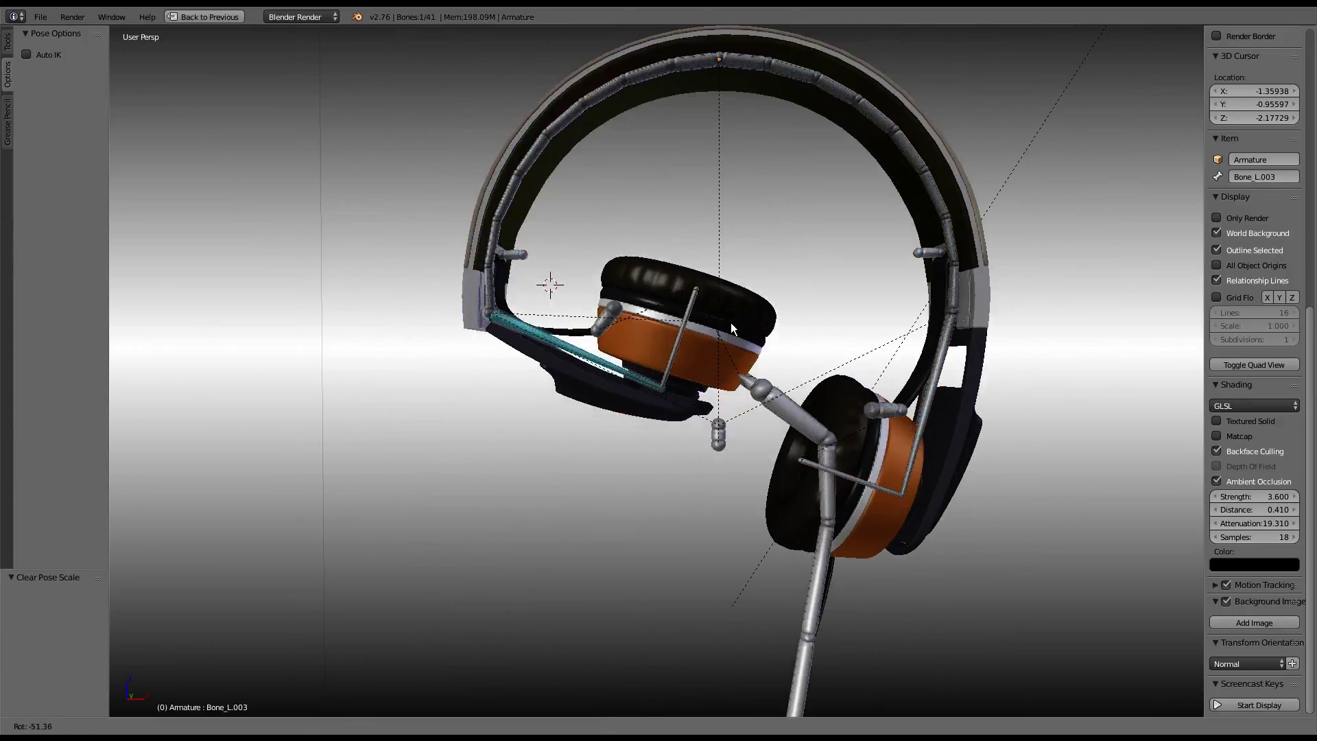
pyautogui.press('Escape')
# - Bend the stand's upper bone Bone.012 by about 59.5° and return to Object Mode
pyautogui.keyDown('shift'); pyautogui.moveTo(628, 565); pyautogui.dragTo(642, 363, button='middle'); pyautogui.keyUp('shift')
pyautogui.scroll(3, 642, 363)
pyautogui.rightClick(642, 362)
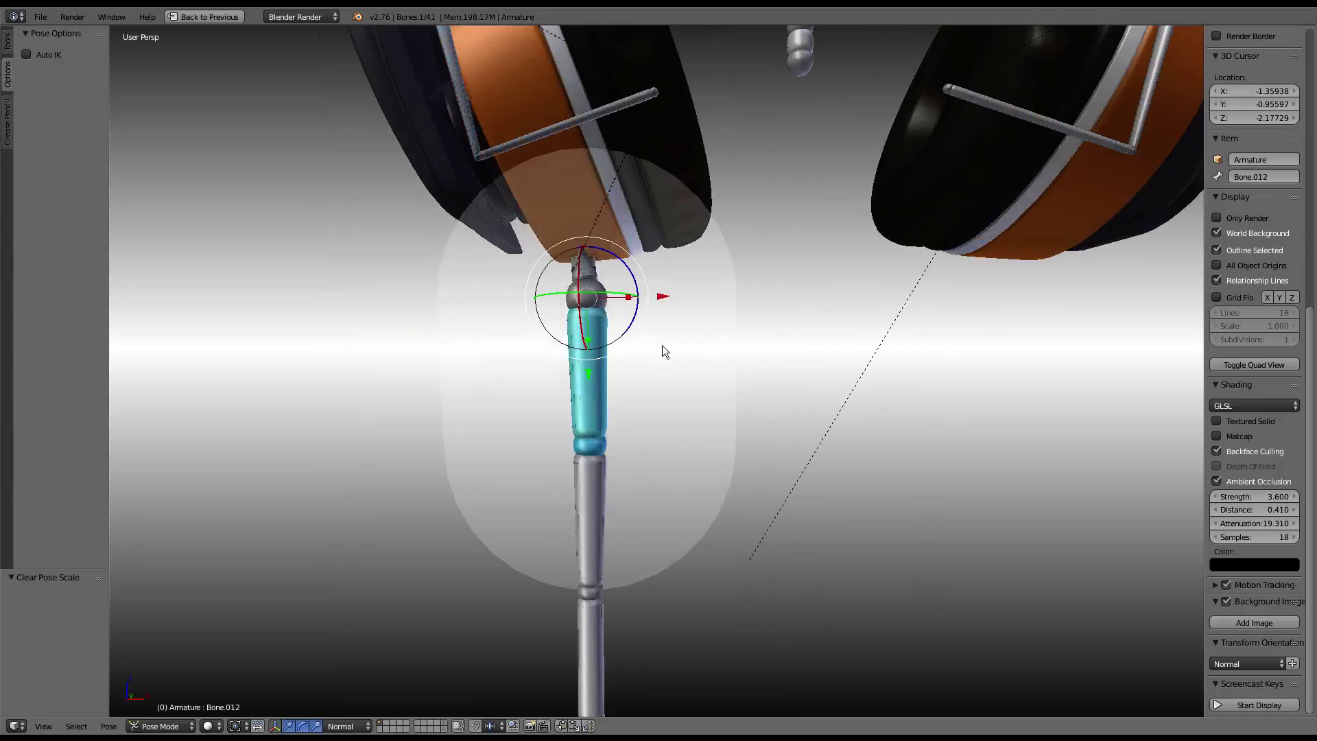
pyautogui.press('r')
pyautogui.click(548, 450)
pyautogui.moveTo(549, 450); pyautogui.dragTo(586, 385, button='middle')
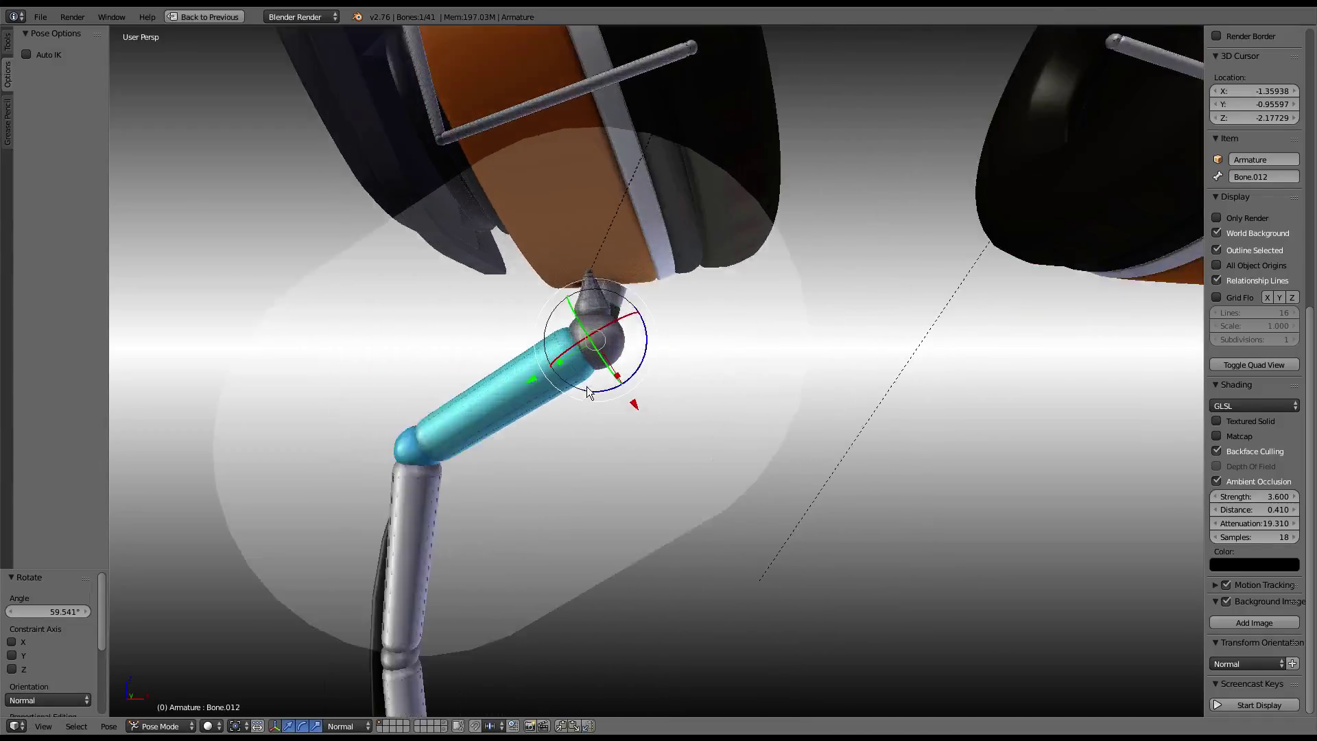
pyautogui.scroll(3, 545, 297)
pyautogui.hotkey('ctrl', 'Tab')
# - Hide the armature and put the cable Circle.006 into Weight Paint mode
pyautogui.press('h')
pyautogui.rightClick(573, 271)
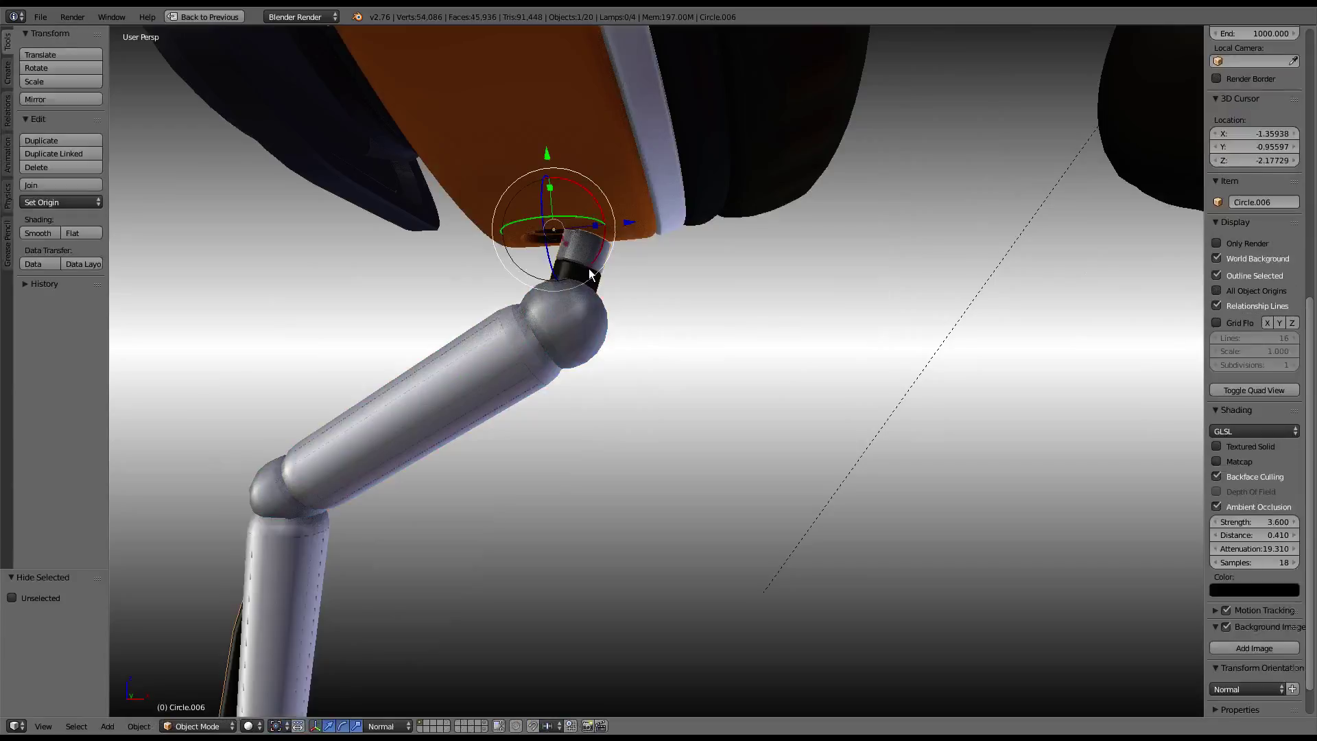
pyautogui.click(202, 726)
pyautogui.click(173, 650)
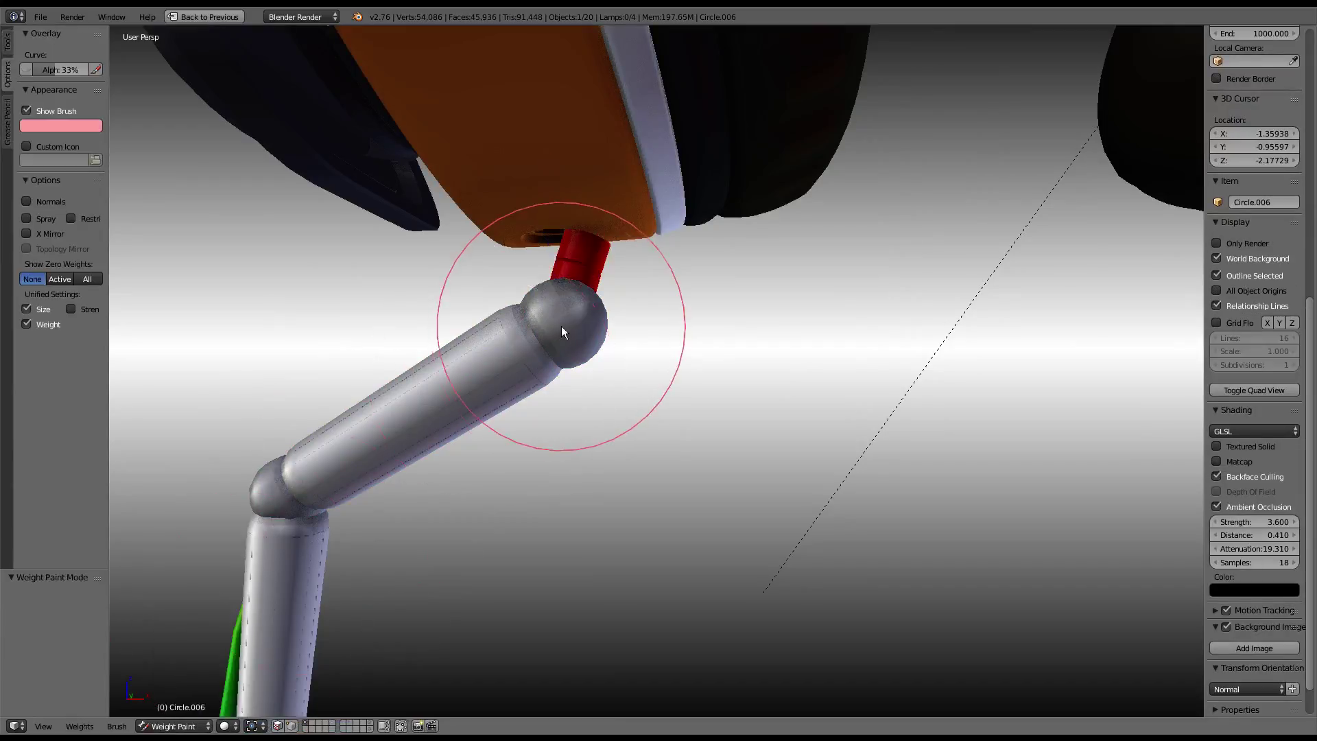
pyautogui.moveTo(561, 326); pyautogui.dragTo(575, 372, button='middle')
# - Reveal the bones, make Bone.002 active, hide overlays, and face-mask the tube's top
pyautogui.hotkey('alt', 'h')
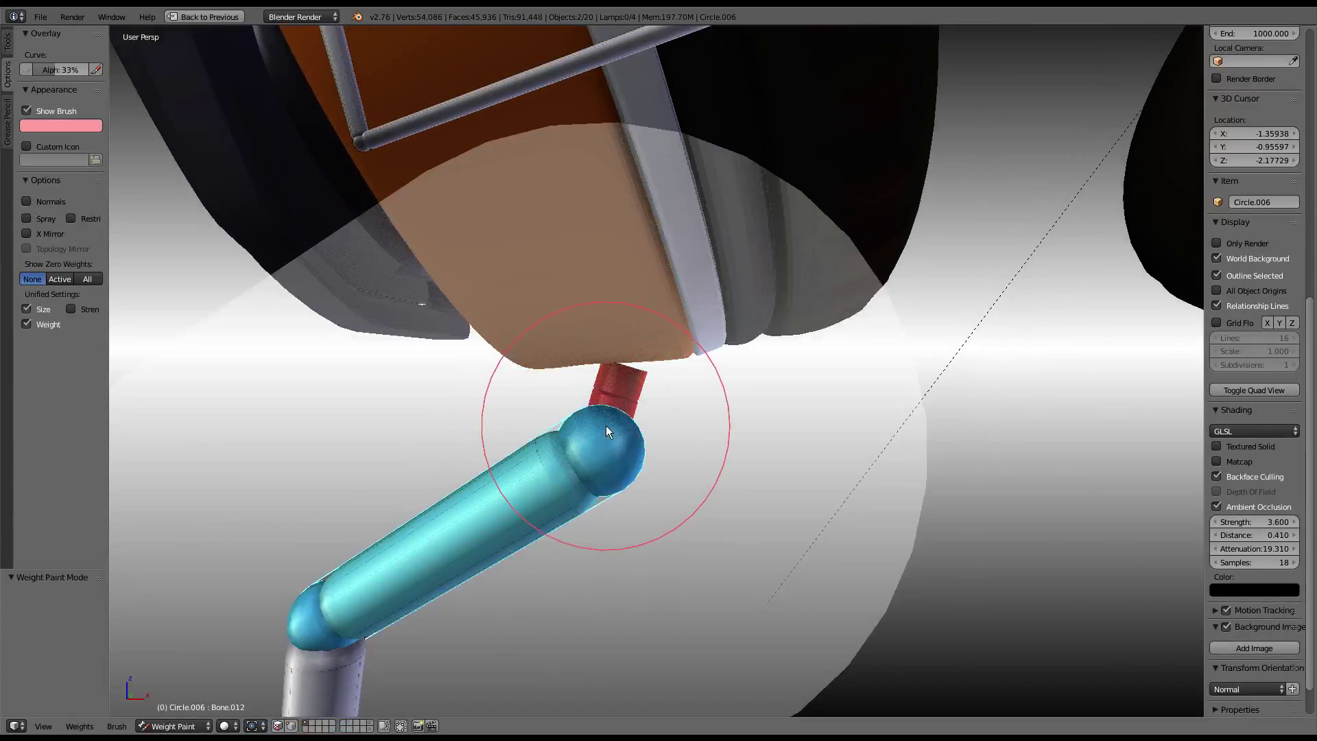
pyautogui.hotkey('alt', 'h')
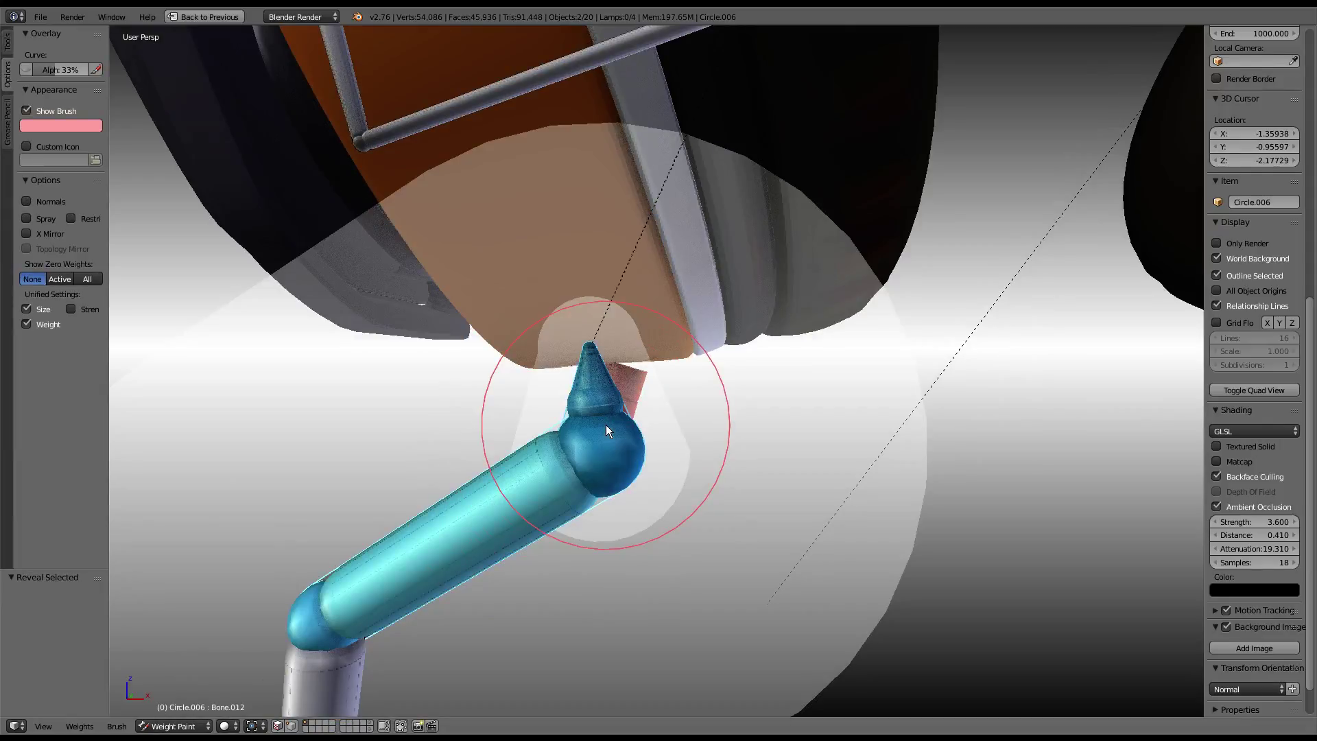
pyautogui.keyDown('ctrl'); pyautogui.rightClick(590, 378); pyautogui.keyUp('ctrl')
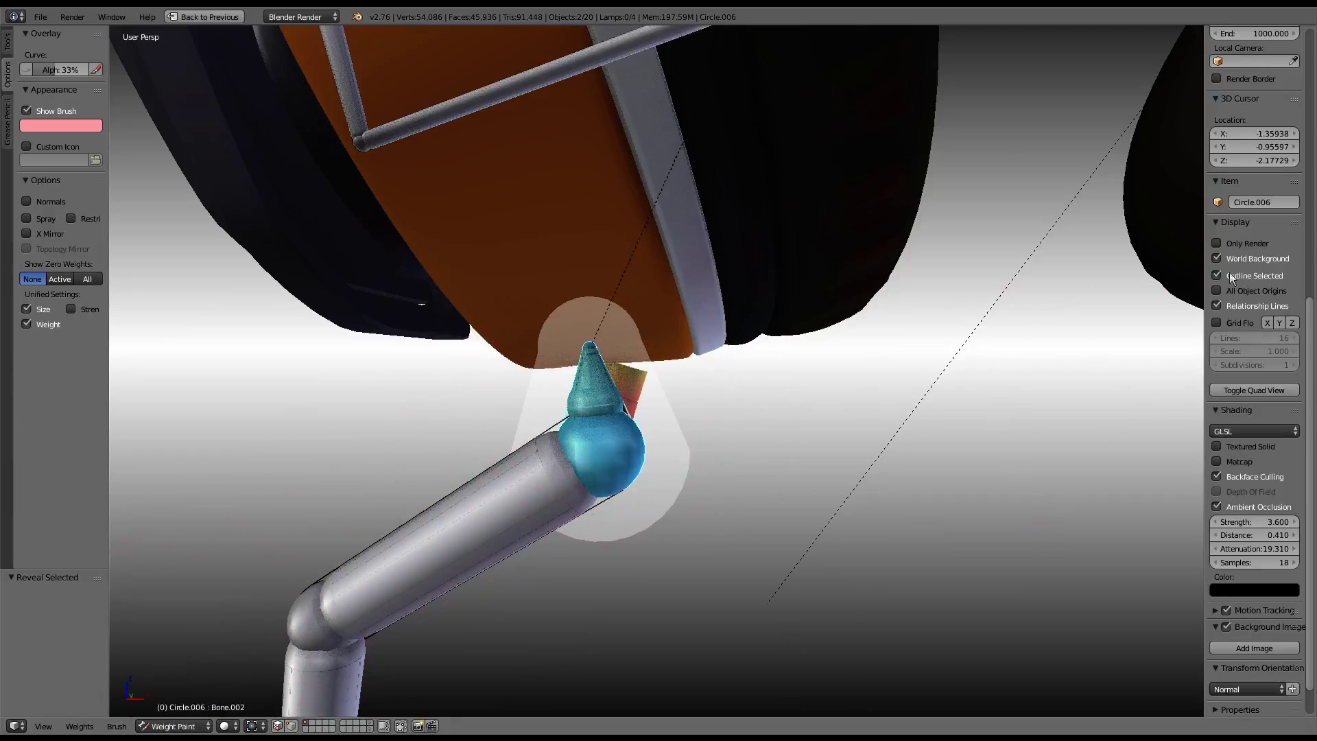
pyautogui.click(1218, 245)
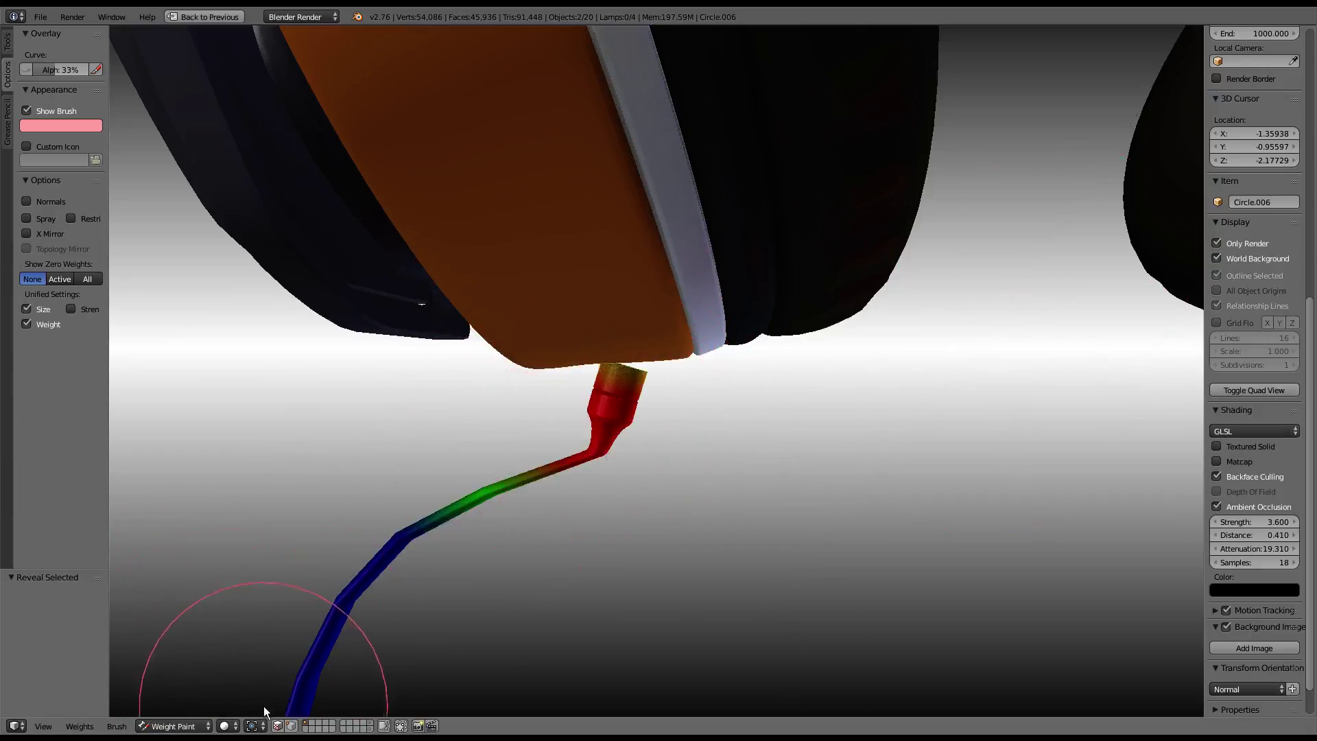
pyautogui.click(278, 727)
pyautogui.rightClick(615, 384)
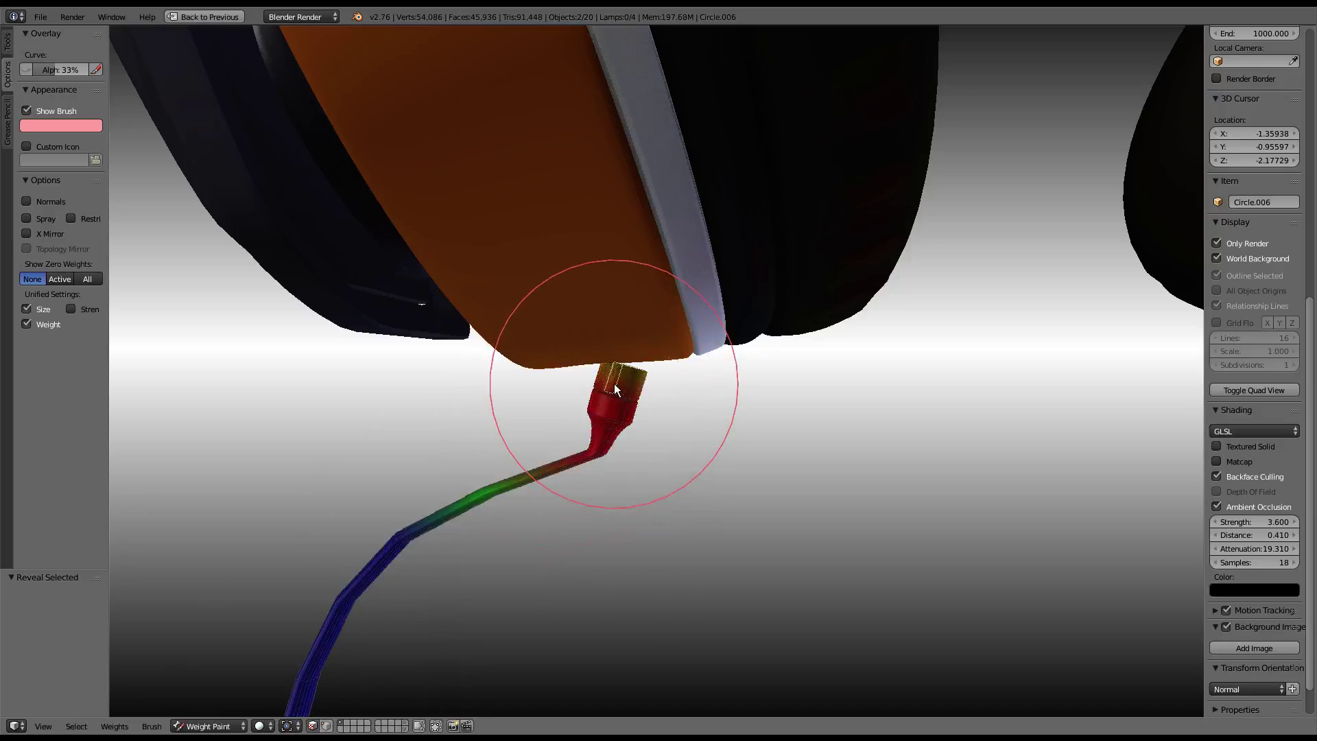
# - Select the tube-end edge ring in Edit Mode, then pick the bone to paint in Weight Paint
pyautogui.press('Tab')
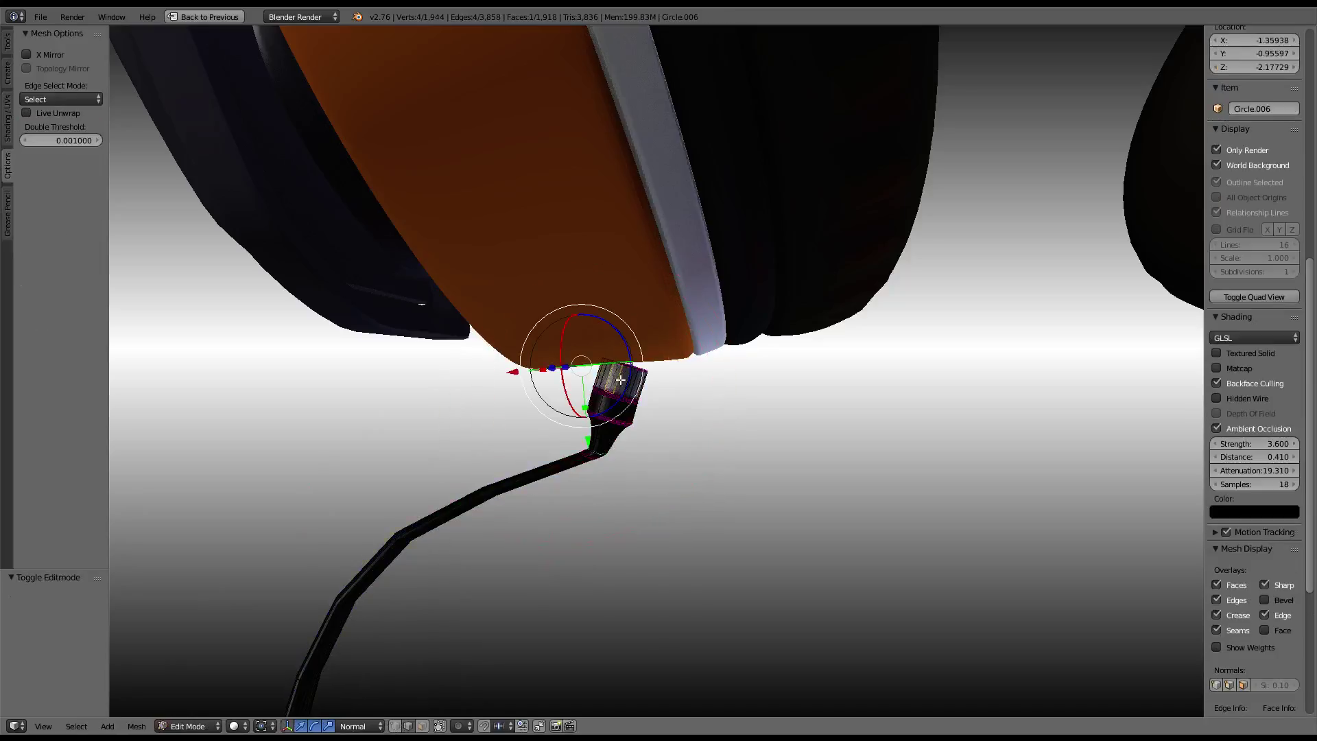
pyautogui.keyDown('ctrl'); pyautogui.keyDown('alt'); pyautogui.rightClick(626, 379); pyautogui.keyUp('alt'); pyautogui.keyUp('ctrl')
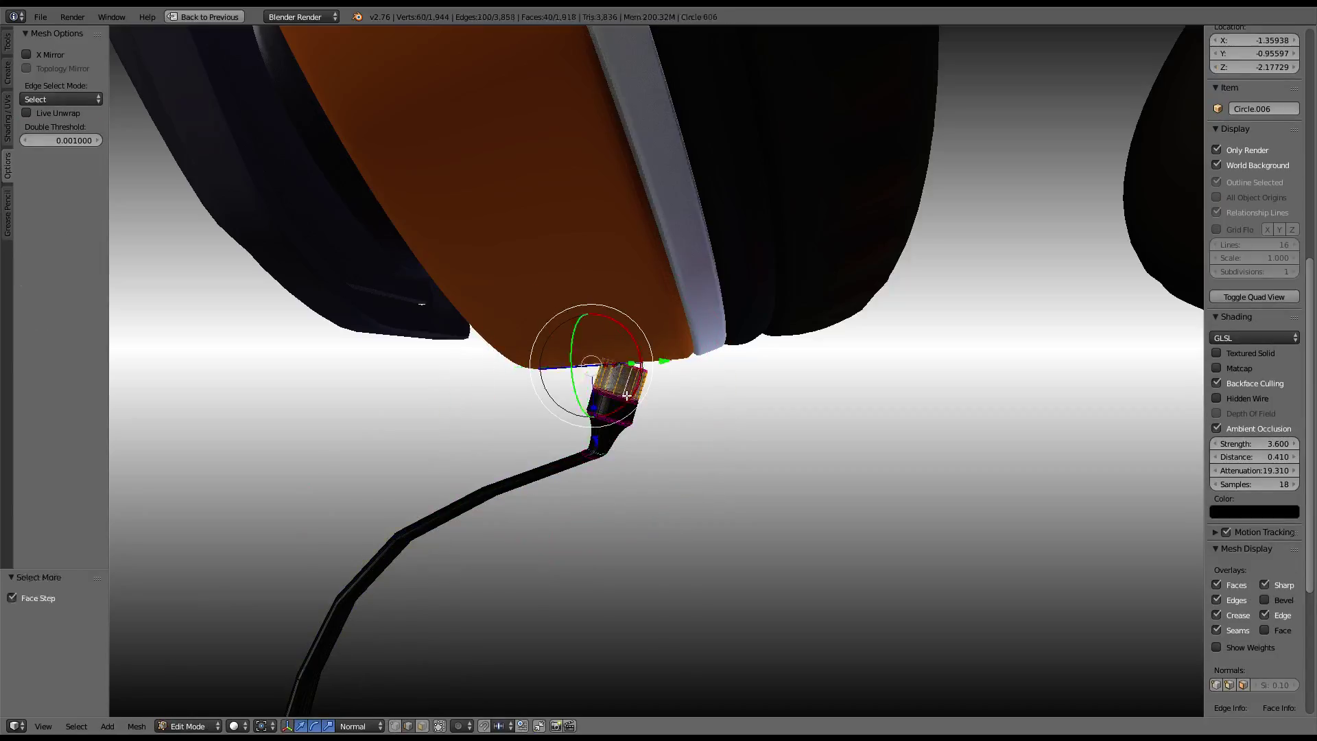
pyautogui.press('Tab')
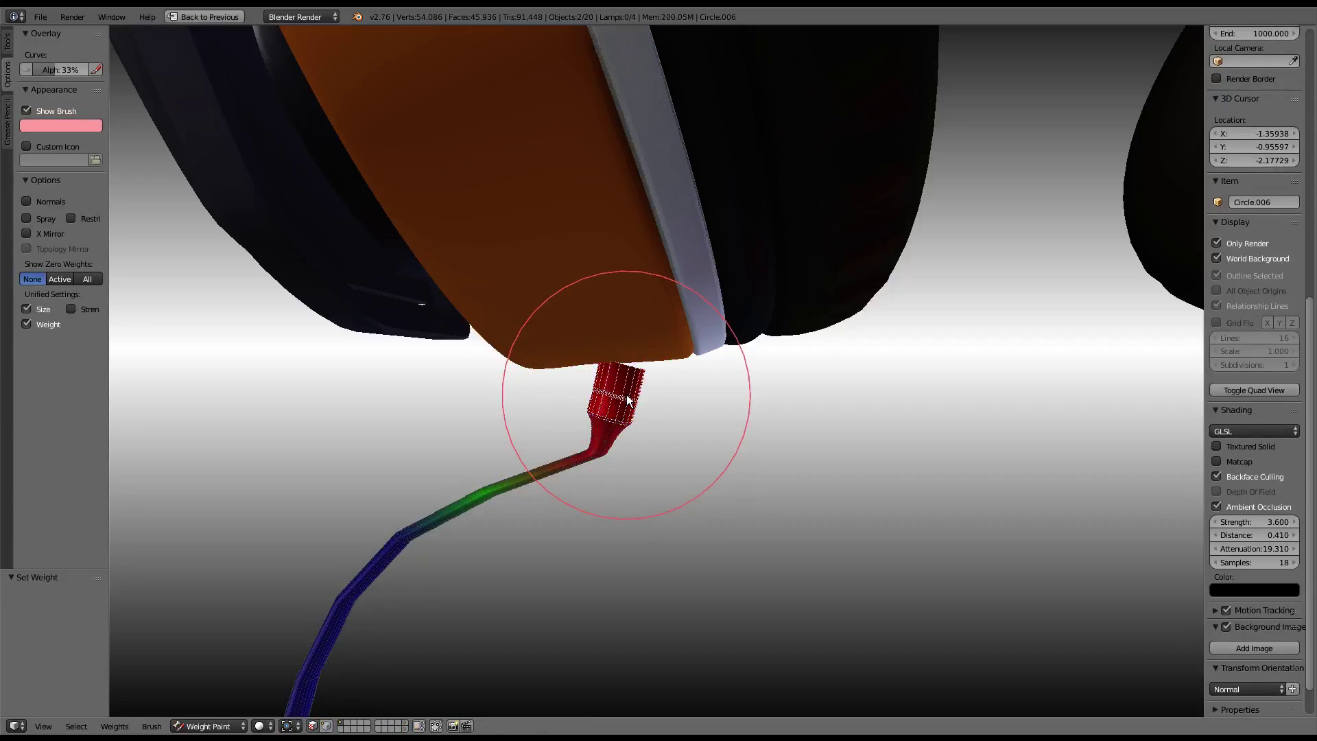
pyautogui.click(1217, 243)
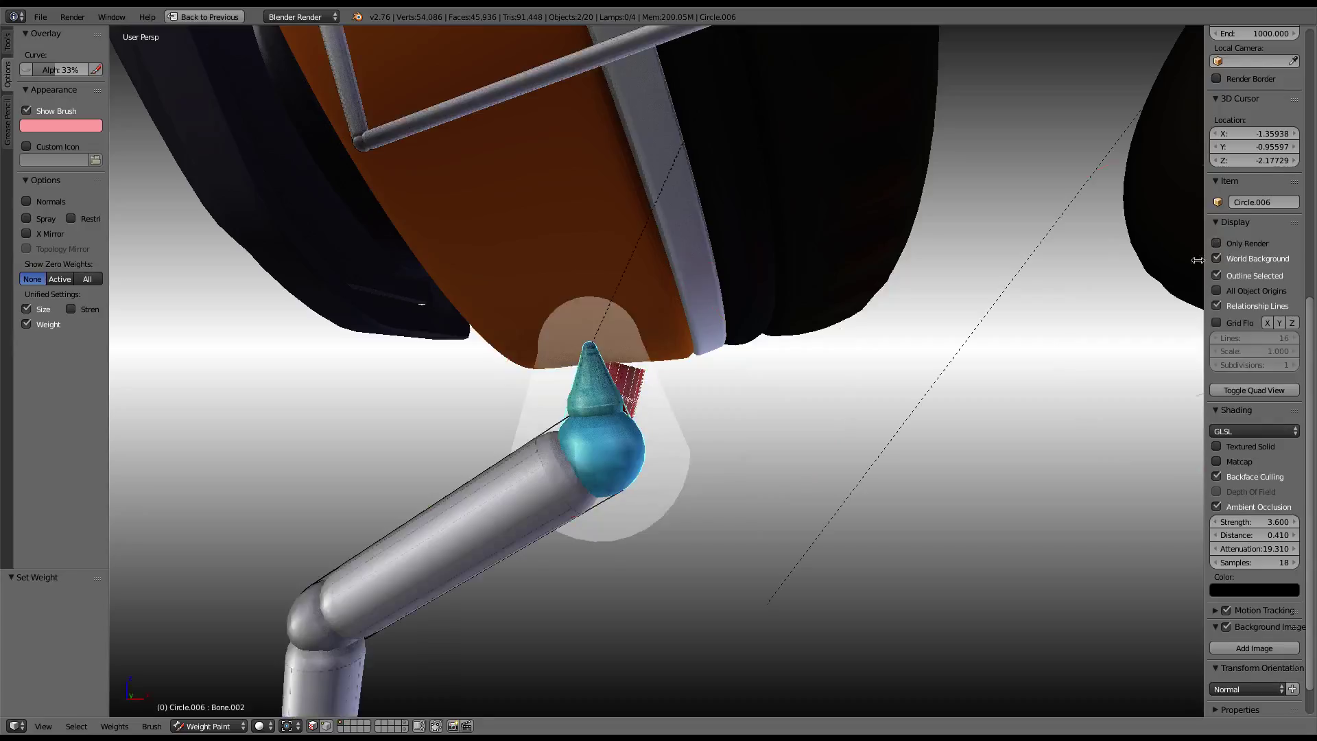
pyautogui.rightClick(455, 541)
pyautogui.click(1223, 244)
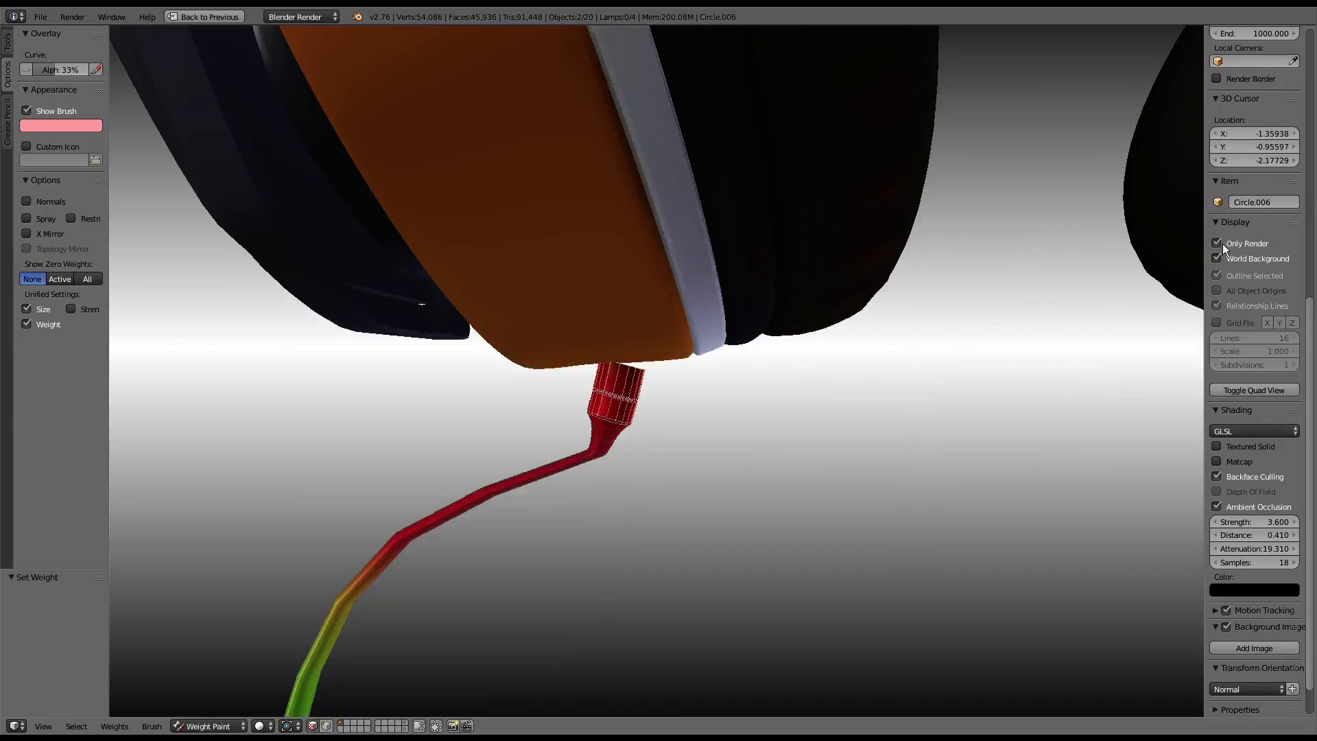
# - Paint the tube top at weight 0, then 0.366, then full 1.0, and enter Edit Mode
pyautogui.click(5, 45)
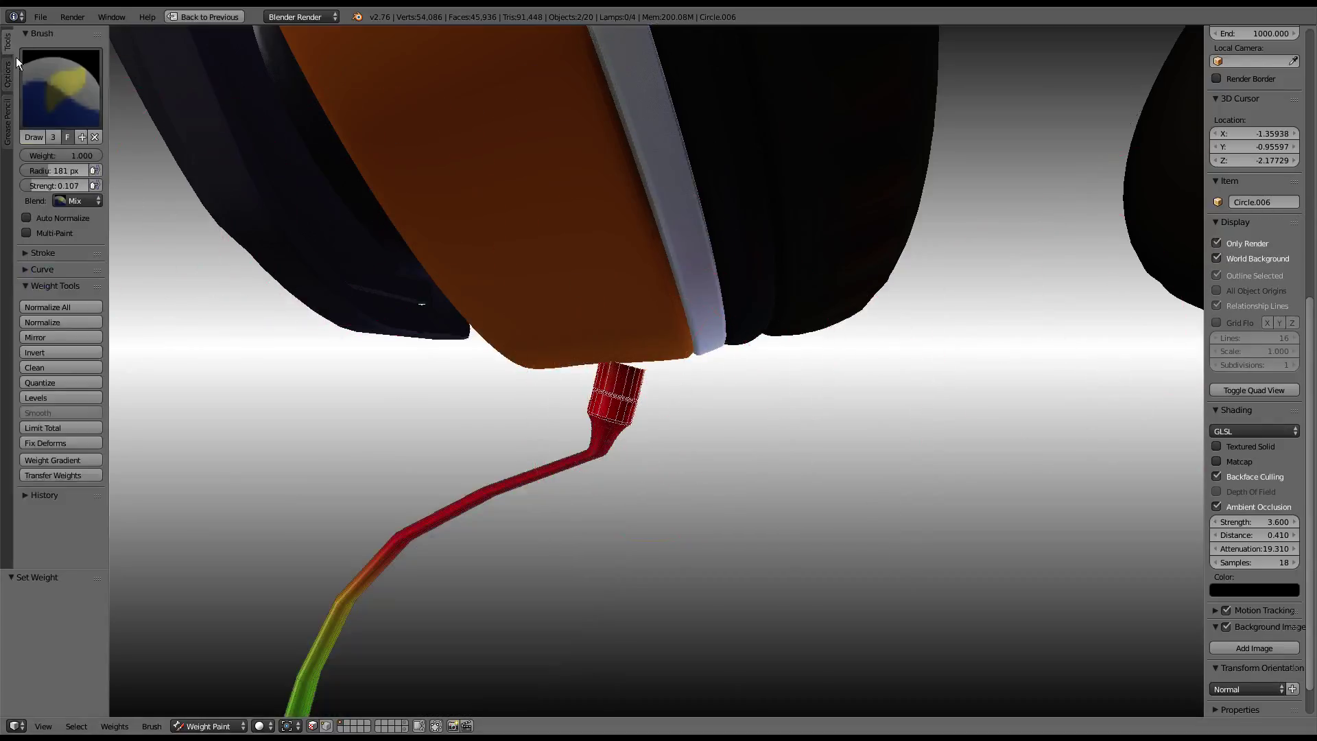
pyautogui.moveTo(85, 156); pyautogui.dragTo(41, 156)
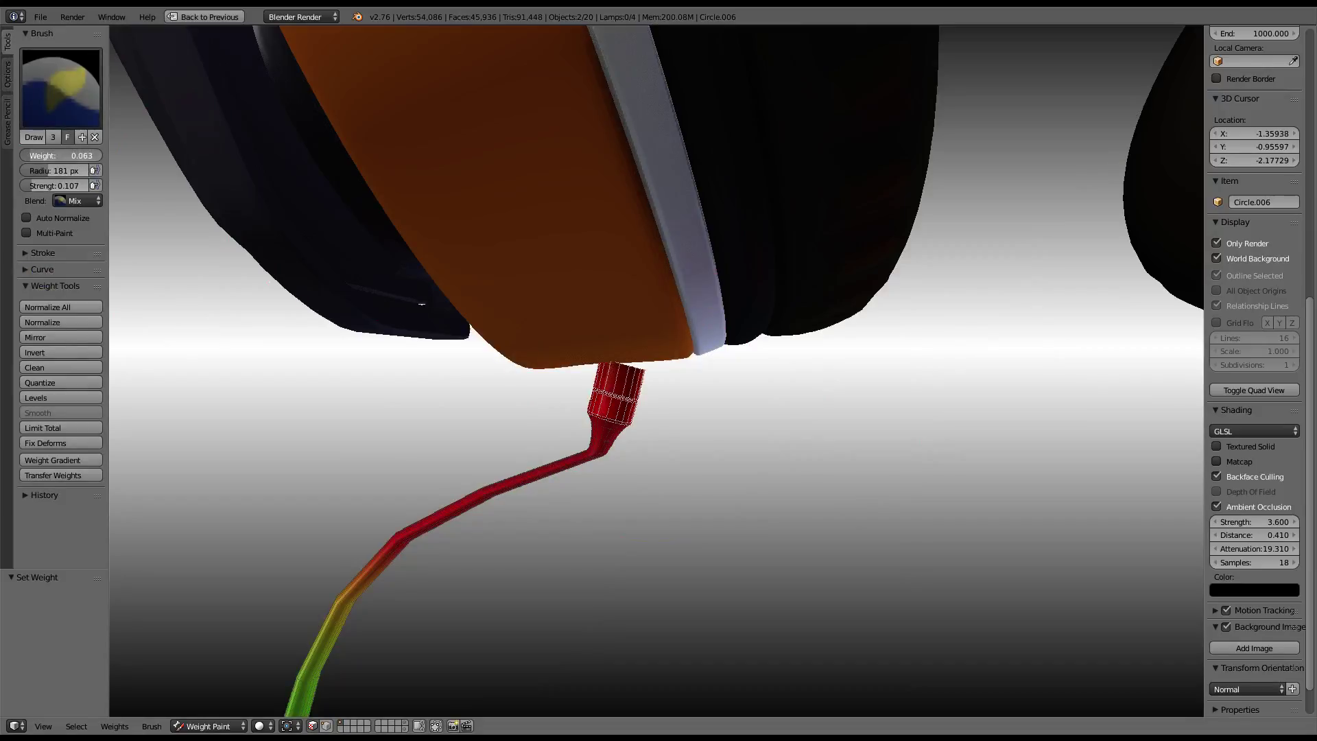
pyautogui.click(732, 438)
pyautogui.scroll(-3, 710, 418)
pyautogui.scroll(3, 711, 417)
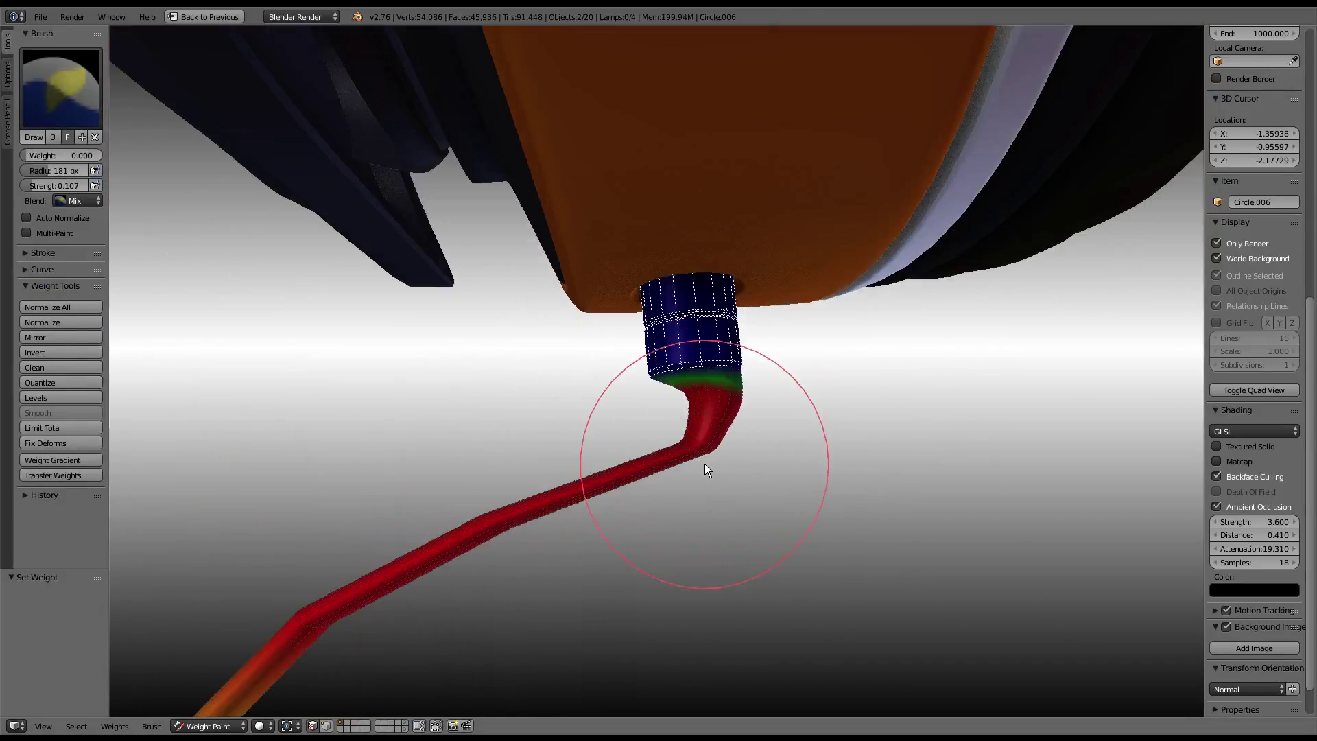
pyautogui.scroll(2, 705, 464)
pyautogui.moveTo(44, 155); pyautogui.dragTo(100, 155)
pyautogui.click(563, 233)
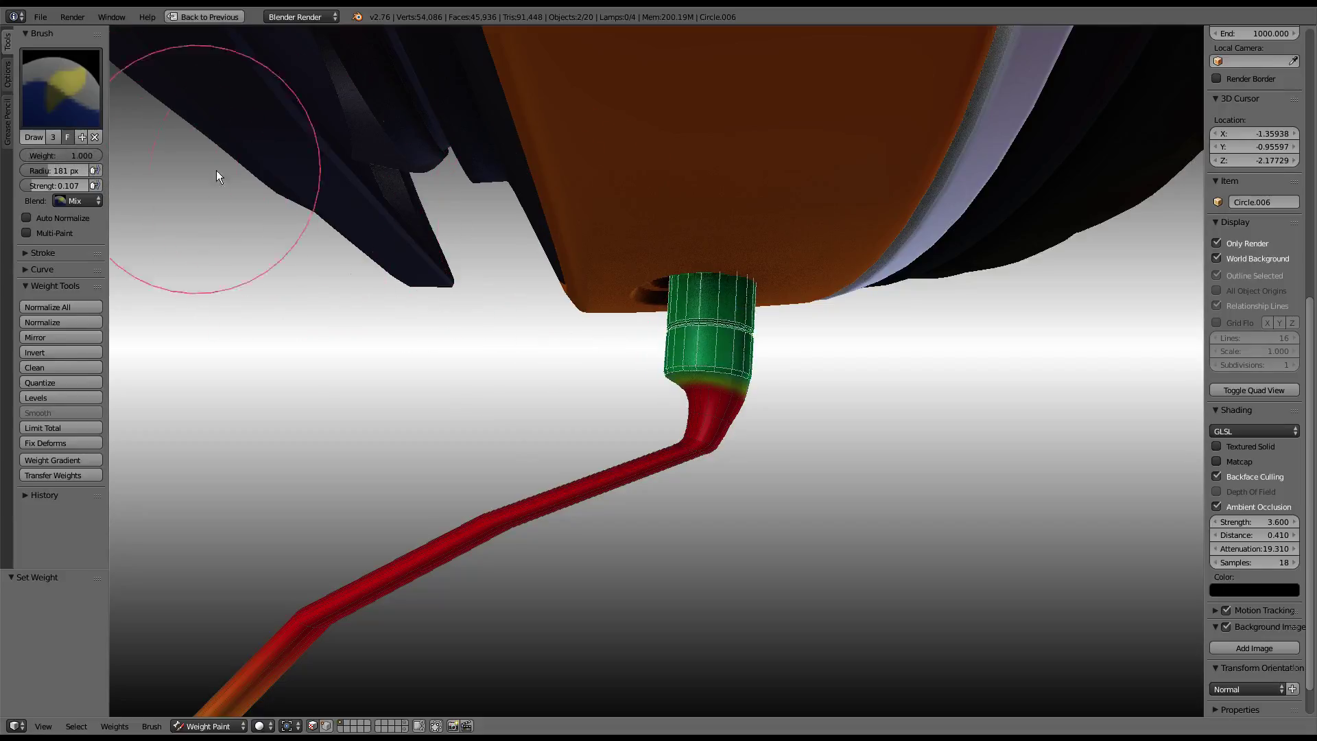
pyautogui.click(632, 204)
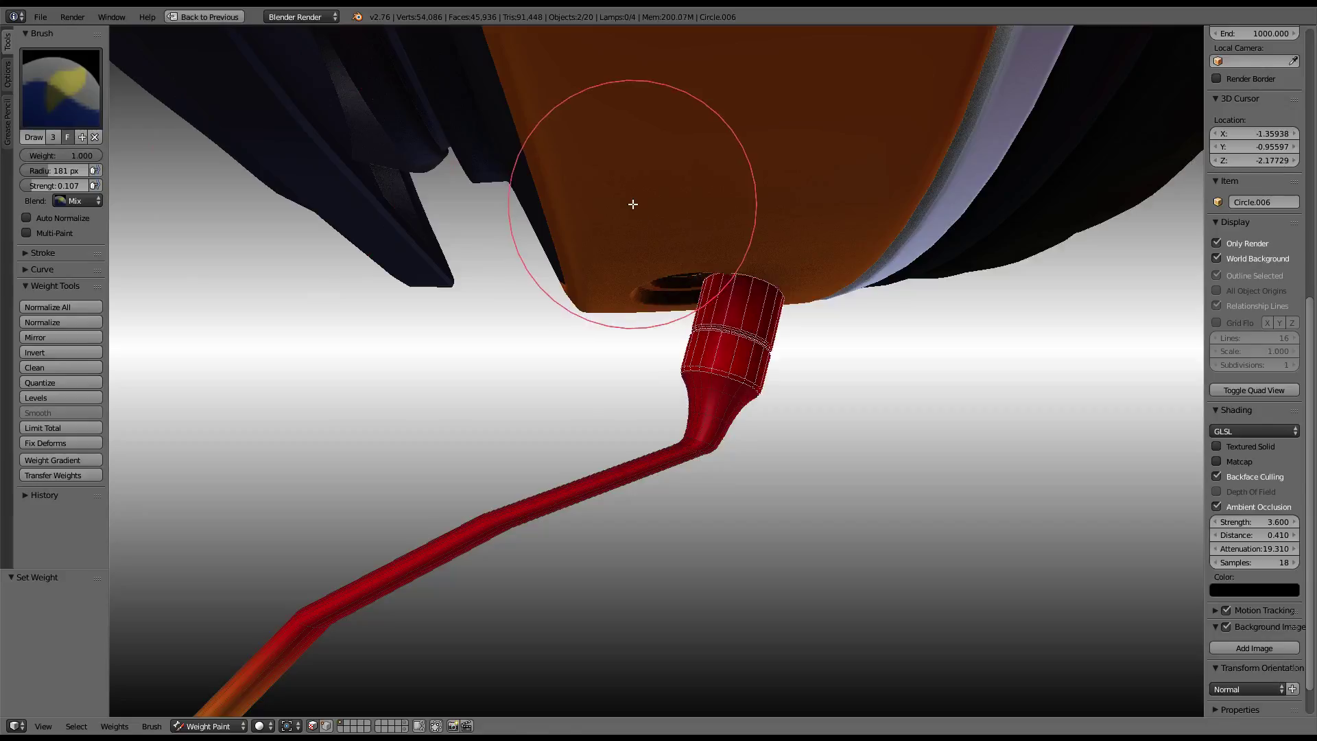
pyautogui.press('Tab')
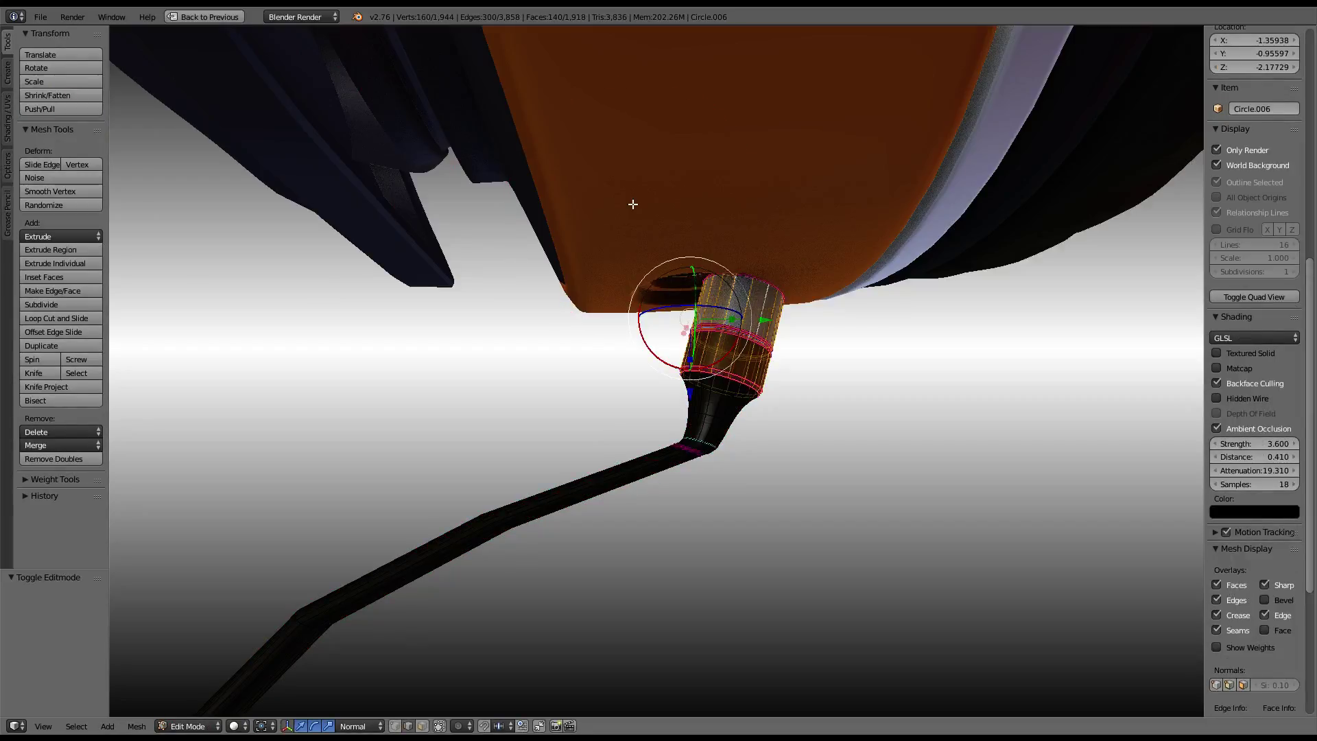
# - Select the tube's face ring, grow it twice, and return to Weight Paint
pyautogui.keyDown('alt'); pyautogui.rightClick(724, 265); pyautogui.keyUp('alt')
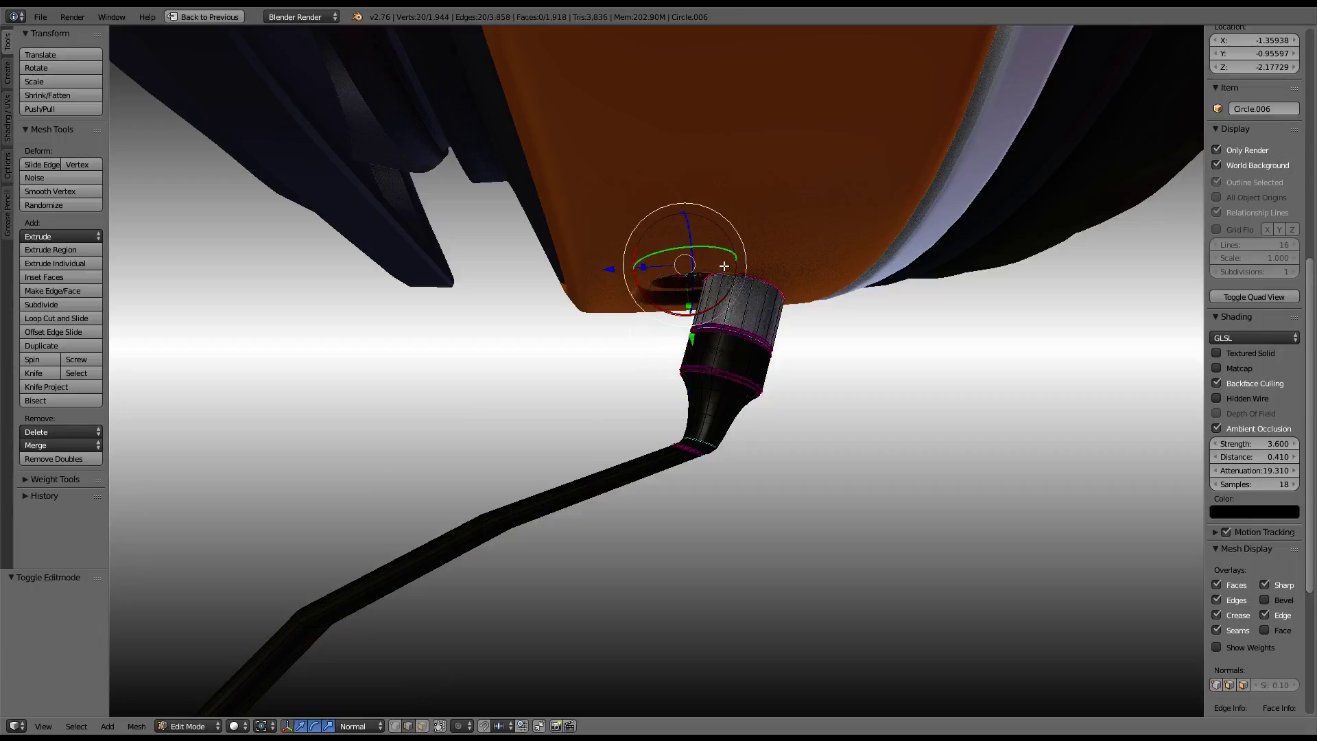
pyautogui.rightClick(753, 278)
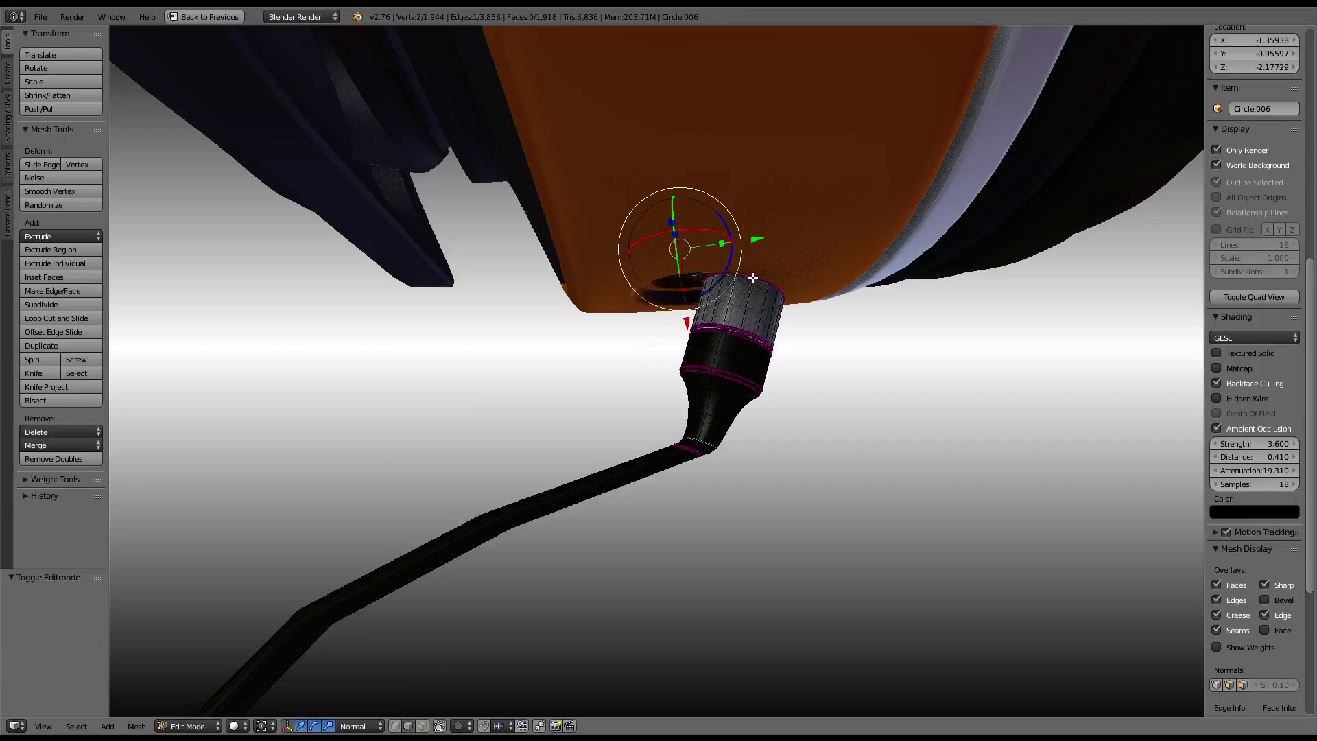
pyautogui.click(184, 727)
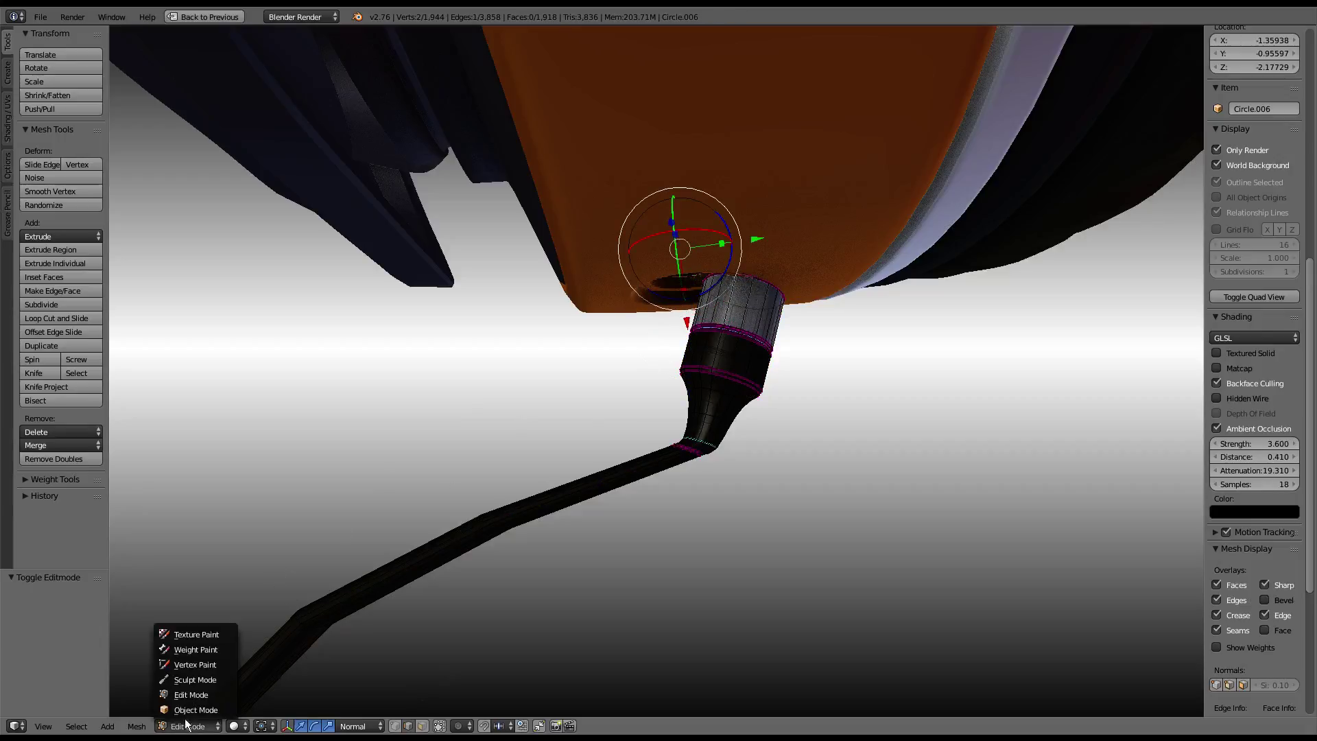
pyautogui.click(213, 644)
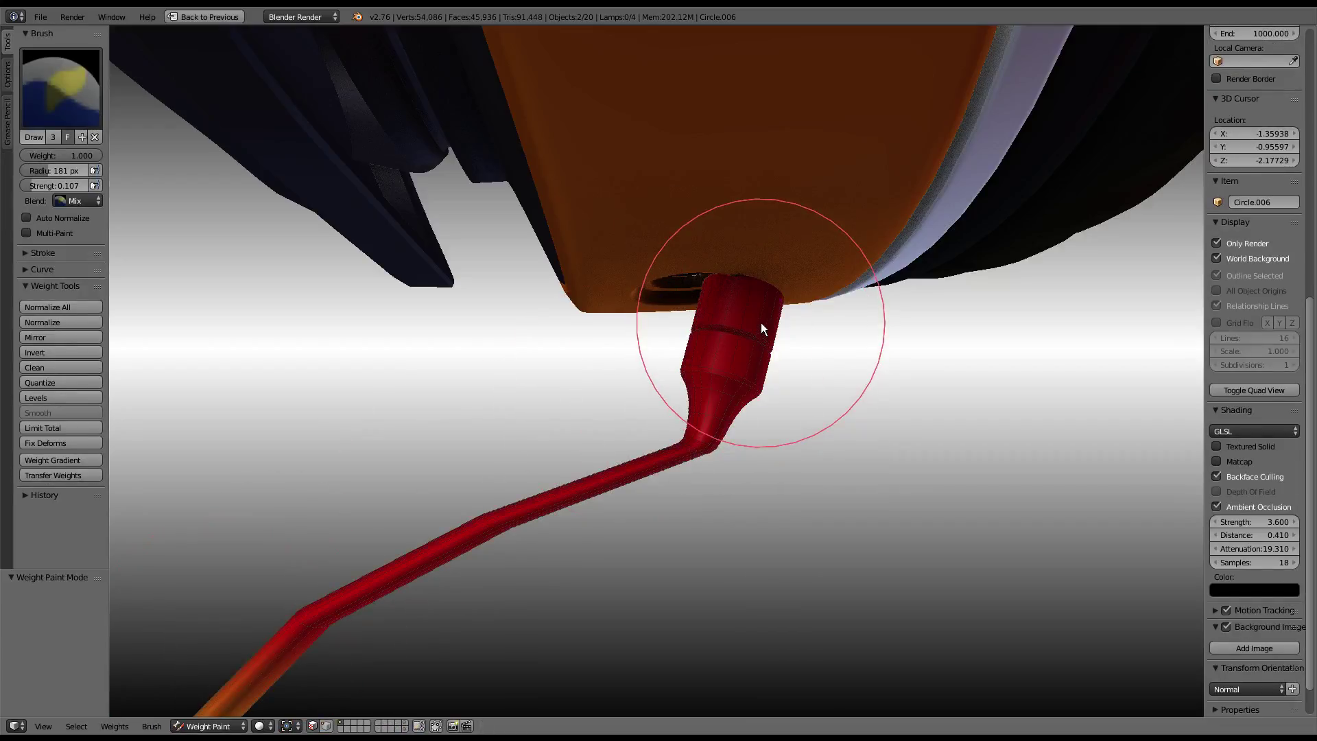
pyautogui.press('Tab')
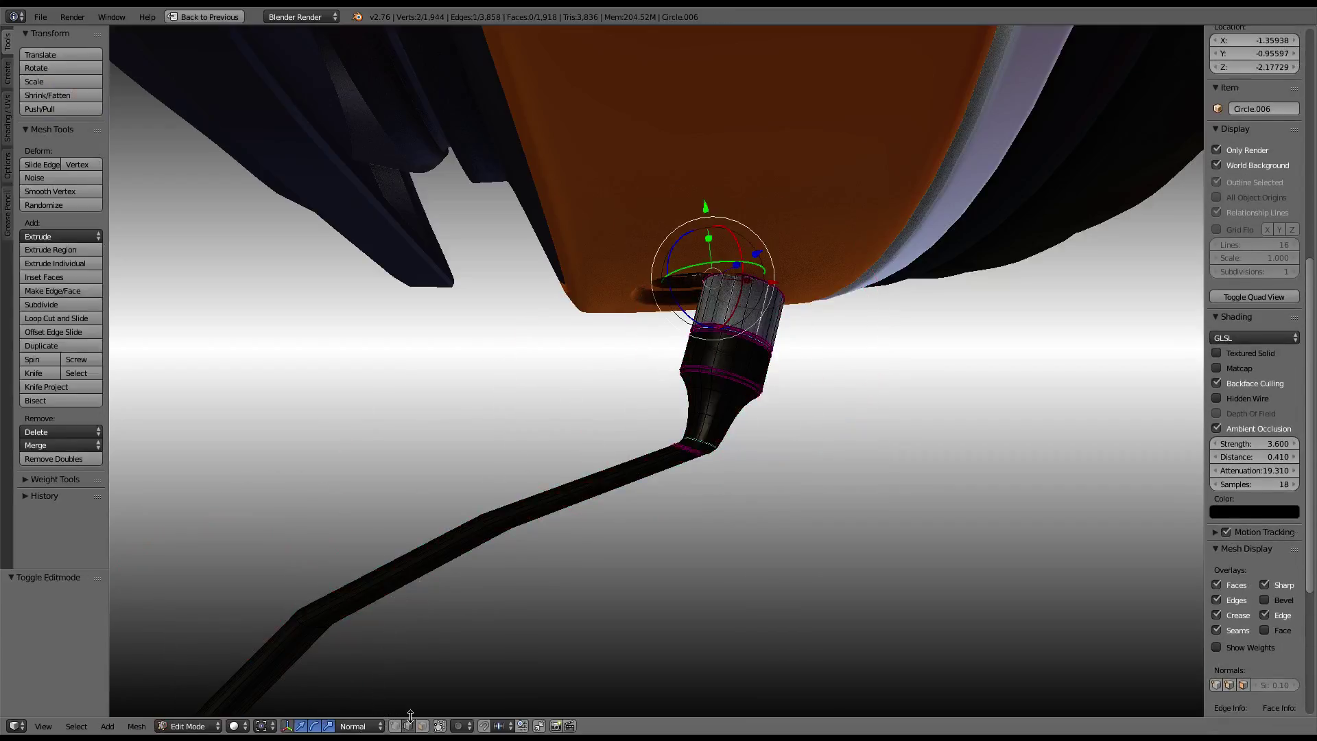
pyautogui.click(422, 726)
pyautogui.rightClick(761, 303)
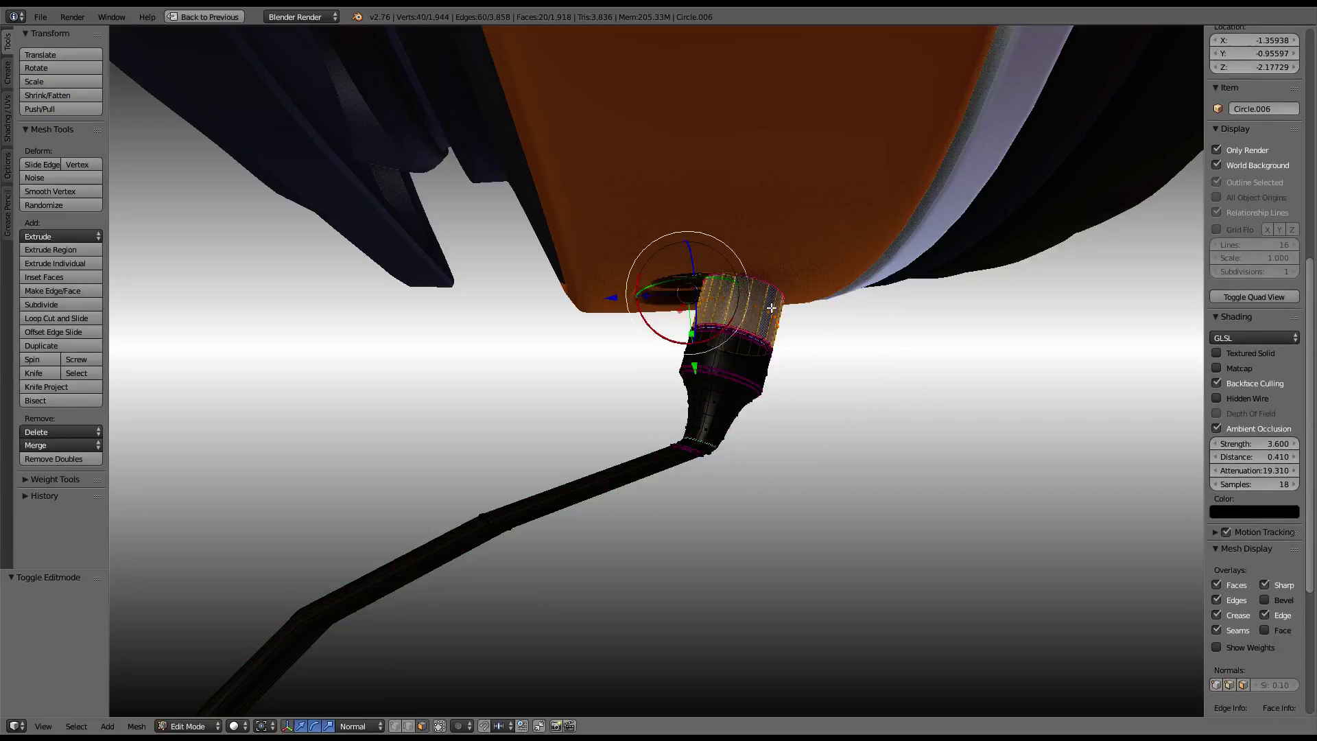
pyautogui.press('ctrl+KP_Add')
pyautogui.press('ctrl+KP_Add')
pyautogui.press('ctrl+KP_Add')
pyautogui.press('ctrl+KP_Add')
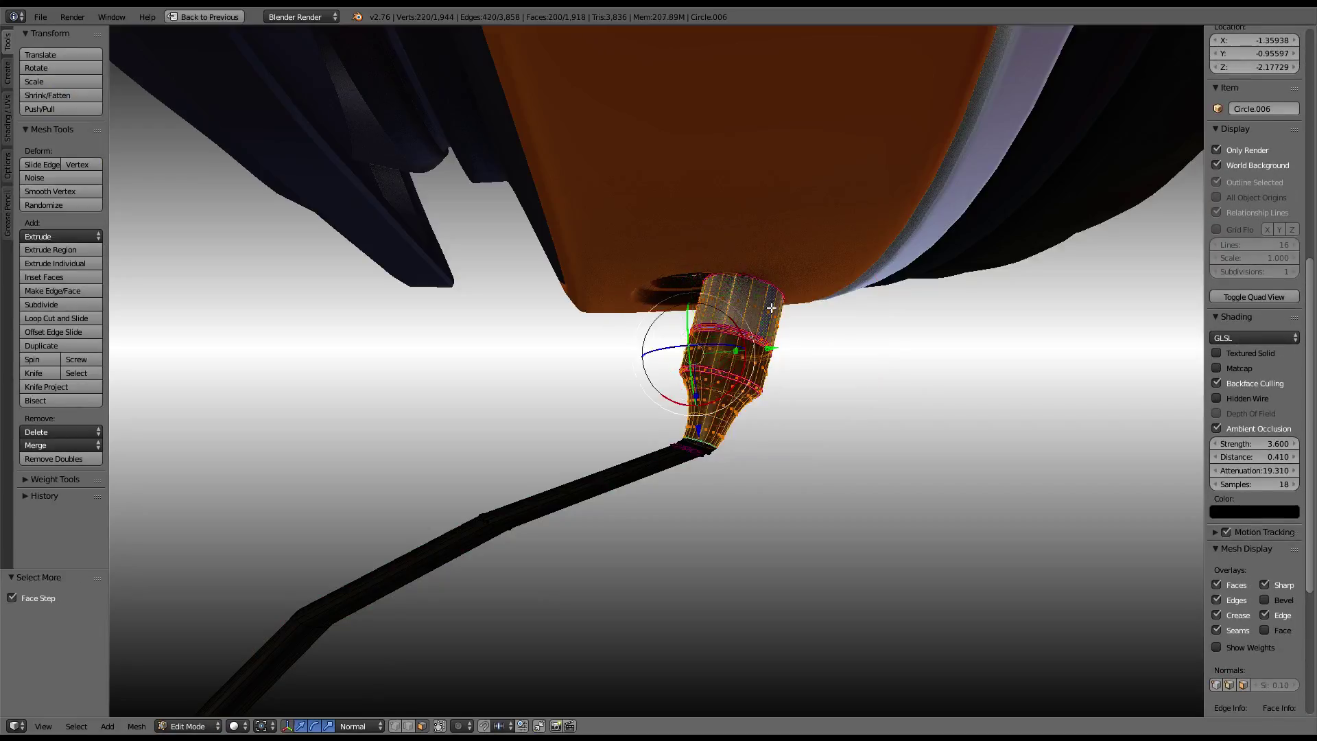
pyautogui.press('ctrl+KP_Add')
pyautogui.press('Tab')
pyautogui.hotkey('ctrl', 'Tab')
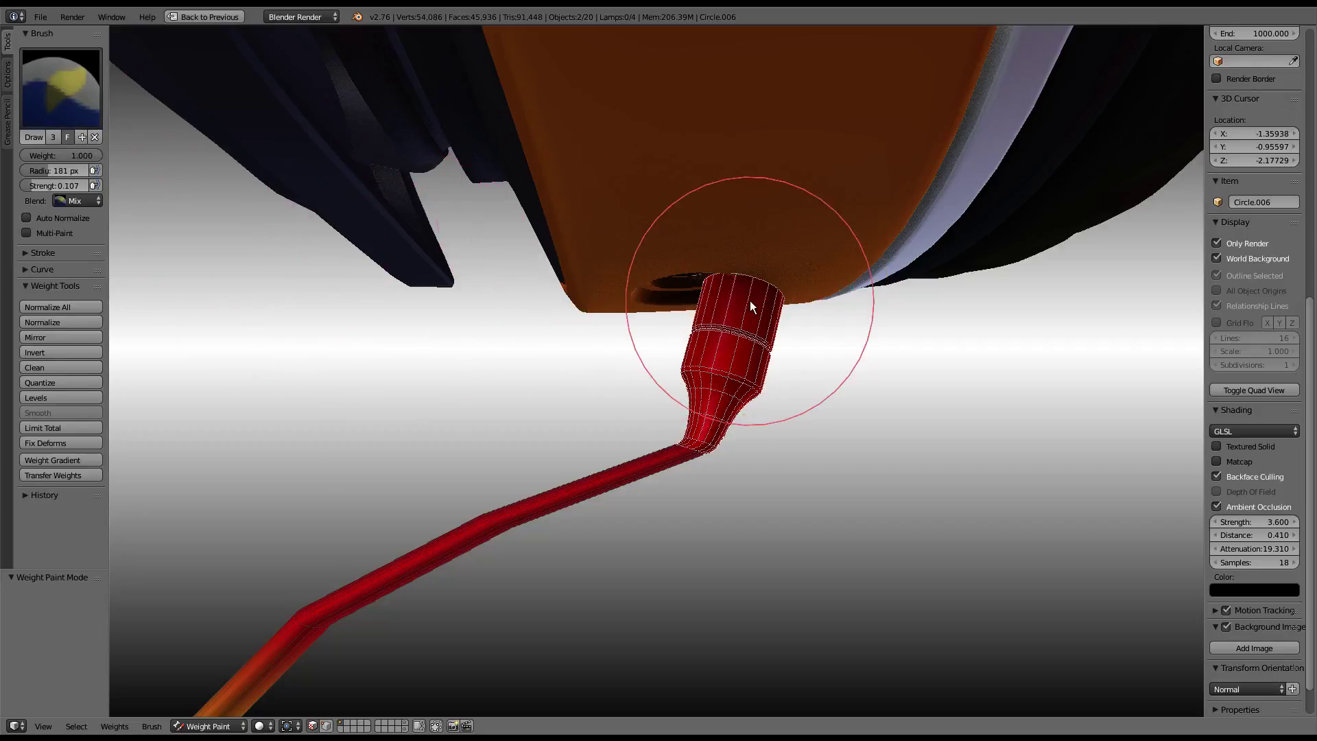
# - Restore the Default layout, show bones, and make Bone.002 active with brush weight 0.000
pyautogui.hotkey('ctrl', 'Up')
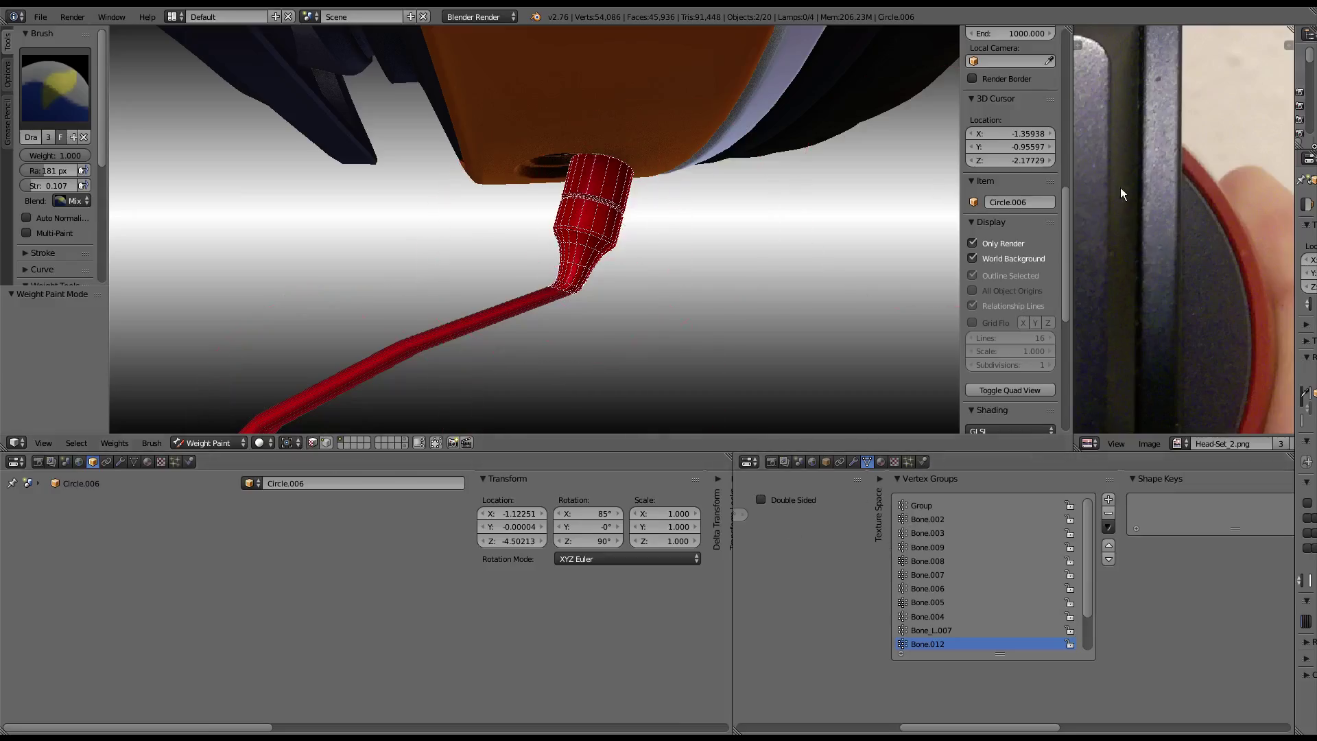
pyautogui.click(973, 242)
pyautogui.rightClick(548, 184)
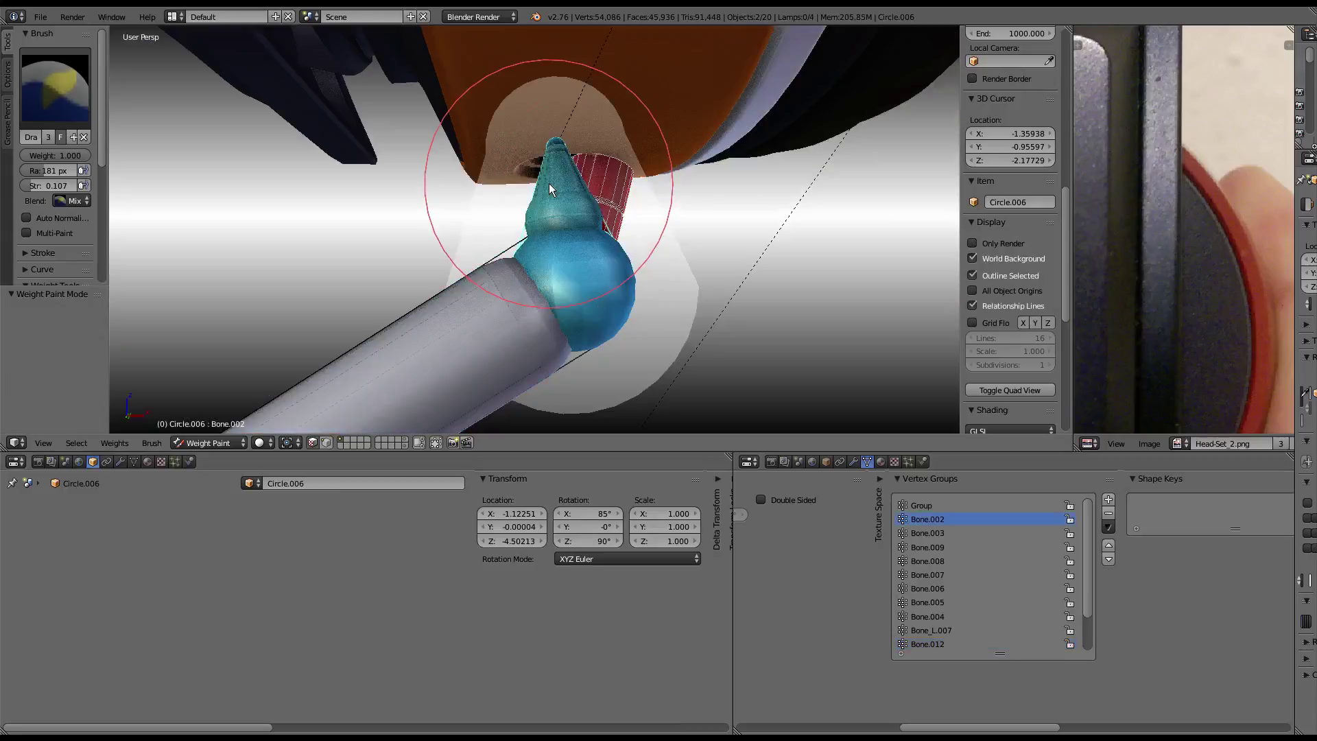
pyautogui.moveTo(69, 155); pyautogui.dragTo(37, 161)
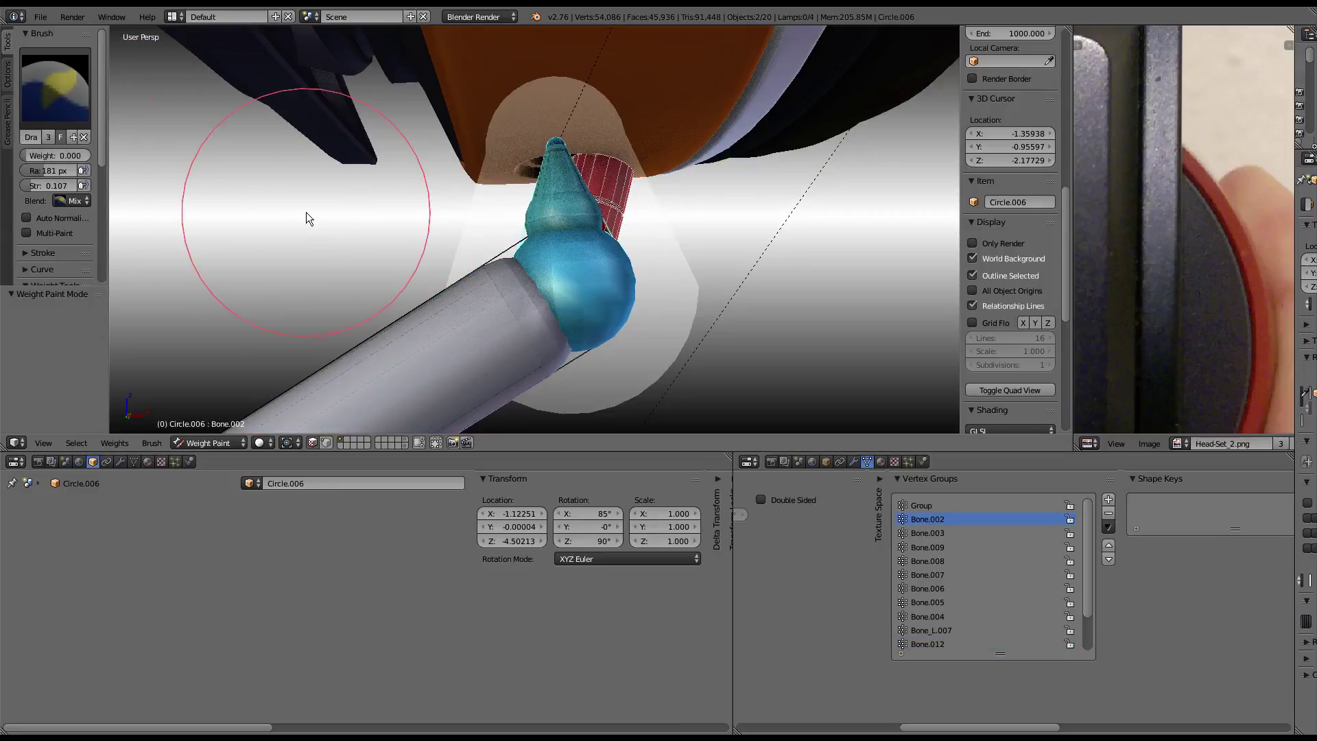
# - Fill the masked faces, paint the nozzle at 1.000, then paint it to 0 for Bone.012
pyautogui.hotkey('shift', 'k')
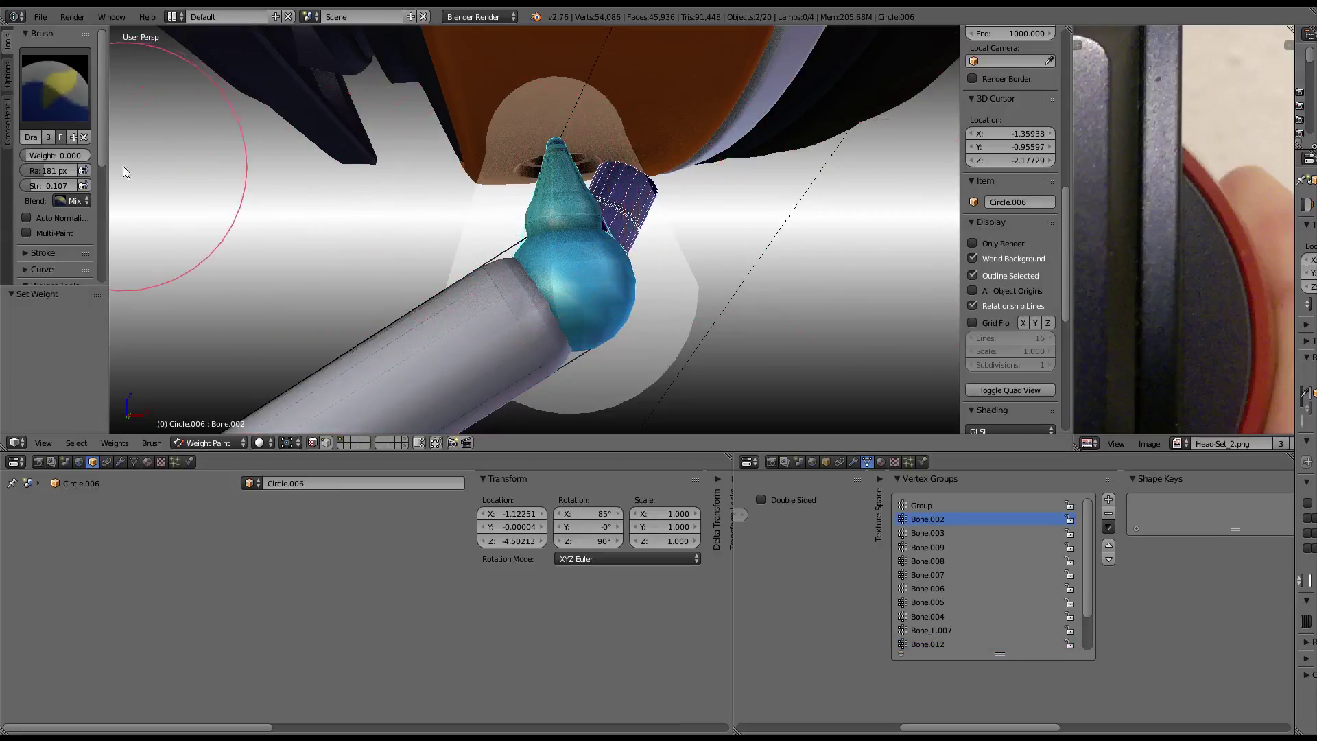
pyautogui.moveTo(51, 155); pyautogui.dragTo(89, 155)
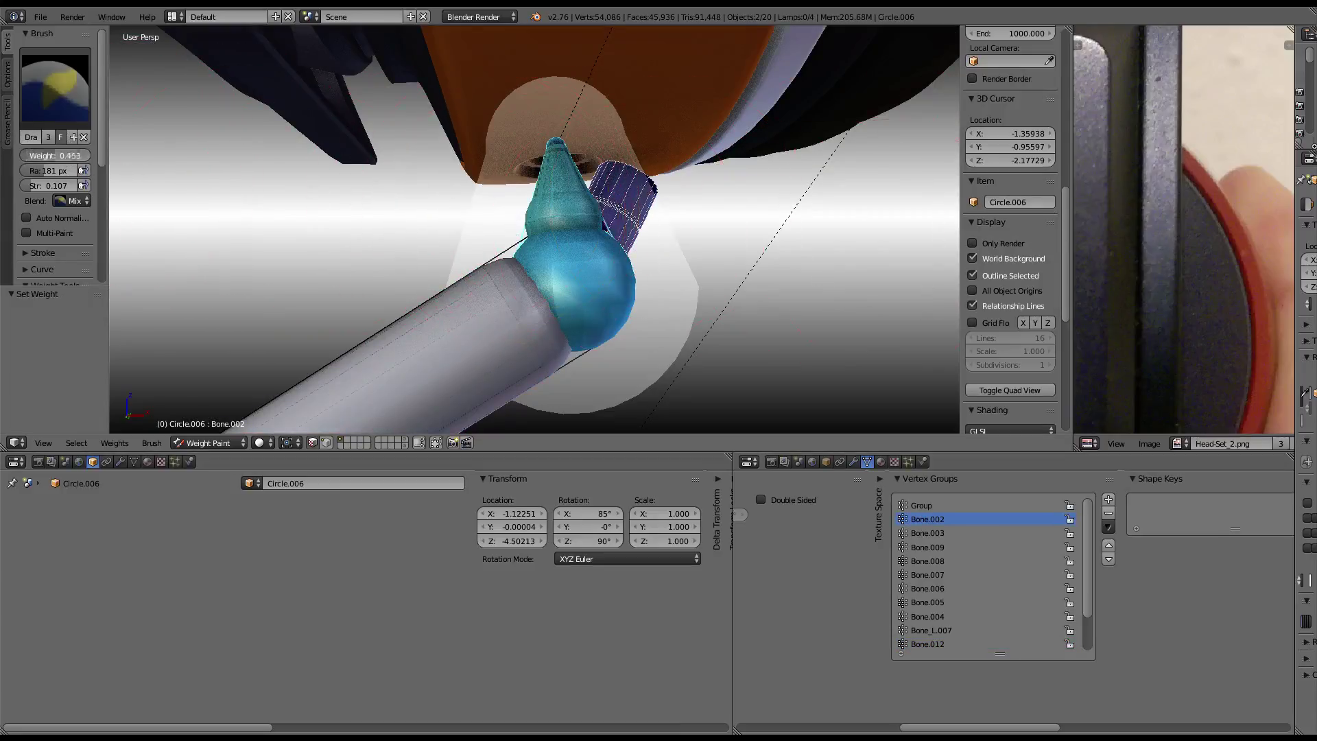
pyautogui.click(578, 207)
pyautogui.rightClick(458, 314)
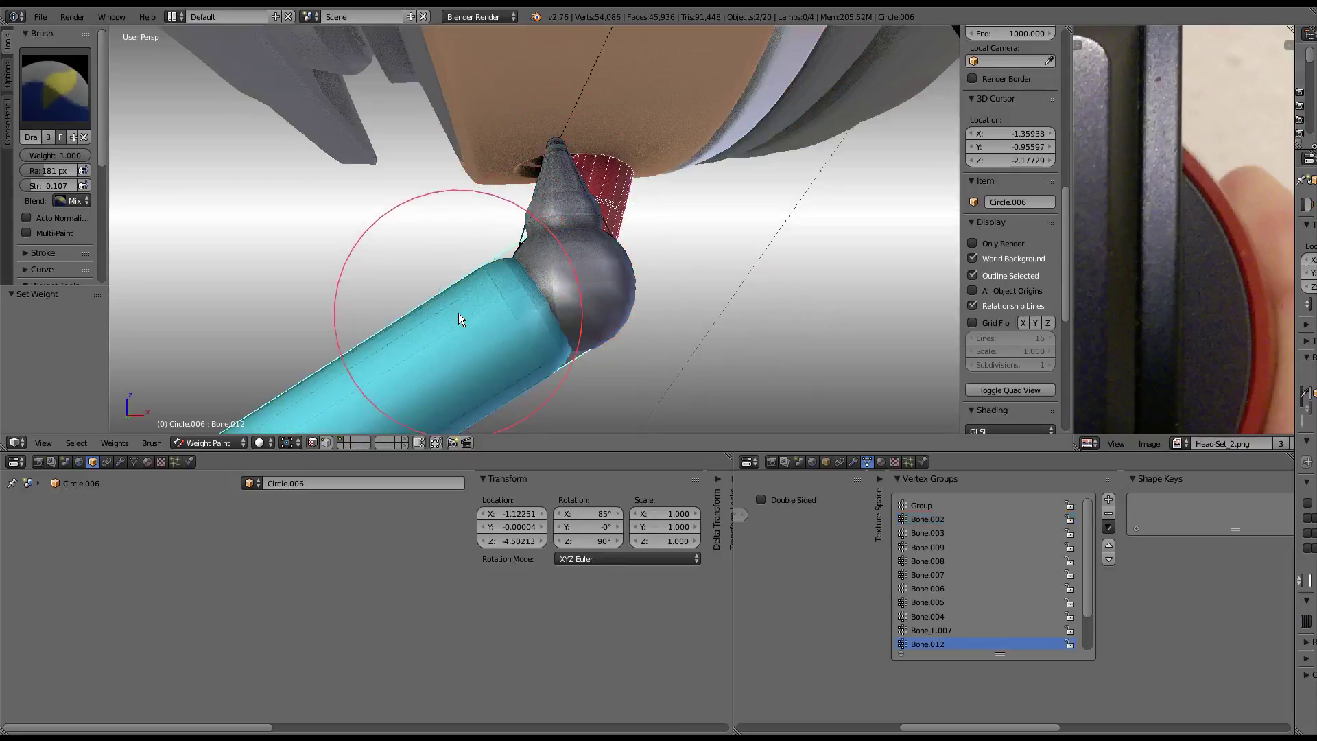
pyautogui.moveTo(46, 155); pyautogui.dragTo(21, 155)
pyautogui.click(482, 225)
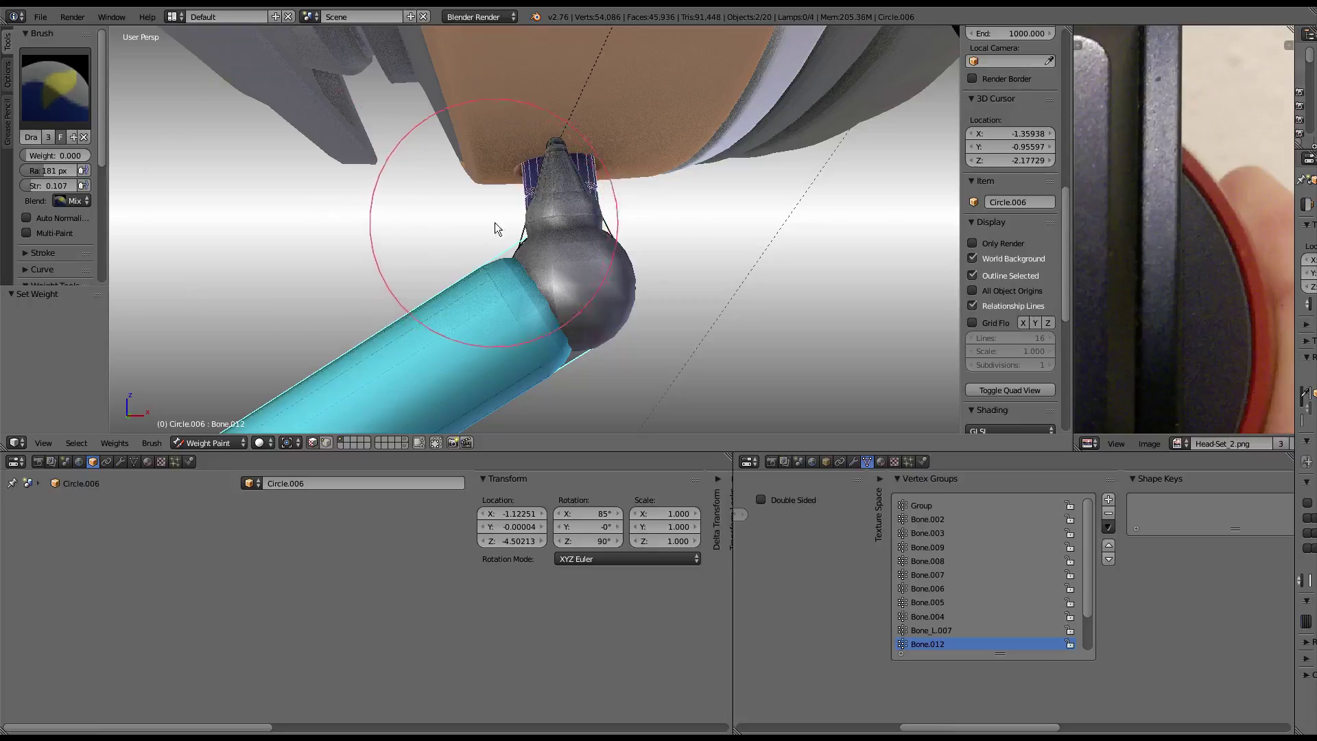
# - Select the nozzle-tip edge loop in Edit Mode and grow it one loop along the tube
pyautogui.moveTo(971, 254); pyautogui.dragTo(971, 245)
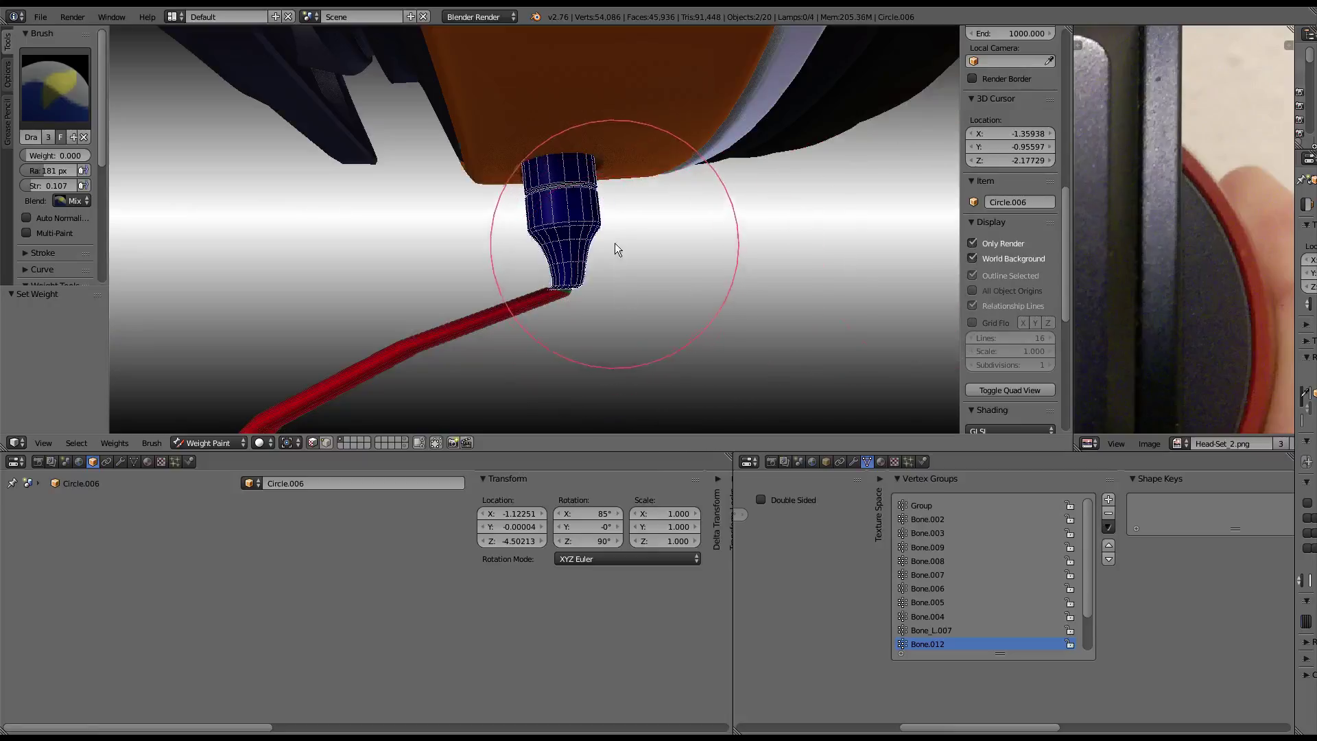
pyautogui.scroll(3, 614, 243)
pyautogui.scroll(2, 617, 218)
pyautogui.press('Tab')
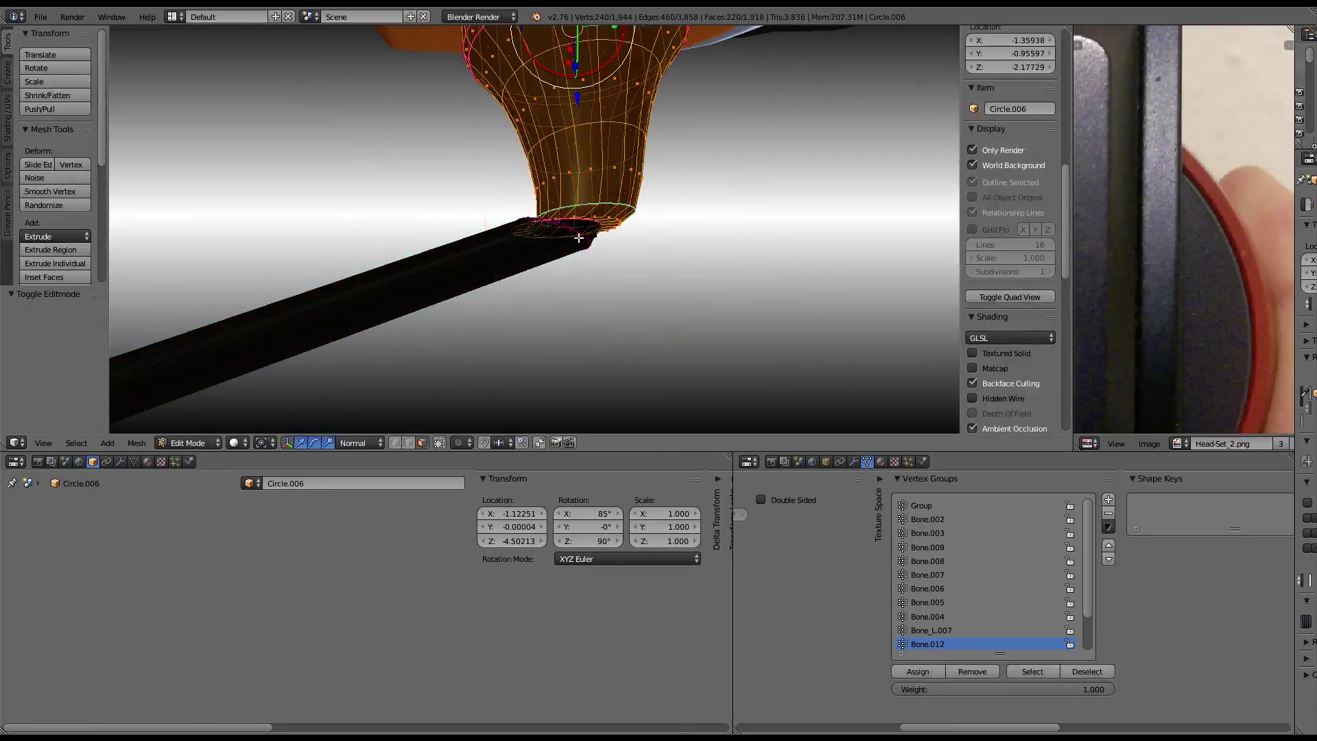
pyautogui.keyDown('alt'); pyautogui.rightClick(592, 235); pyautogui.keyUp('alt')
pyautogui.press('ctrl+KP_Add')
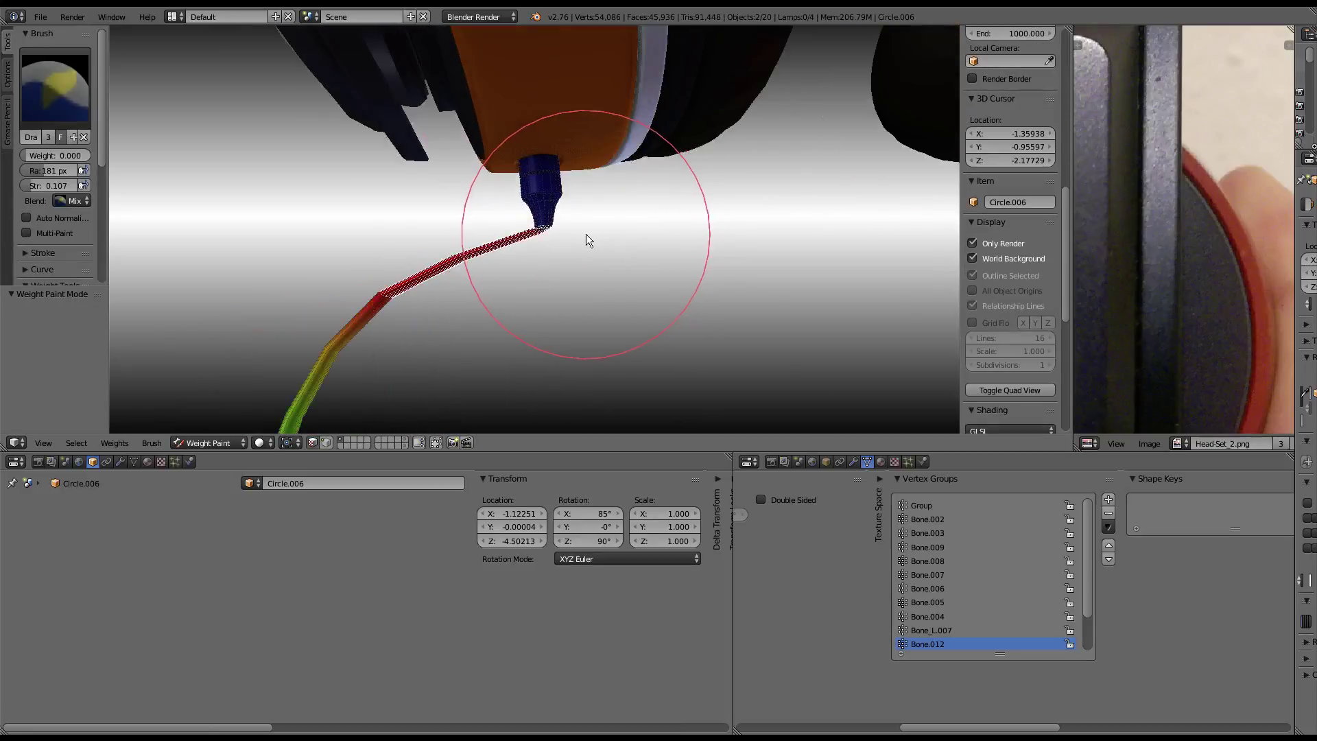
# - Fill Bone.002 weights on the cable at about 0.263, then about 0.45
pyautogui.click(972, 242)
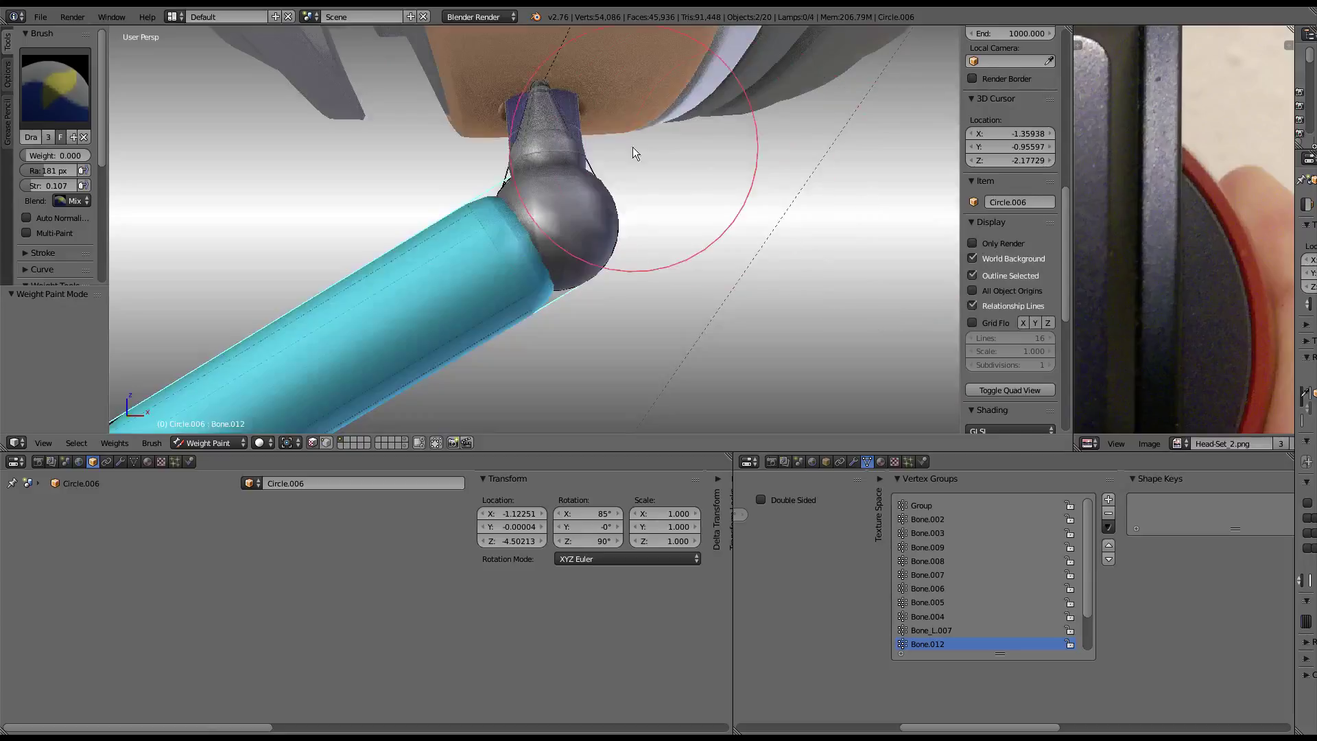
pyautogui.keyDown('ctrl'); pyautogui.rightClick(570, 157); pyautogui.keyUp('ctrl')
pyautogui.moveTo(56, 158); pyautogui.dragTo(75, 158)
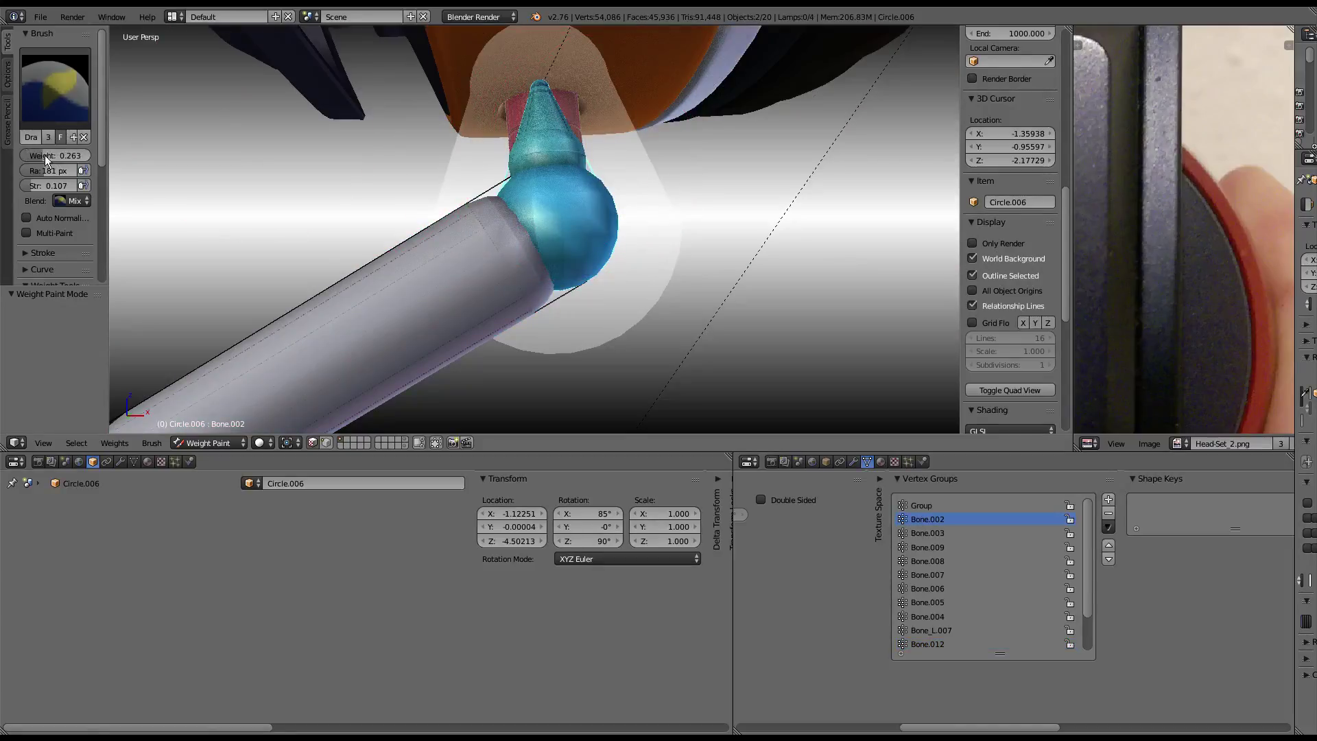
pyautogui.hotkey('shift', 'k')
pyautogui.click(972, 243)
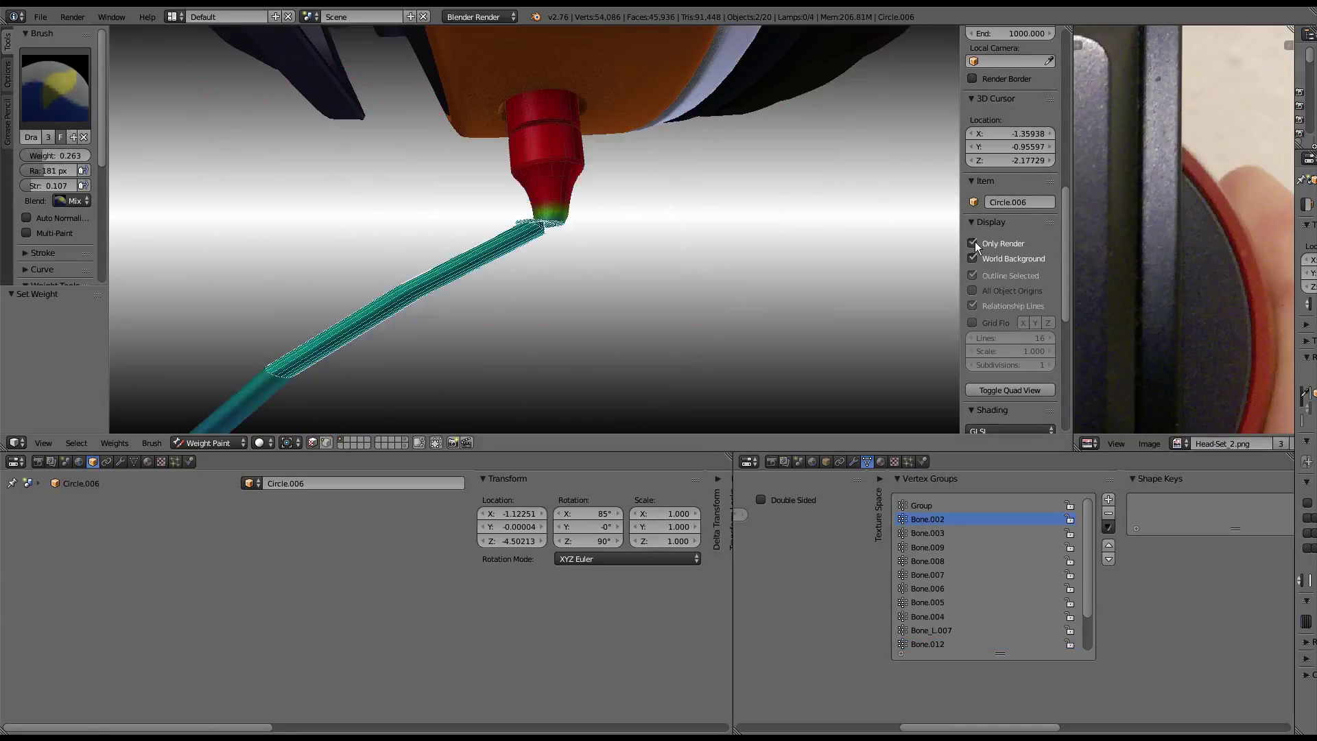
pyautogui.moveTo(65, 157); pyautogui.dragTo(68, 156)
pyautogui.hotkey('shift', 'k')
pyautogui.hotkey('shift', 'k')
# - Fill the upper cable with full weight 1.000
pyautogui.scroll(4, 442, 198)
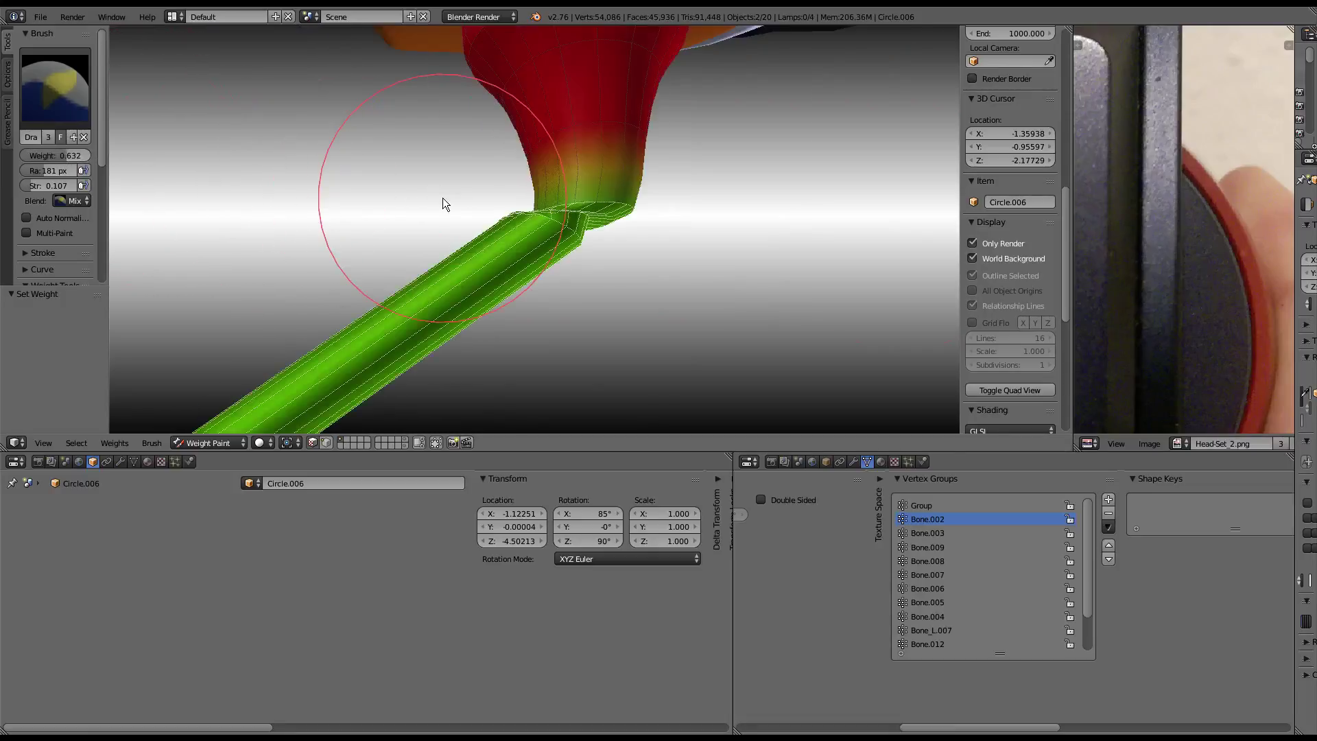
pyautogui.scroll(-5, 443, 197)
pyautogui.scroll(4, 443, 198)
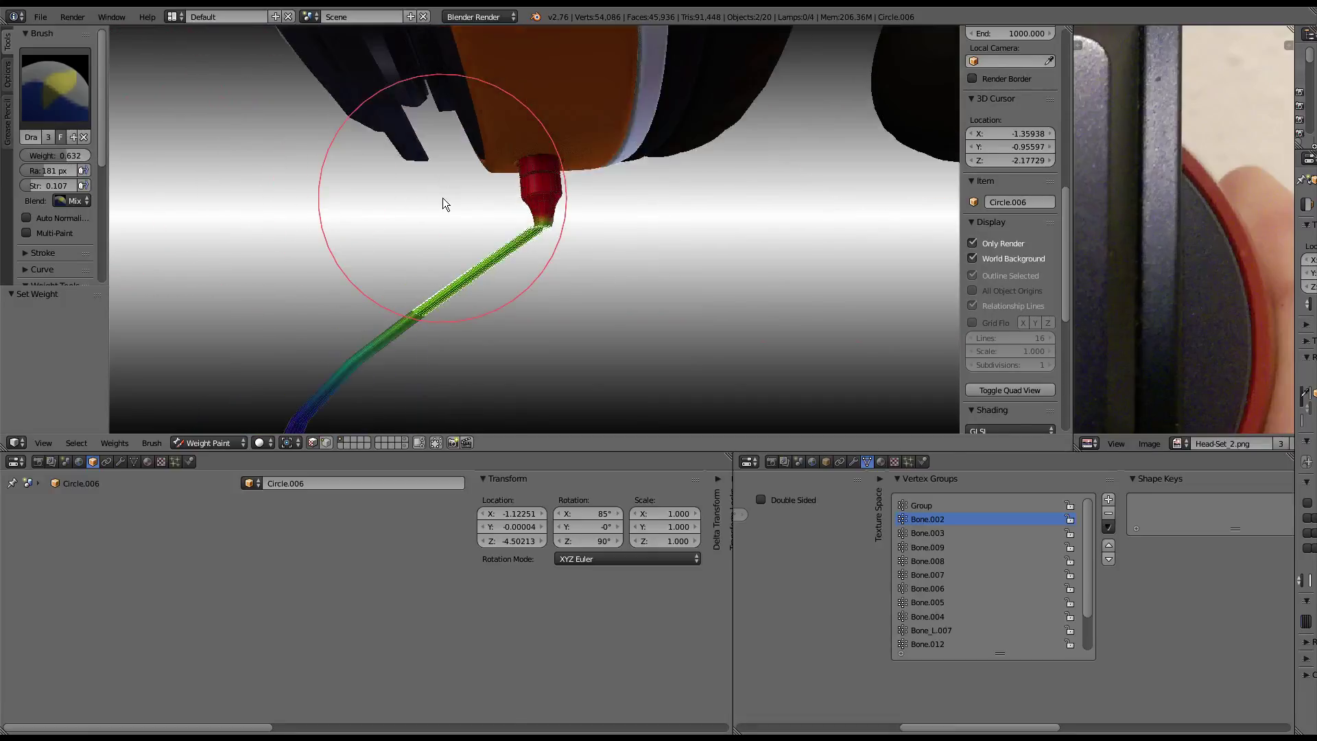
pyautogui.moveTo(55, 155); pyautogui.dragTo(89, 155)
pyautogui.hotkey('shift', 'k')
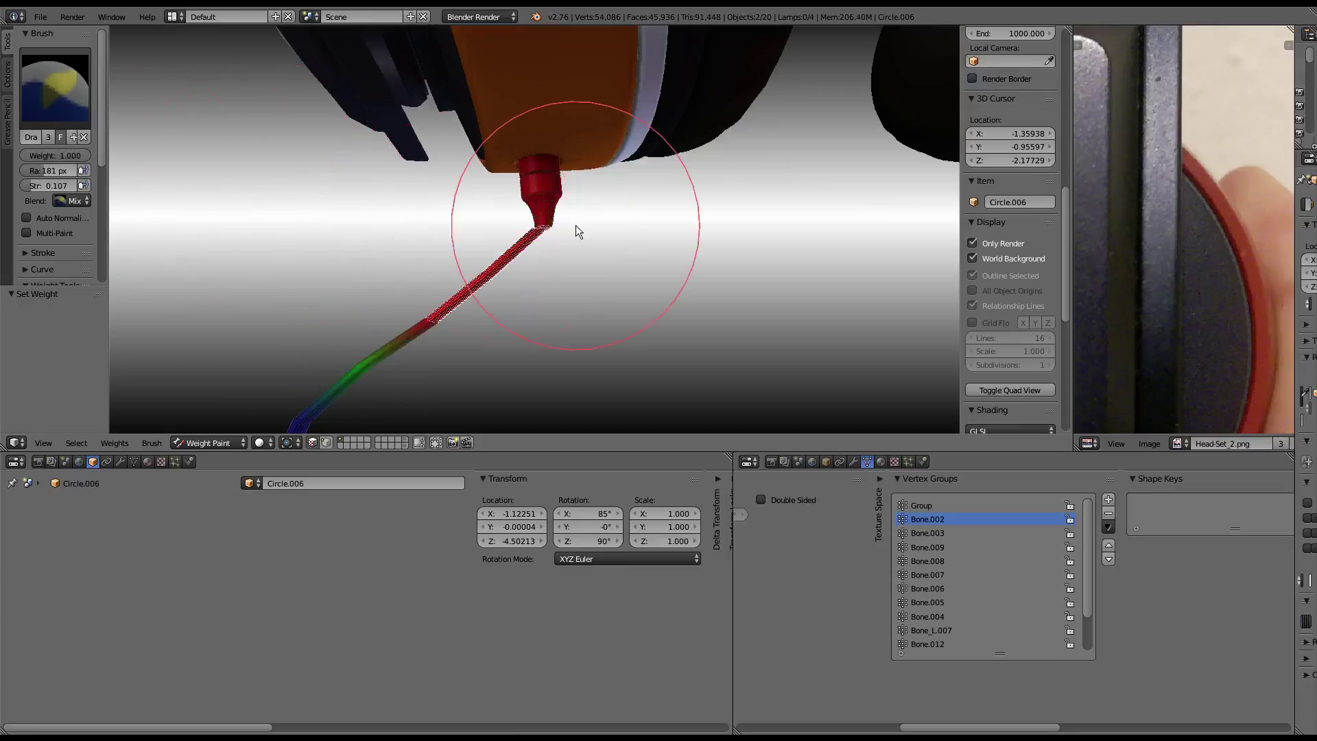
# - Switch to Bone.012, fill the whole cable, then undo a zero-weight stroke
pyautogui.click(974, 241)
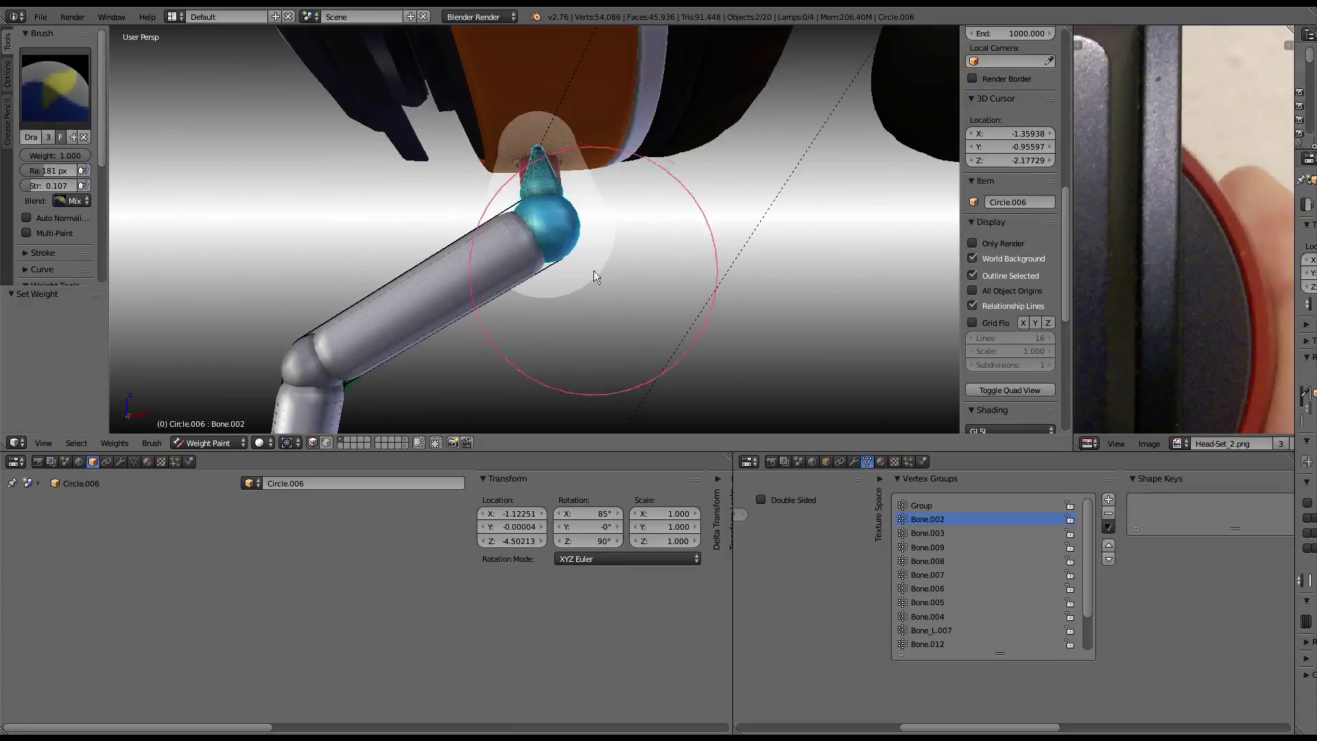
pyautogui.rightClick(580, 283)
pyautogui.click(972, 243)
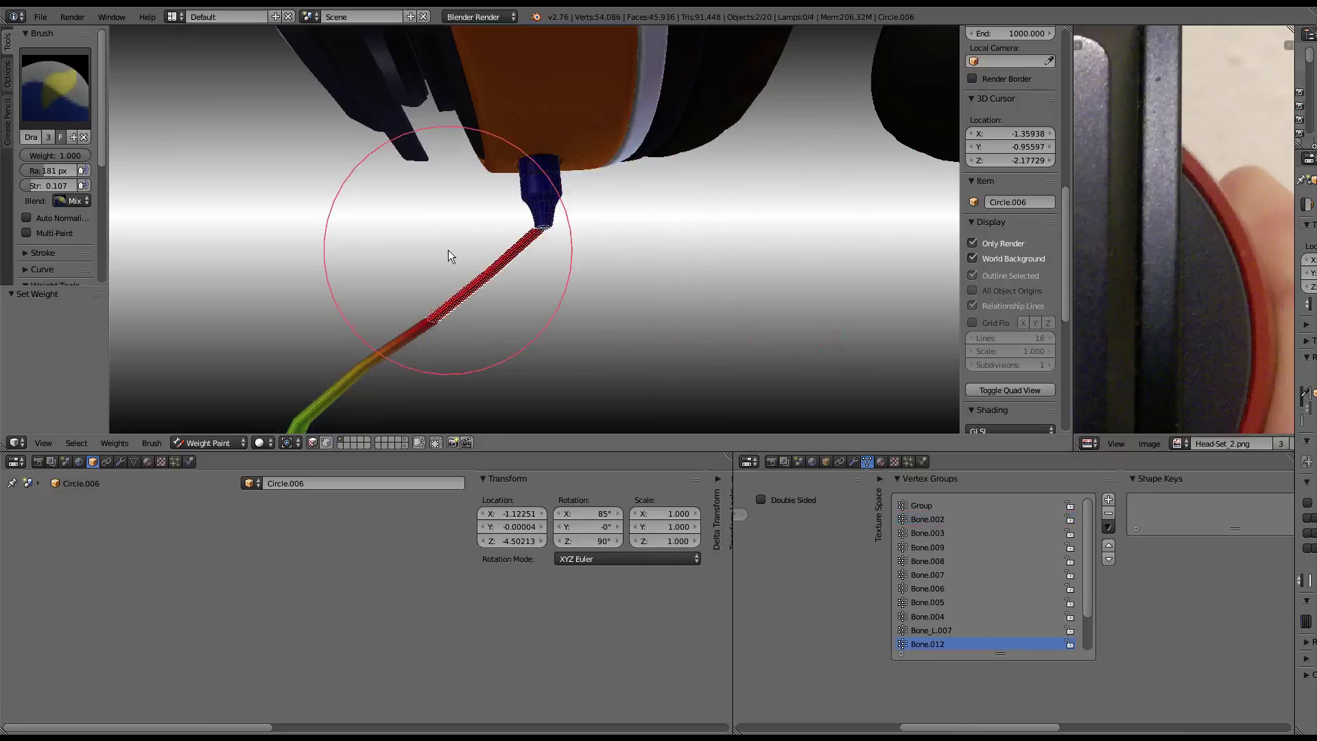
pyautogui.scroll(2, 551, 249)
pyautogui.scroll(2, 552, 243)
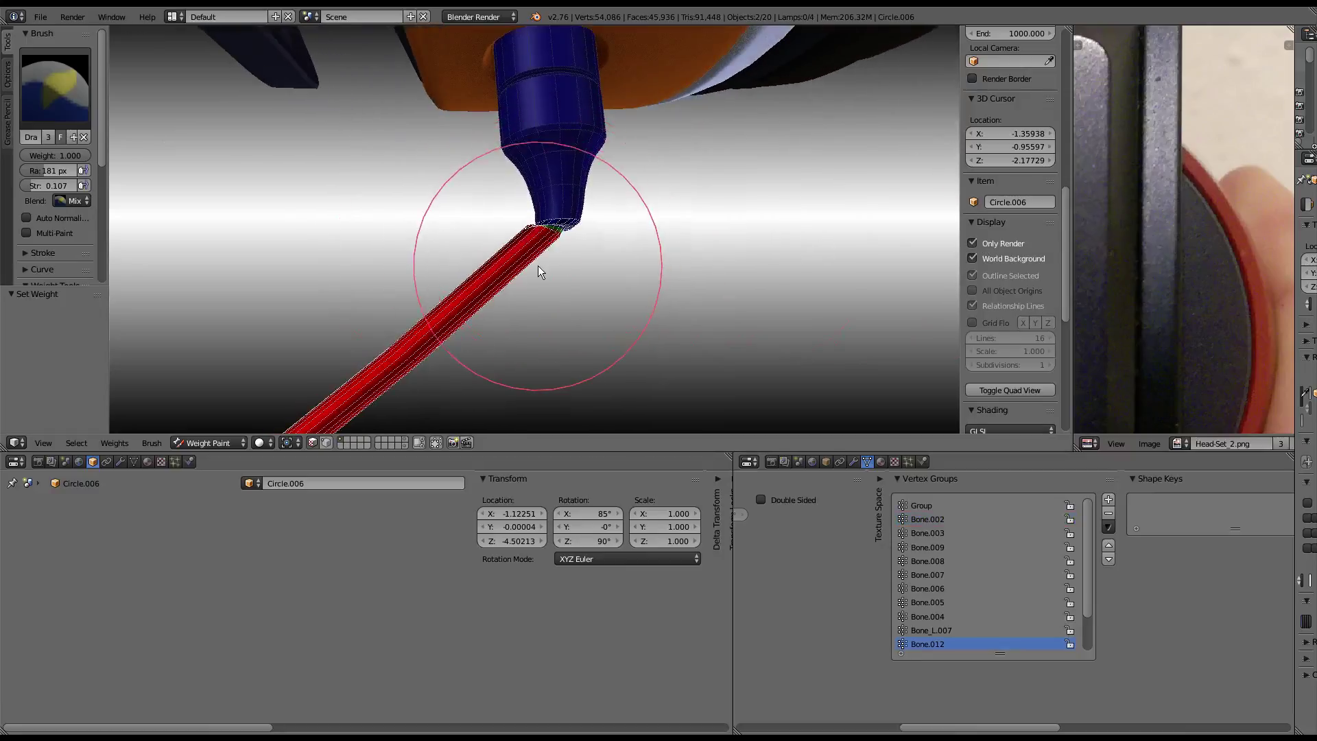
pyautogui.scroll(-5, 538, 265)
pyautogui.scroll(2, 537, 266)
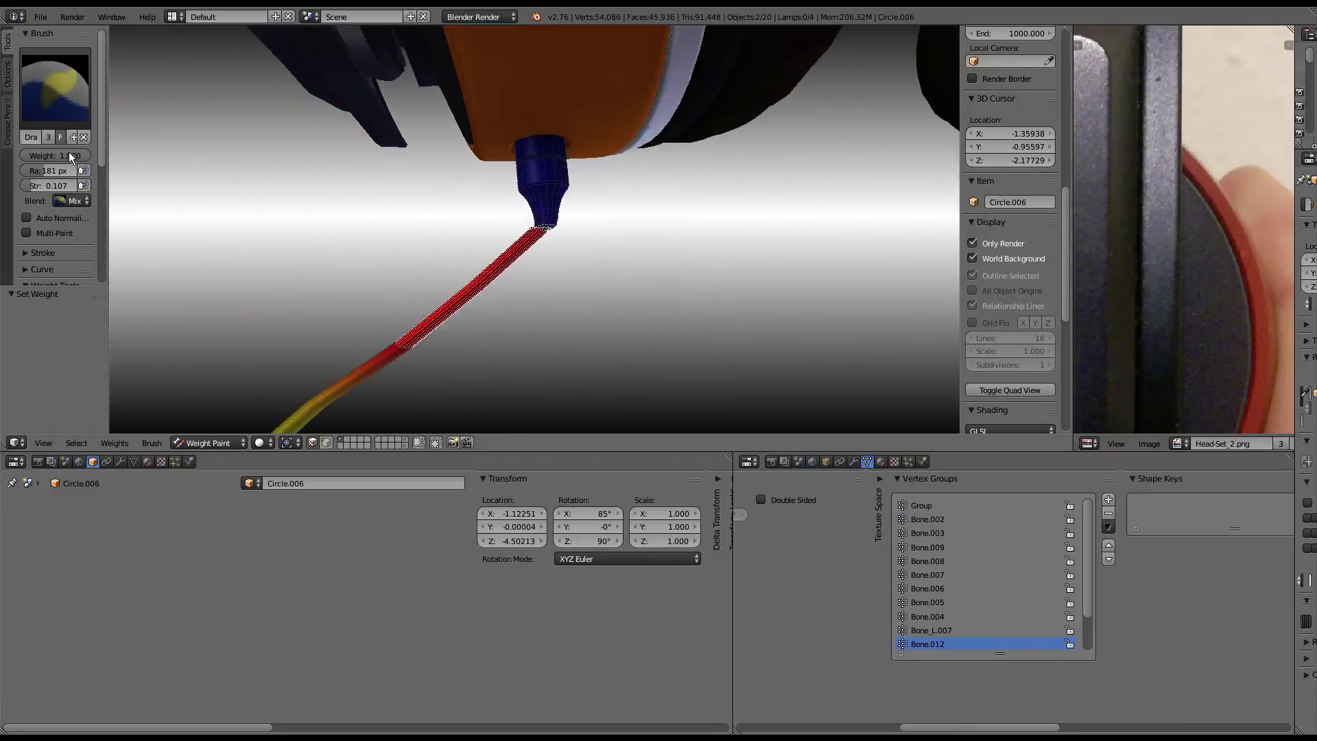
pyautogui.hotkey('shift', 'k')
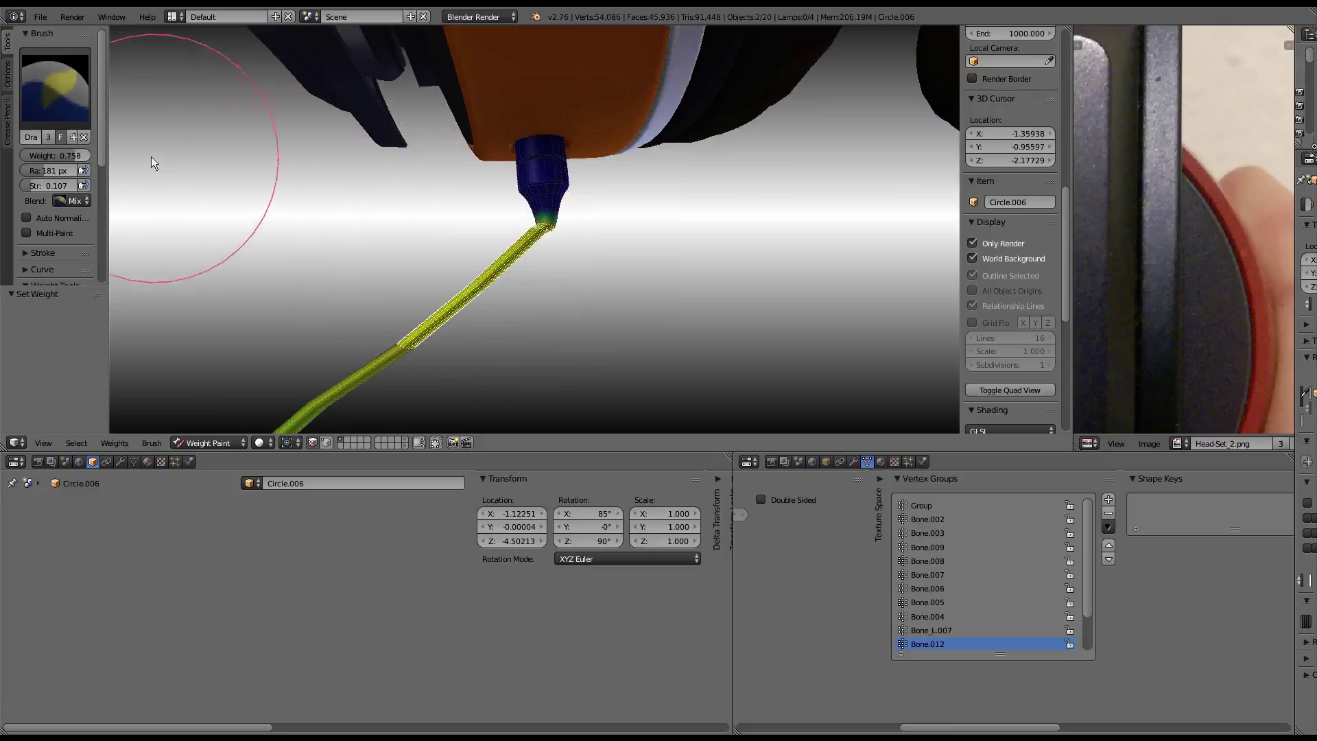
pyautogui.press('BackSpace')
pyautogui.moveTo(480, 294); pyautogui.dragTo(543, 249)
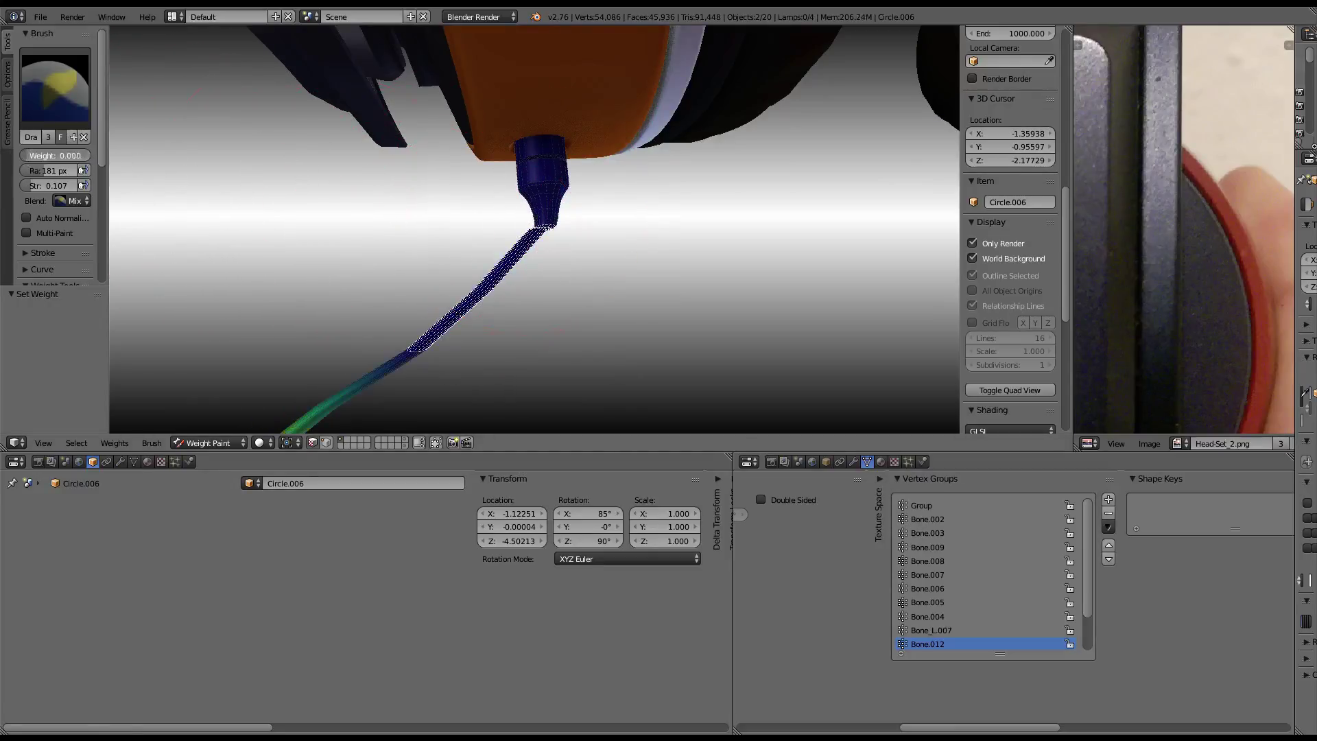
pyautogui.hotkey('ctrl', 'z')
pyautogui.hotkey('ctrl', 'z')
pyautogui.scroll(4, 511, 214)
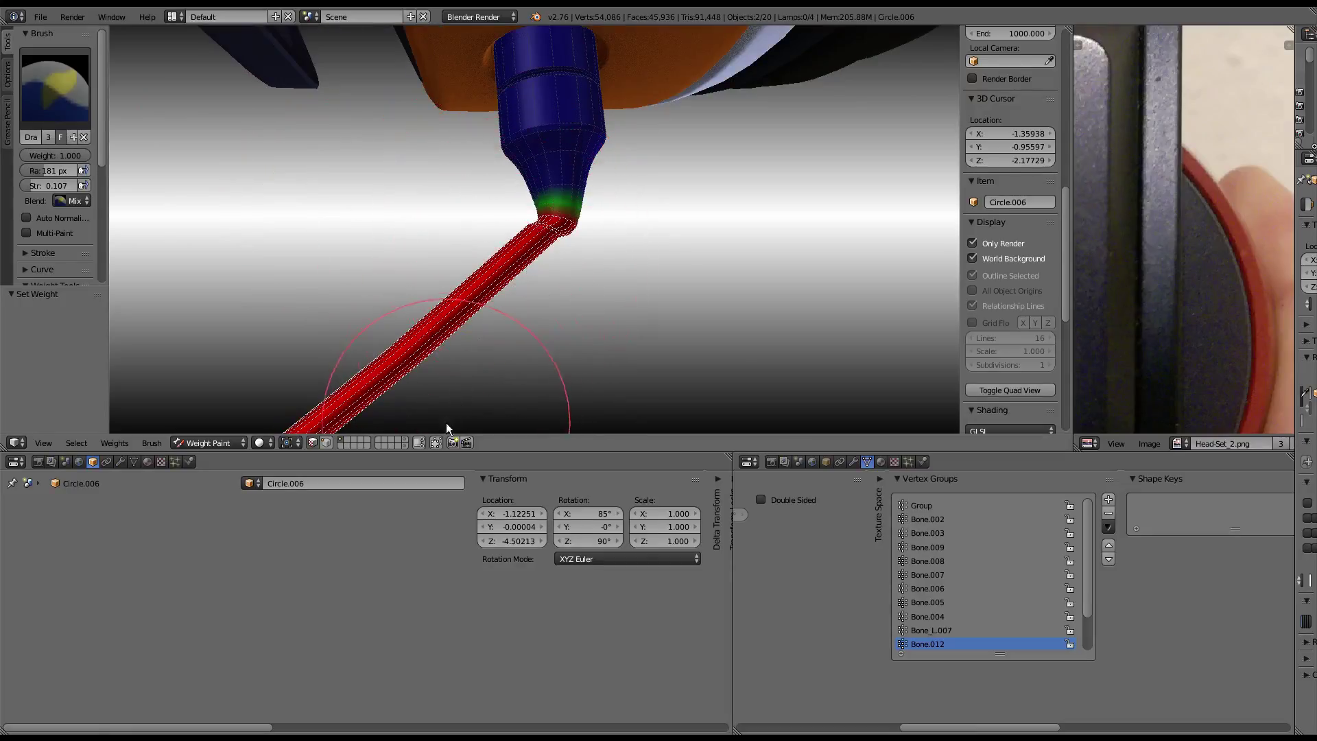
# - Switch the brush to Blur, disable face masking, and smooth the weight band at the bend
pyautogui.click(76, 203)
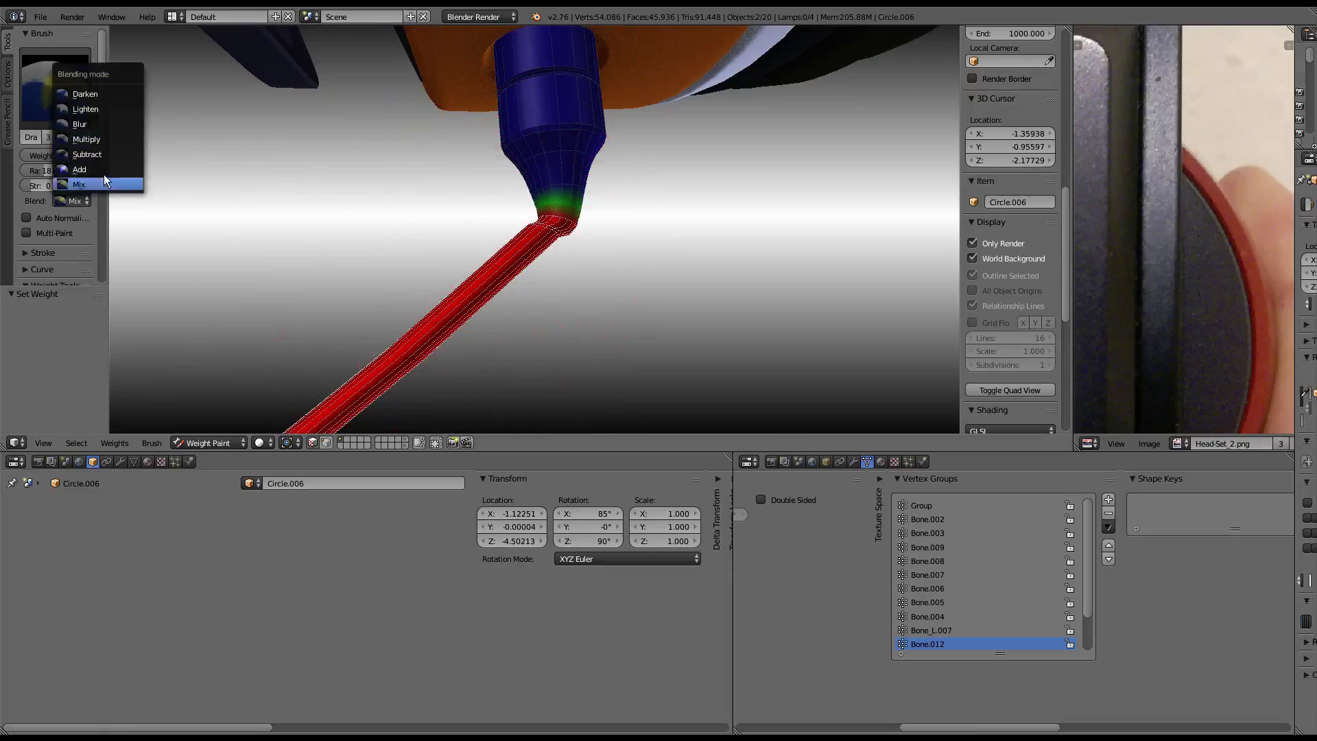
pyautogui.click(100, 124)
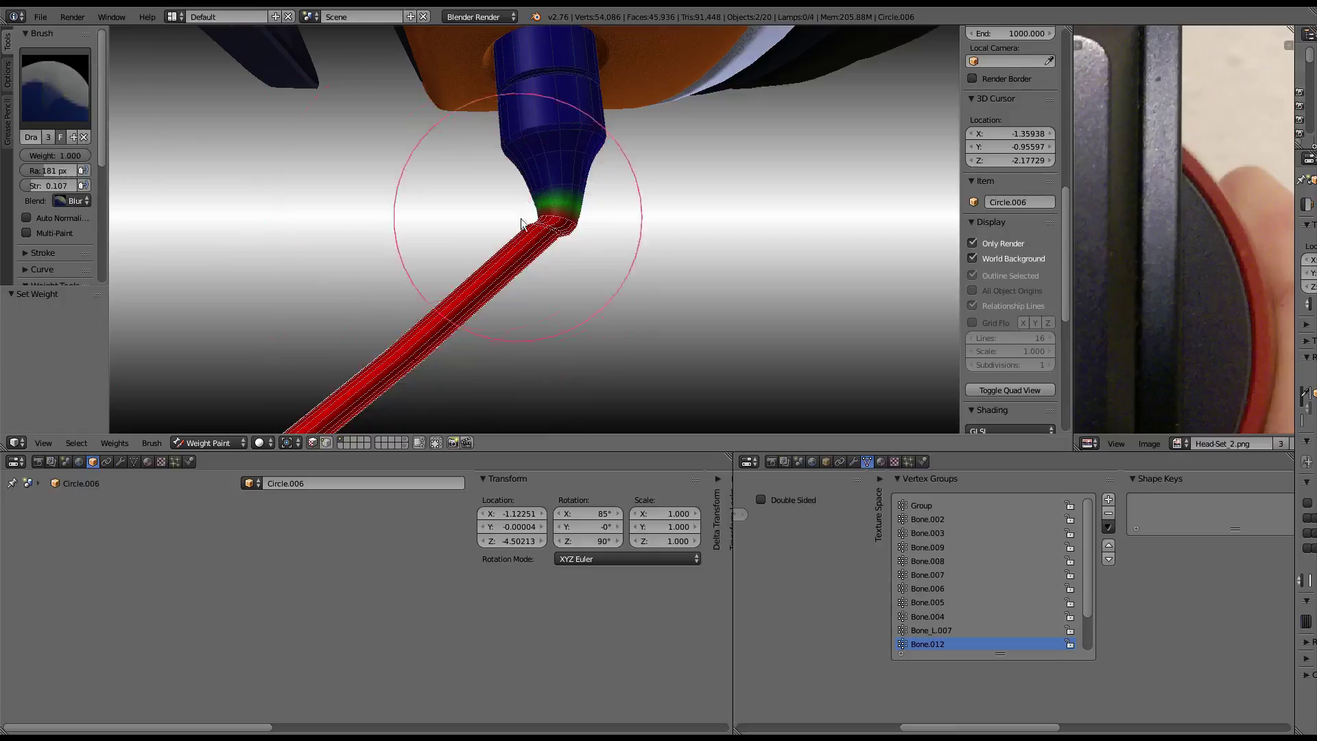
pyautogui.click(312, 442)
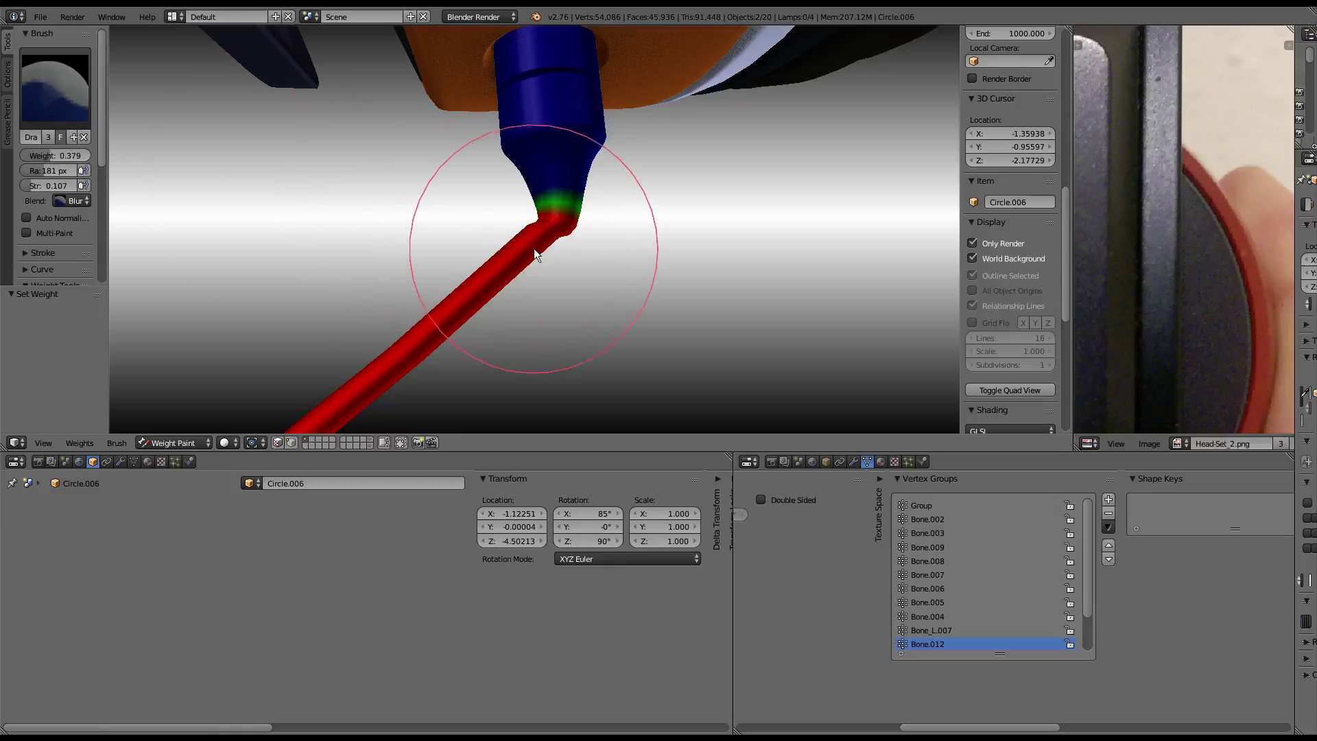
pyautogui.moveTo(533, 248)
pyautogui.mouseDown()
pyautogui.moveTo(574, 236)
pyautogui.moveTo(544, 264)
pyautogui.moveTo(565, 274)
pyautogui.mouseUp()
pyautogui.moveTo(565, 274)
pyautogui.mouseDown(button='middle')
pyautogui.moveTo(489, 259)
pyautogui.moveTo(451, 232)
pyautogui.moveTo(526, 262)
pyautogui.moveTo(343, 285)
pyautogui.moveTo(488, 246)
pyautogui.moveTo(664, 235)
pyautogui.moveTo(609, 217)
pyautogui.moveTo(640, 191)
pyautogui.moveTo(391, 295)
pyautogui.moveTo(380, 273)
pyautogui.moveTo(434, 229)
pyautogui.moveTo(1011, 284)
pyautogui.mouseUp(button='middle')
# - Make Bone_L.007 active and paint the tube's upper part with Mix brush at weight 0.547
pyautogui.click(973, 243)
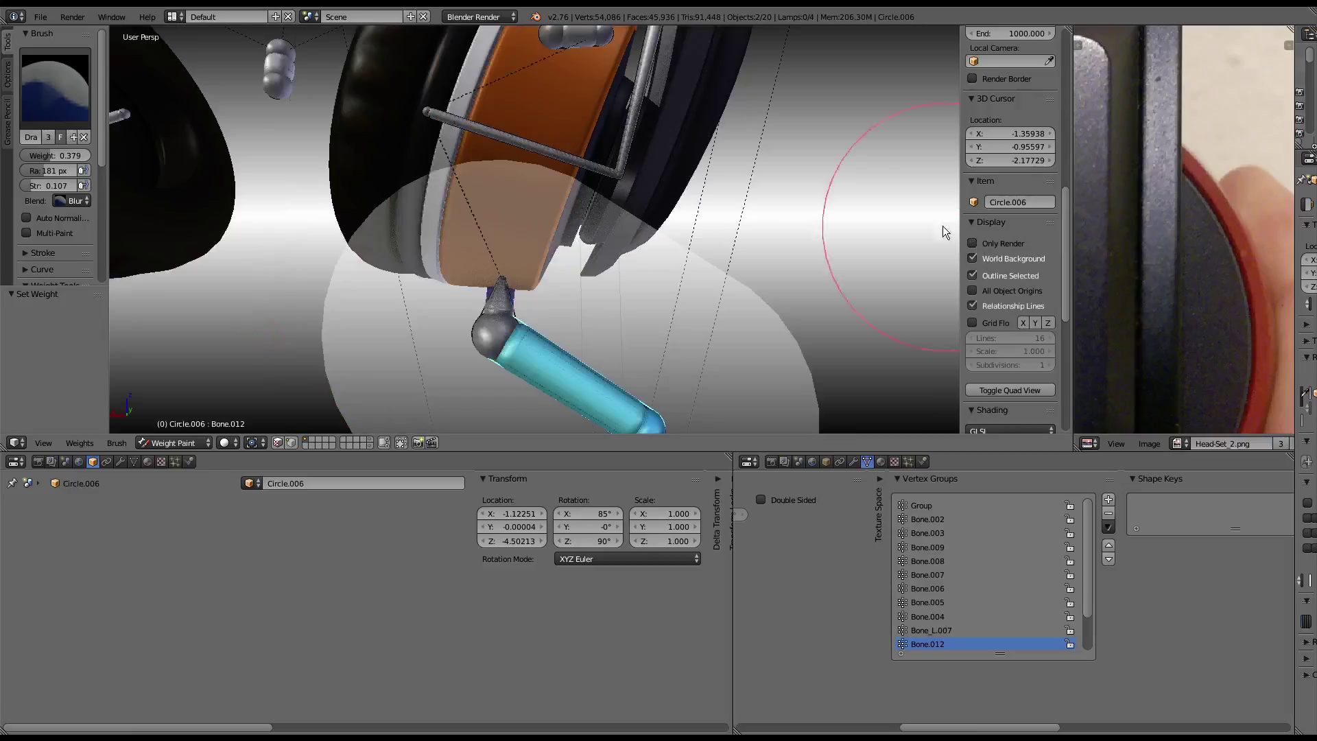
pyautogui.rightClick(554, 151)
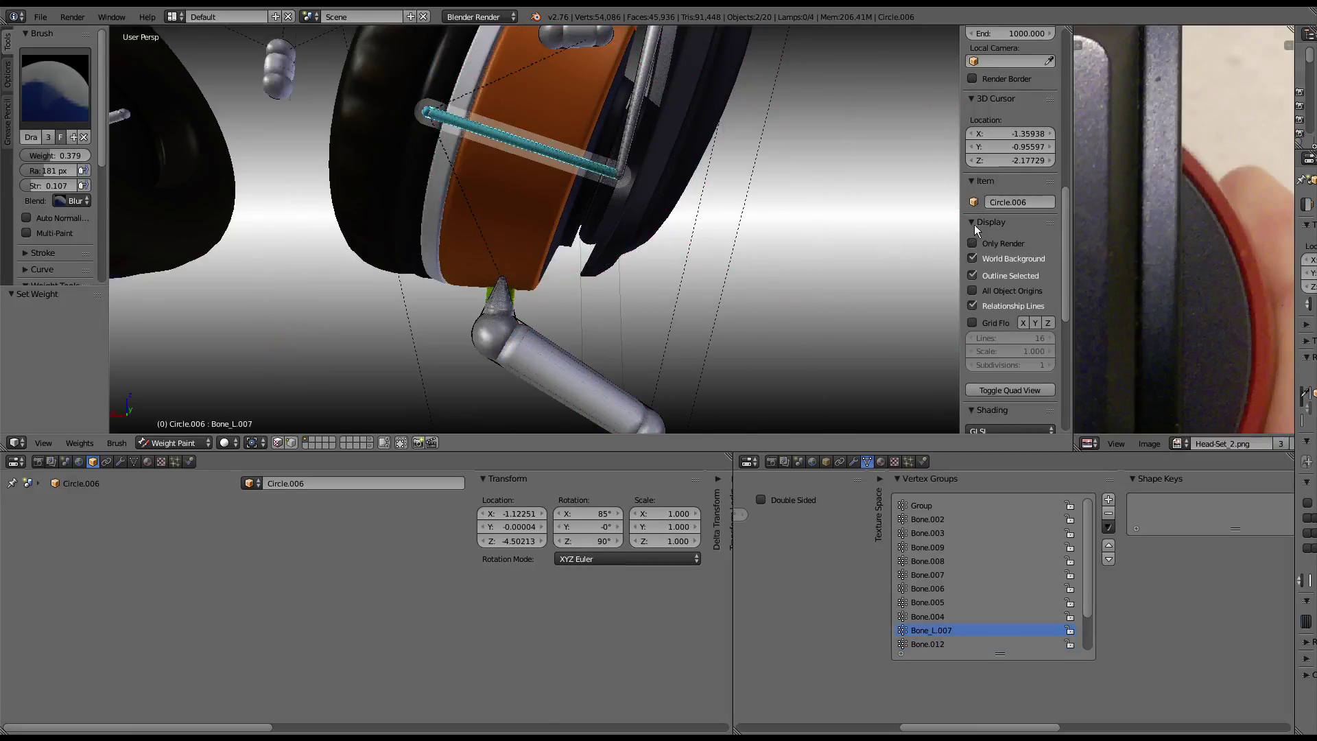
pyautogui.click(973, 244)
pyautogui.moveTo(516, 308); pyautogui.dragTo(537, 251, button='middle')
pyautogui.scroll(3, 515, 258)
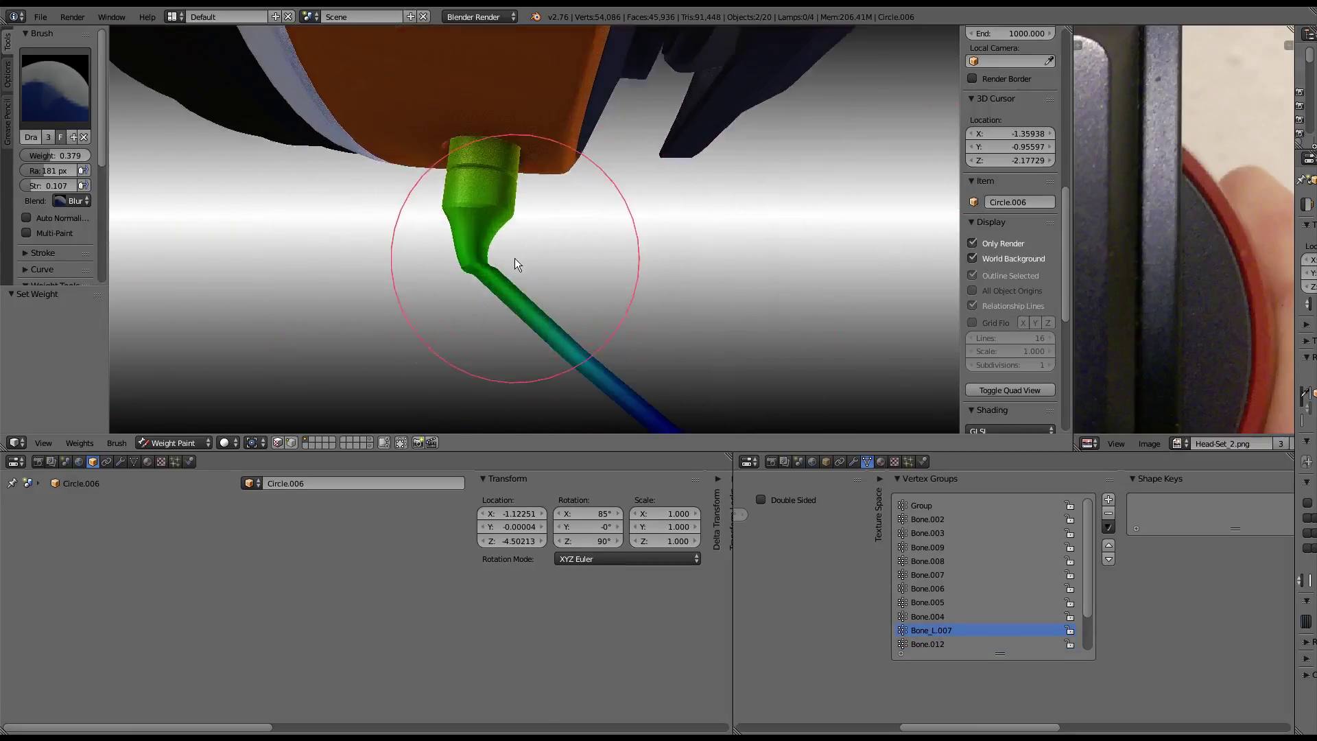
pyautogui.scroll(-2, 487, 265)
pyautogui.scroll(2, 337, 179)
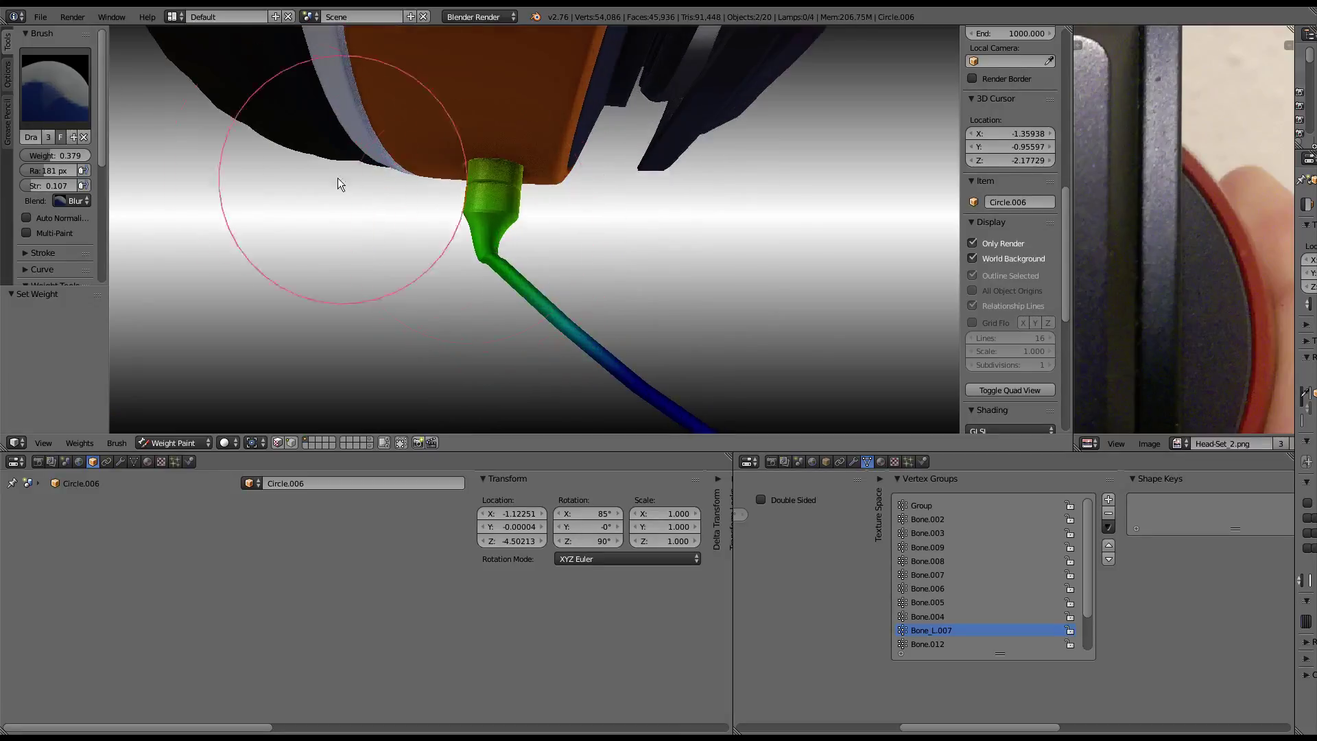
pyautogui.click(80, 199)
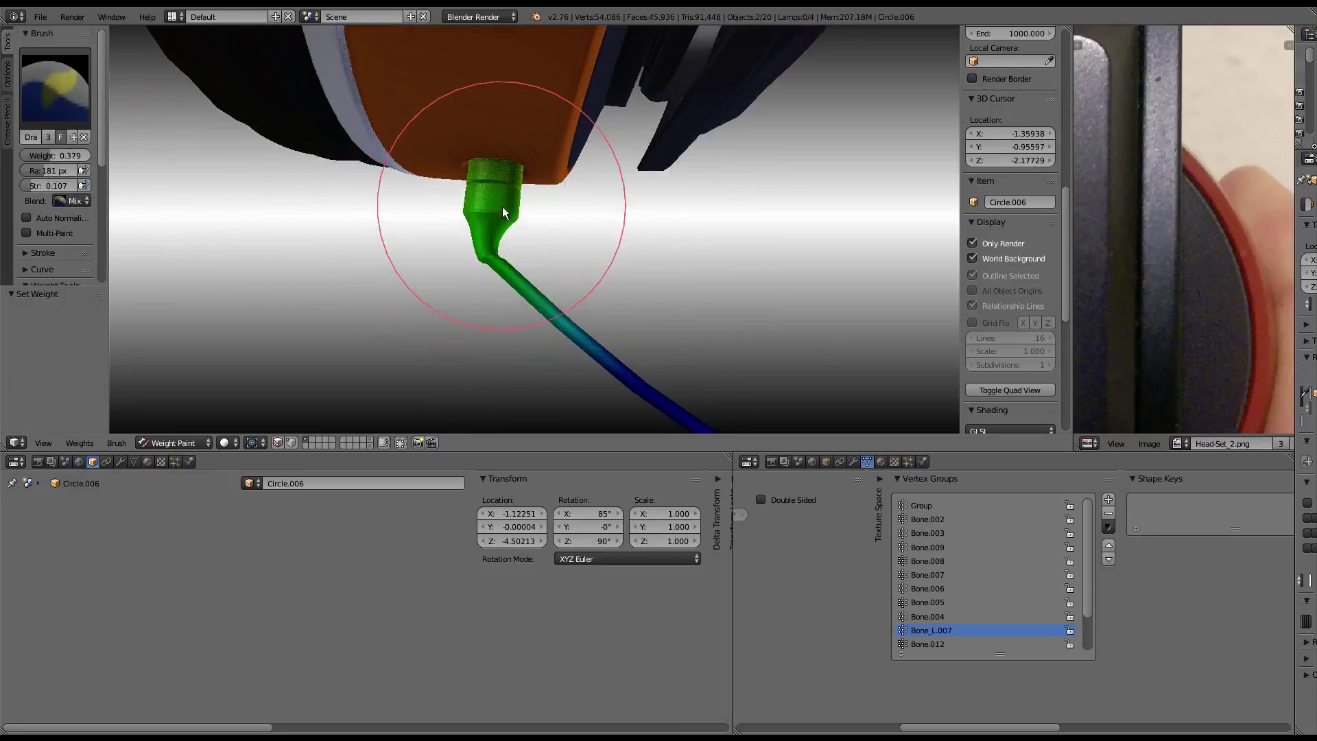
pyautogui.moveTo(59, 156)
pyautogui.mouseDown()
pyautogui.moveTo(71, 156)
pyautogui.moveTo(34, 156)
pyautogui.mouseUp()
pyautogui.moveTo(484, 229)
pyautogui.mouseDown()
pyautogui.moveTo(484, 176)
pyautogui.moveTo(471, 176)
pyautogui.mouseUp()
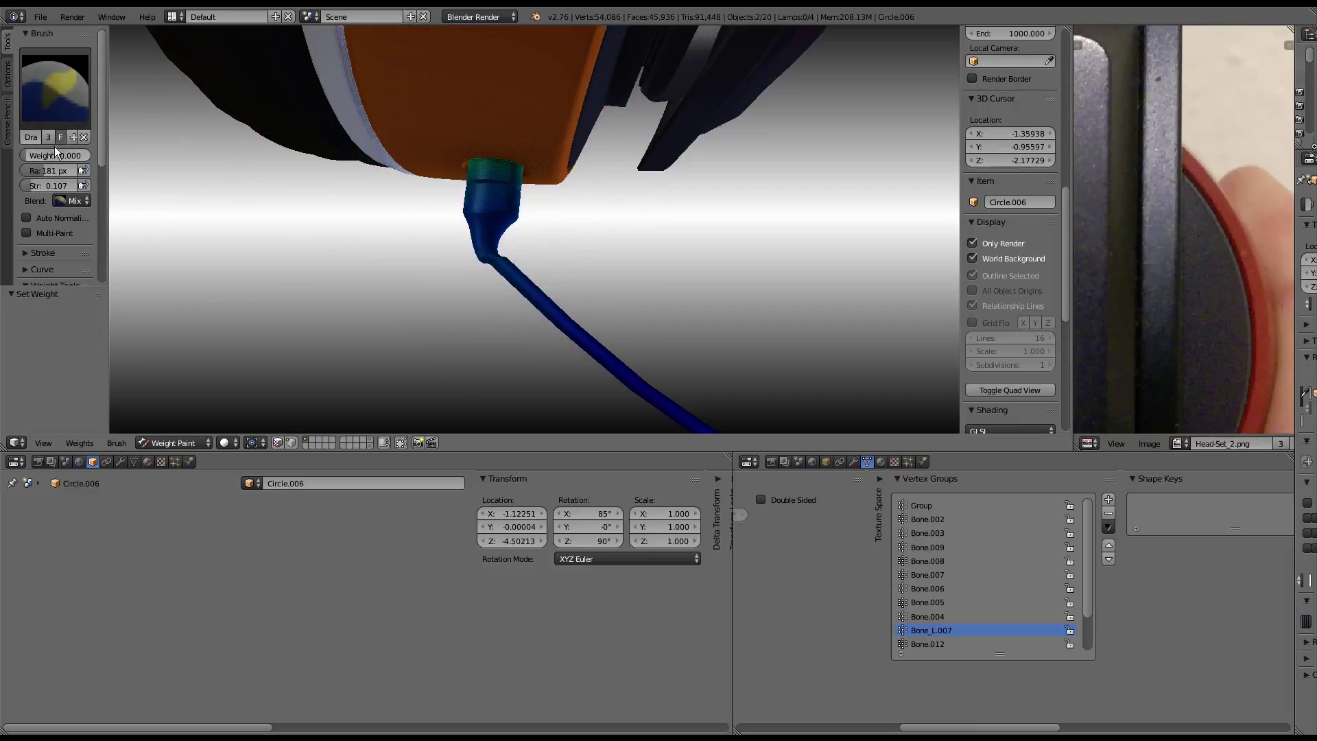
# - Raise brush strength to 0.133, paint the green top ring to zero, and show the bones
pyautogui.moveTo(51, 185); pyautogui.dragTo(62, 185)
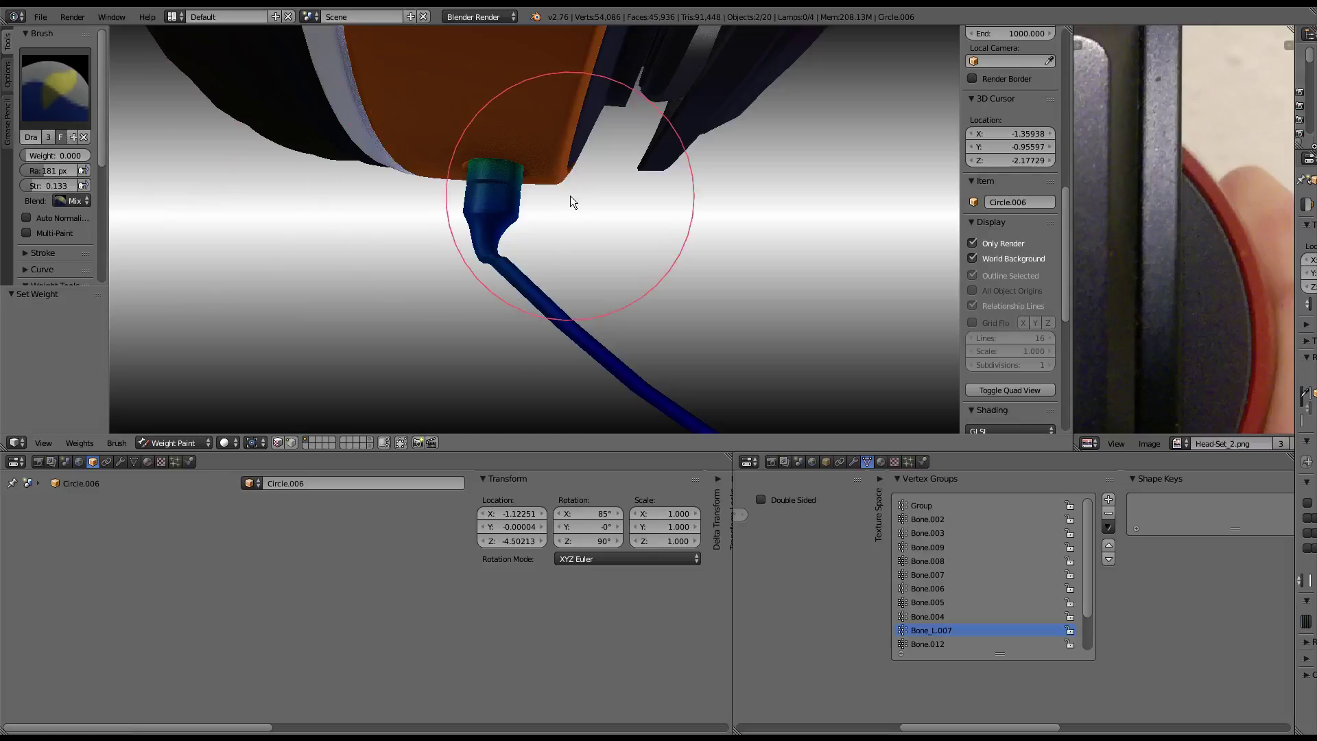
pyautogui.click(467, 150)
pyautogui.moveTo(126, 159)
pyautogui.mouseDown(button='middle')
pyautogui.moveTo(668, 126)
pyautogui.moveTo(505, 88)
pyautogui.moveTo(624, 183)
pyautogui.mouseUp(button='middle')
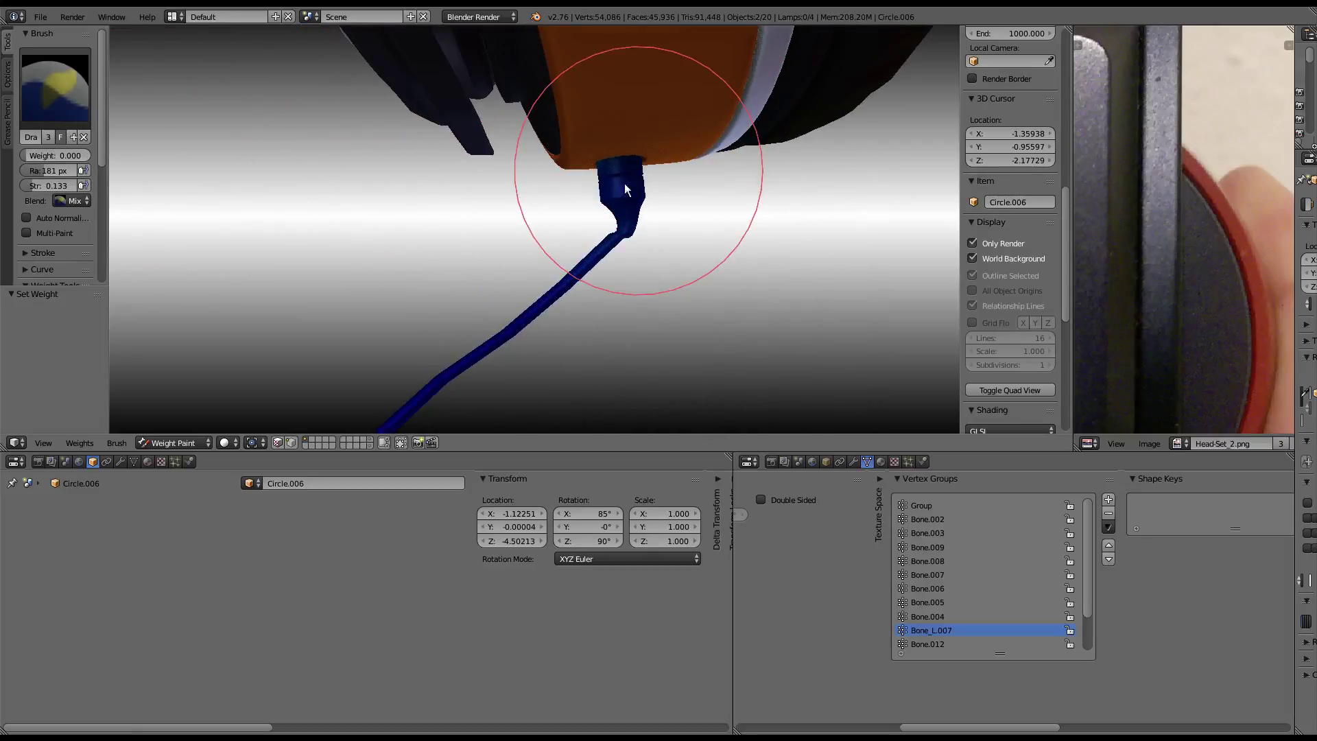
pyautogui.scroll(-2, 505, 161)
pyautogui.scroll(-2, 495, 122)
pyautogui.moveTo(495, 122); pyautogui.dragTo(720, 250, button='middle')
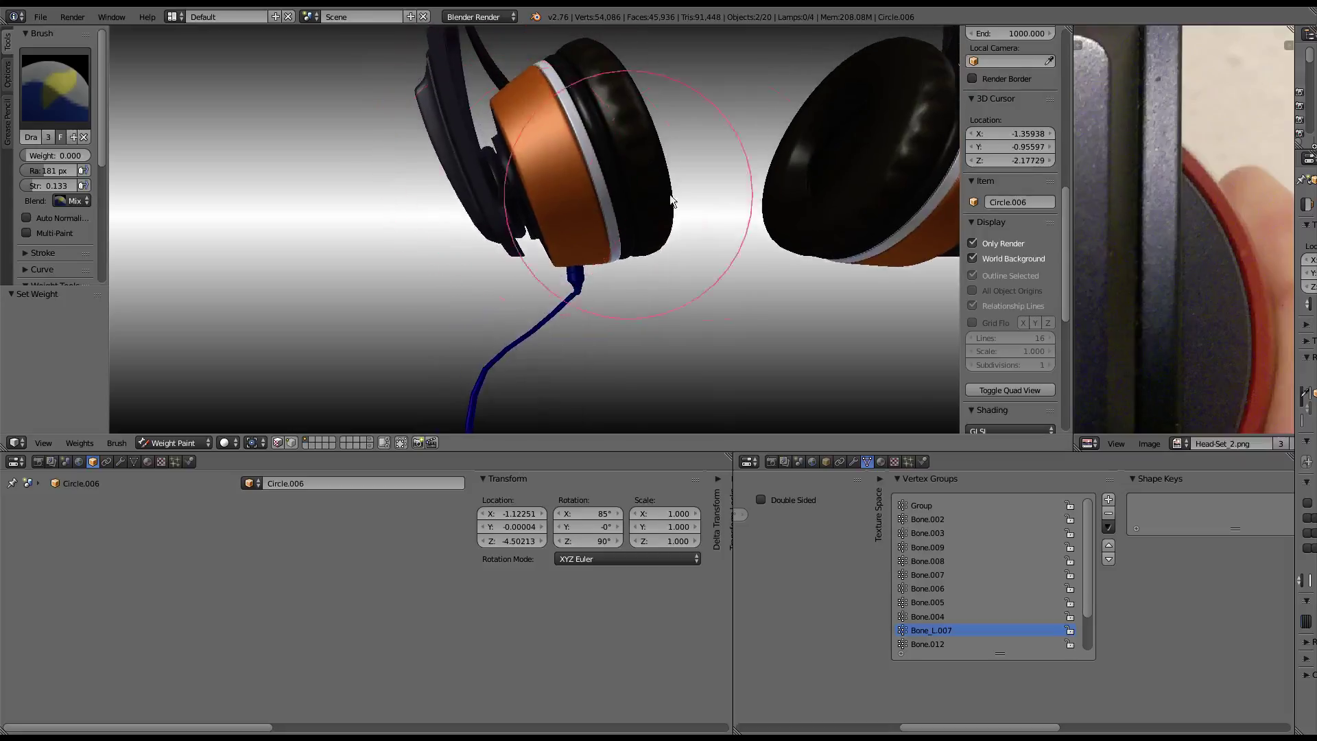
pyautogui.click(974, 243)
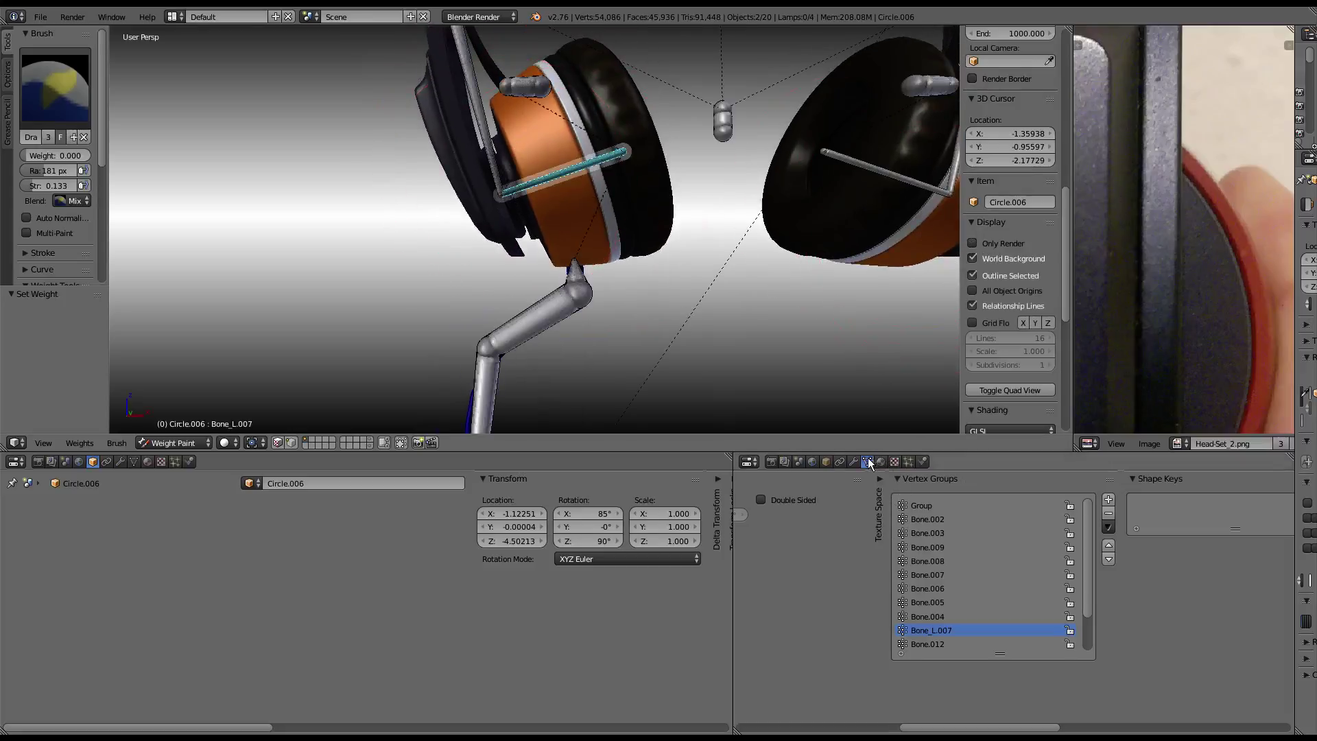
# - Cycle through bones Bone_L.003, Bone_L.002 and Bone.013, then hide the bones to show weights
pyautogui.scroll(3, 567, 266)
pyautogui.rightClick(568, 266)
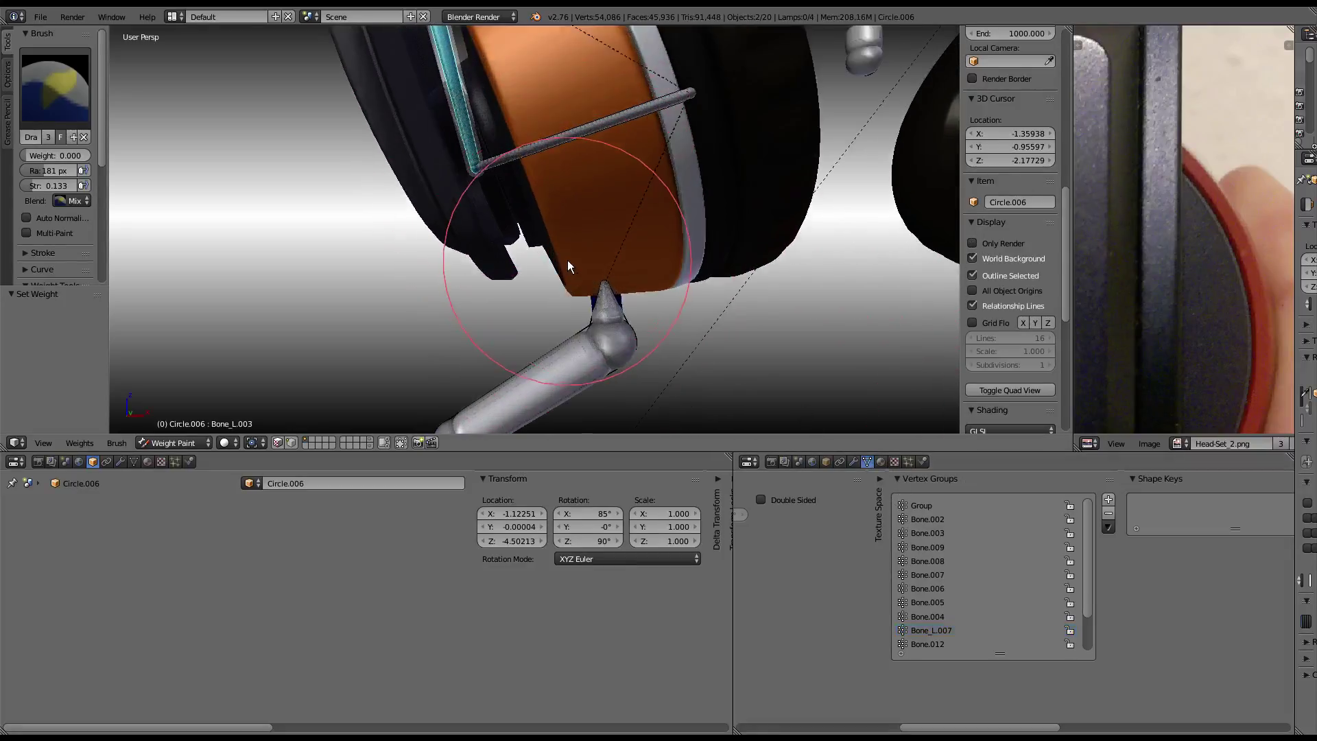
pyautogui.moveTo(567, 261)
pyautogui.mouseDown(button='middle')
pyautogui.moveTo(495, 216)
pyautogui.moveTo(550, 128)
pyautogui.moveTo(569, 317)
pyautogui.moveTo(489, 282)
pyautogui.mouseUp(button='middle')
pyautogui.rightClick(609, 128)
pyautogui.rightClick(505, 265)
pyautogui.click(974, 242)
# - Paint Bone.013's weight on the lower wire down from red toward yellow
pyautogui.scroll(2, 649, 148)
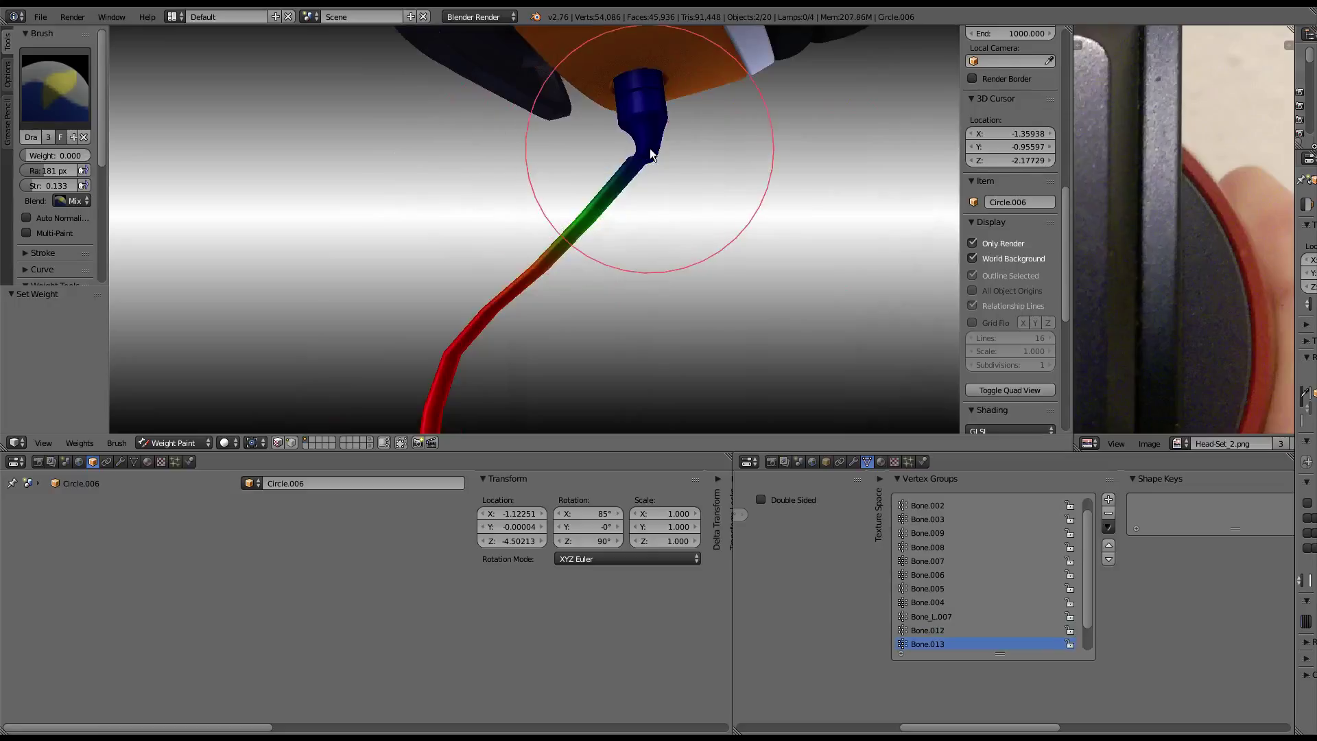
pyautogui.scroll(2, 661, 179)
pyautogui.moveTo(662, 179); pyautogui.dragTo(689, 195, button='middle')
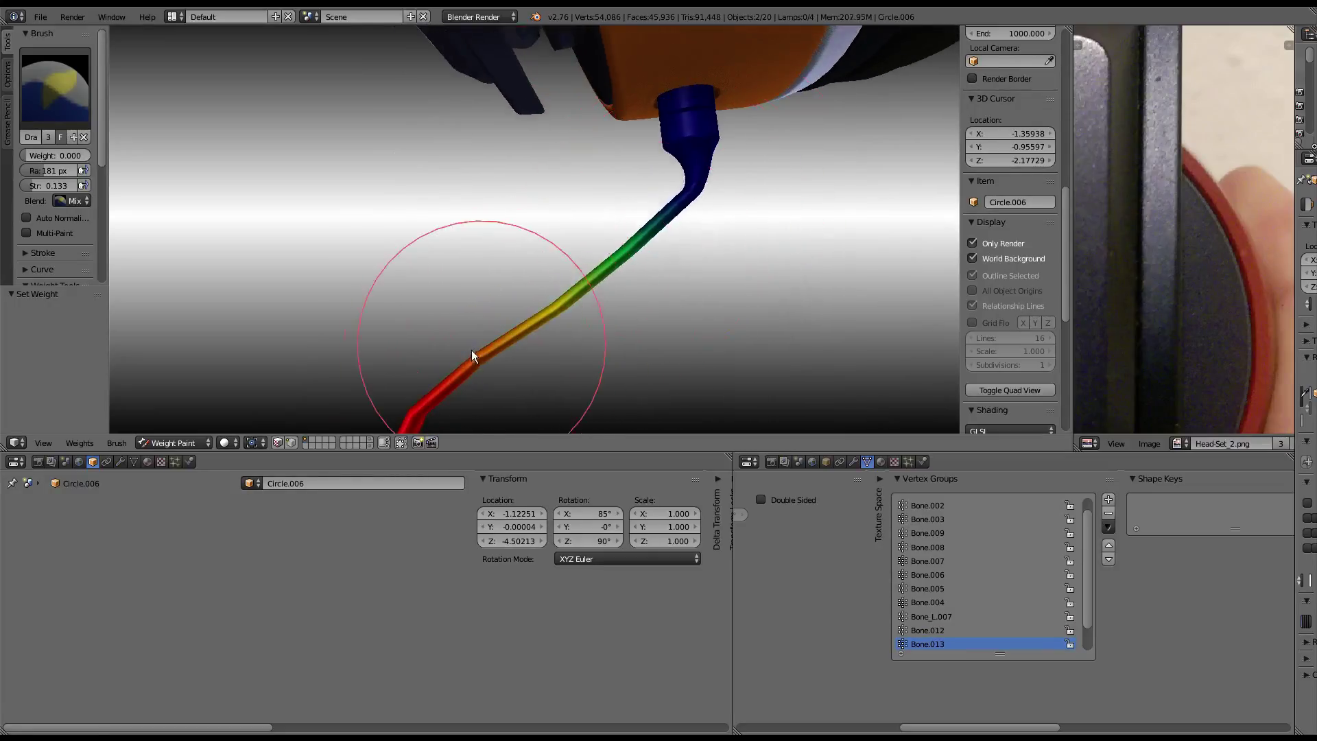
pyautogui.moveTo(471, 349); pyautogui.dragTo(475, 332, button='middle')
pyautogui.moveTo(475, 331); pyautogui.dragTo(453, 365)
pyautogui.moveTo(453, 365); pyautogui.dragTo(669, 192, button='middle')
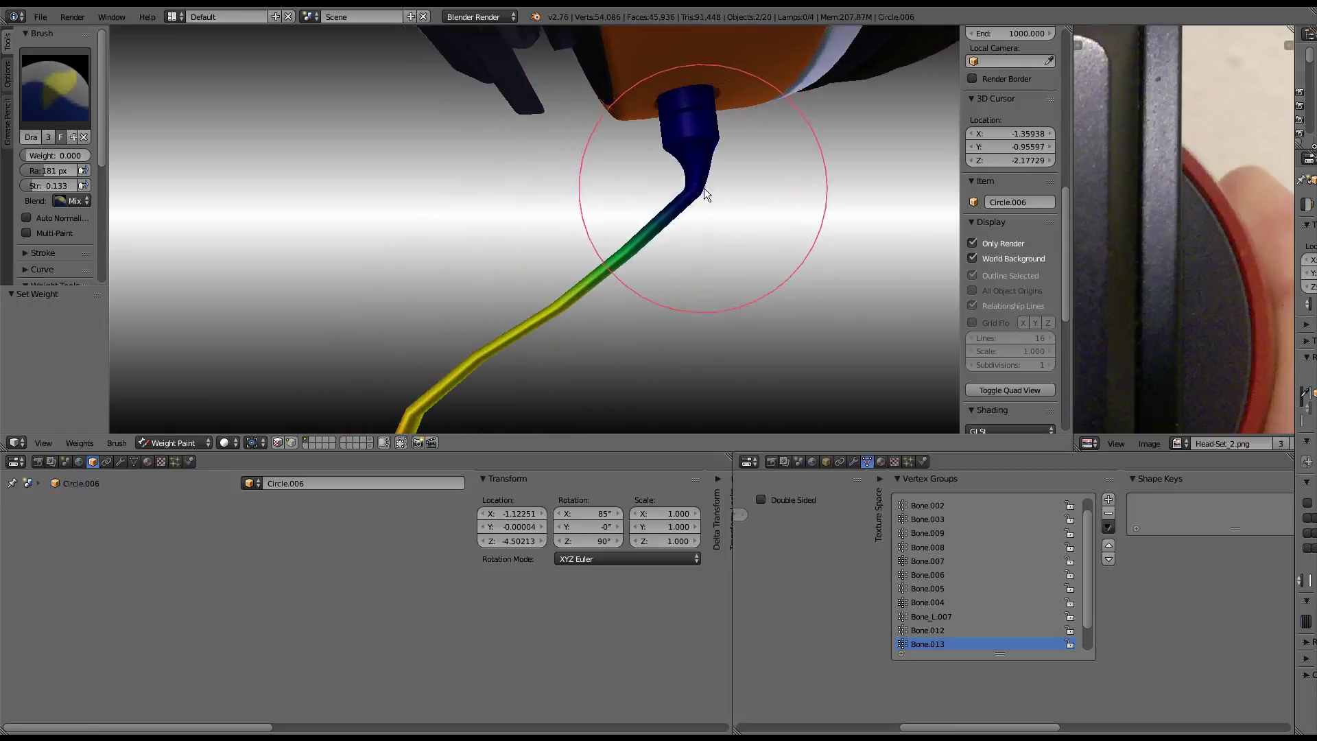
# - Inspect the repainted wire from a wider front view and several orbit angles
pyautogui.press('KP_1')
pyautogui.scroll(2, 677, 203)
pyautogui.moveTo(673, 200); pyautogui.dragTo(616, 201, button='middle')
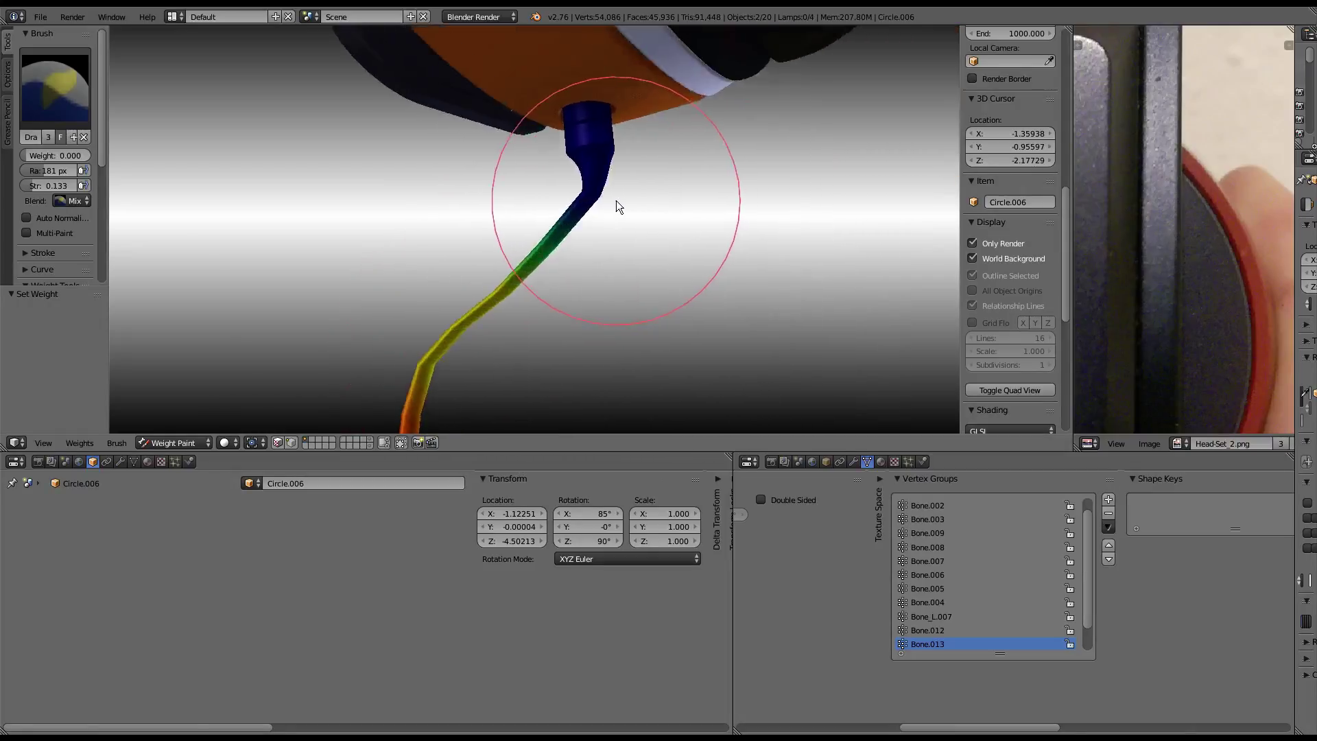
pyautogui.scroll(-2, 569, 215)
pyautogui.moveTo(613, 248)
pyautogui.mouseDown(button='middle')
pyautogui.moveTo(537, 252)
pyautogui.moveTo(488, 297)
pyautogui.moveTo(470, 340)
pyautogui.mouseUp(button='middle')
pyautogui.moveTo(529, 279); pyautogui.dragTo(686, 260, button='middle')
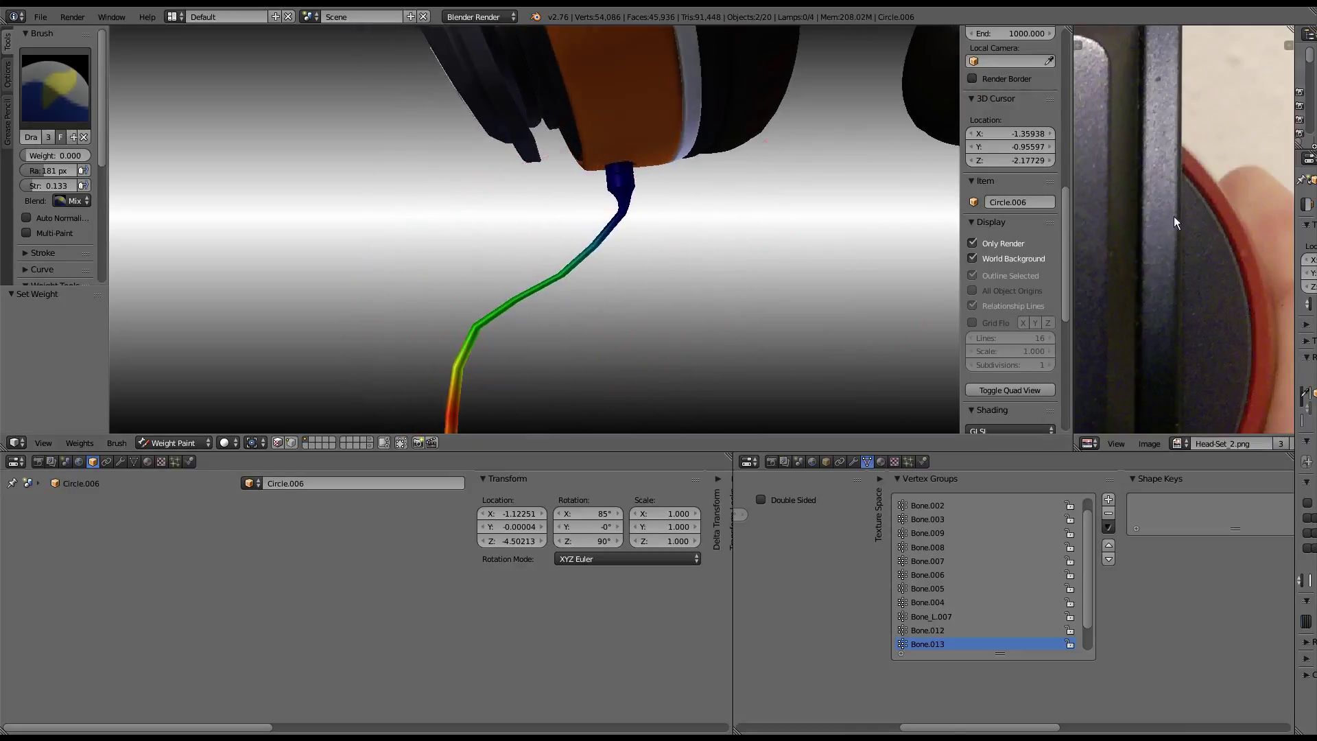
# - Make Bone.003 the active weight group and hide the bones again
pyautogui.click(972, 243)
pyautogui.scroll(-3, 470, 347)
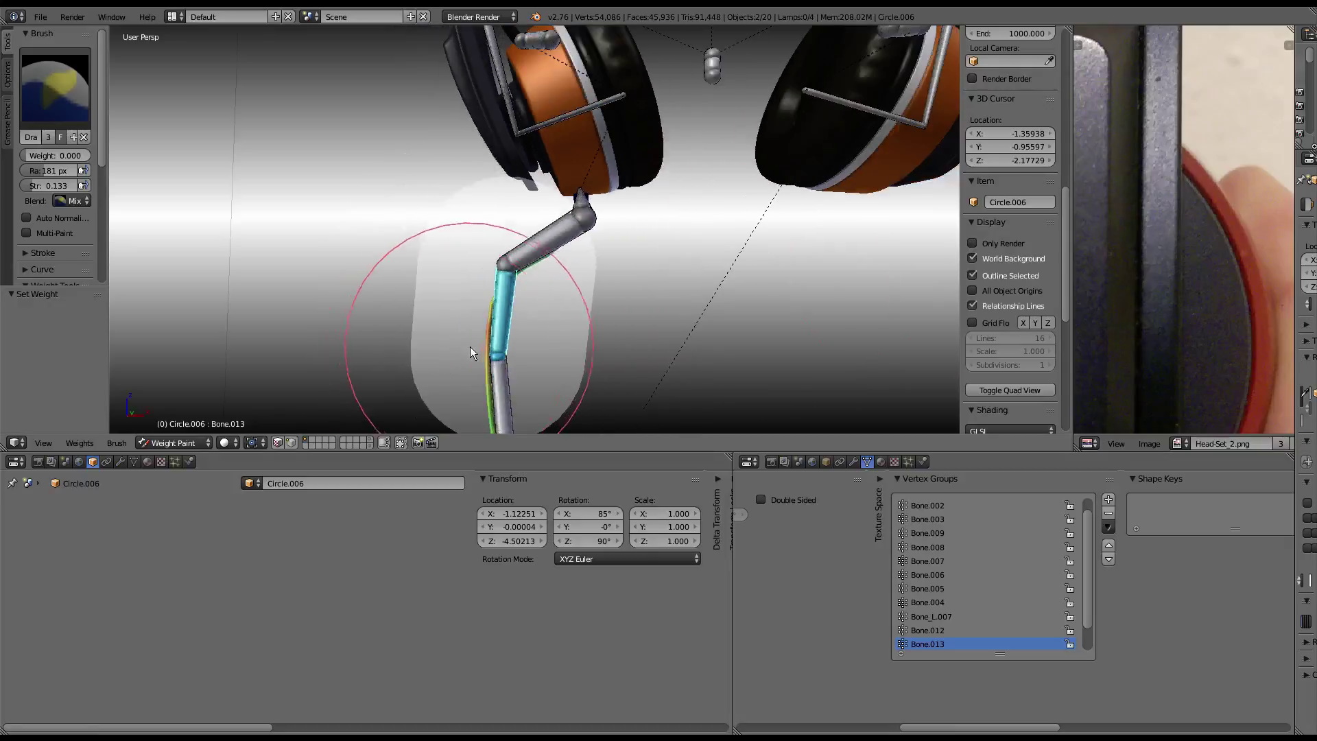
pyautogui.rightClick(503, 391)
pyautogui.click(973, 244)
pyautogui.scroll(2, 745, 288)
pyautogui.scroll(2, 561, 248)
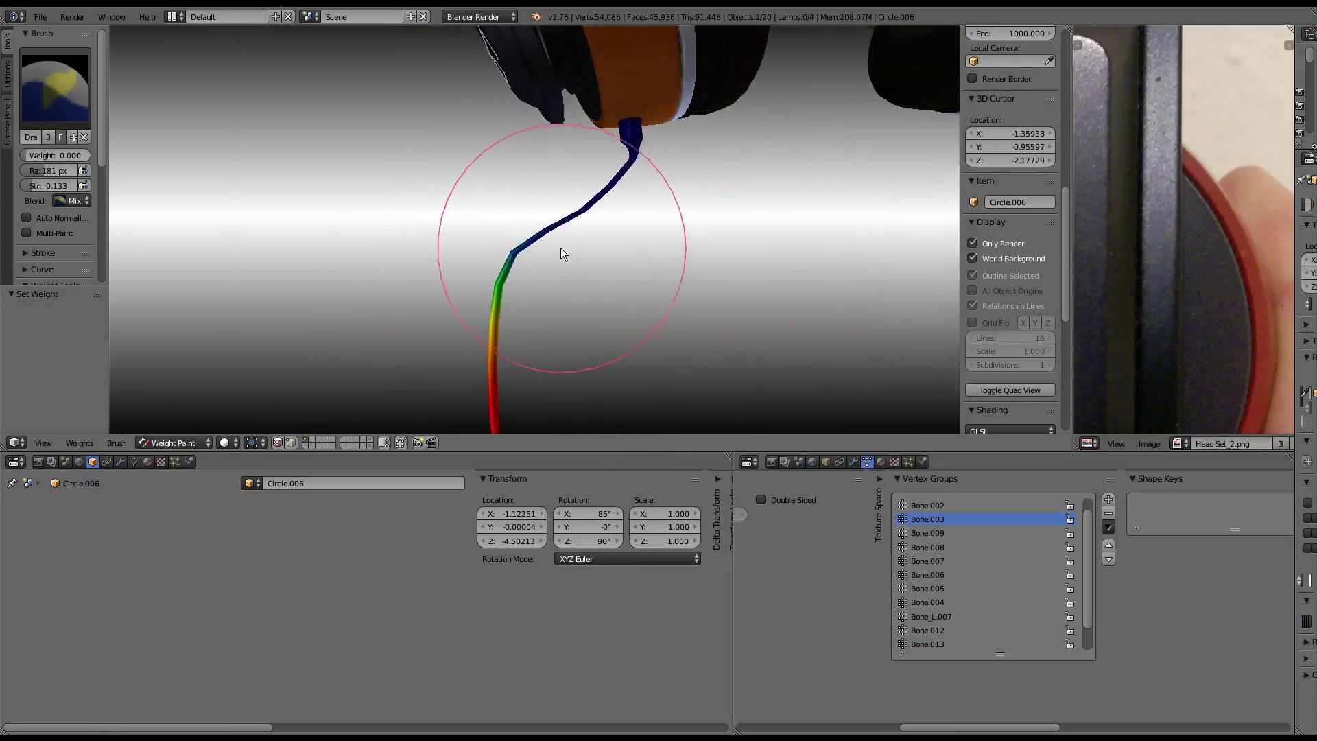
# - Orbit around the cable to review Bone.003's zero weights along the upper cord
pyautogui.moveTo(513, 262); pyautogui.dragTo(529, 249, button='middle')
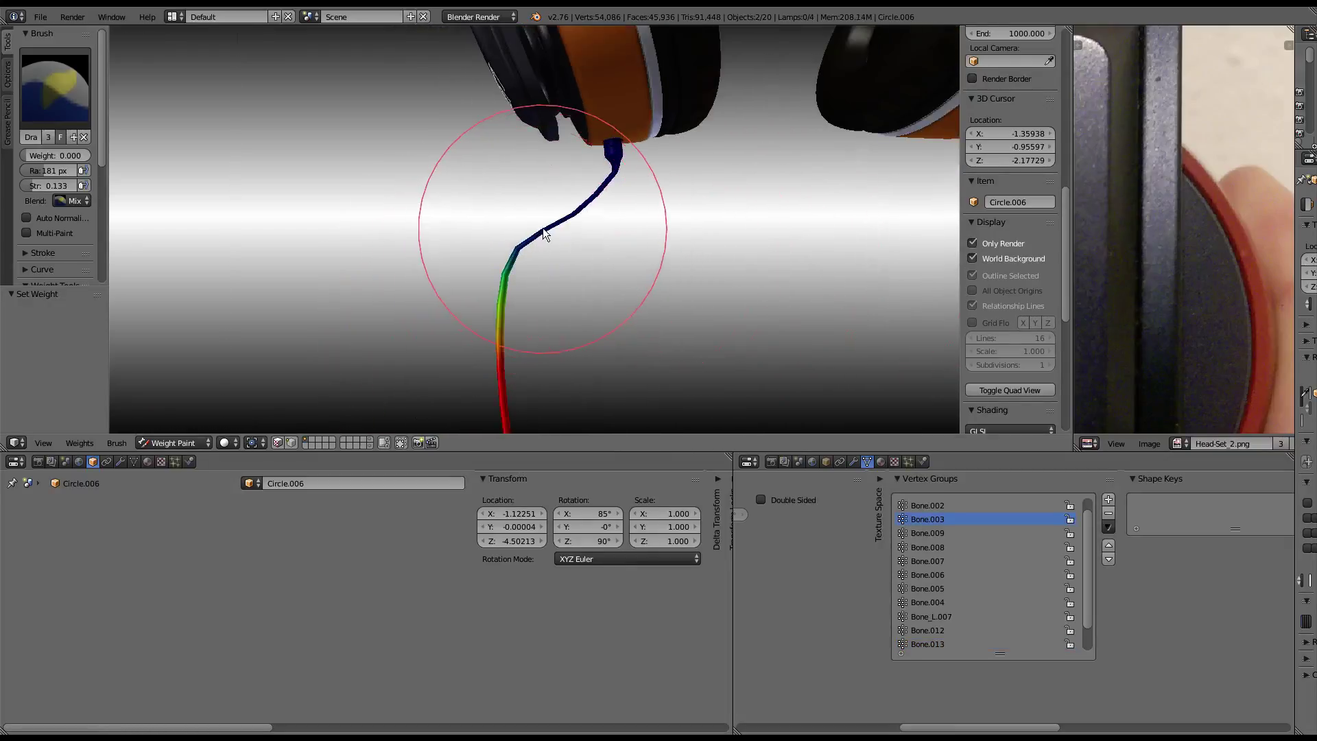
pyautogui.scroll(-3, 532, 274)
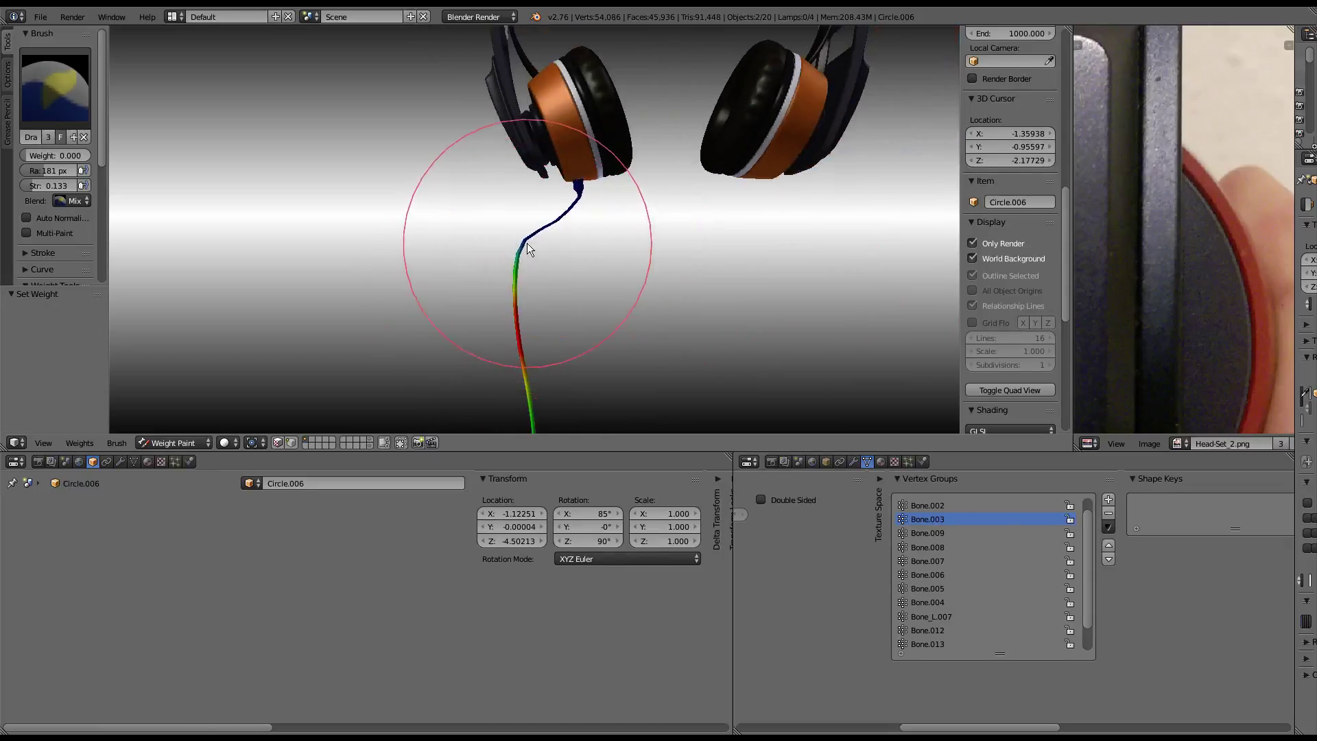
pyautogui.scroll(3, 607, 187)
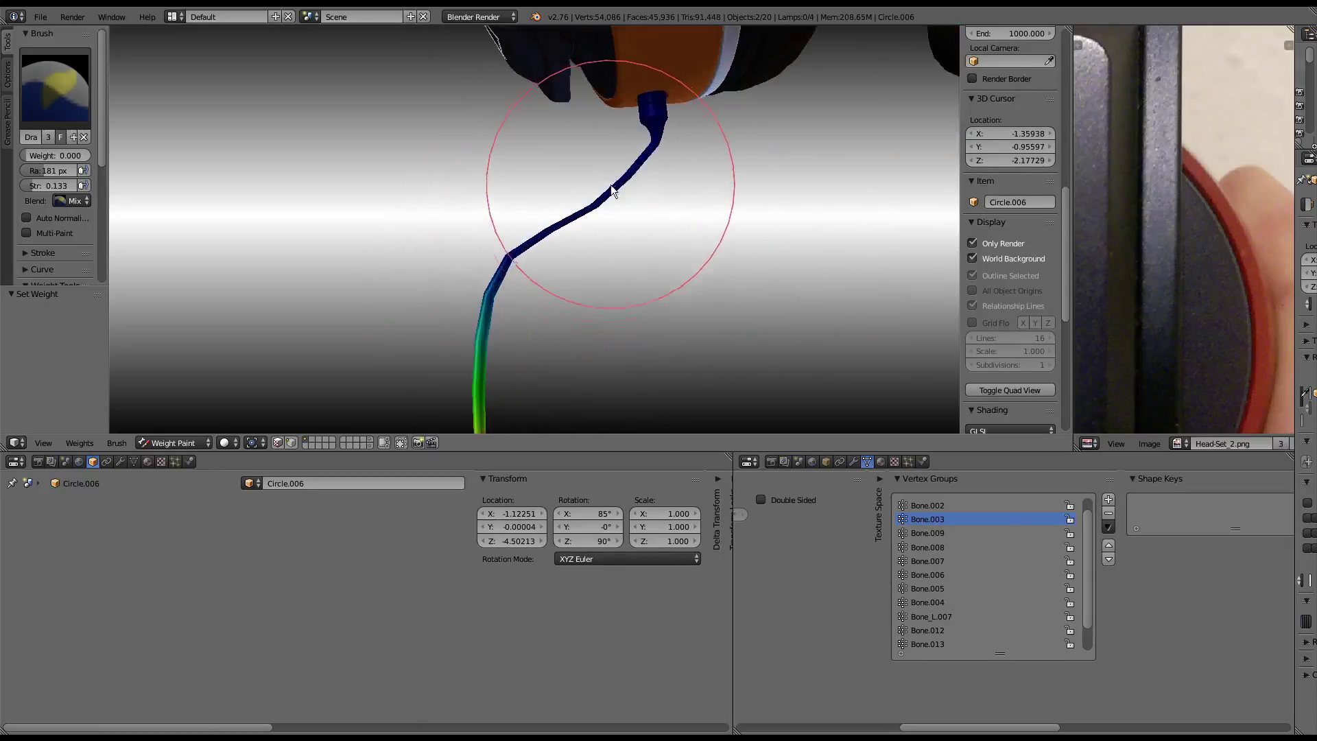
pyautogui.scroll(2, 549, 253)
pyautogui.moveTo(504, 289)
pyautogui.mouseDown(button='middle')
pyautogui.moveTo(554, 187)
pyautogui.moveTo(385, 242)
pyautogui.mouseUp(button='middle')
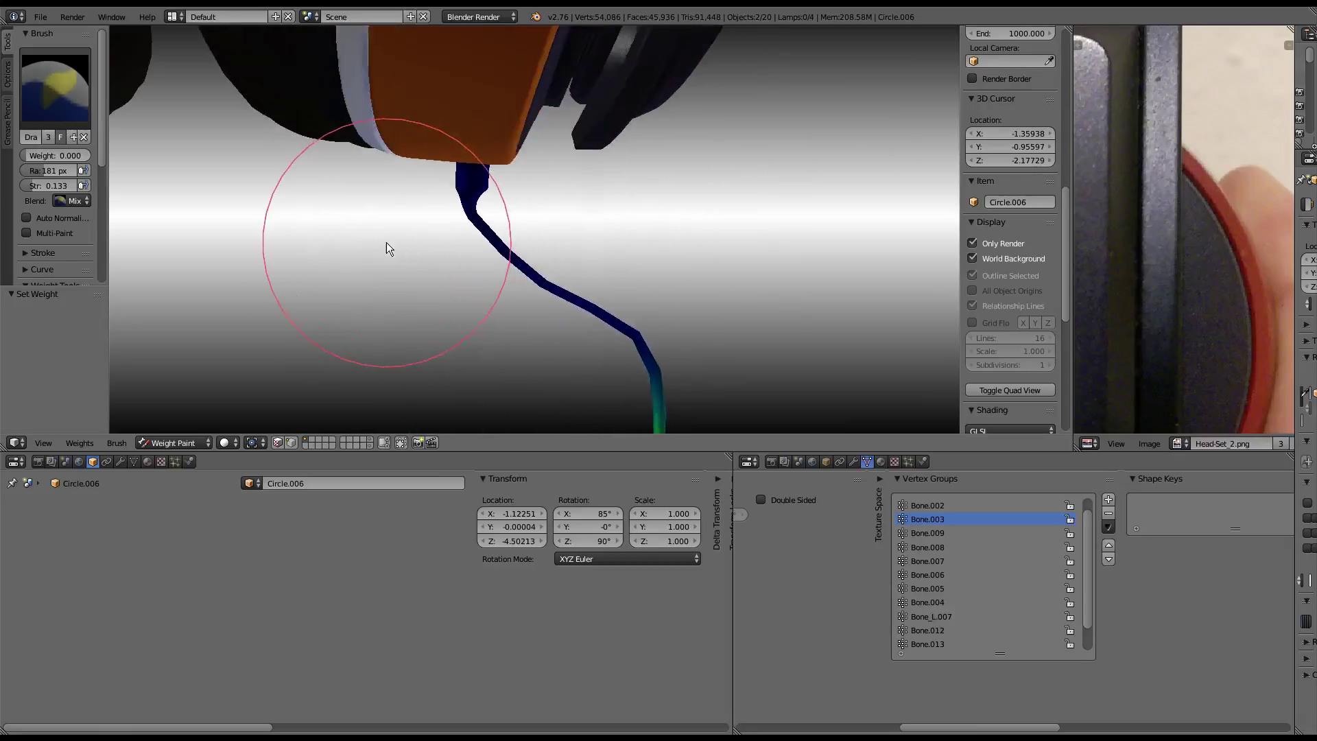
pyautogui.moveTo(621, 335)
pyautogui.mouseDown(button='middle')
pyautogui.moveTo(547, 252)
pyautogui.moveTo(368, 239)
pyautogui.mouseUp(button='middle')
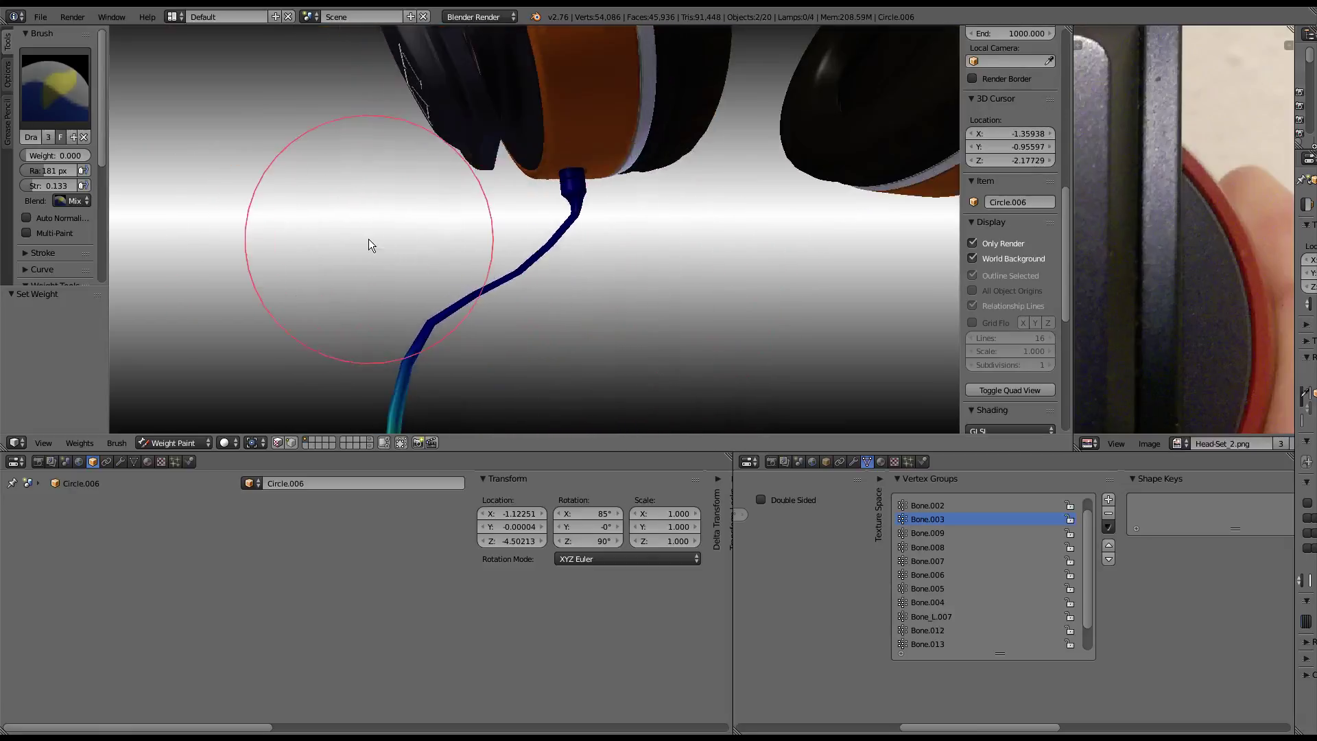
pyautogui.click(184, 443)
# - Return the cable to Object Mode and briefly expand its Subsurf modifier settings
pyautogui.click(187, 415)
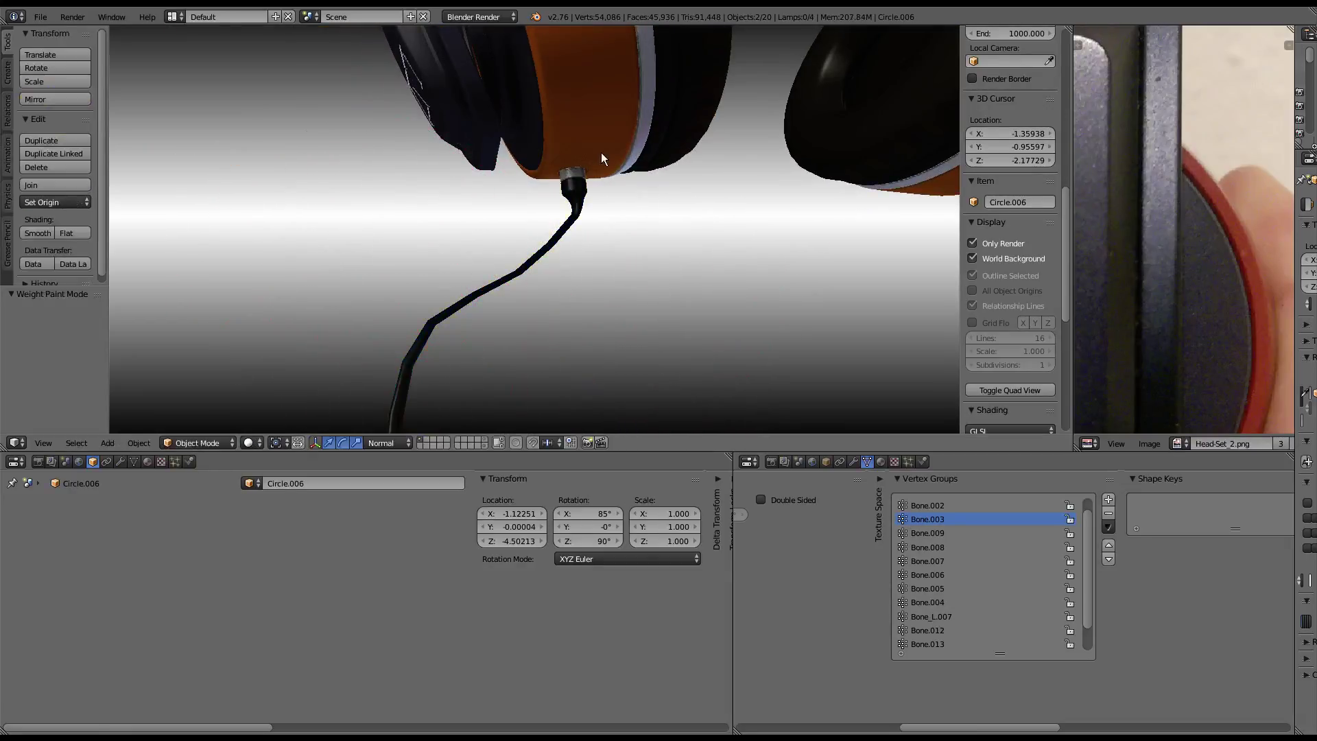
pyautogui.scroll(1, 601, 152)
pyautogui.scroll(2, 573, 111)
pyautogui.moveTo(579, 104)
pyautogui.mouseDown(button='middle')
pyautogui.moveTo(587, 144)
pyautogui.moveTo(558, 266)
pyautogui.moveTo(602, 151)
pyautogui.mouseUp(button='middle')
pyautogui.click(119, 461)
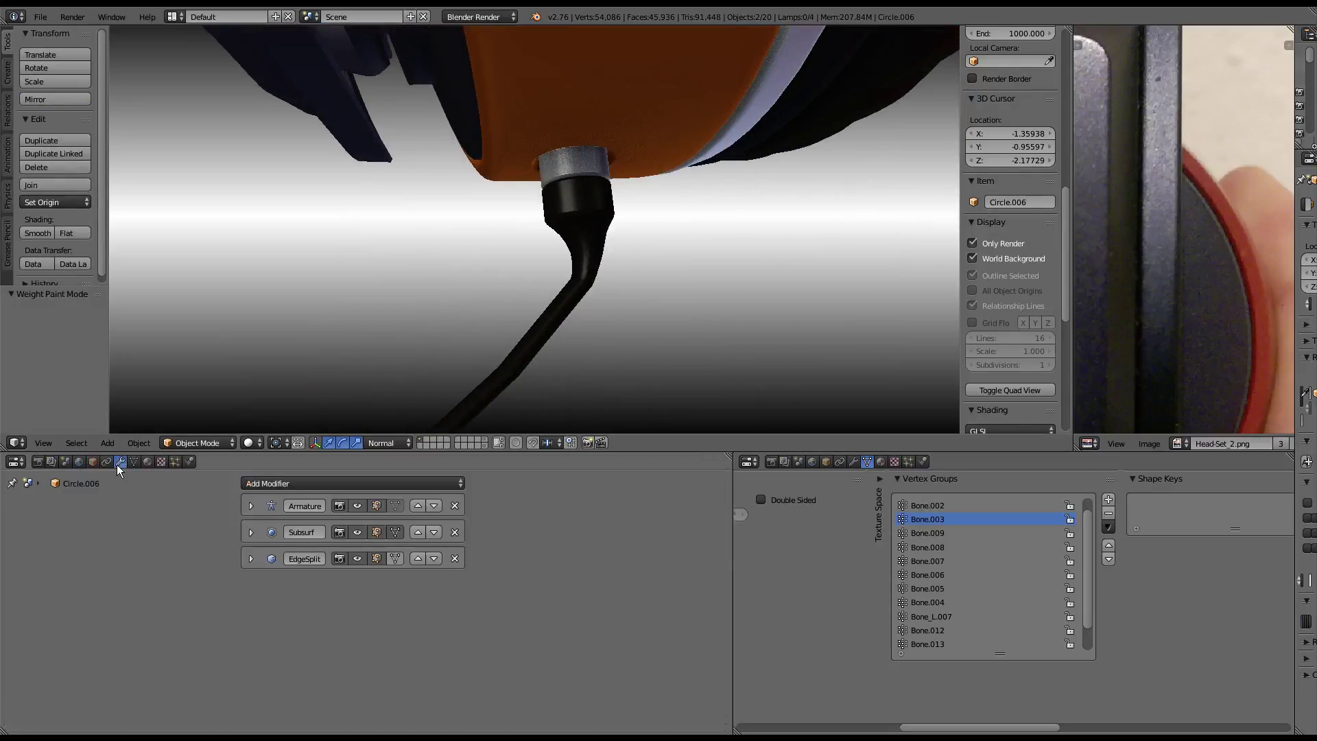
pyautogui.click(252, 533)
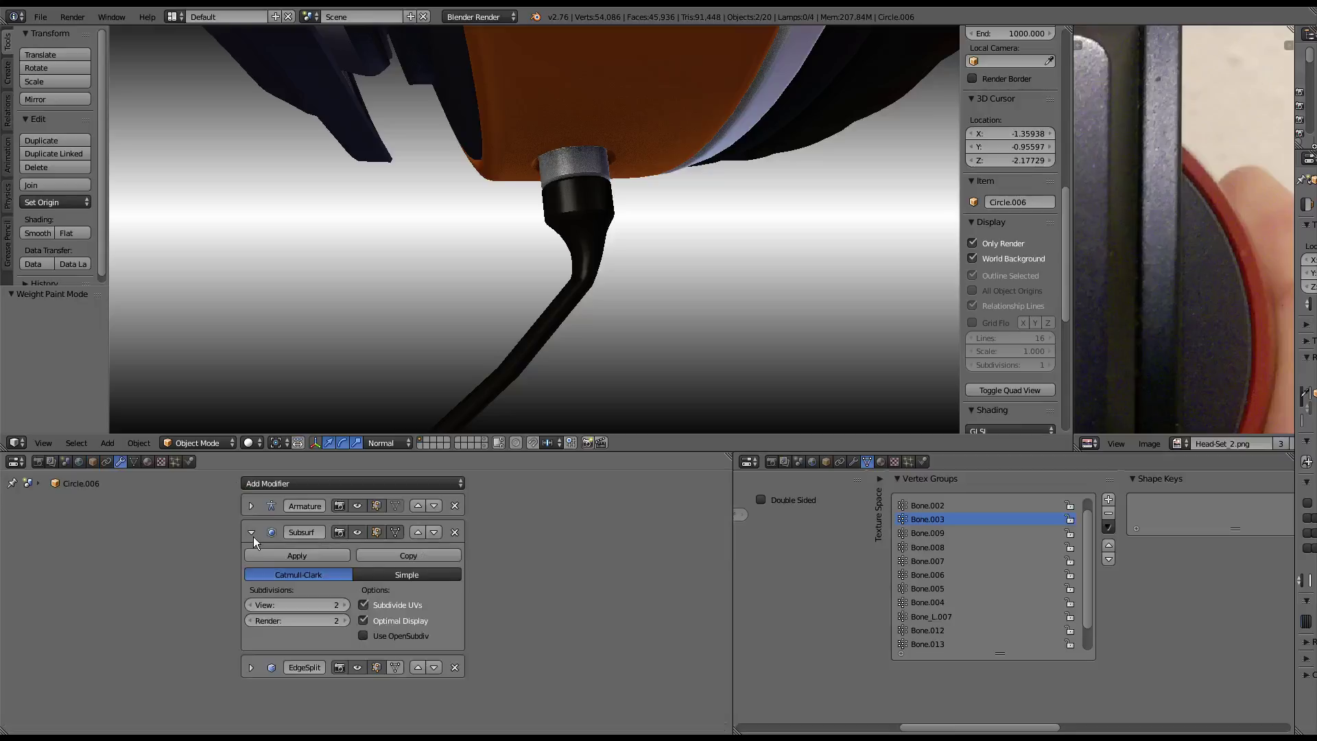
pyautogui.click(251, 533)
# - Raise Simplify viewport subdivision to 2, then set it back to 1
pyautogui.click(65, 462)
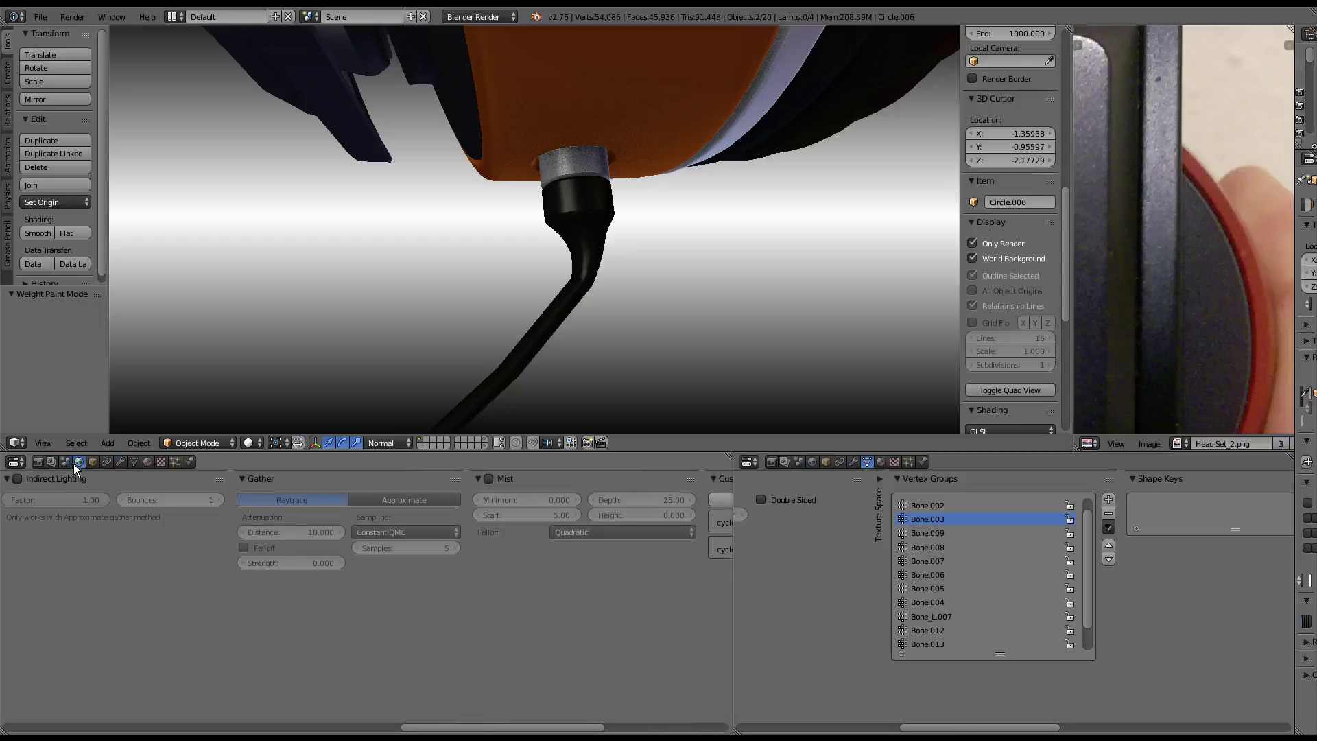
pyautogui.click(292, 515)
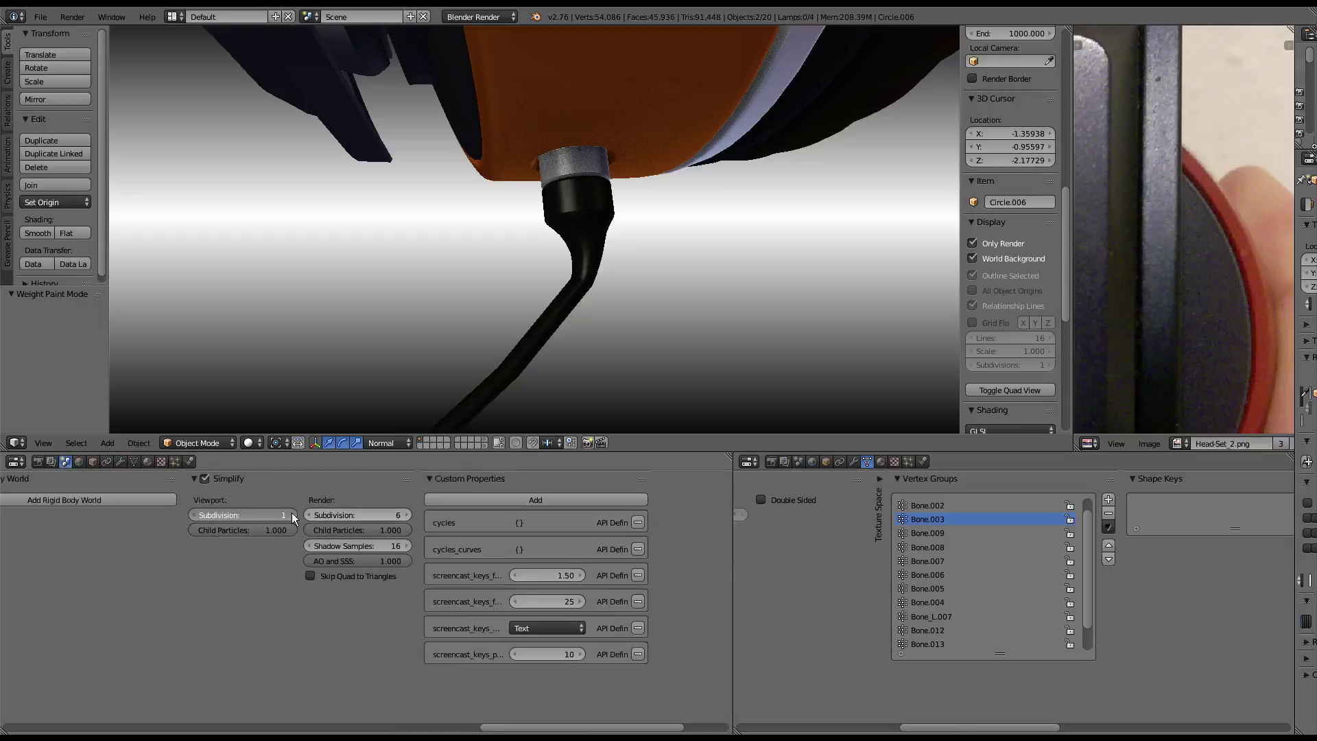
pyautogui.scroll(-4, 546, 208)
pyautogui.scroll(-3, 546, 208)
pyautogui.moveTo(550, 211)
pyautogui.mouseDown(button='middle')
pyautogui.moveTo(738, 329)
pyautogui.moveTo(362, 410)
pyautogui.mouseUp(button='middle')
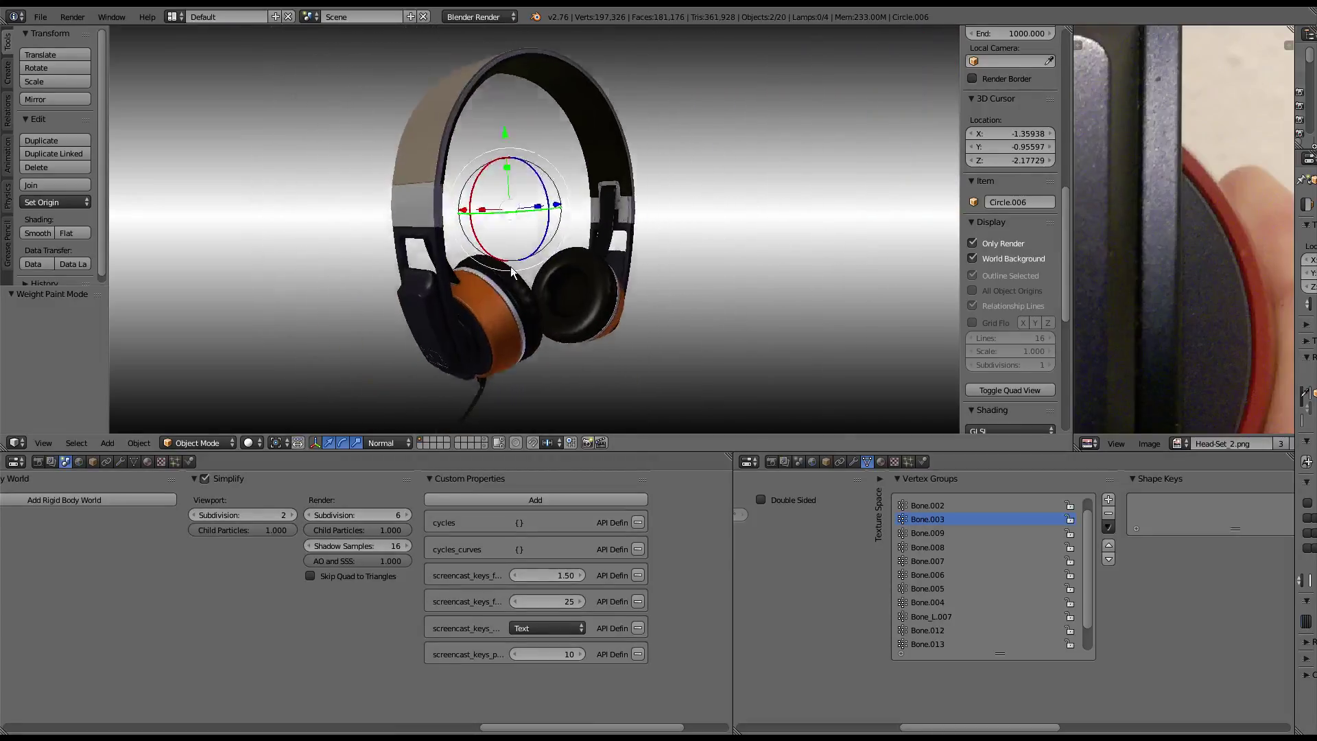
pyautogui.click(221, 439)
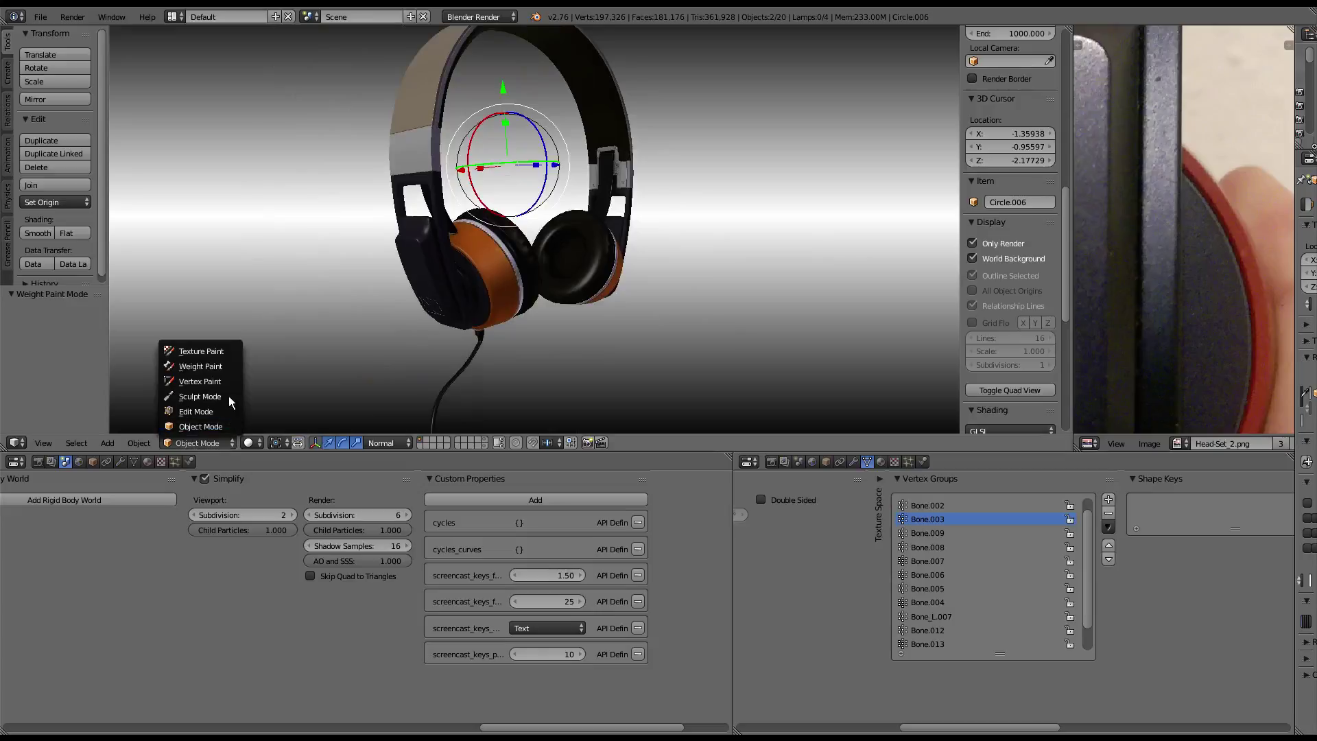
pyautogui.click(202, 513)
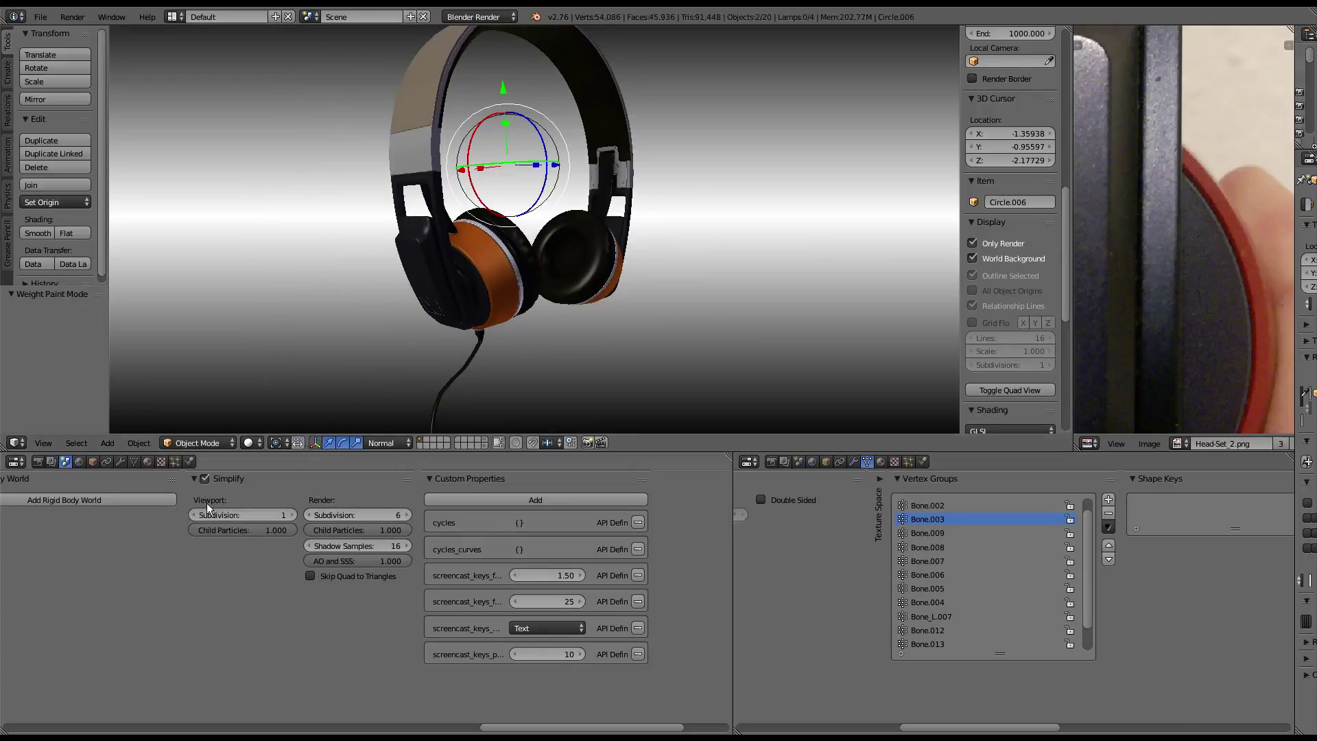
pyautogui.moveTo(439, 330)
pyautogui.mouseDown(button='middle')
pyautogui.moveTo(594, 229)
pyautogui.moveTo(708, 245)
pyautogui.moveTo(401, 245)
pyautogui.moveTo(526, 192)
pyautogui.mouseUp(button='middle')
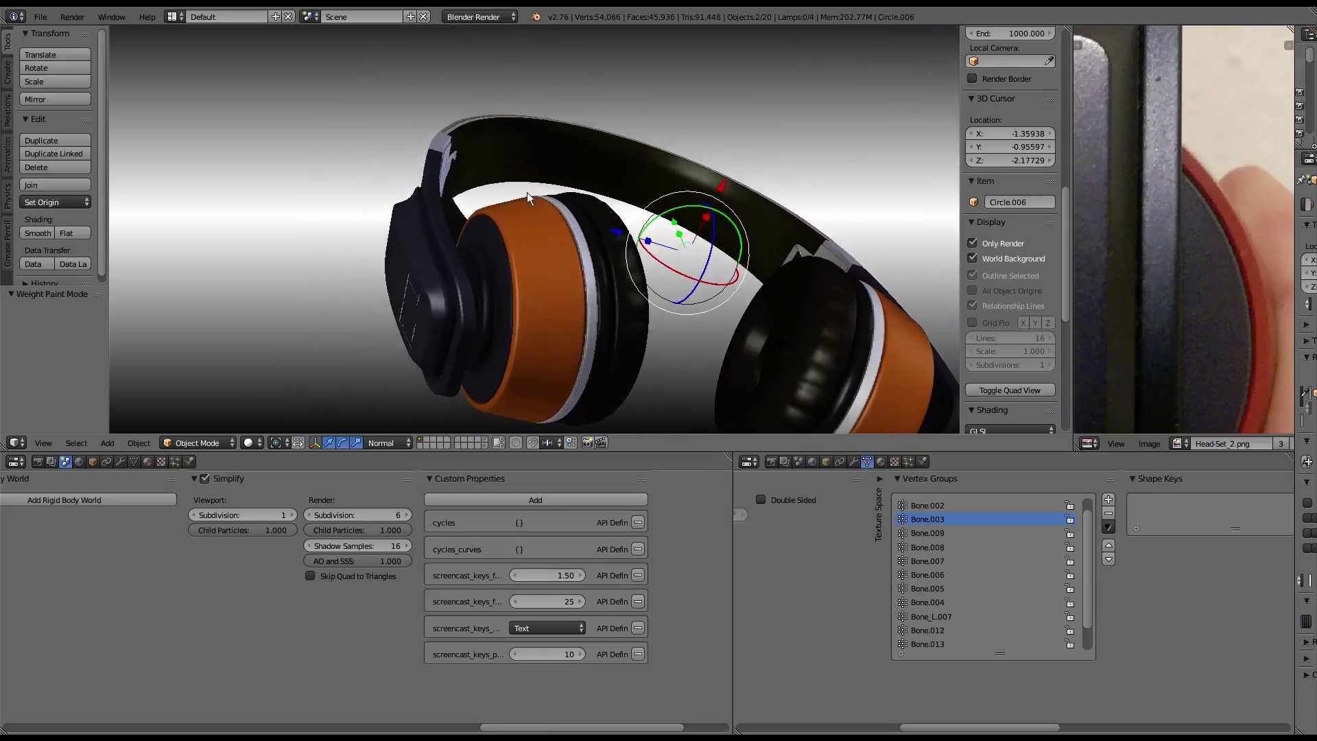
# - Select and inspect the ear-cup planes Plane.015, Plane.002, Plane.003 and Plane.013
pyautogui.rightClick(401, 299)
pyautogui.press('g')
pyautogui.click(373, 278)
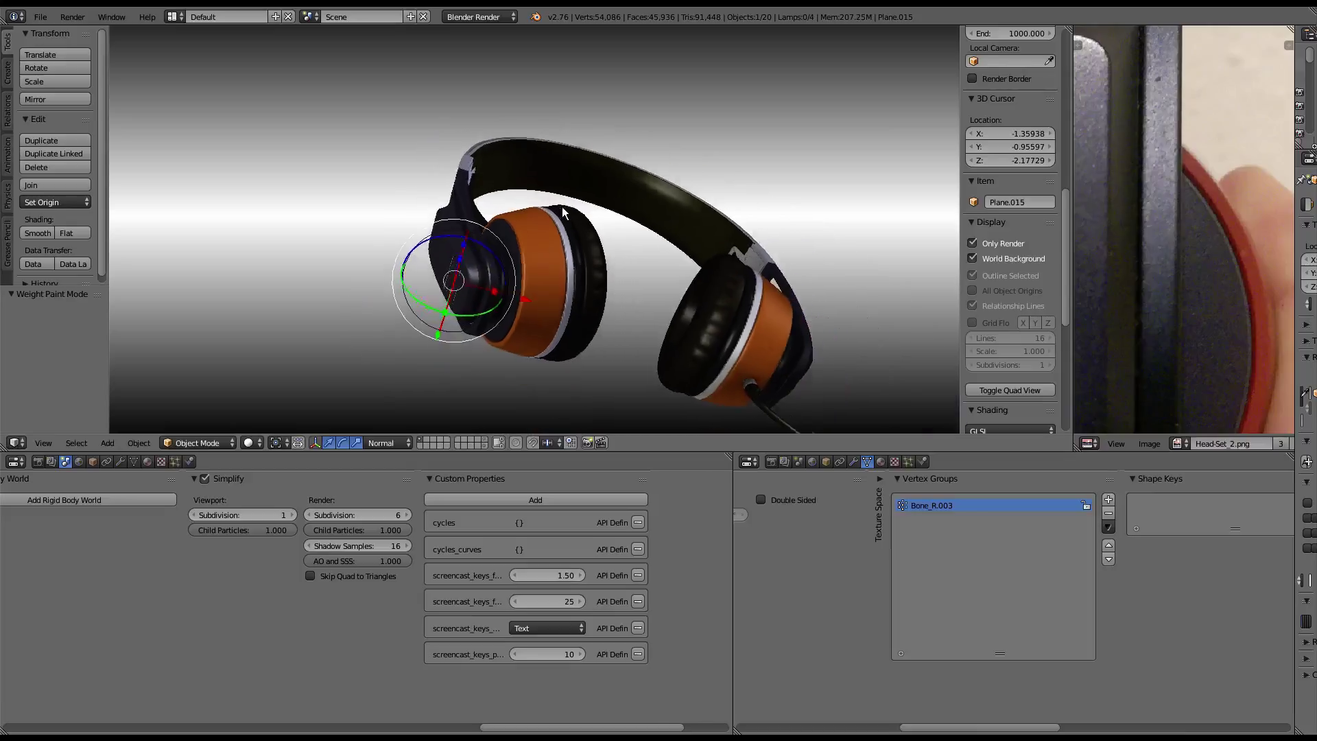
pyautogui.moveTo(373, 278)
pyautogui.mouseDown(button='middle')
pyautogui.moveTo(698, 195)
pyautogui.moveTo(838, 240)
pyautogui.moveTo(687, 269)
pyautogui.moveTo(743, 208)
pyautogui.moveTo(569, 216)
pyautogui.moveTo(537, 245)
pyautogui.moveTo(512, 244)
pyautogui.moveTo(591, 244)
pyautogui.mouseUp(button='middle')
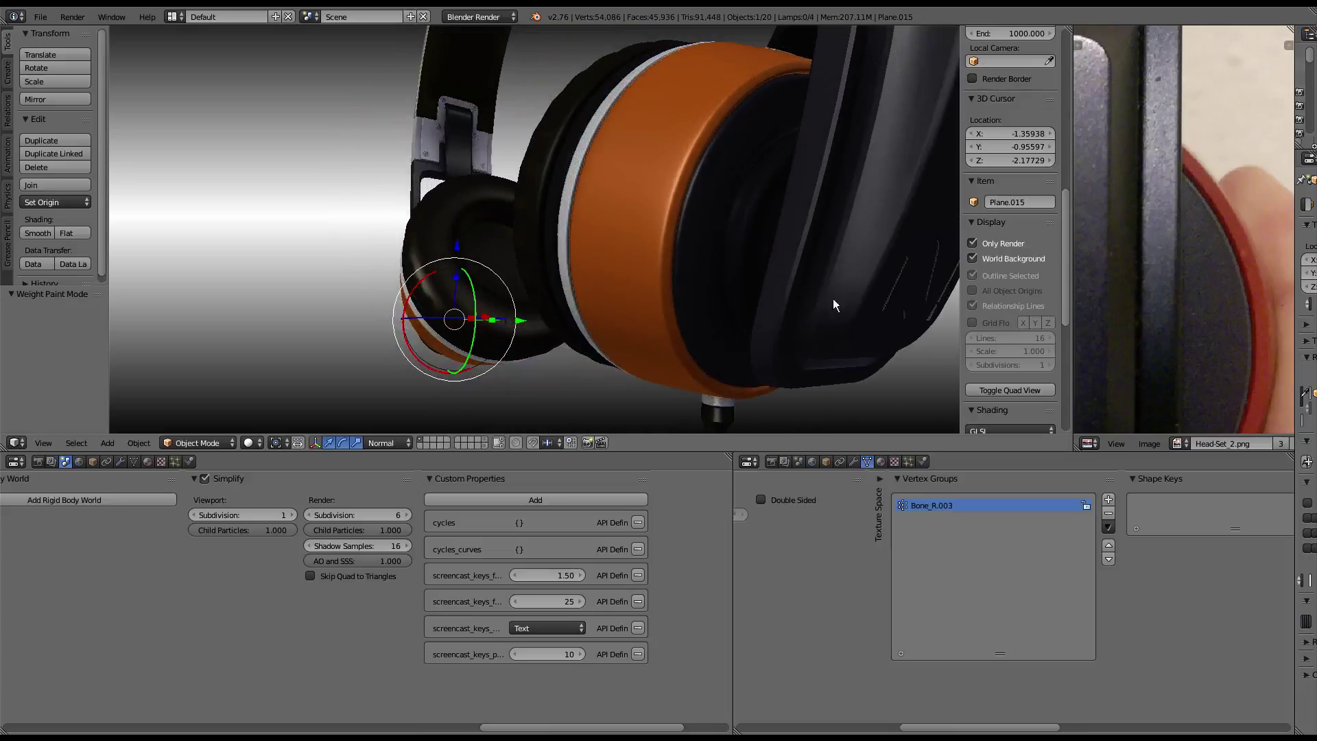
pyautogui.rightClick(899, 295)
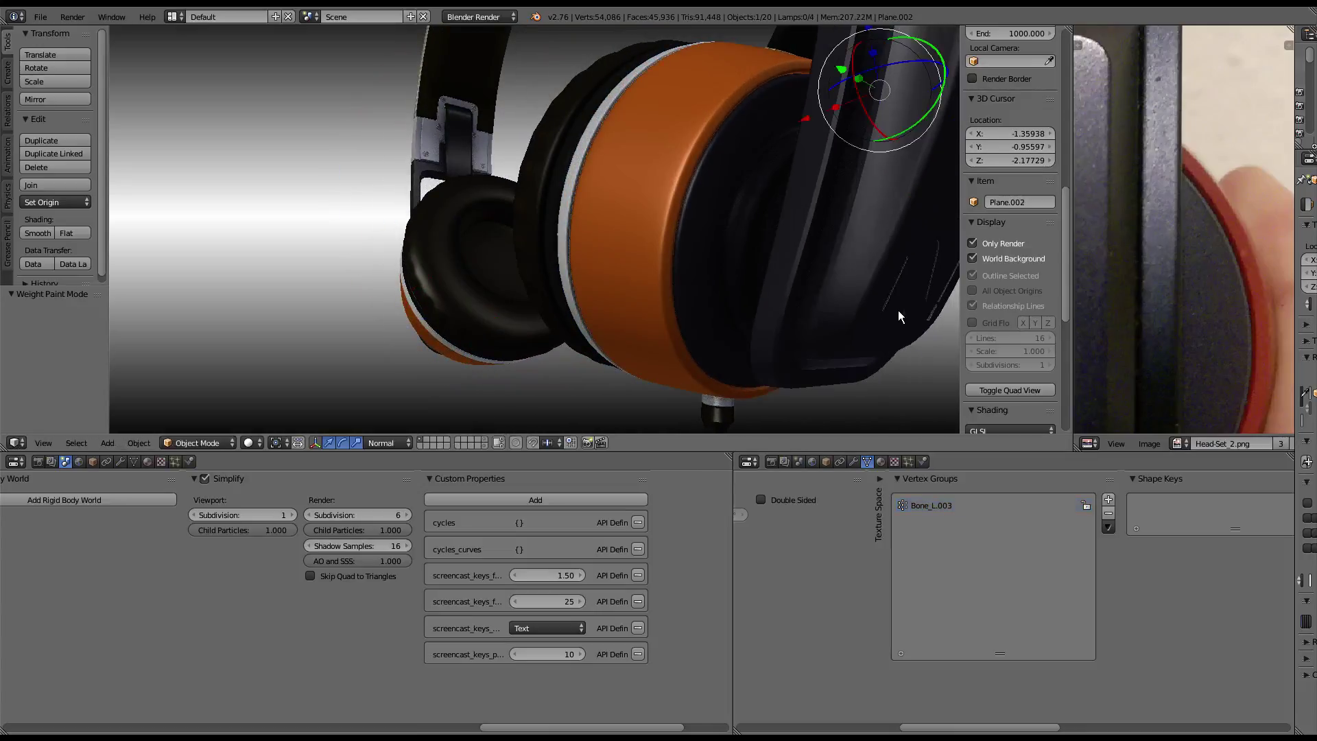
pyautogui.rightClick(904, 314)
pyautogui.moveTo(920, 317); pyautogui.dragTo(749, 269, button='middle')
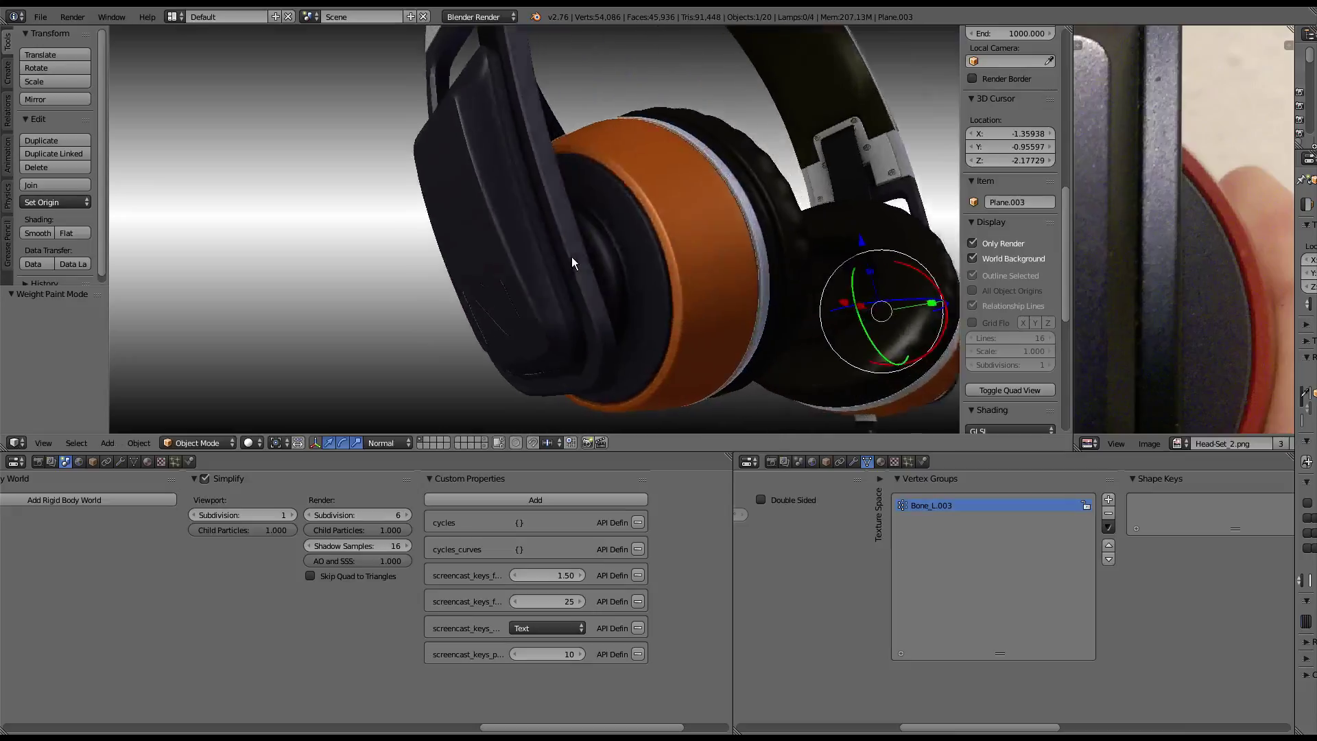
pyautogui.moveTo(700, 249); pyautogui.dragTo(521, 288, button='middle')
pyautogui.rightClick(483, 310)
pyautogui.hotkey('ctrl', 'Tab')
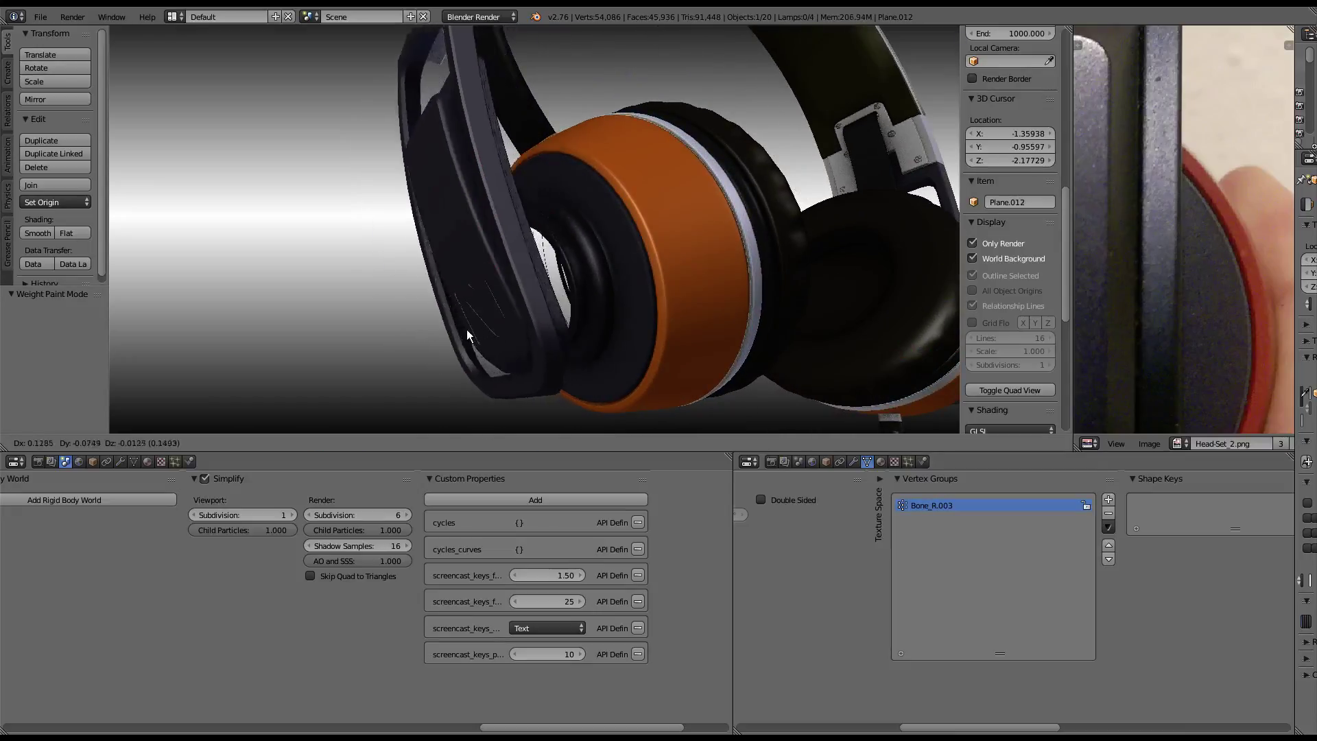
pyautogui.hotkey('ctrl', 'Tab')
pyautogui.hotkey('ctrl', 'Tab')
pyautogui.hotkey('ctrl', 'Tab')
pyautogui.hotkey('ctrl', 'Tab')
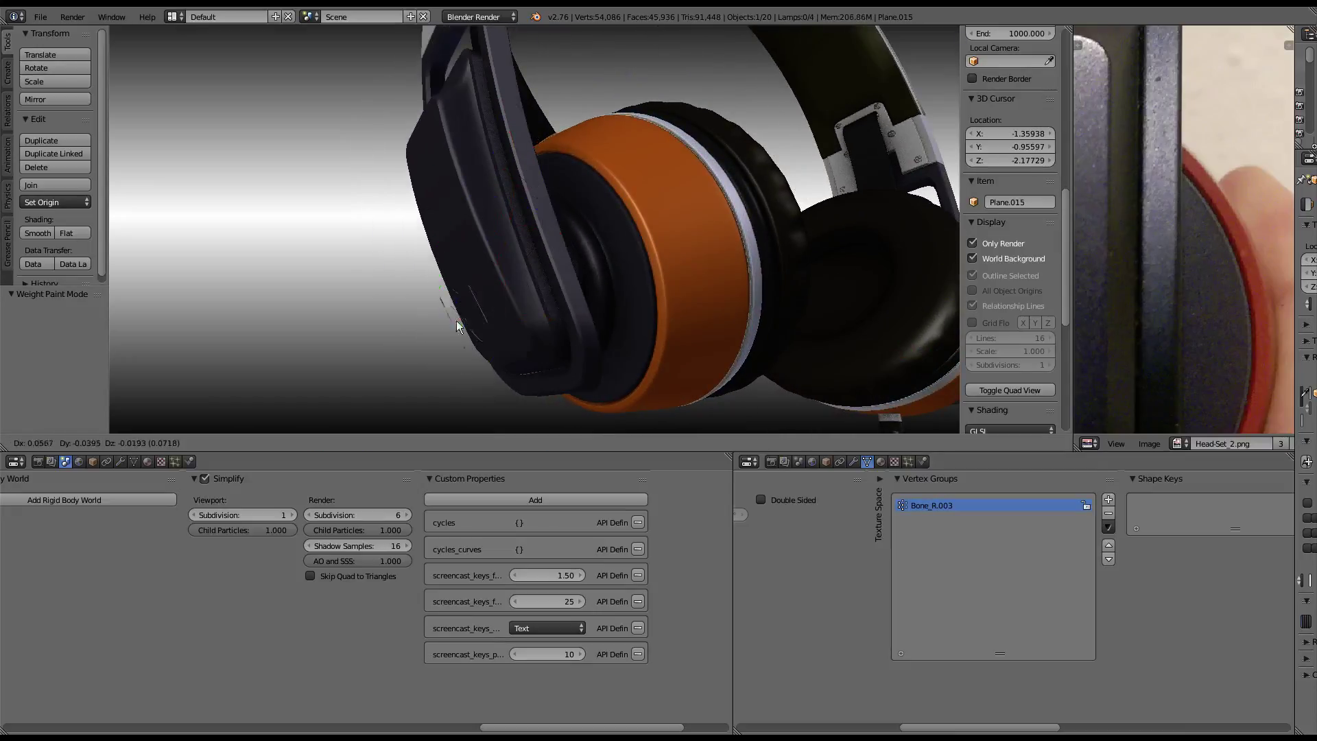
pyautogui.hotkey('ctrl', 'Tab')
# - Flip the normals of the small Plane.015 panel in Edit Mode
pyautogui.rightClick(472, 305)
pyautogui.press('Tab')
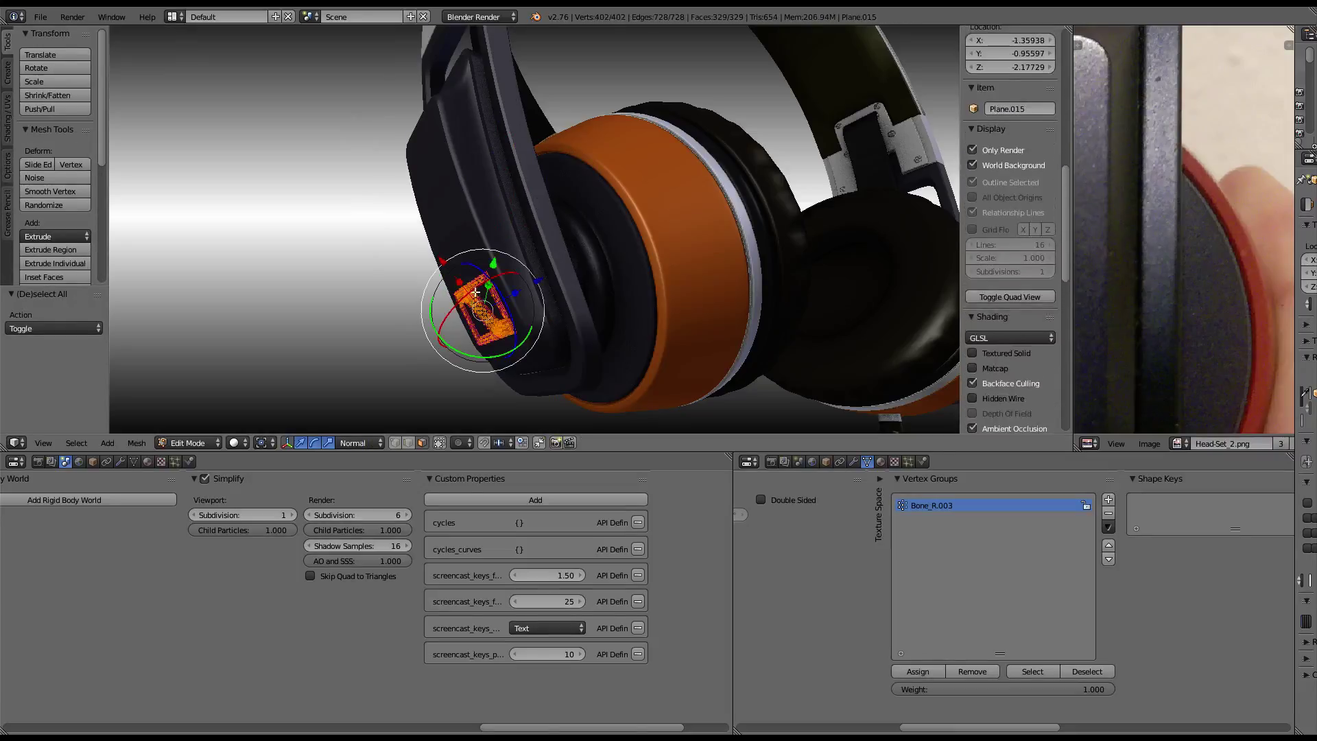
pyautogui.press('KP_Decimal')
pyautogui.moveTo(472, 304)
pyautogui.mouseDown(button='middle')
pyautogui.moveTo(631, 357)
pyautogui.moveTo(649, 330)
pyautogui.mouseUp(button='middle')
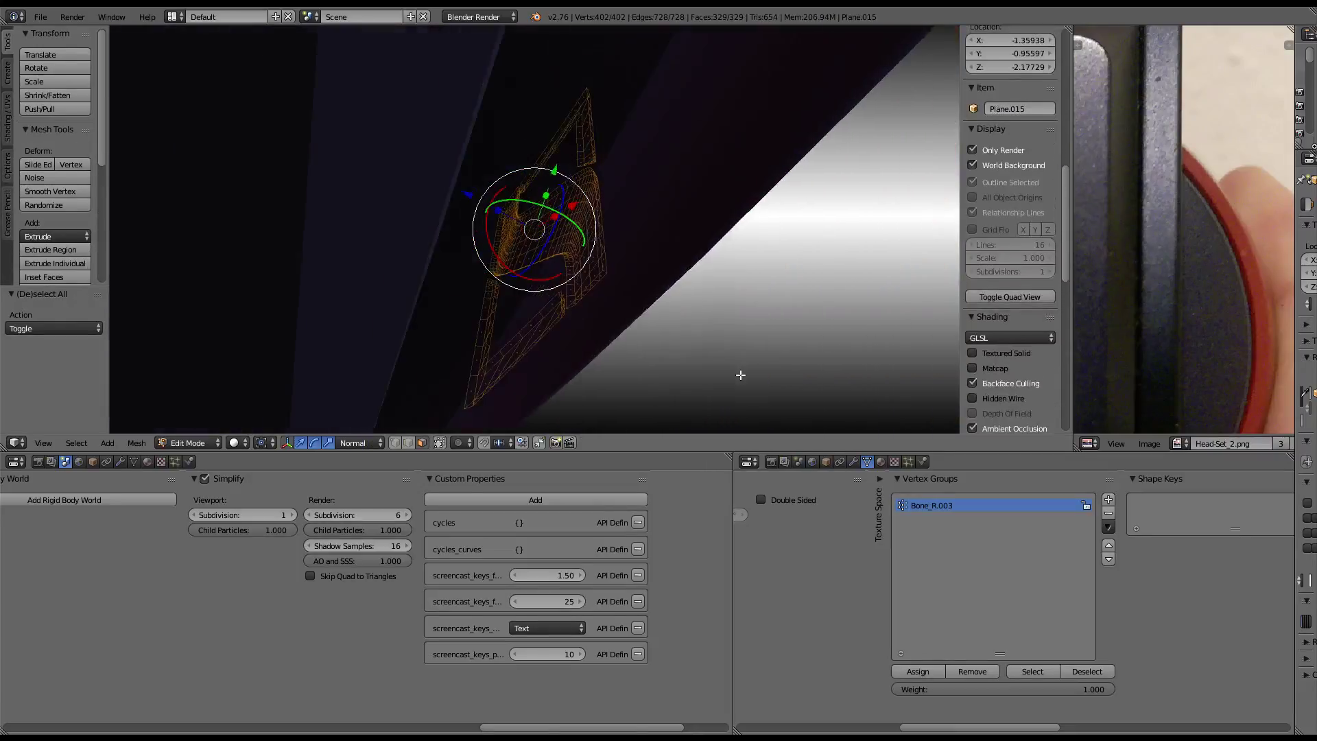
pyautogui.press('space')
pyautogui.write('Flip Normals')
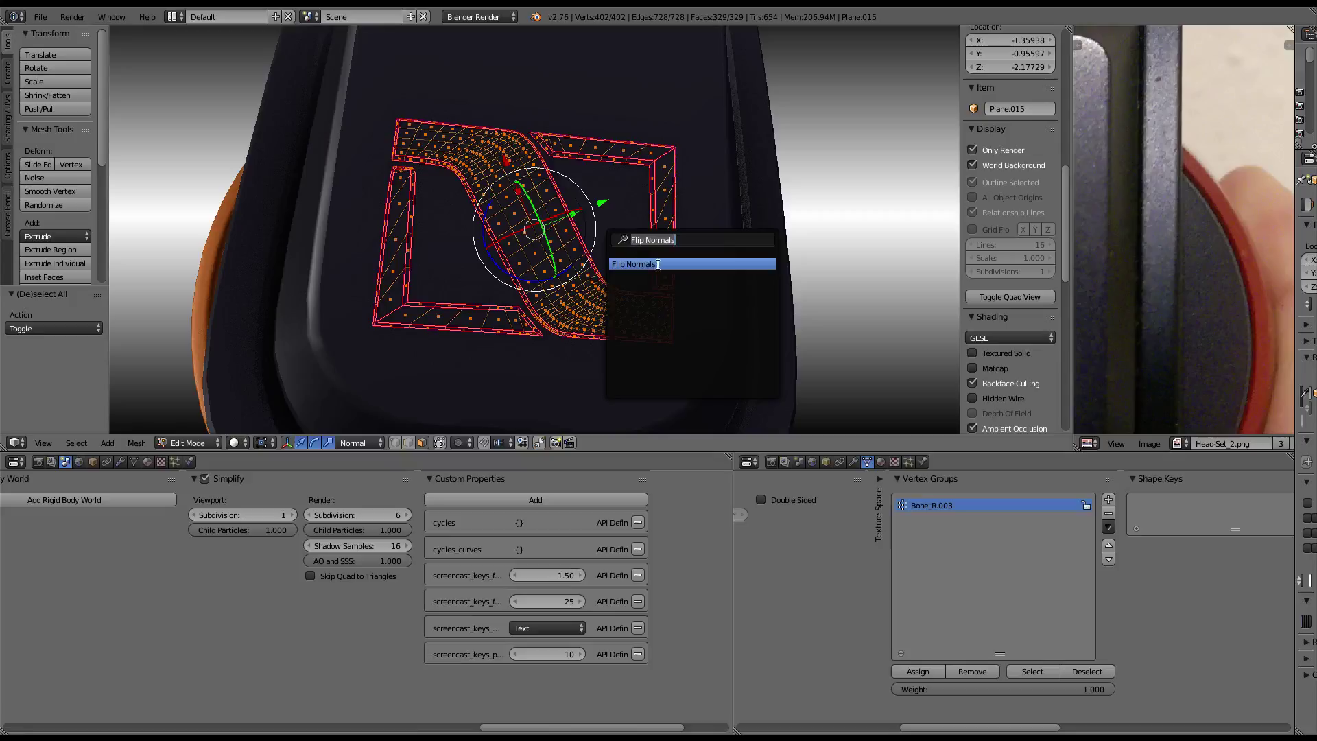
pyautogui.press('Return')
pyautogui.press('Tab')
# - Turn off Only Render display so the rig shows over the headphones
pyautogui.scroll(-4, 659, 264)
pyautogui.moveTo(659, 264)
pyautogui.mouseDown(button='middle')
pyautogui.moveTo(648, 171)
pyautogui.moveTo(352, 232)
pyautogui.moveTo(355, 188)
pyautogui.moveTo(484, 204)
pyautogui.moveTo(585, 286)
pyautogui.moveTo(597, 285)
pyautogui.moveTo(576, 257)
pyautogui.moveTo(819, 238)
pyautogui.mouseUp(button='middle')
pyautogui.scroll(2, 355, 188)
pyautogui.scroll(-3, 483, 204)
pyautogui.click(971, 241)
# - Clear the headband rig's pose scale in Pose Mode
pyautogui.rightClick(577, 257)
pyautogui.hotkey('ctrl', 'Tab')
pyautogui.hotkey('alt', 's')
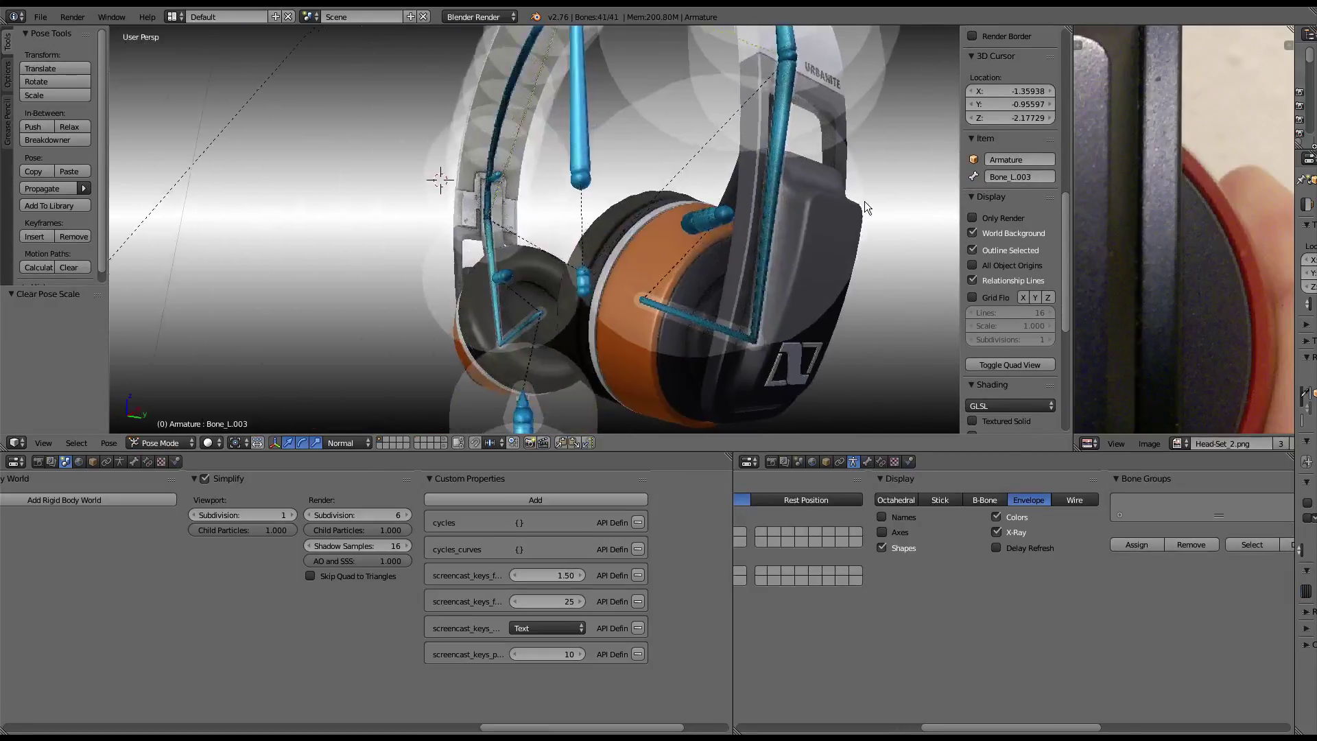
# - Try scaling the top bone Bone.001, then cancel it
pyautogui.rightClick(614, 221)
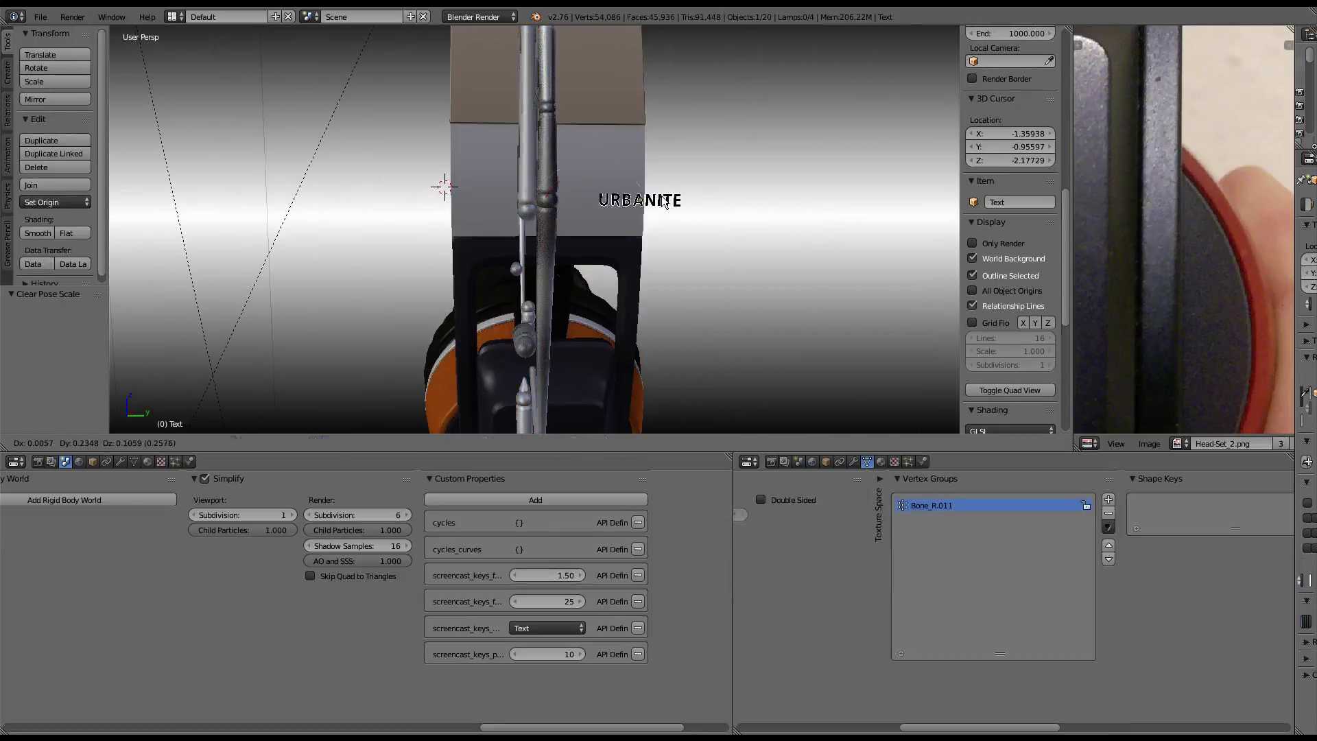
pyautogui.scroll(-4, 582, 274)
pyautogui.moveTo(581, 274); pyautogui.dragTo(851, 190, button='middle')
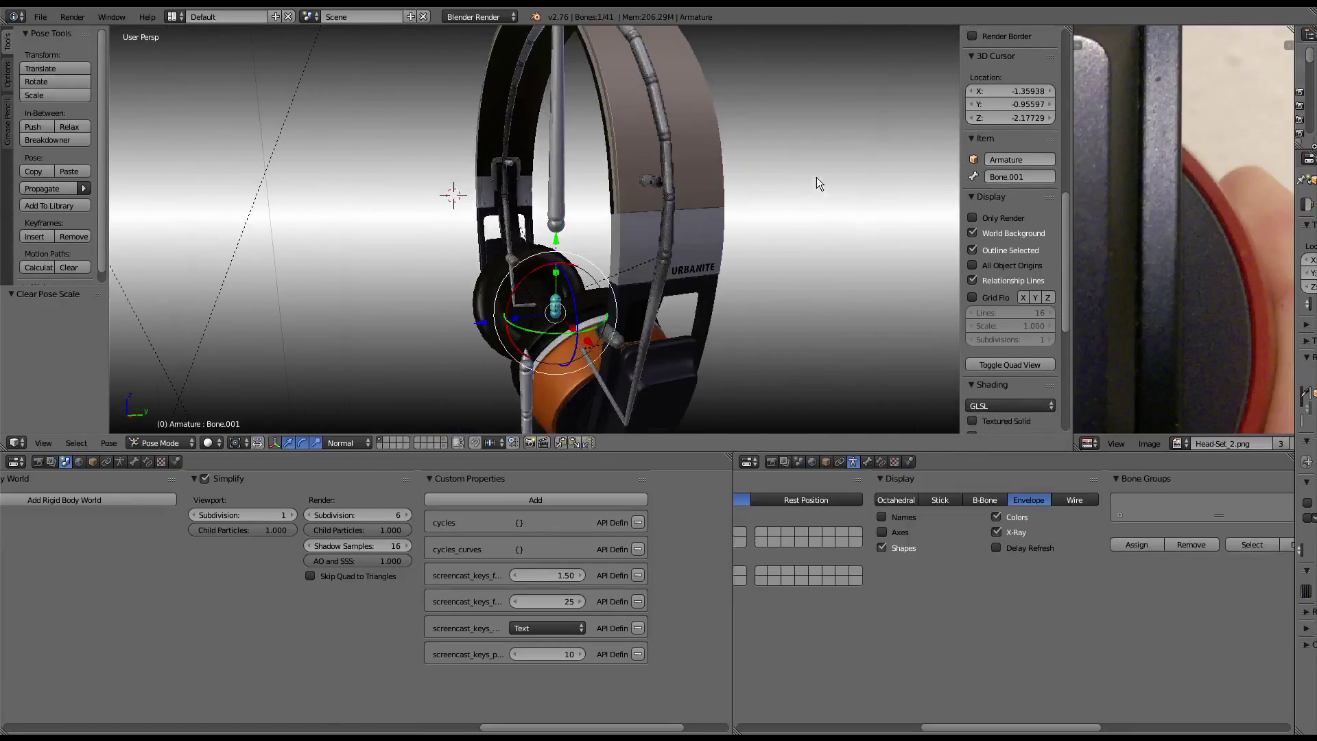
pyautogui.press('s')
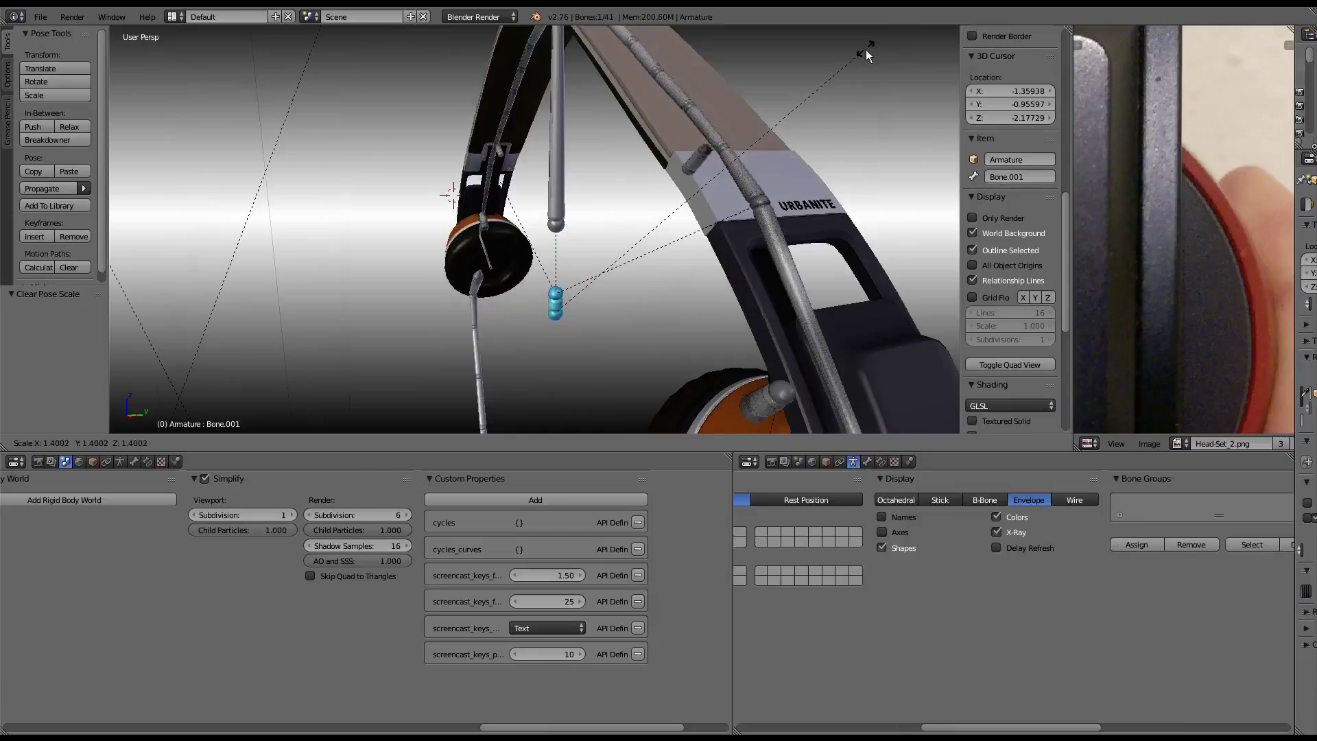
pyautogui.rightClick(866, 53)
pyautogui.moveTo(852, 74)
pyautogui.mouseDown(button='middle')
pyautogui.moveTo(783, 177)
pyautogui.moveTo(703, 174)
pyautogui.moveTo(862, 279)
pyautogui.mouseUp(button='middle')
# - Select the URBANITE logo text object
pyautogui.rightClick(803, 301)
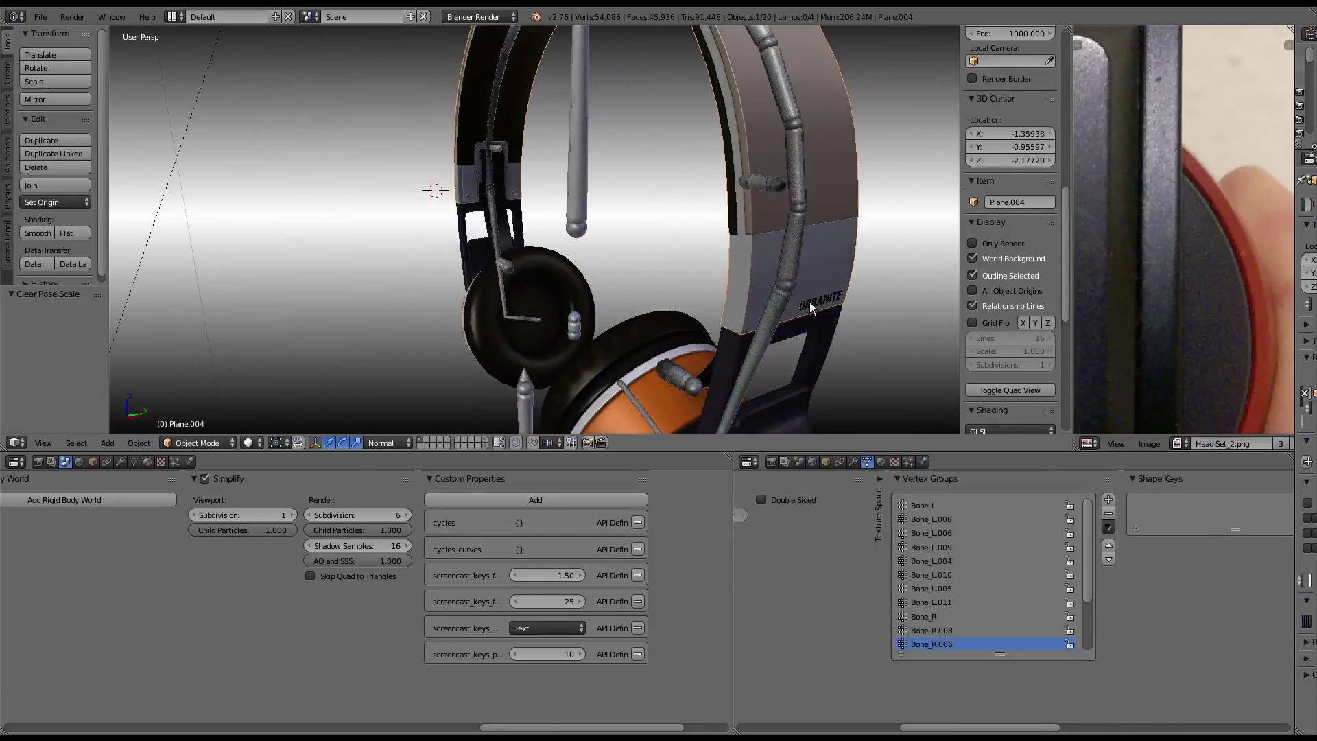
pyautogui.rightClick(814, 300)
pyautogui.scroll(-3, 688, 335)
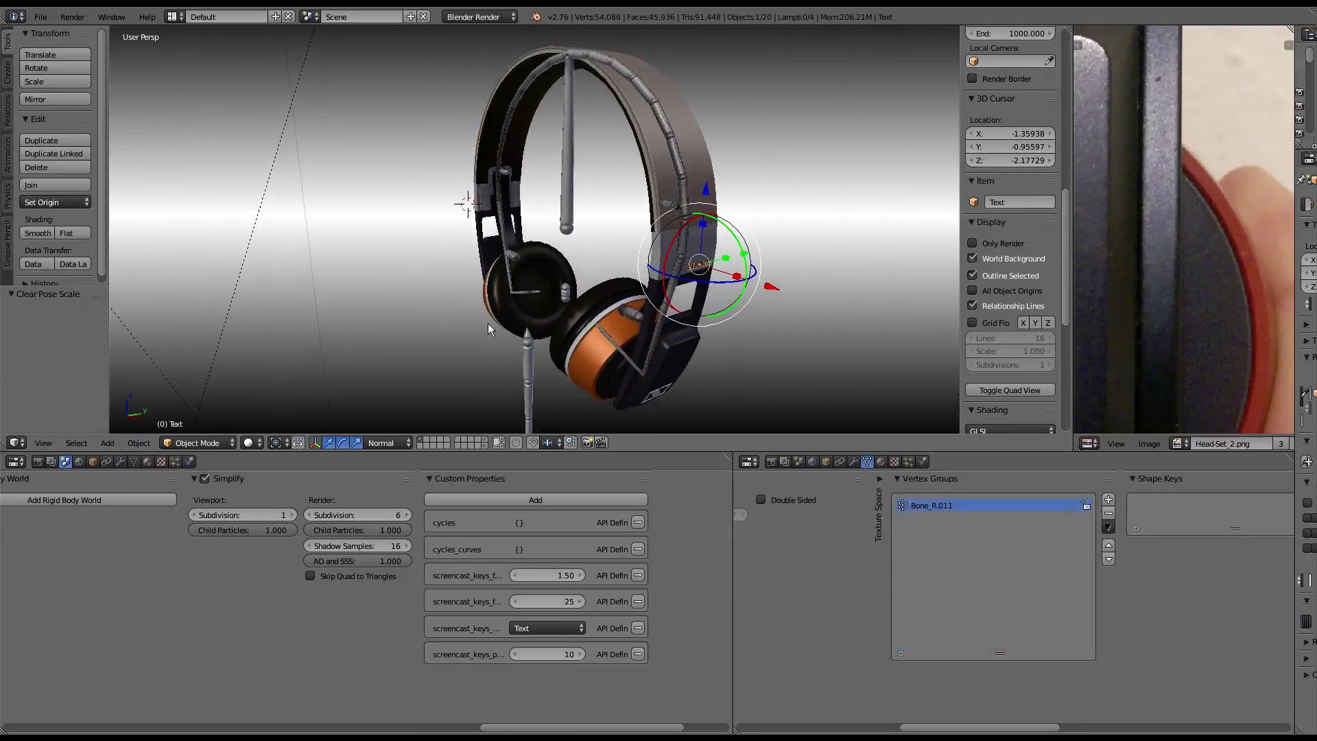
# - Reset the 3D cursor to world origin, view from top, and pivot around the cursor
pyautogui.hotkey('shift', 'c')
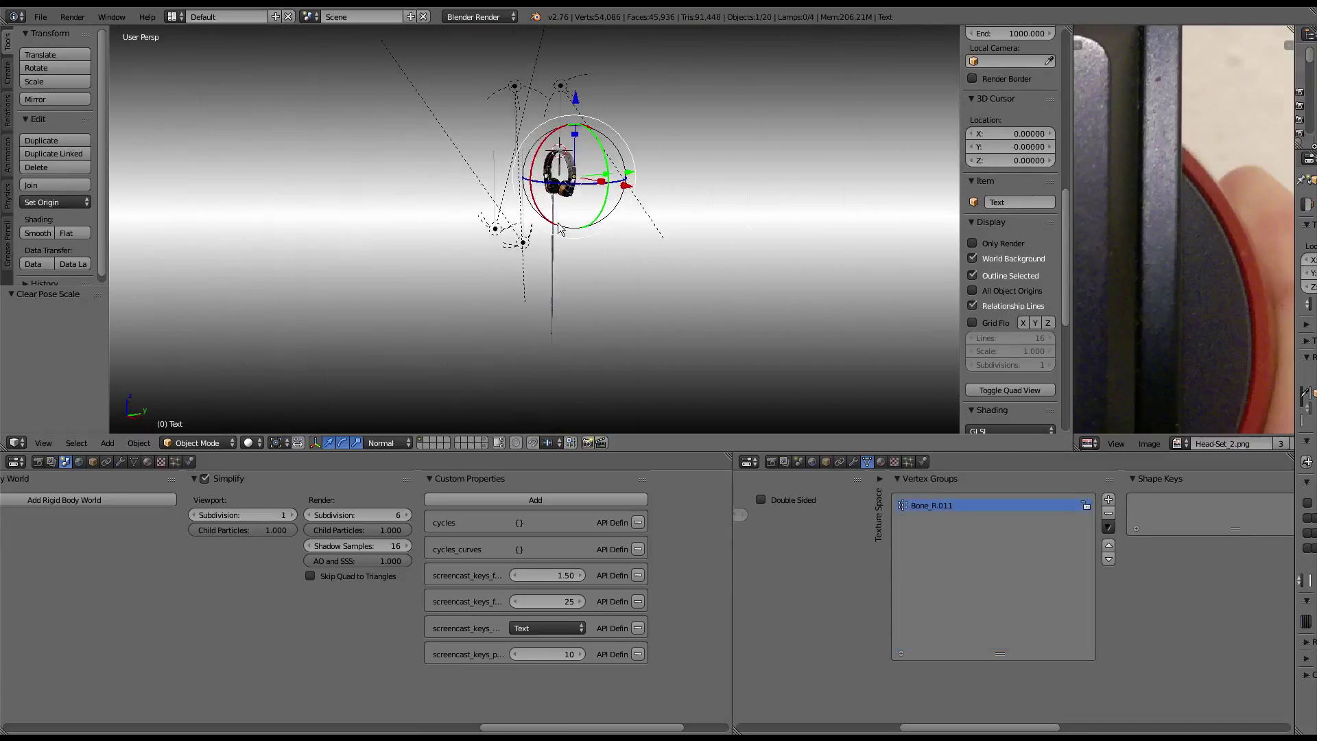
pyautogui.press('KP_7')
pyautogui.scroll(3, 561, 228)
pyautogui.scroll(3, 573, 323)
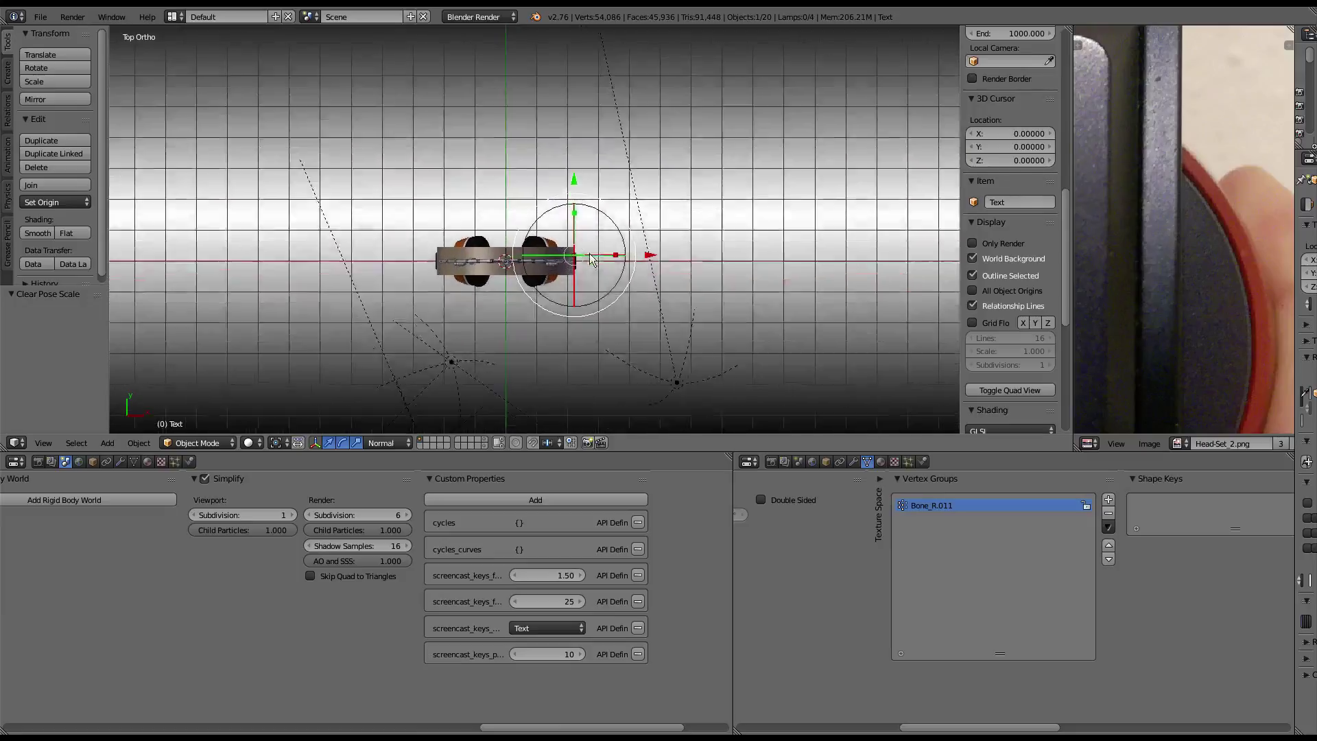
pyautogui.scroll(4, 590, 274)
pyautogui.press('g')
pyautogui.click(612, 194)
pyautogui.keyDown('shift'); pyautogui.moveTo(557, 223); pyautogui.dragTo(605, 213, button='middle'); pyautogui.keyUp('shift')
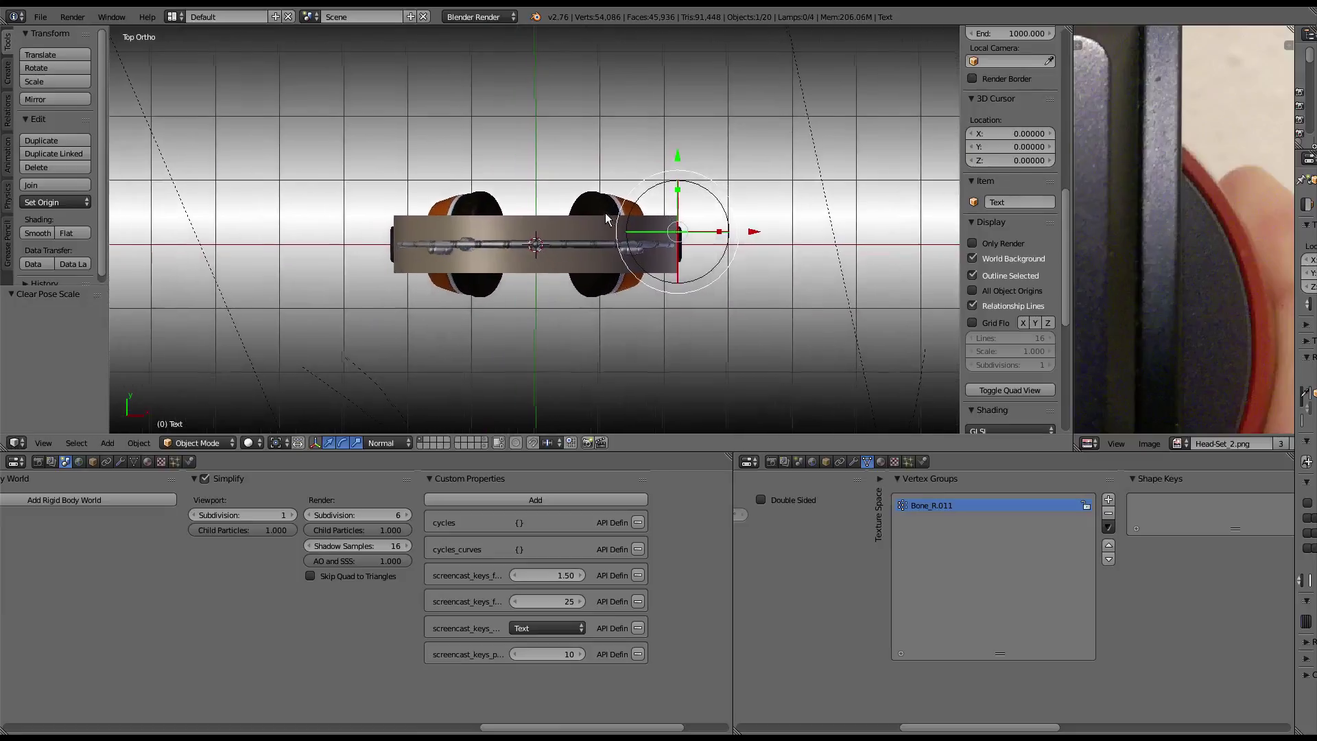
pyautogui.click(277, 442)
pyautogui.click(305, 412)
pyautogui.press('KP_Decimal')
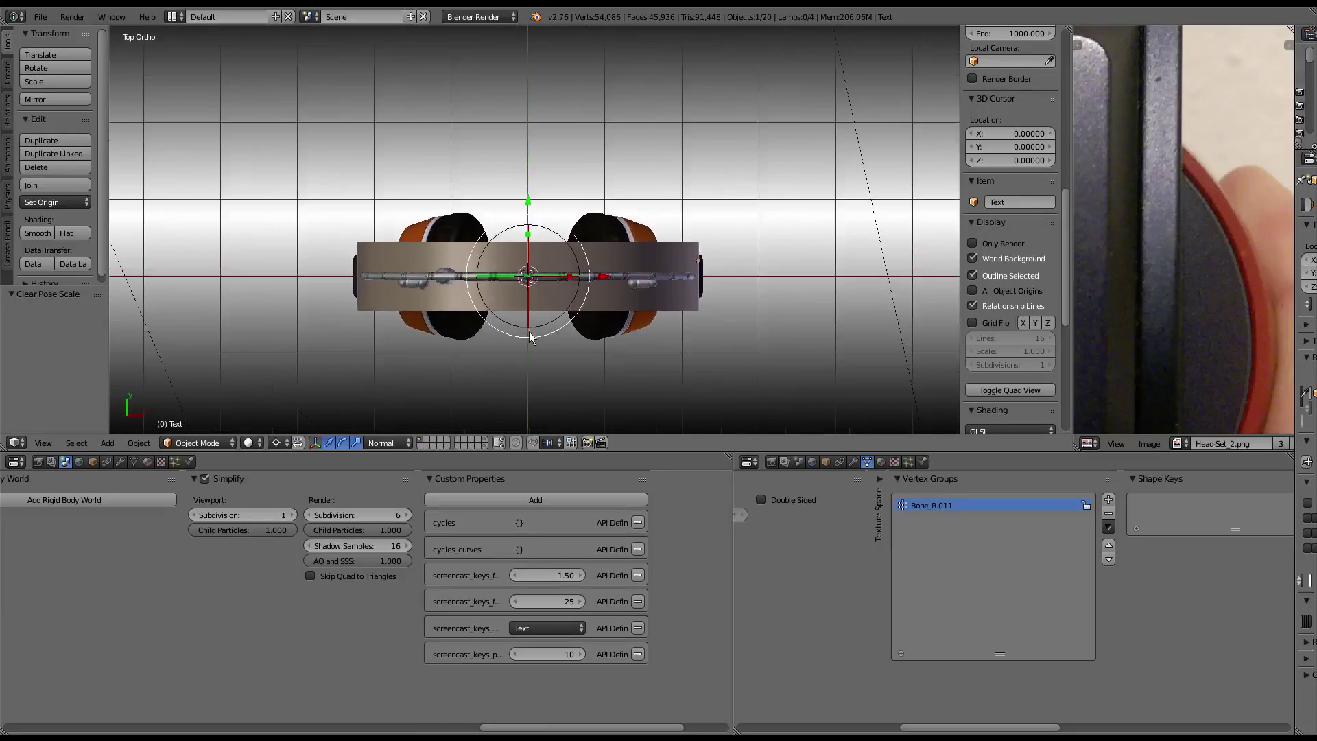
# - Make a linked duplicate Text.001 of the logo and rotate it 180° about the origin
pyautogui.hotkey('alt', 'd')
pyautogui.rightClick(727, 331)
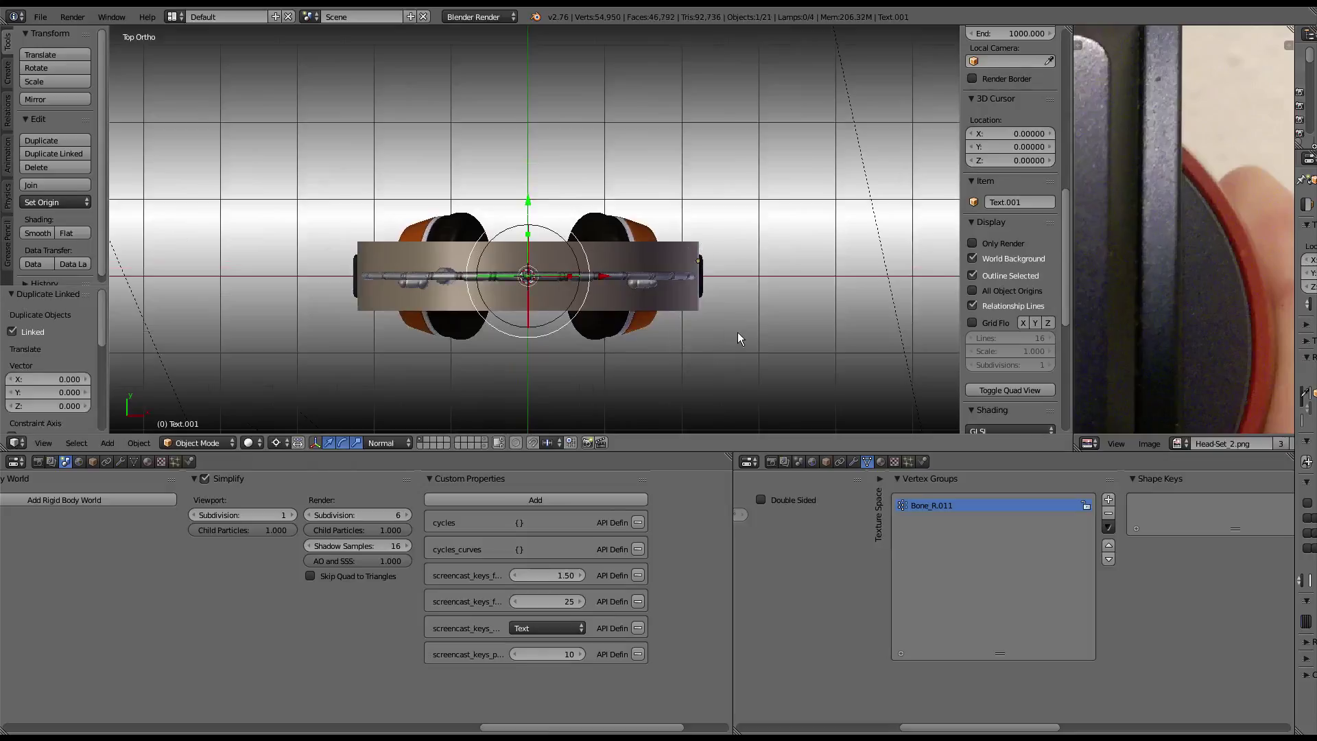
pyautogui.press('r')
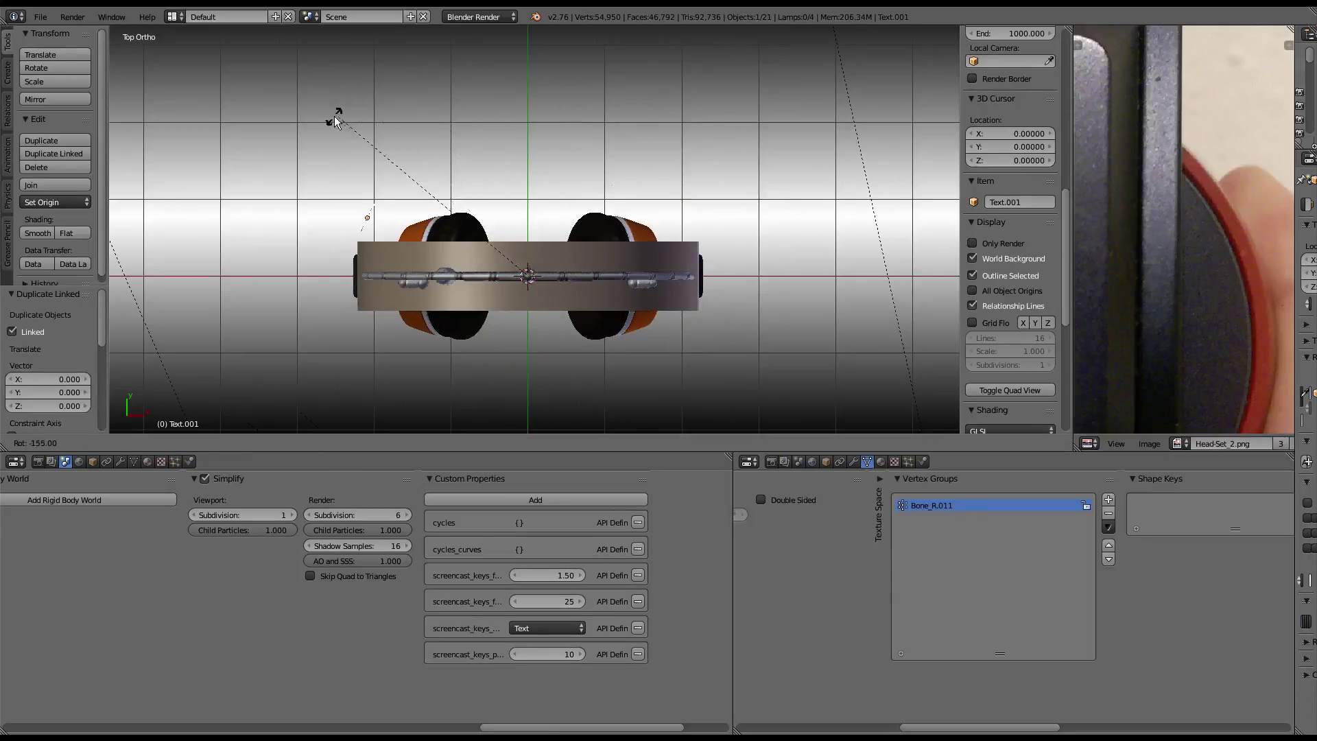
pyautogui.click(284, 206)
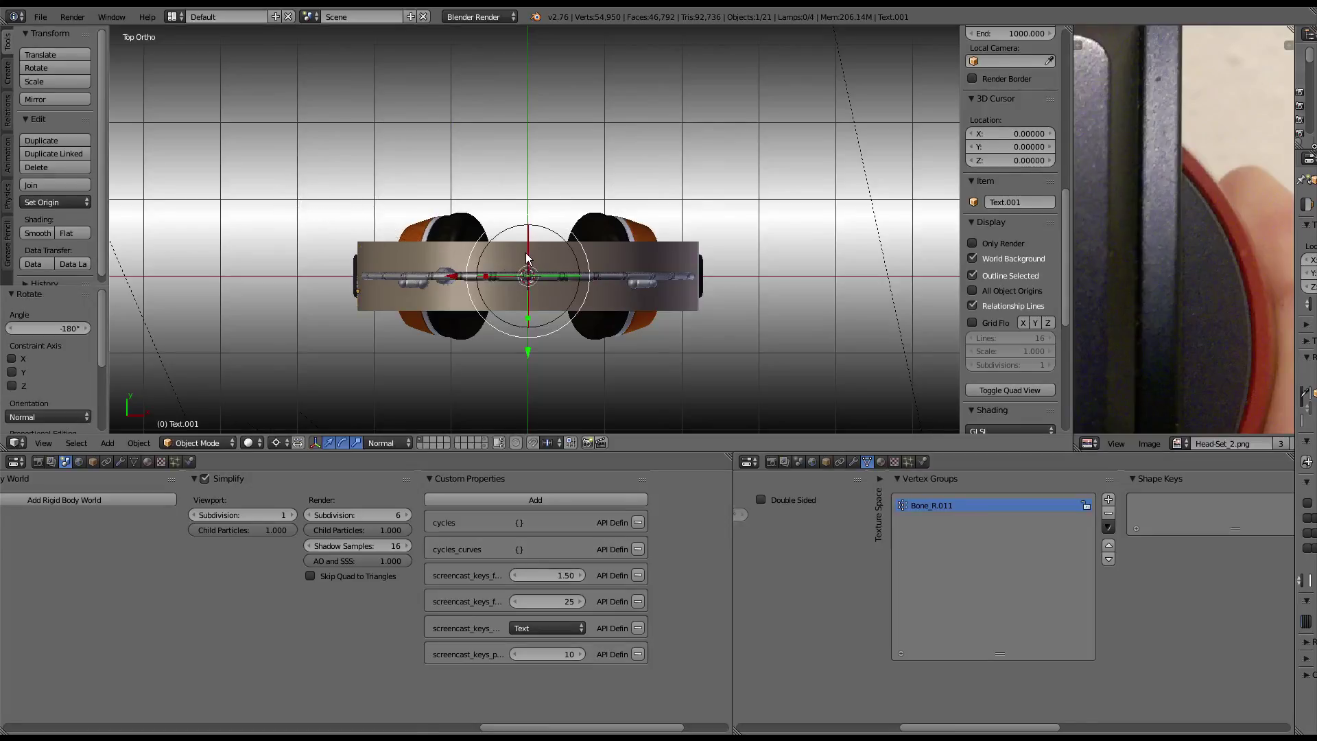
pyautogui.scroll(-2, 283, 206)
pyautogui.moveTo(480, 309)
pyautogui.mouseDown(button='middle')
pyautogui.moveTo(571, 146)
pyautogui.moveTo(690, 118)
pyautogui.moveTo(598, 155)
pyautogui.moveTo(667, 133)
pyautogui.moveTo(618, 288)
pyautogui.mouseUp(button='middle')
pyautogui.scroll(5, 571, 147)
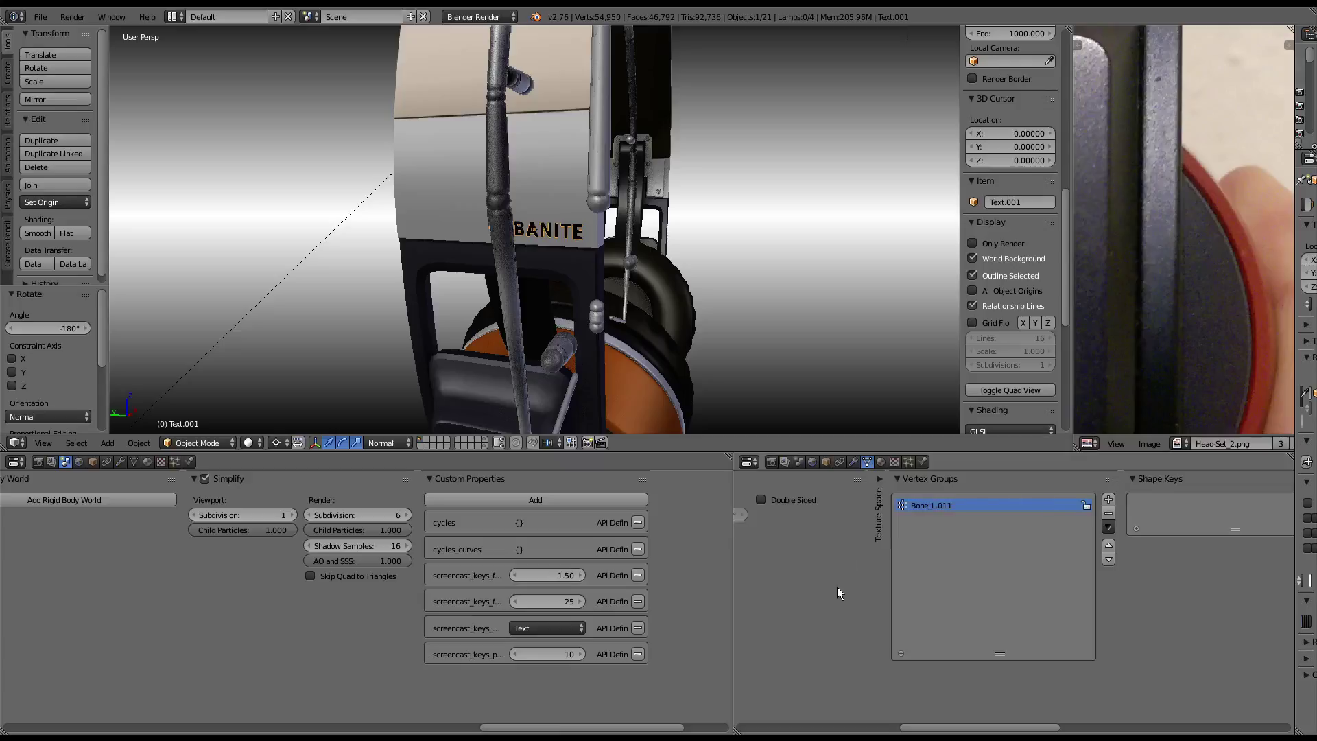
# - Maximize the 3D view, scale a headband bone, and test-rotate Bone_L.010
pyautogui.hotkey('ctrl', 'Up')
pyautogui.moveTo(718, 323)
pyautogui.mouseDown(button='middle')
pyautogui.moveTo(665, 336)
pyautogui.moveTo(524, 336)
pyautogui.moveTo(719, 324)
pyautogui.moveTo(492, 332)
pyautogui.moveTo(641, 371)
pyautogui.moveTo(804, 473)
pyautogui.mouseUp(button='middle')
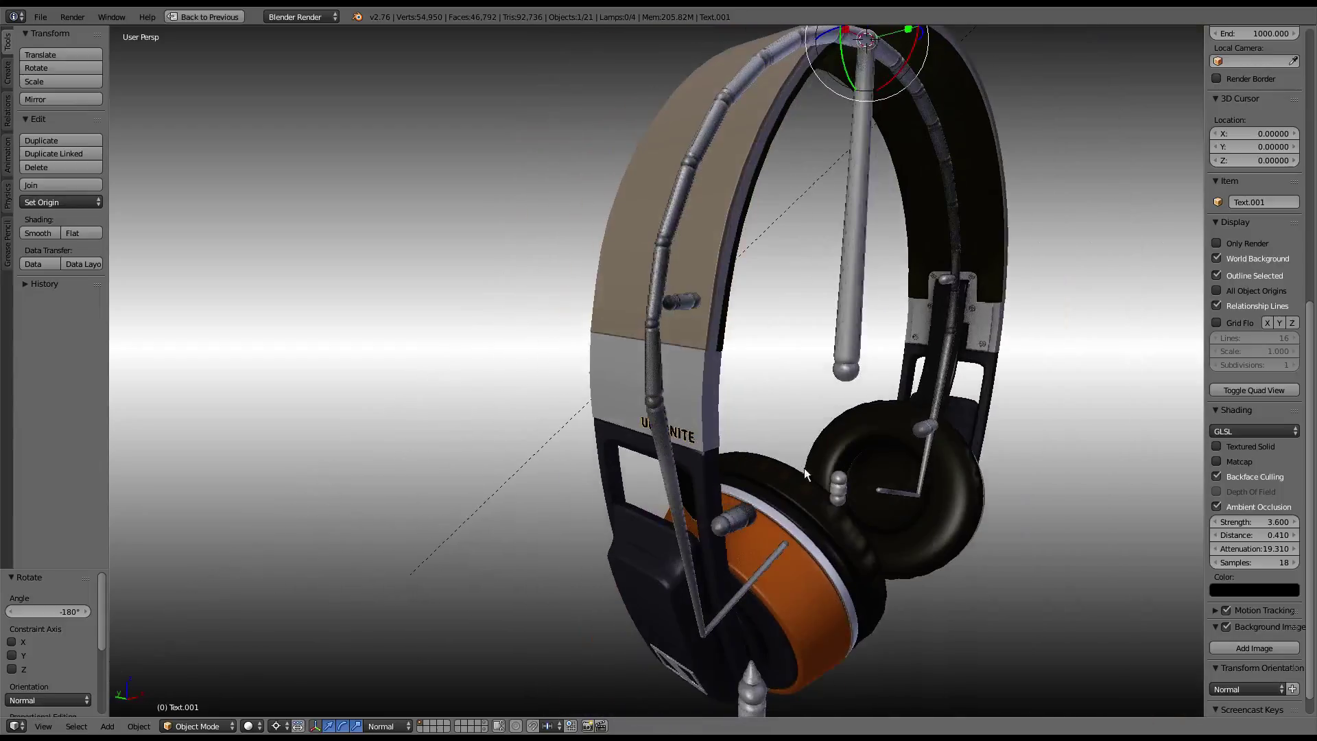
pyautogui.rightClick(833, 490)
pyautogui.press('s')
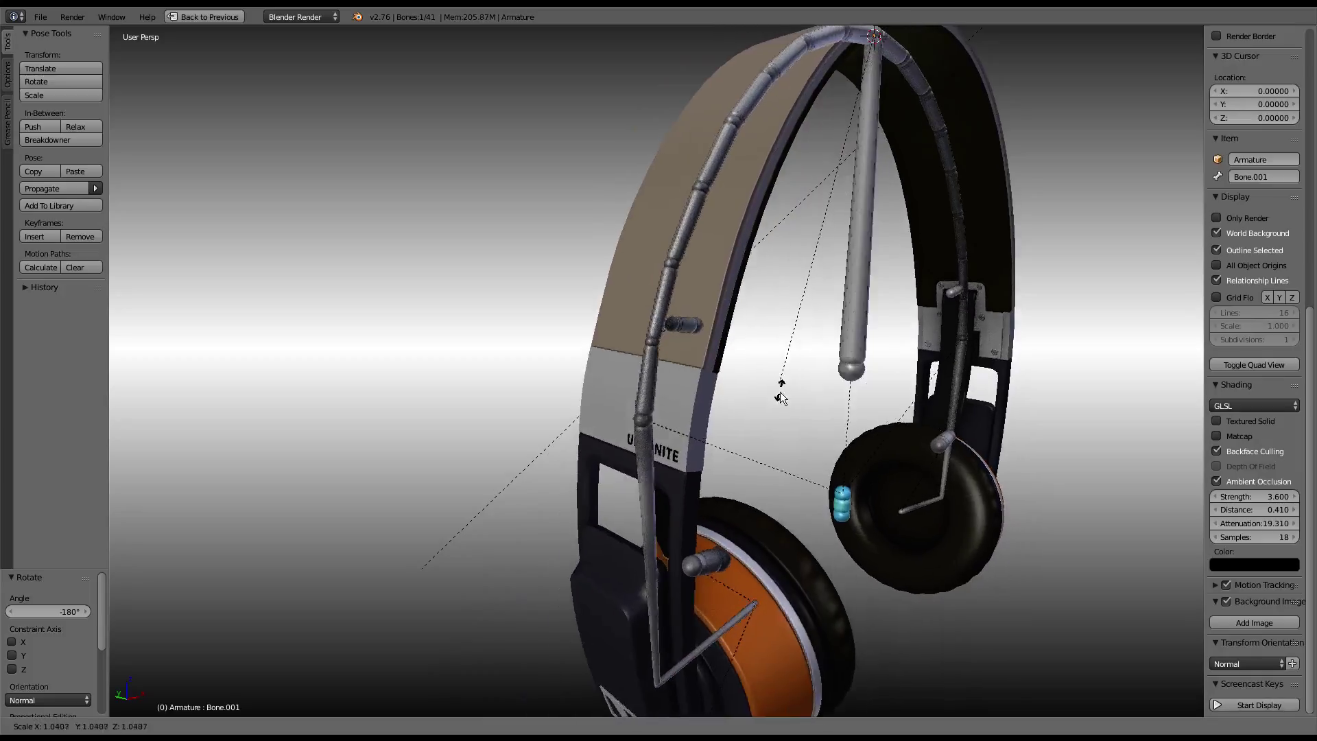
pyautogui.click(779, 401)
pyautogui.moveTo(779, 403)
pyautogui.mouseDown(button='middle')
pyautogui.moveTo(671, 299)
pyautogui.moveTo(617, 353)
pyautogui.mouseUp(button='middle')
pyautogui.rightClick(617, 360)
pyautogui.press('r')
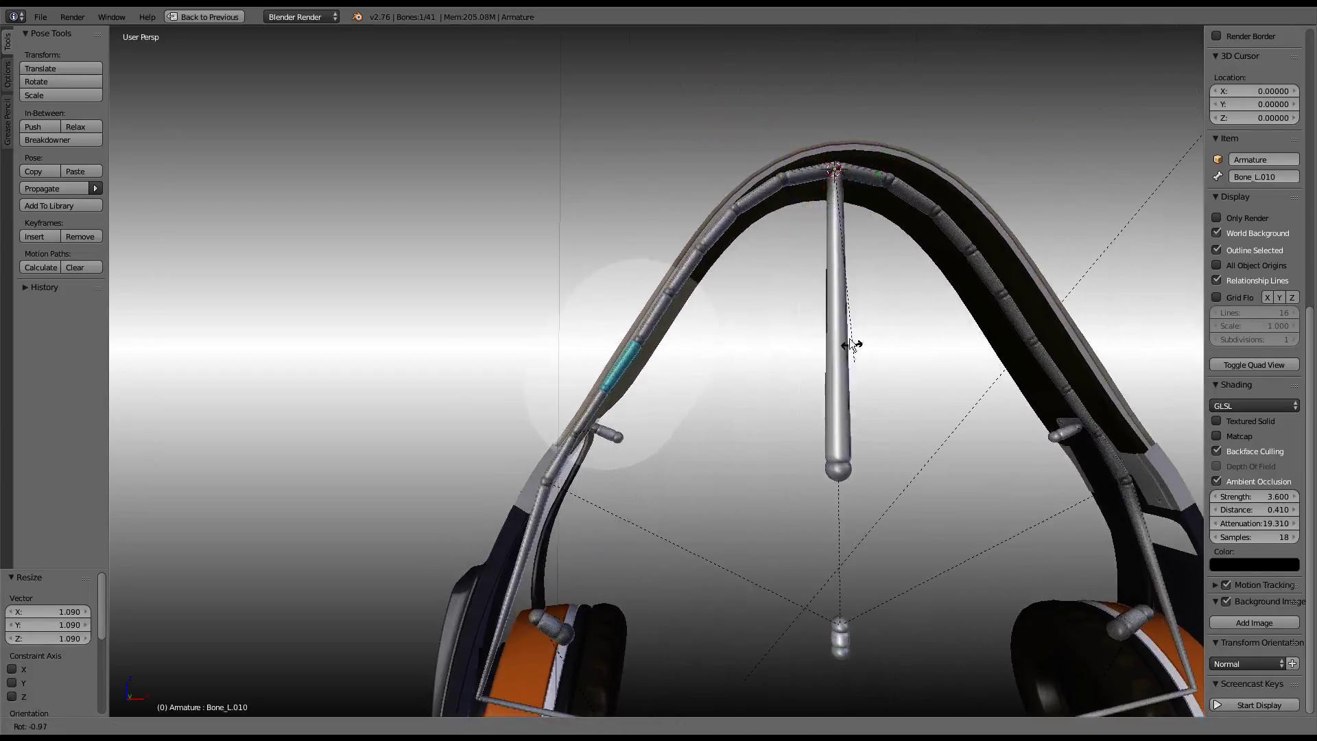
pyautogui.rightClick(710, 504)
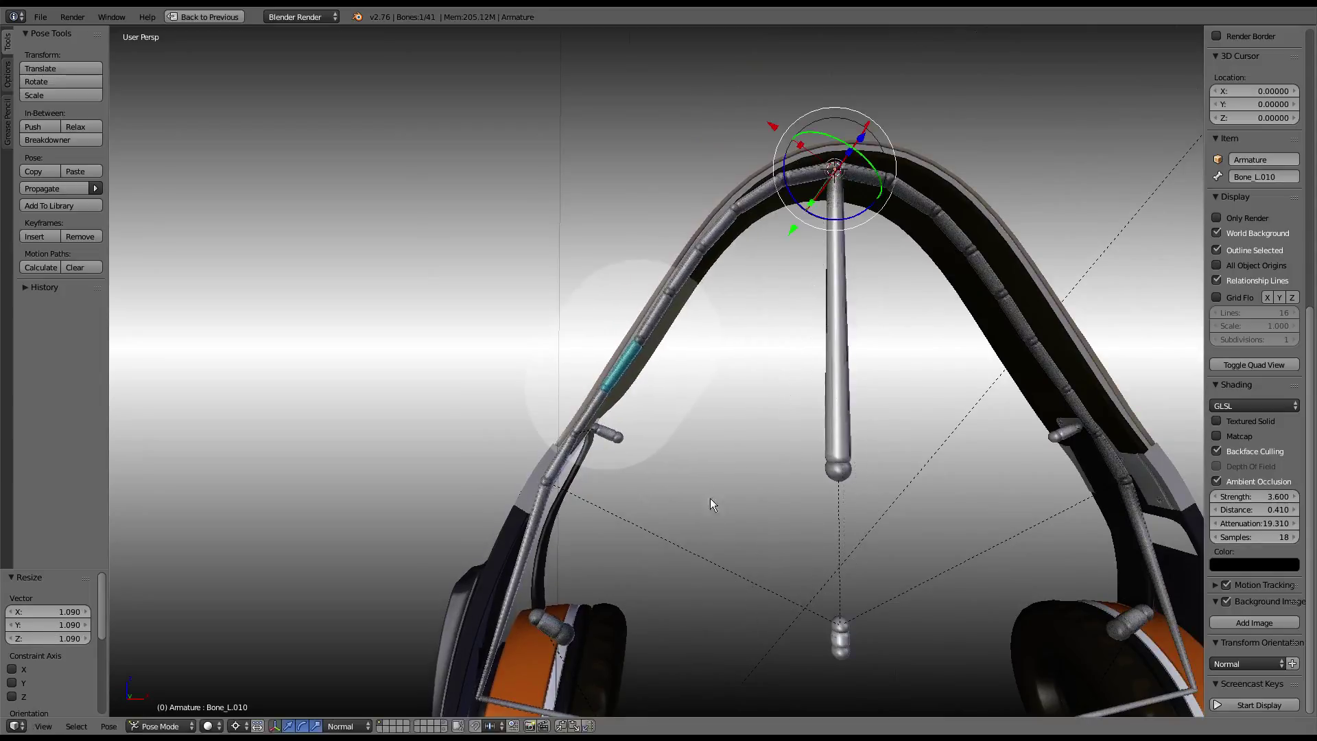
# - Select all rig bones and clear their pose rotation and scale
pyautogui.rightClick(834, 630)
pyautogui.press('a')
pyautogui.press('a')
pyautogui.hotkey('alt', 'r')
pyautogui.hotkey('alt', 's')
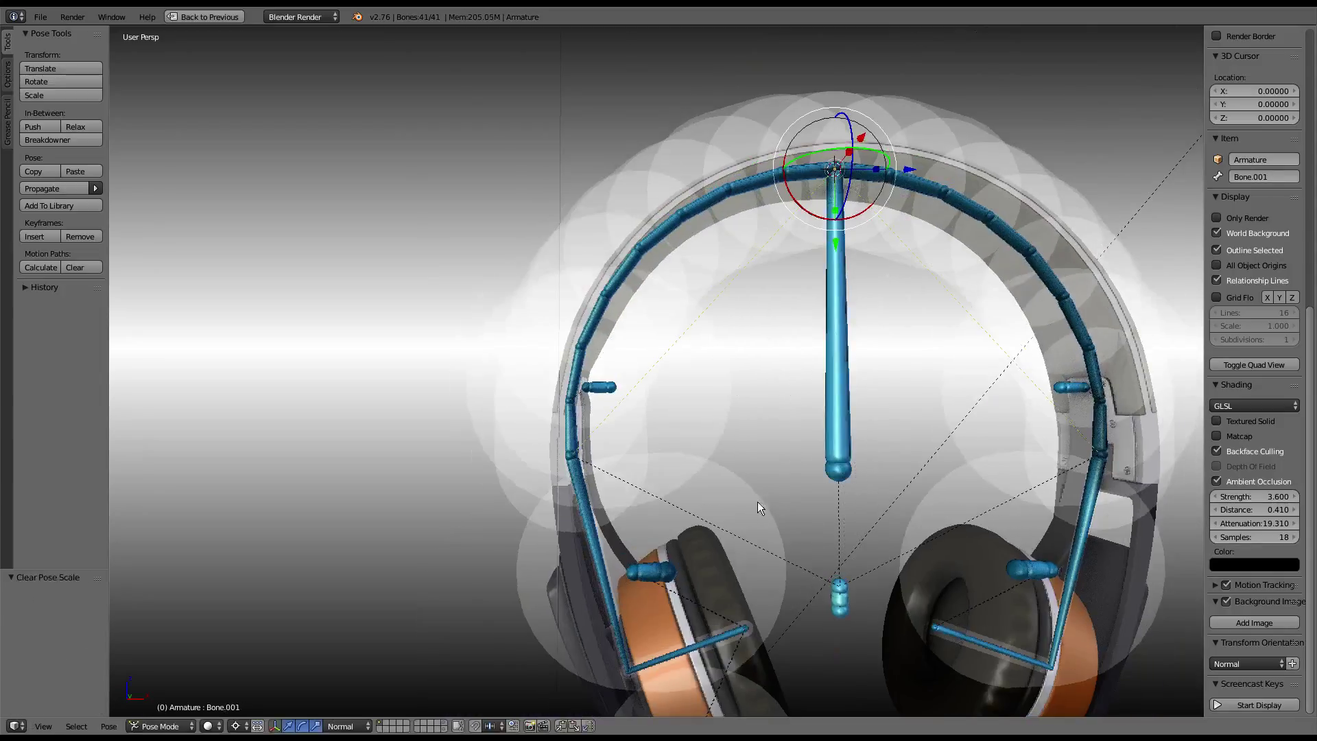
pyautogui.moveTo(757, 501)
pyautogui.mouseDown(button='middle')
pyautogui.moveTo(805, 397)
pyautogui.moveTo(743, 360)
pyautogui.moveTo(620, 356)
pyautogui.mouseUp(button='middle')
pyautogui.scroll(5, 577, 257)
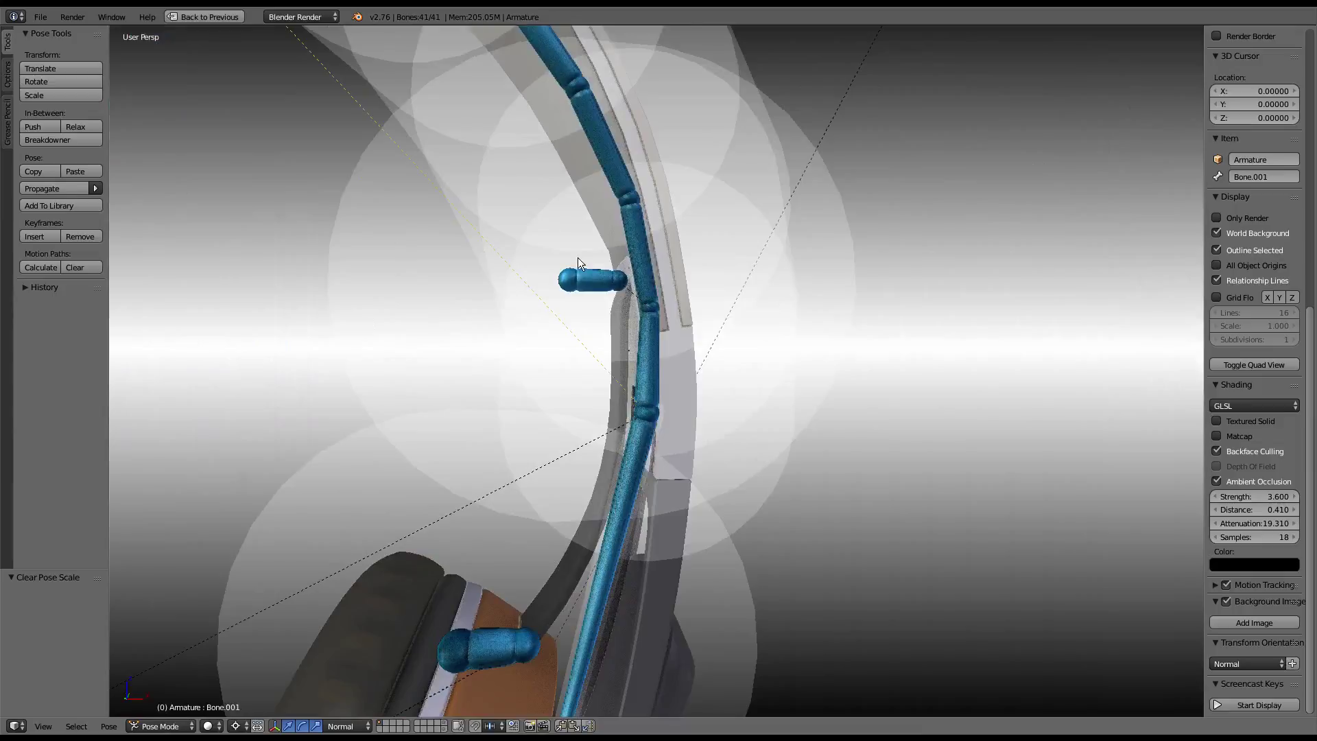
pyautogui.moveTo(578, 257)
pyautogui.mouseDown(button='middle')
pyautogui.moveTo(594, 299)
pyautogui.moveTo(661, 301)
pyautogui.mouseUp(button='middle')
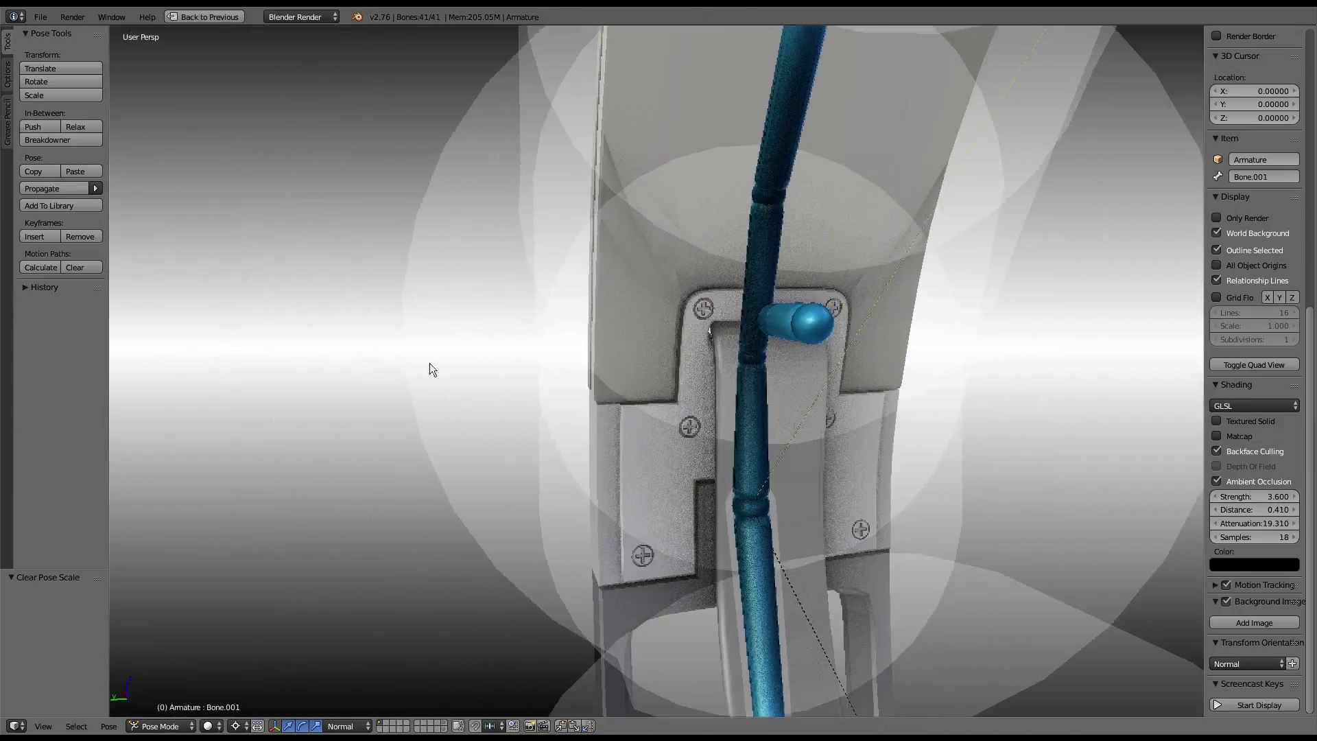
# - Return to Object Mode and select the armature
pyautogui.click(161, 725)
pyautogui.click(171, 674)
pyautogui.moveTo(480, 476)
pyautogui.mouseDown(button='middle')
pyautogui.moveTo(502, 369)
pyautogui.moveTo(657, 398)
pyautogui.moveTo(713, 307)
pyautogui.mouseUp(button='middle')
pyautogui.press('a')
pyautogui.scroll(-3, 713, 307)
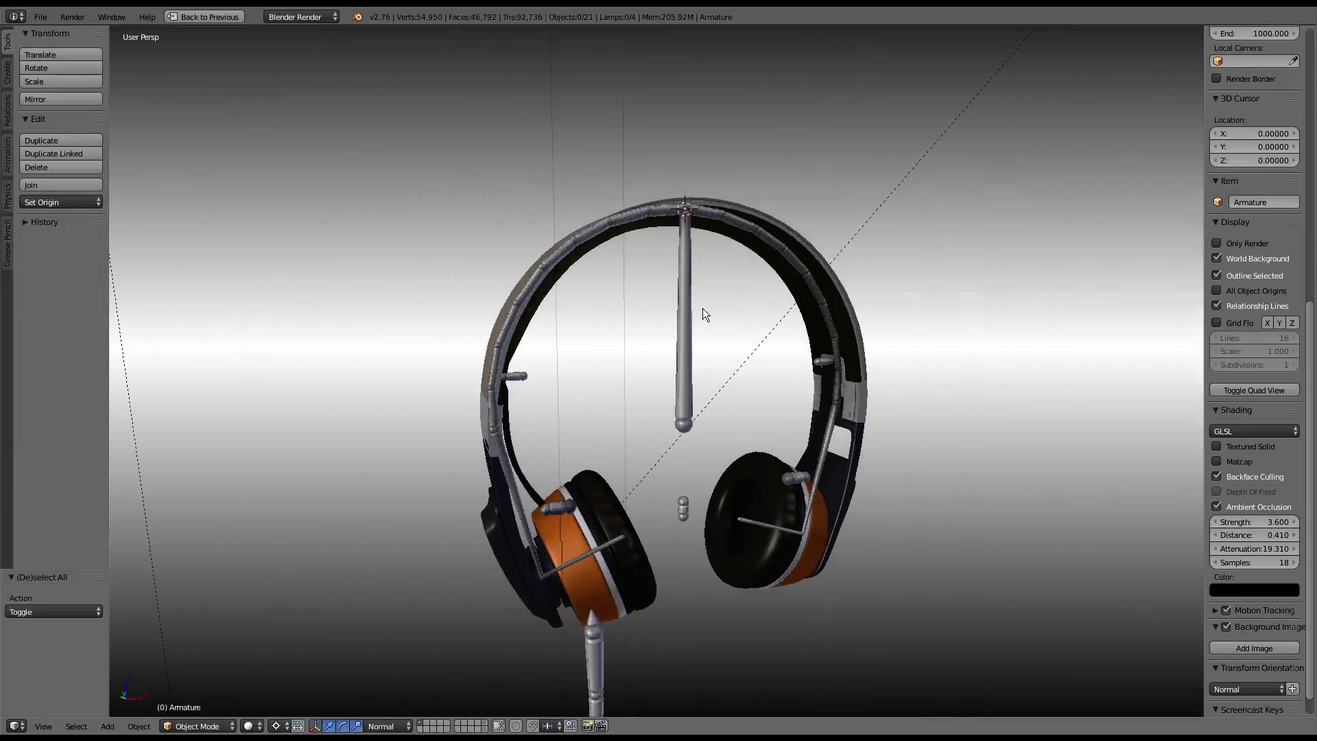
pyautogui.rightClick(690, 314)
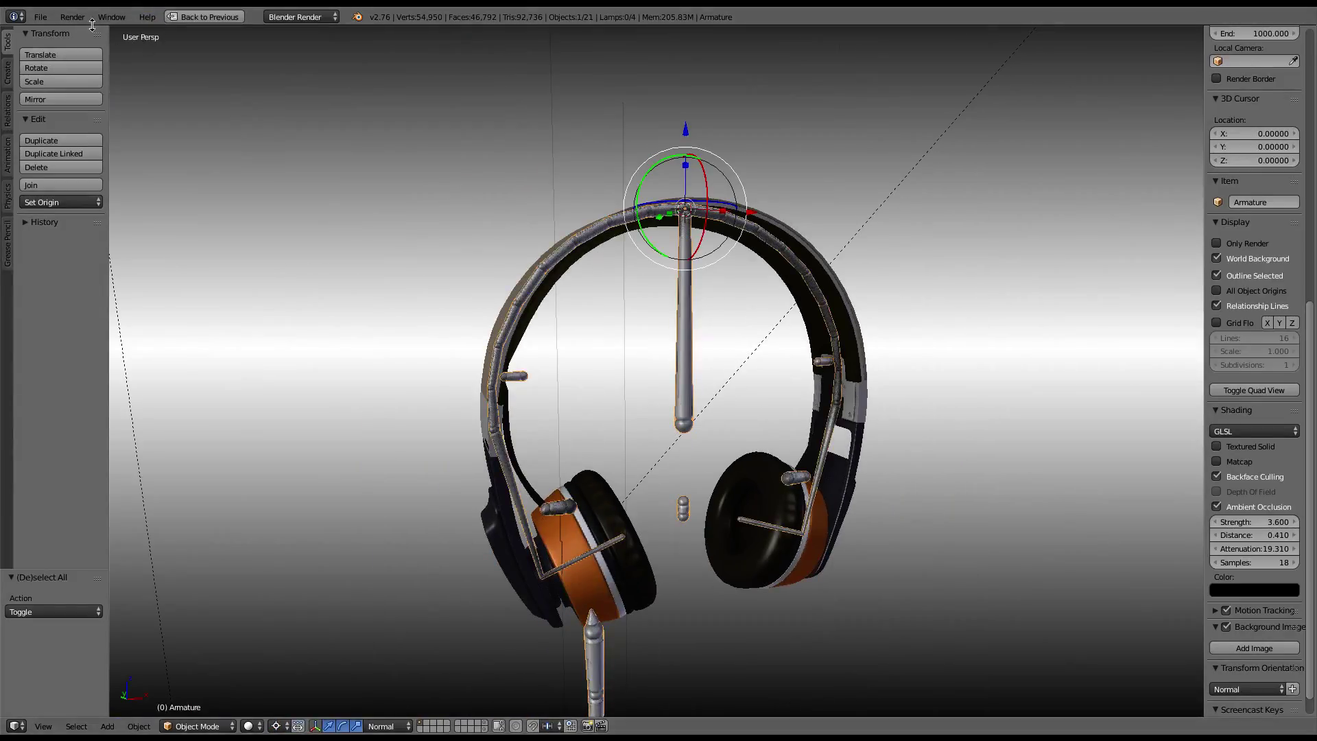
pyautogui.click(42, 19)
# - Hide the armature and open the bracket panel Plane.004 in Edit Mode
pyautogui.scroll(4, 810, 387)
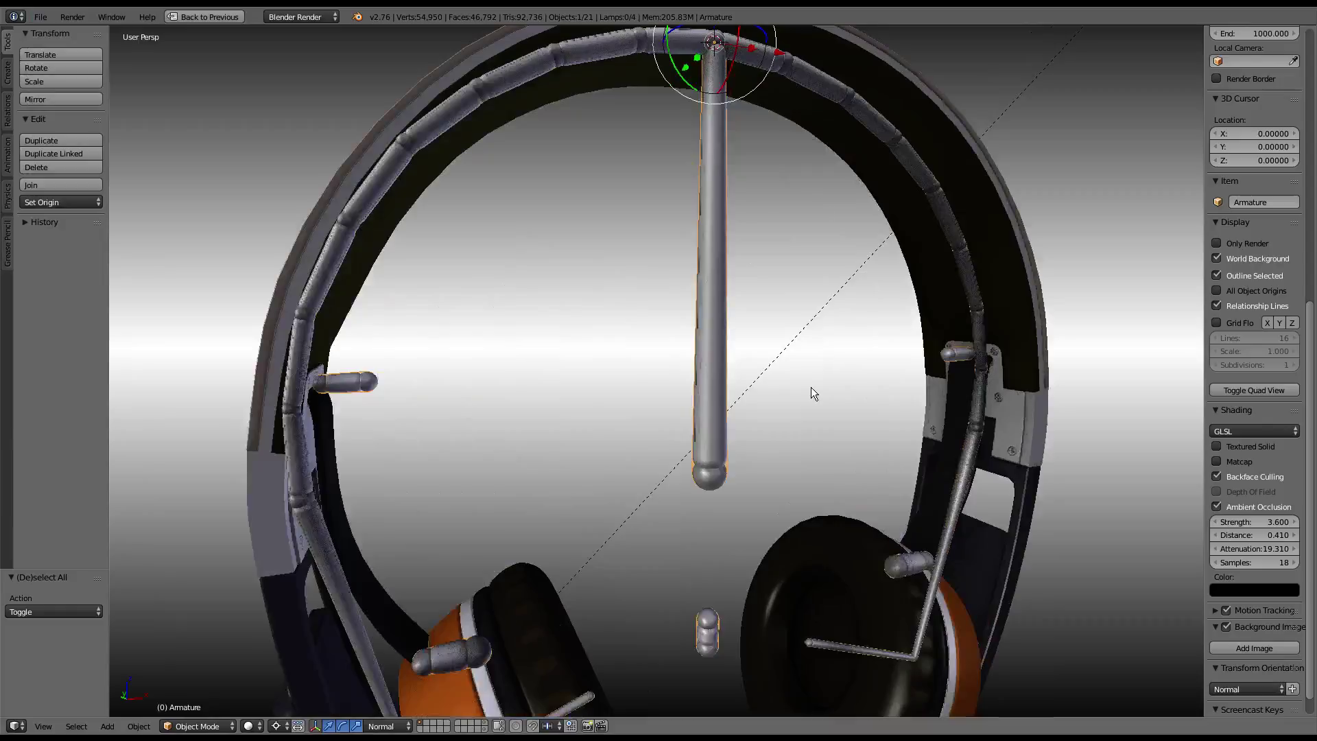
pyautogui.press('h')
pyautogui.scroll(2, 892, 308)
pyautogui.scroll(1, 755, 350)
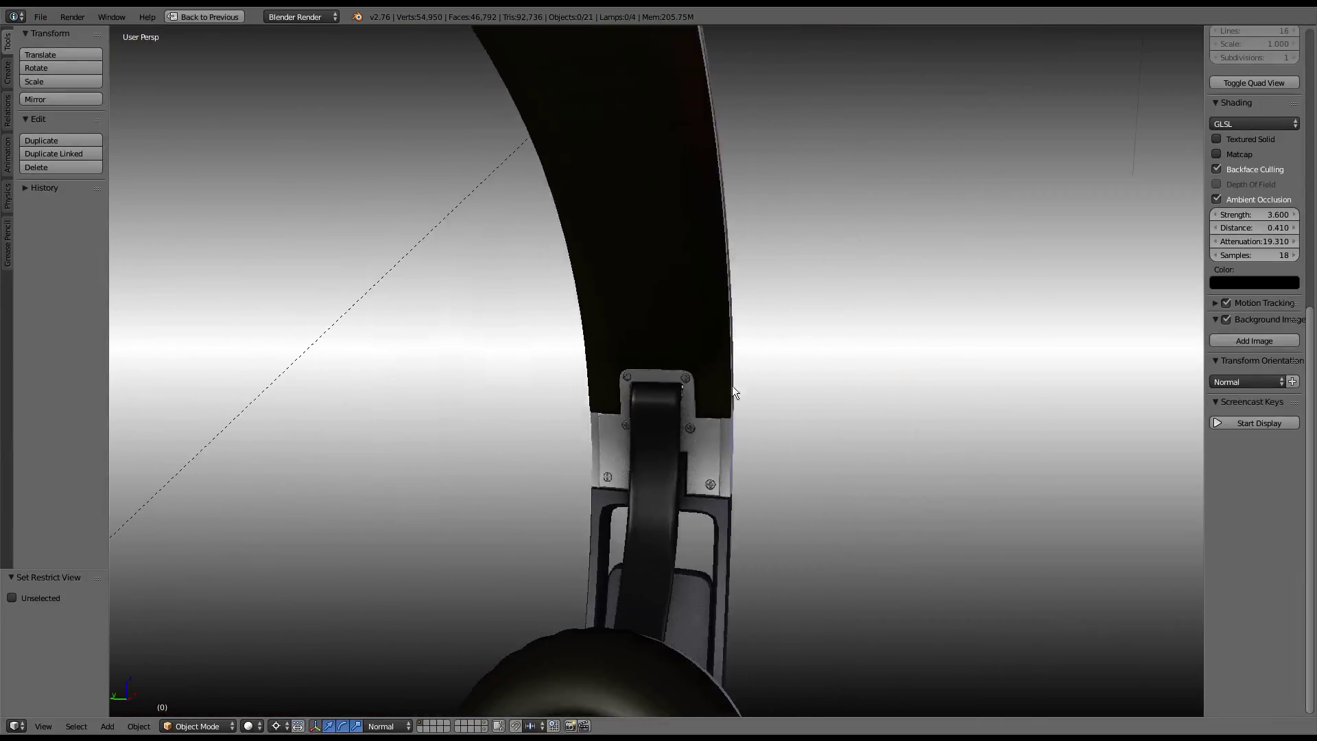
pyautogui.scroll(2, 741, 363)
pyautogui.scroll(1, 761, 350)
pyautogui.moveTo(768, 347)
pyautogui.mouseDown(button='middle')
pyautogui.moveTo(873, 315)
pyautogui.moveTo(787, 310)
pyautogui.mouseUp(button='middle')
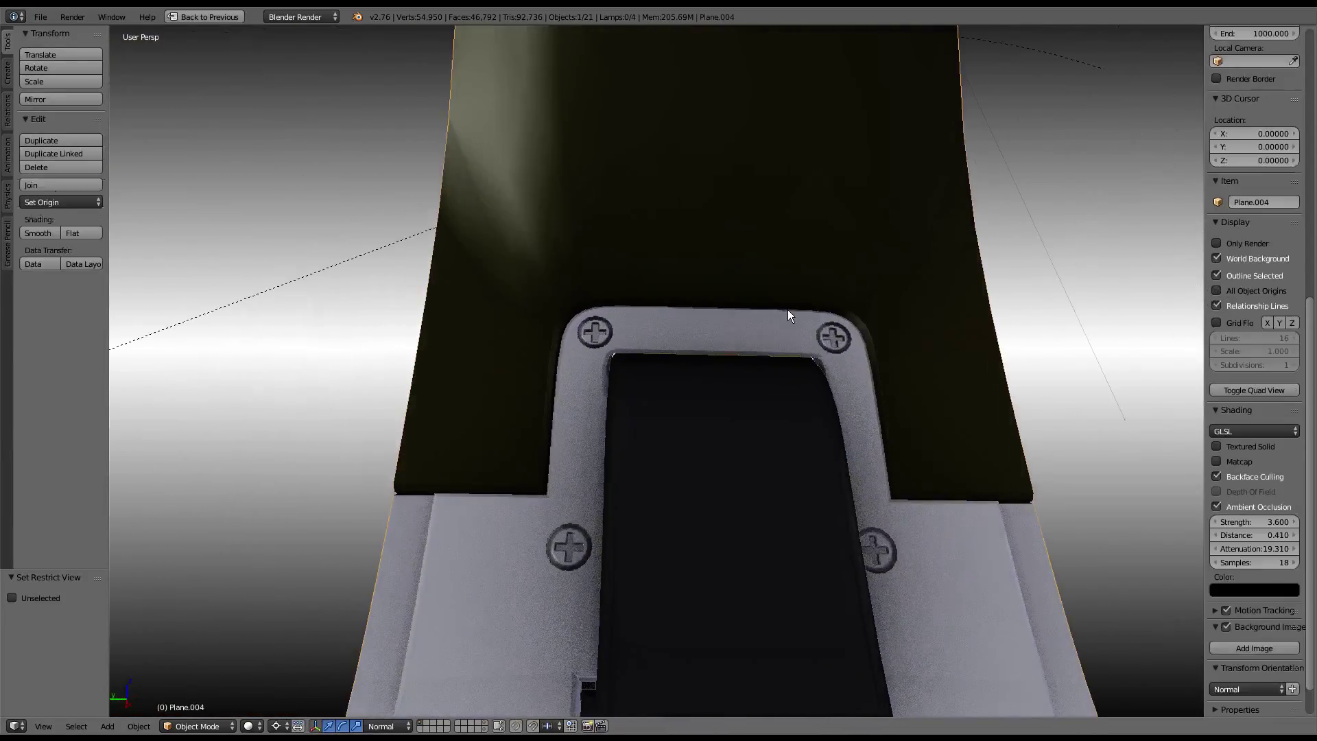
pyautogui.rightClick(786, 329)
pyautogui.press('Tab')
# - Select the face loop along the slot's inner rim plus the lower-left rim face
pyautogui.scroll(1, 777, 391)
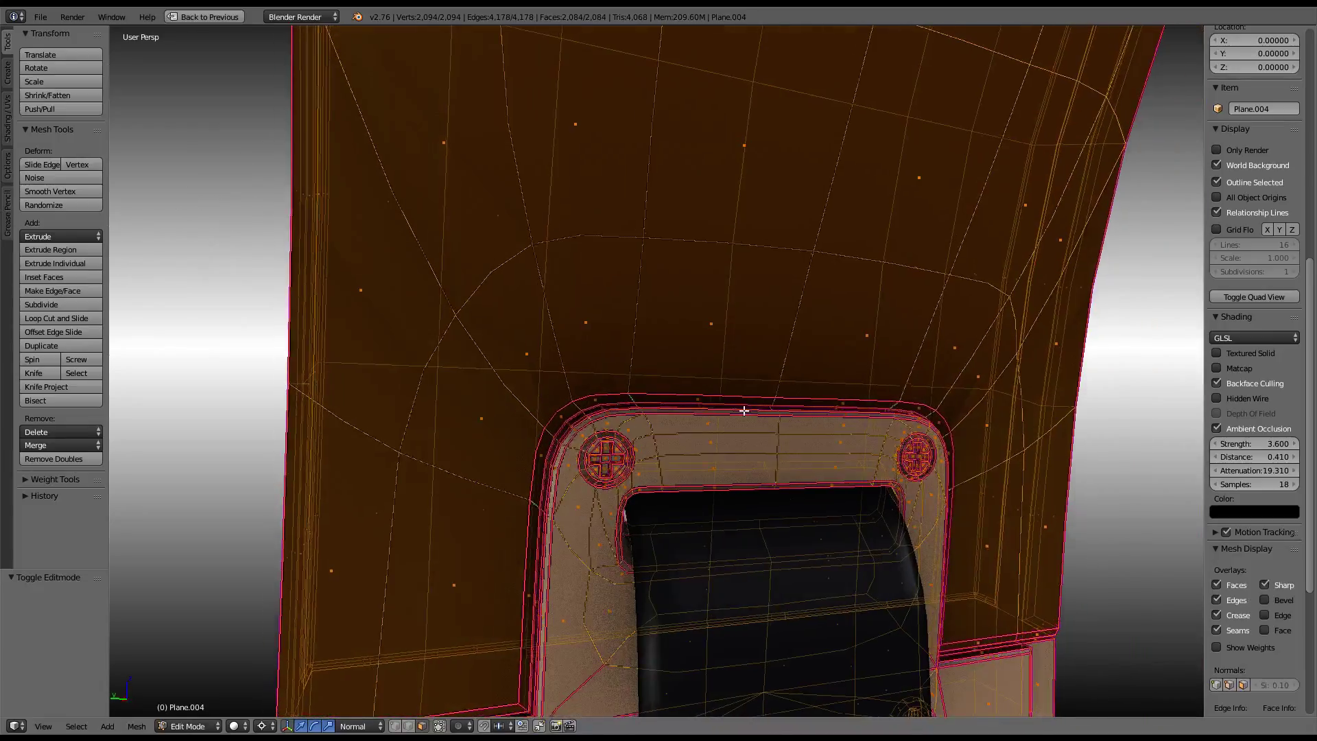
pyautogui.scroll(1, 776, 388)
pyautogui.scroll(1, 776, 382)
pyautogui.moveTo(775, 382)
pyautogui.mouseDown(button='middle')
pyautogui.moveTo(835, 482)
pyautogui.moveTo(678, 387)
pyautogui.mouseUp(button='middle')
pyautogui.keyDown('alt'); pyautogui.rightClick(663, 369); pyautogui.keyUp('alt')
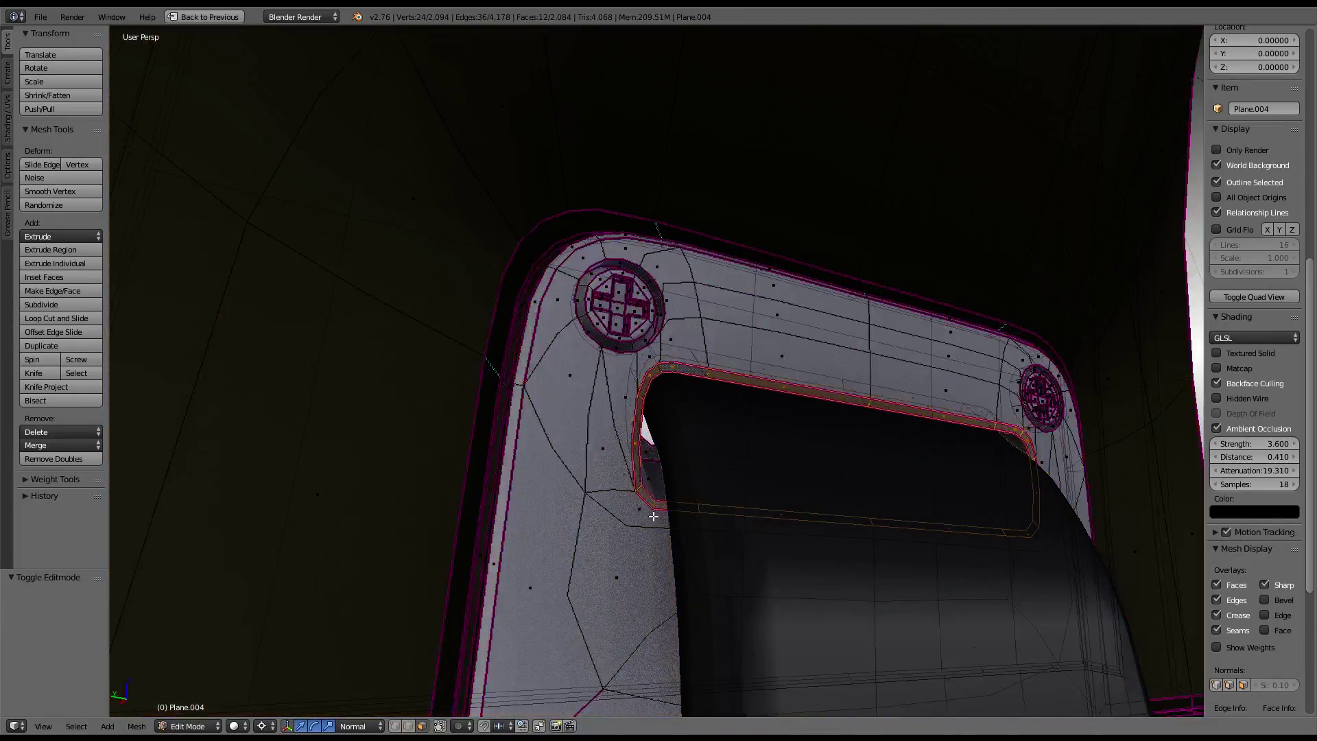
pyautogui.moveTo(655, 478); pyautogui.dragTo(684, 500, button='middle')
pyautogui.keyDown('shift'); pyautogui.rightClick(713, 541); pyautogui.keyUp('shift')
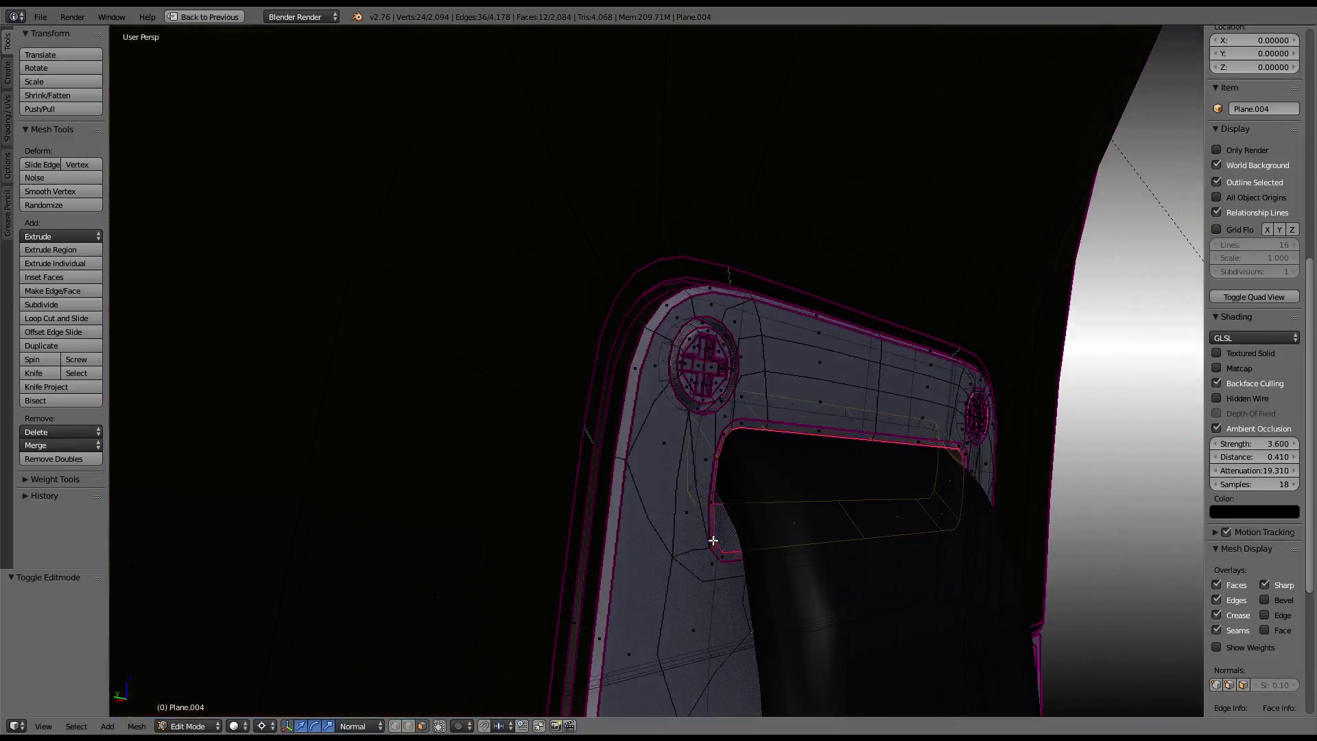
# - Grow the selection to the connected rim faces and inspect it from several angles
pyautogui.moveTo(740, 520)
pyautogui.mouseDown(button='middle')
pyautogui.moveTo(673, 461)
pyautogui.moveTo(782, 498)
pyautogui.mouseUp(button='middle')
pyautogui.scroll(5, 695, 463)
pyautogui.moveTo(844, 535); pyautogui.dragTo(682, 424, button='middle')
pyautogui.scroll(-5, 683, 423)
pyautogui.press('l')
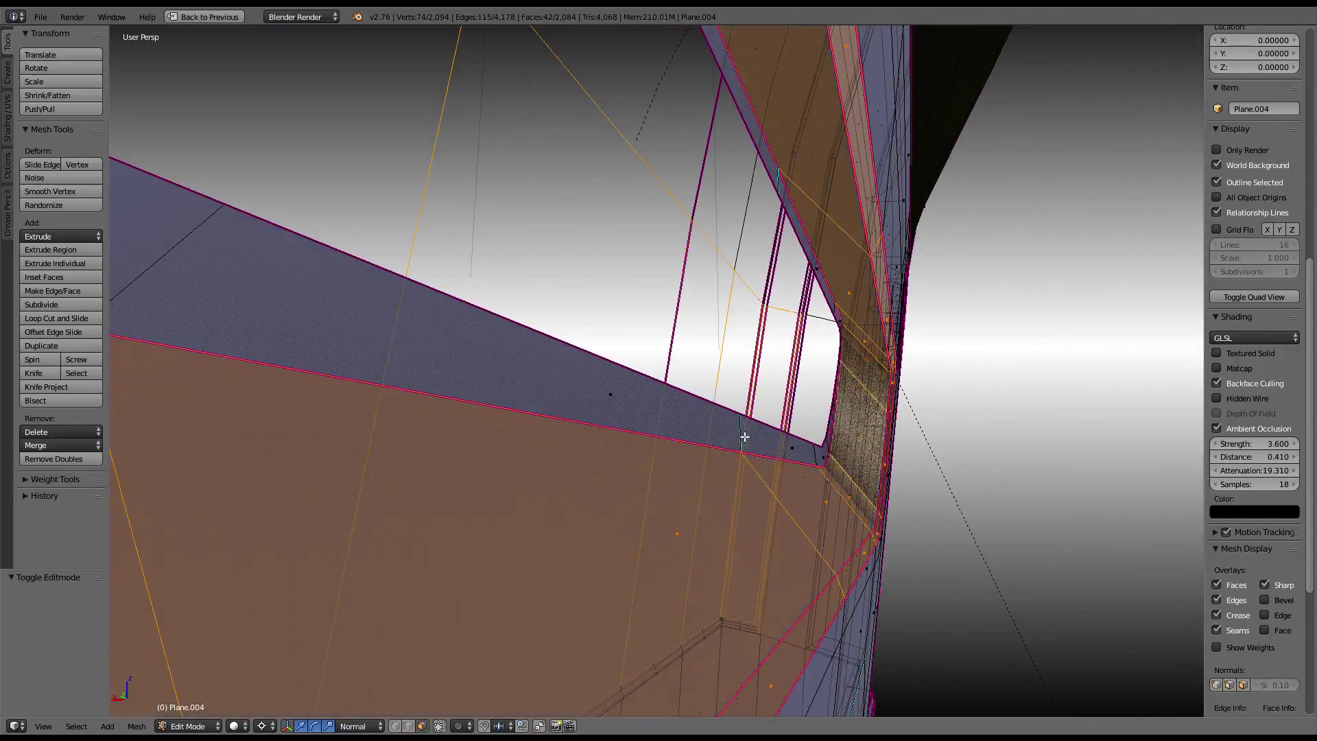
pyautogui.scroll(5, 744, 435)
pyautogui.press('KP_8')
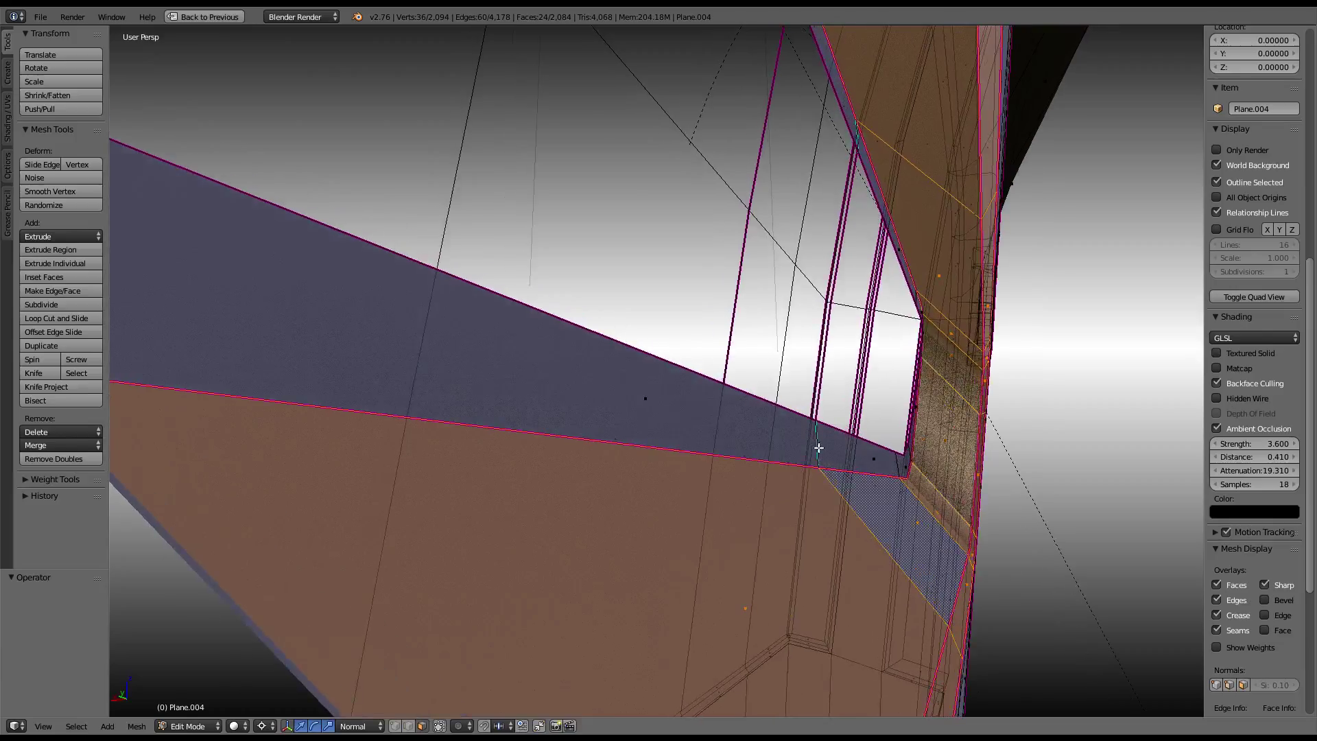
# - Extend the rim selection, change the transform pivot point, and enable rotation handles
pyautogui.press('l')
pyautogui.scroll(-5, 819, 451)
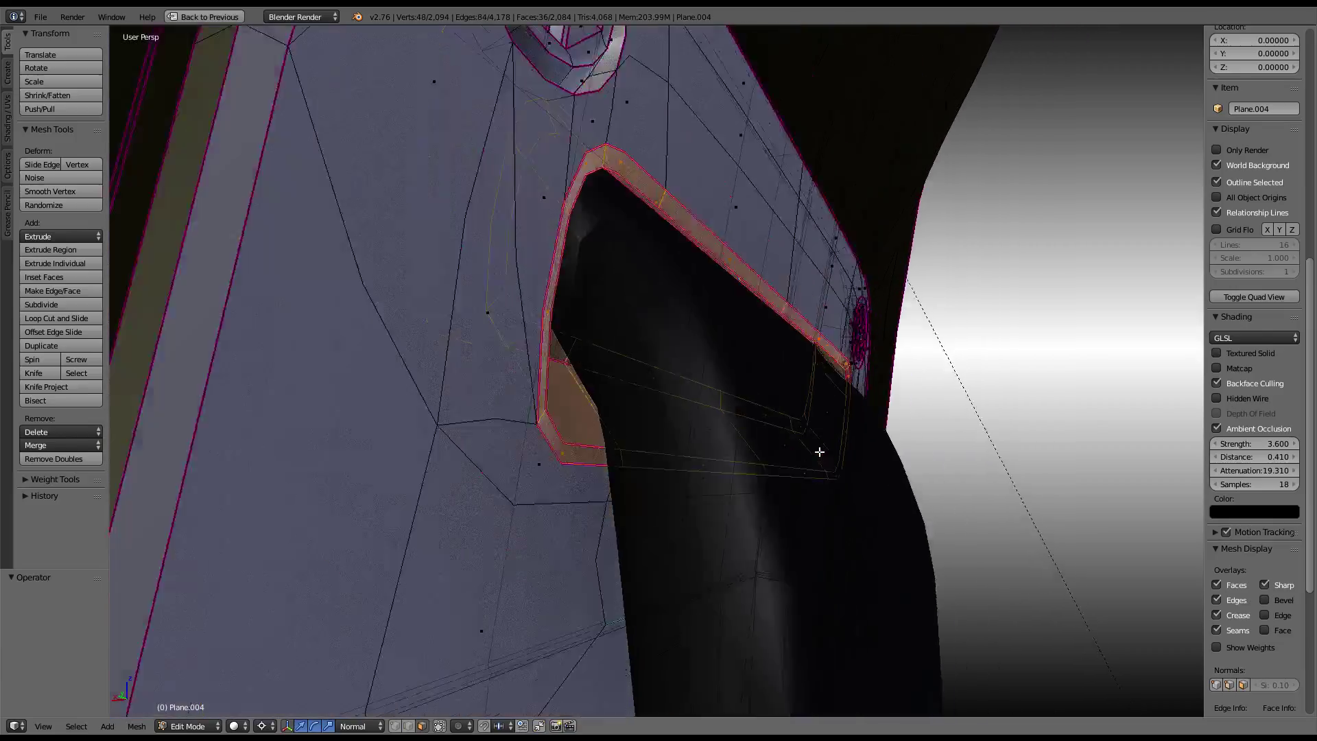
pyautogui.moveTo(818, 447)
pyautogui.mouseDown(button='middle')
pyautogui.moveTo(776, 455)
pyautogui.moveTo(847, 459)
pyautogui.moveTo(737, 467)
pyautogui.moveTo(761, 482)
pyautogui.mouseUp(button='middle')
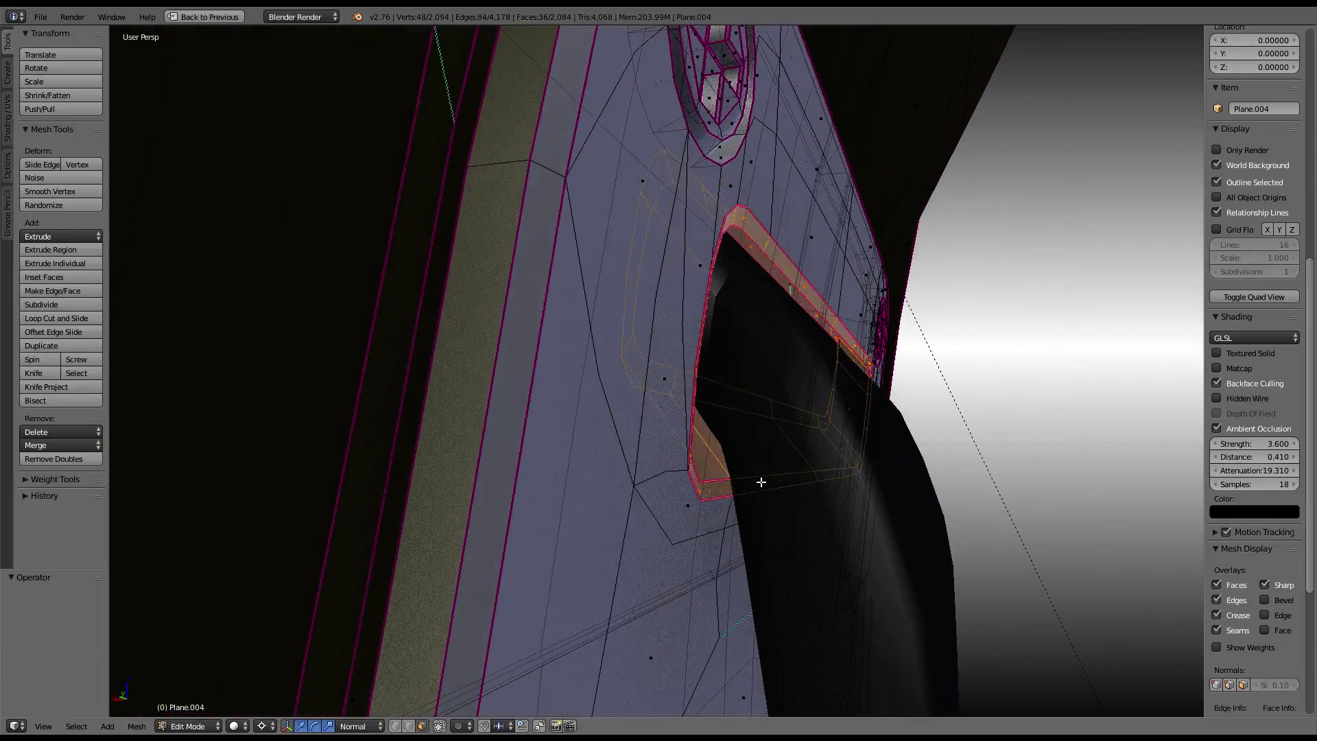
pyautogui.click(269, 726)
pyautogui.click(251, 731)
pyautogui.click(295, 657)
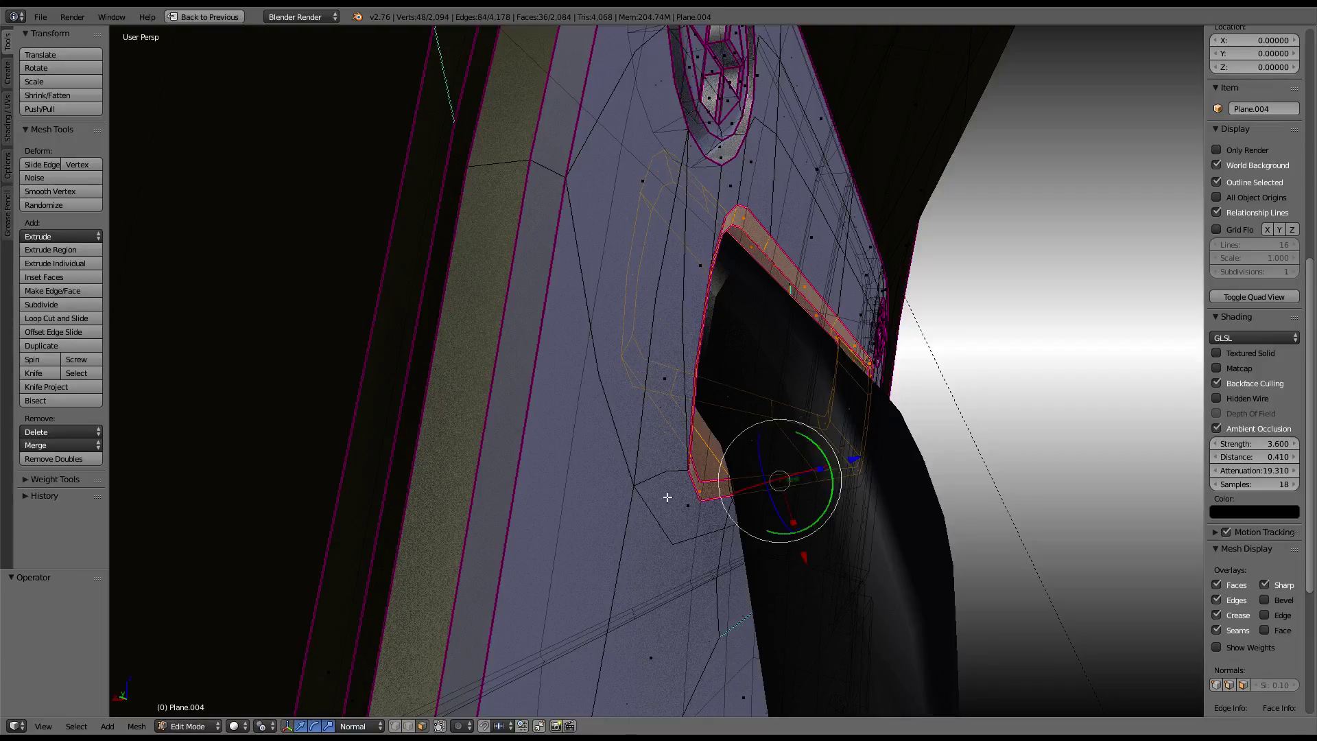
# - Adjust the selection to include the extra face at the slot's lower corner
pyautogui.moveTo(534, 542); pyautogui.dragTo(690, 433, button='middle')
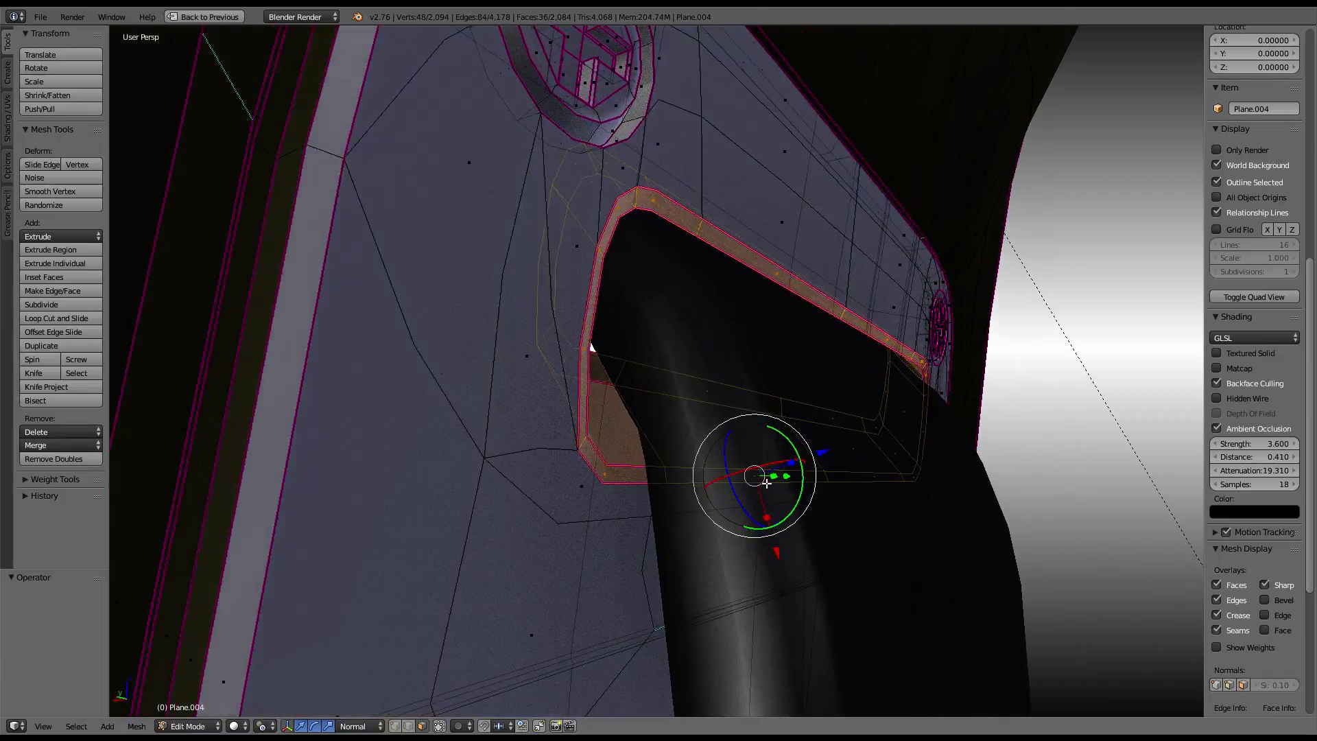
pyautogui.keyDown('shift'); pyautogui.rightClick(725, 485); pyautogui.keyUp('shift')
pyautogui.moveTo(725, 485)
pyautogui.mouseDown(button='middle')
pyautogui.moveTo(754, 473)
pyautogui.moveTo(674, 464)
pyautogui.moveTo(750, 455)
pyautogui.moveTo(788, 485)
pyautogui.moveTo(787, 558)
pyautogui.moveTo(720, 573)
pyautogui.moveTo(779, 558)
pyautogui.mouseUp(button='middle')
pyautogui.keyDown('shift'); pyautogui.rightClick(755, 473); pyautogui.keyUp('shift')
pyautogui.keyDown('shift'); pyautogui.rightClick(602, 489); pyautogui.keyUp('shift')
# - Move the selected corner faces outward (Z −0.017) and leave Edit Mode
pyautogui.press('g')
pyautogui.press('Escape')
pyautogui.press('g')
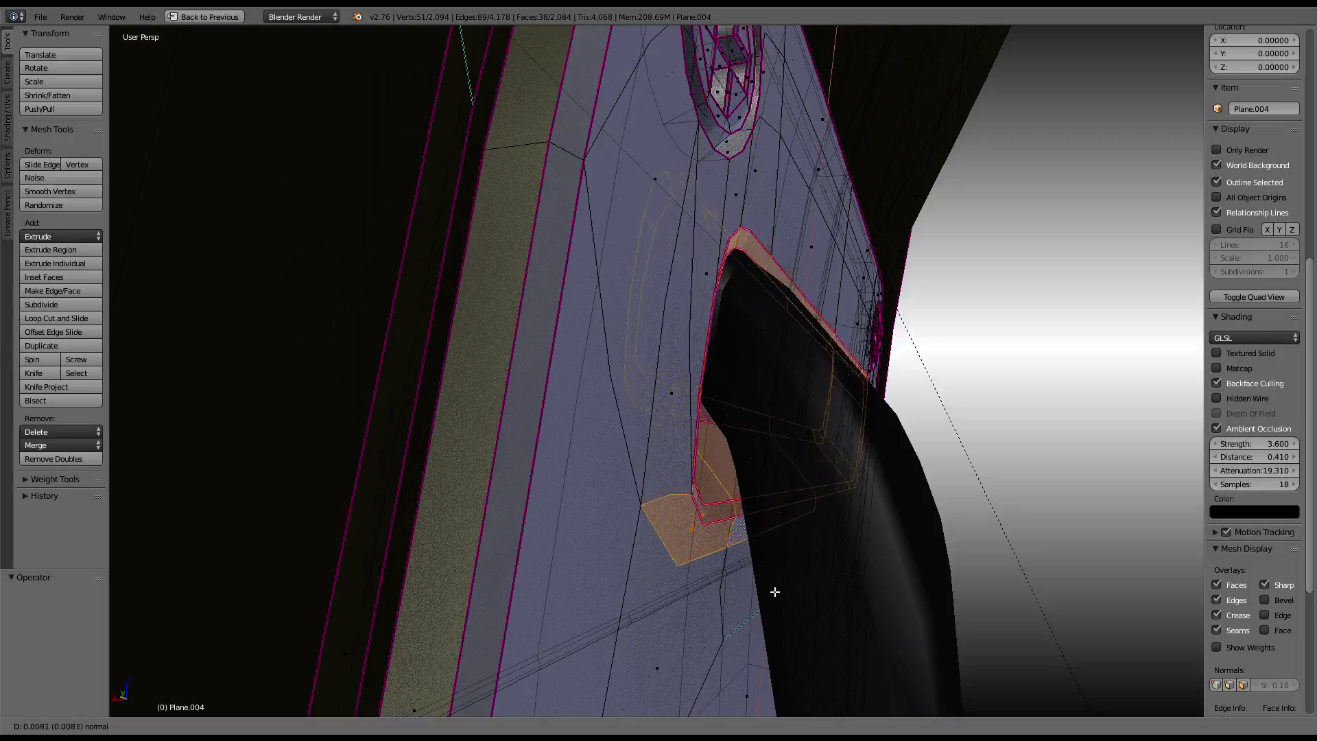
pyautogui.press('Escape')
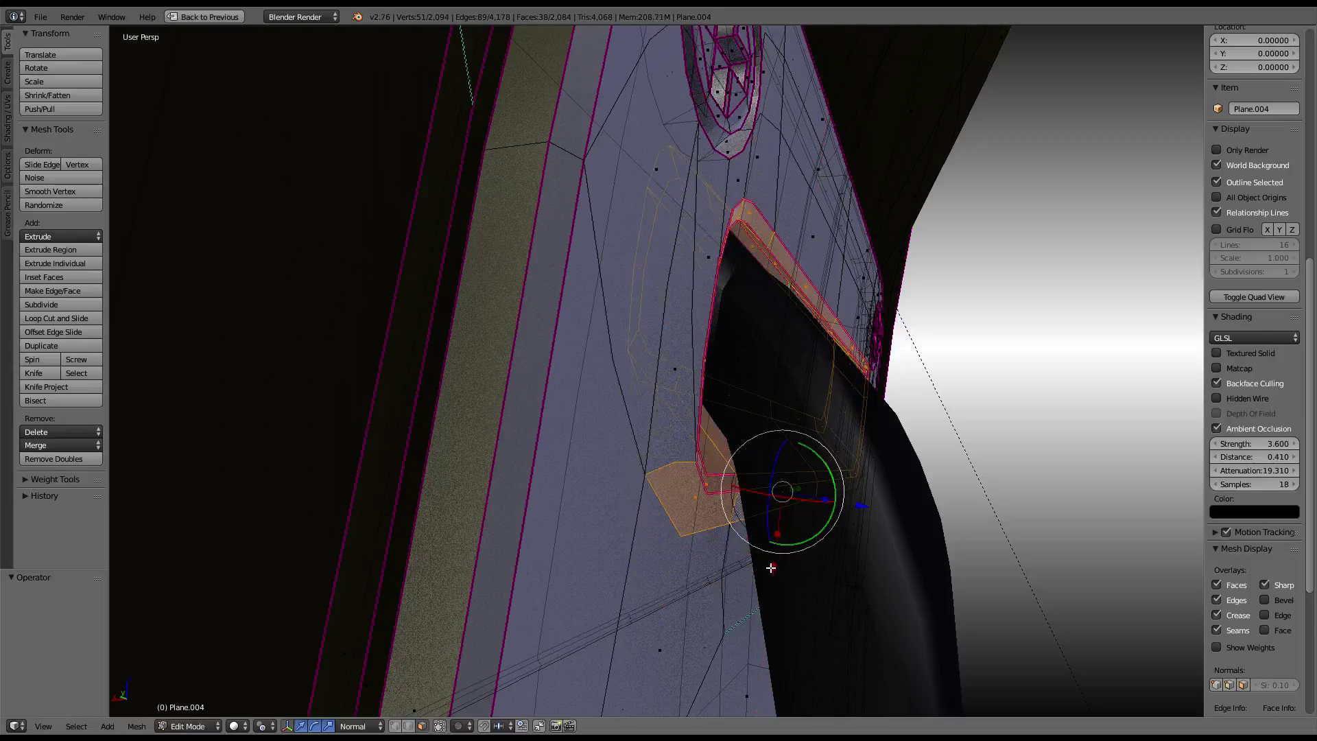
pyautogui.moveTo(772, 607)
pyautogui.mouseDown(button='middle')
pyautogui.moveTo(833, 457)
pyautogui.moveTo(692, 473)
pyautogui.moveTo(742, 461)
pyautogui.moveTo(597, 449)
pyautogui.mouseUp(button='middle')
pyautogui.press('g')
pyautogui.click(770, 609)
pyautogui.press('Tab')
pyautogui.press('Tab')
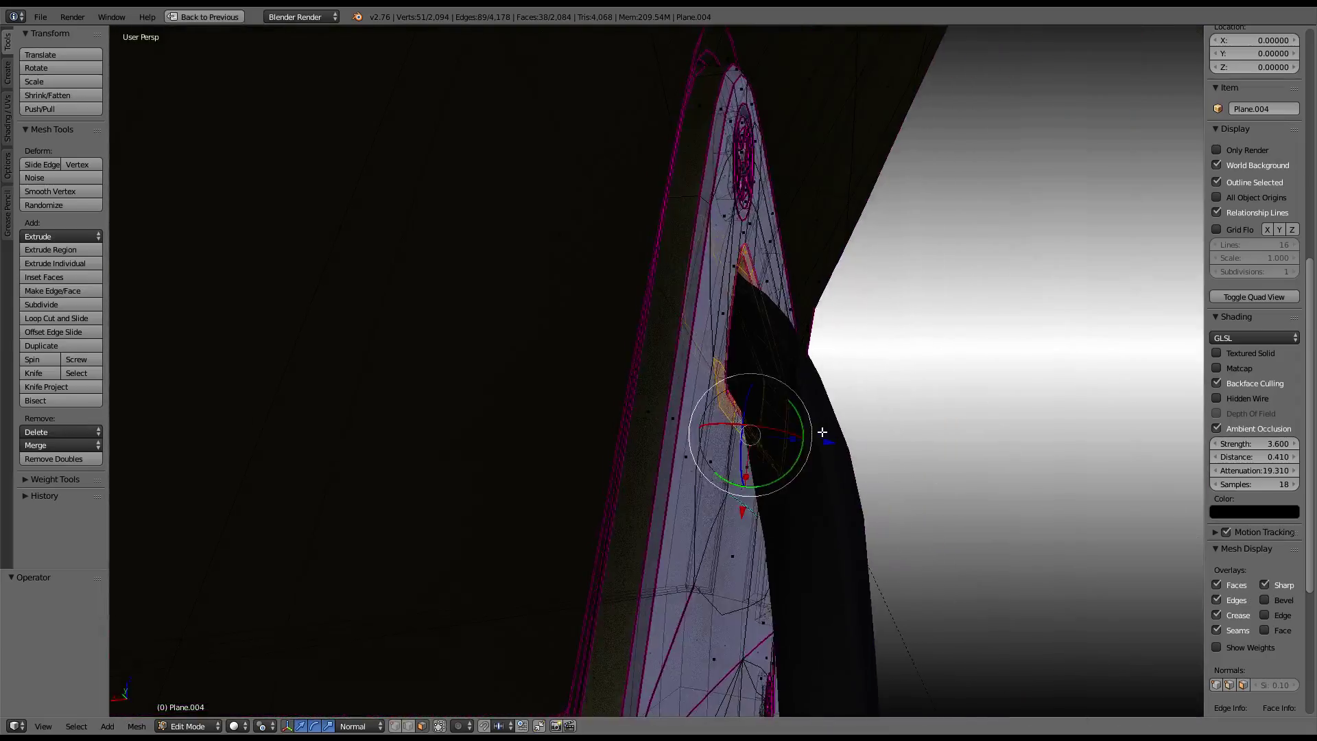
# - Orbit to a front view of the bracket and re-enter its Edit Mode
pyautogui.moveTo(735, 643)
pyautogui.mouseDown(button='middle')
pyautogui.moveTo(693, 446)
pyautogui.moveTo(670, 425)
pyautogui.moveTo(542, 443)
pyautogui.moveTo(595, 408)
pyautogui.moveTo(809, 427)
pyautogui.moveTo(676, 432)
pyautogui.moveTo(731, 426)
pyautogui.moveTo(759, 439)
pyautogui.moveTo(708, 439)
pyautogui.mouseUp(button='middle')
pyautogui.scroll(-4, 594, 408)
pyautogui.scroll(-4, 594, 408)
pyautogui.scroll(6, 526, 407)
pyautogui.press('Tab')
pyautogui.scroll(1, 809, 430)
pyautogui.press('Tab')
# - Select the lip face, a lip edge and faces below the slot, then try and cancel an extrude
pyautogui.keyDown('ctrl'); pyautogui.rightClick(760, 439); pyautogui.keyUp('ctrl')
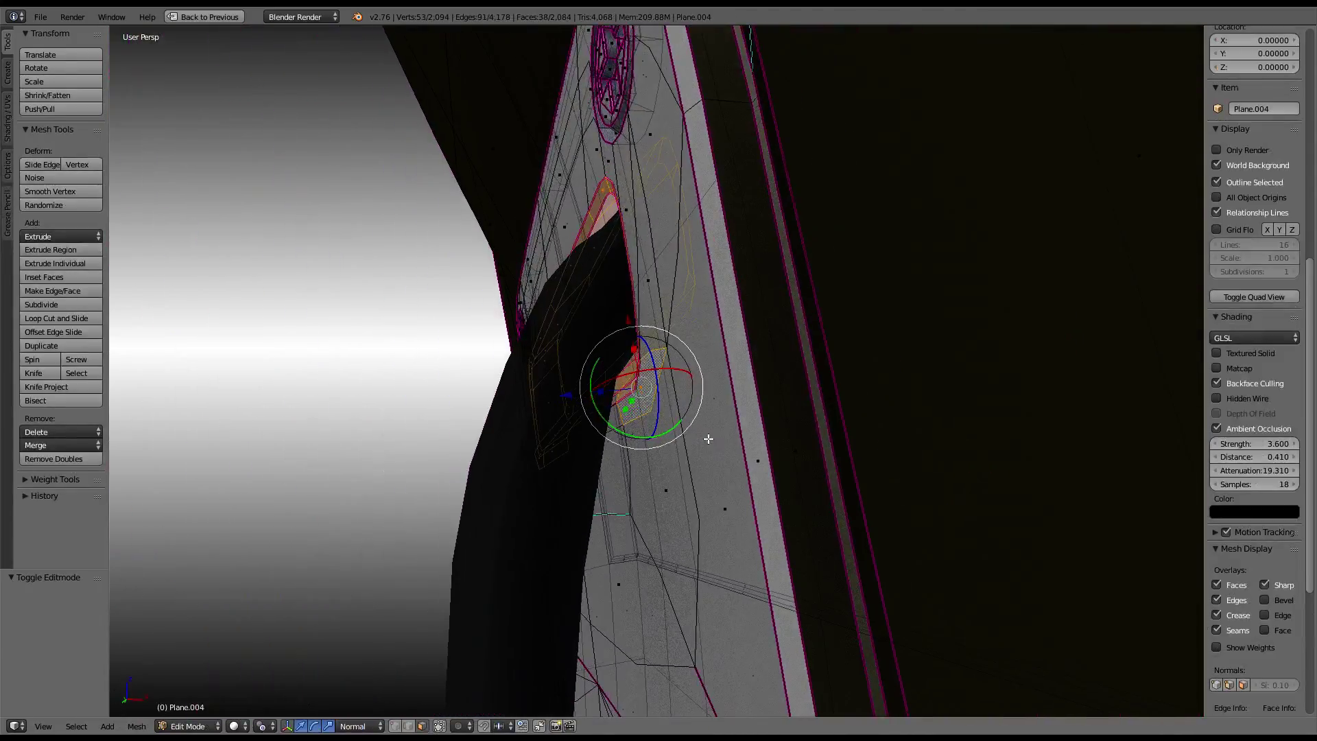
pyautogui.rightClick(612, 424)
pyautogui.moveTo(612, 424); pyautogui.dragTo(847, 432, button='middle')
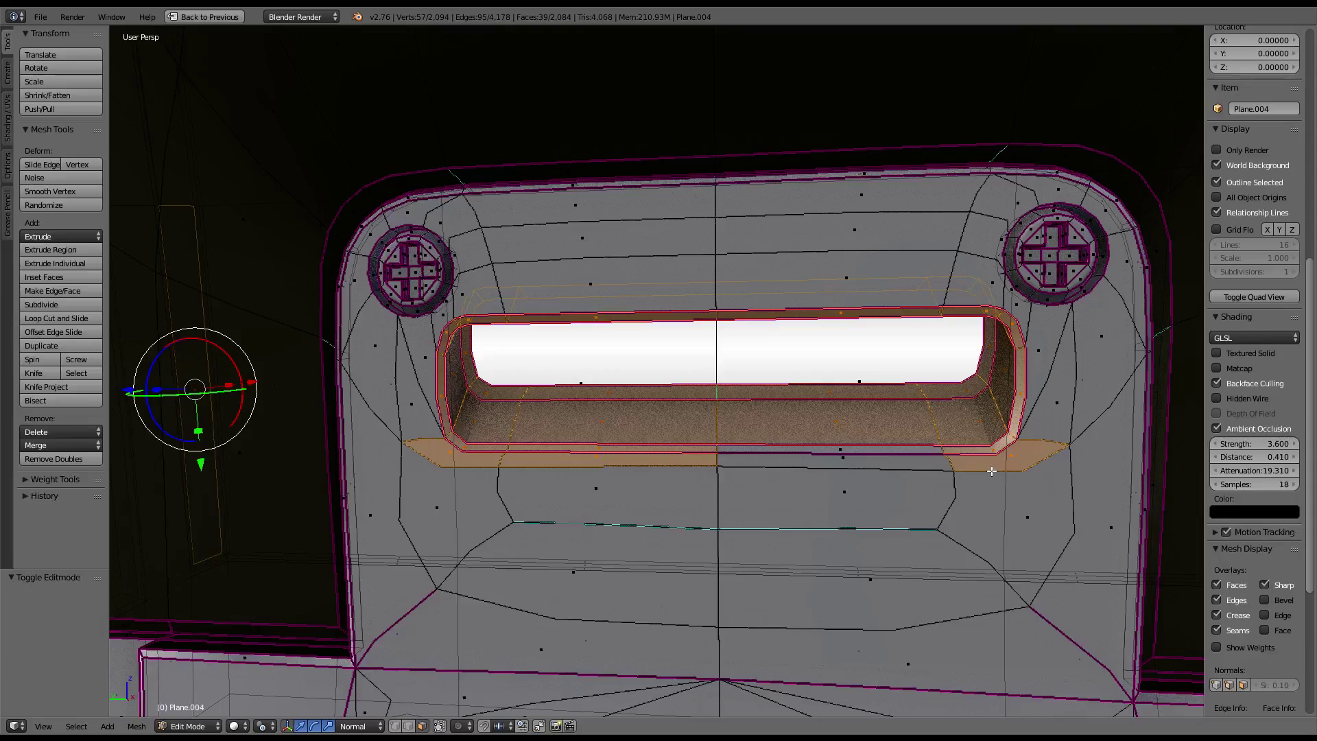
pyautogui.keyDown('shift'); pyautogui.rightClick(882, 466); pyautogui.keyUp('shift')
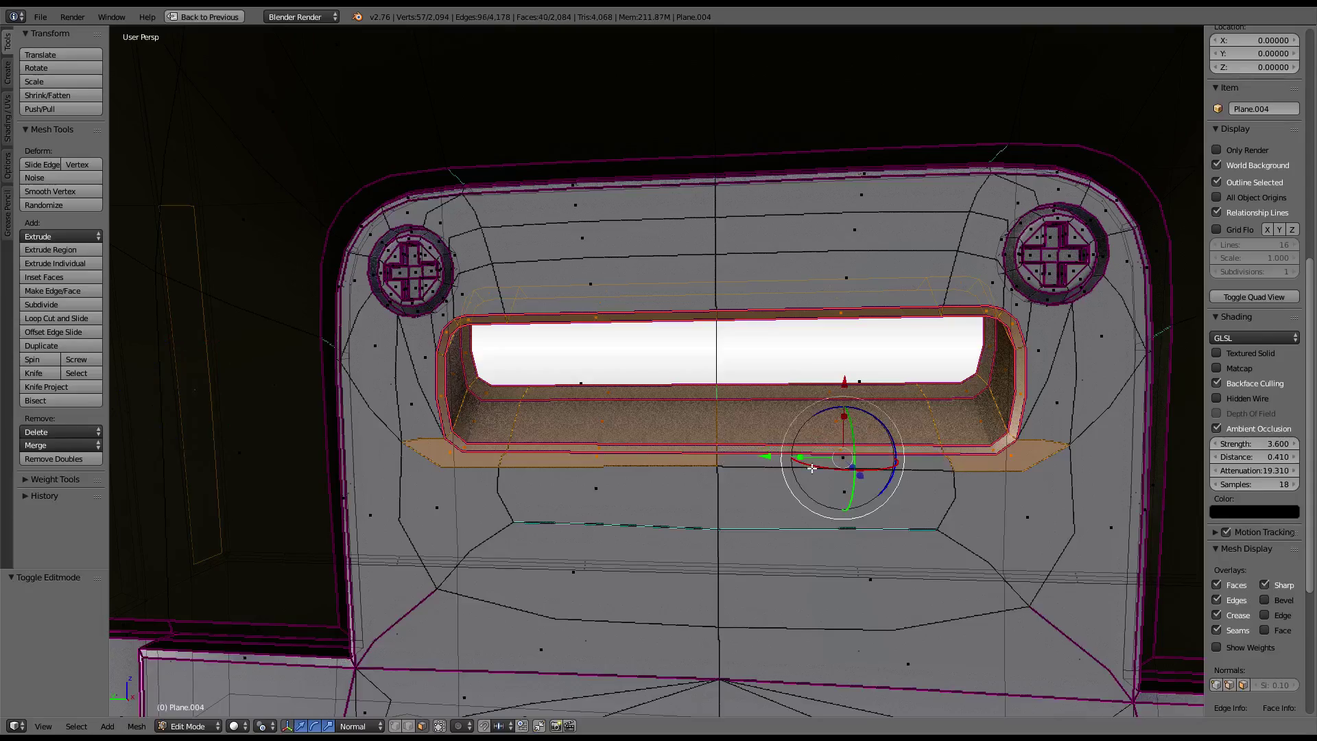
pyautogui.moveTo(882, 465); pyautogui.dragTo(926, 471, button='middle')
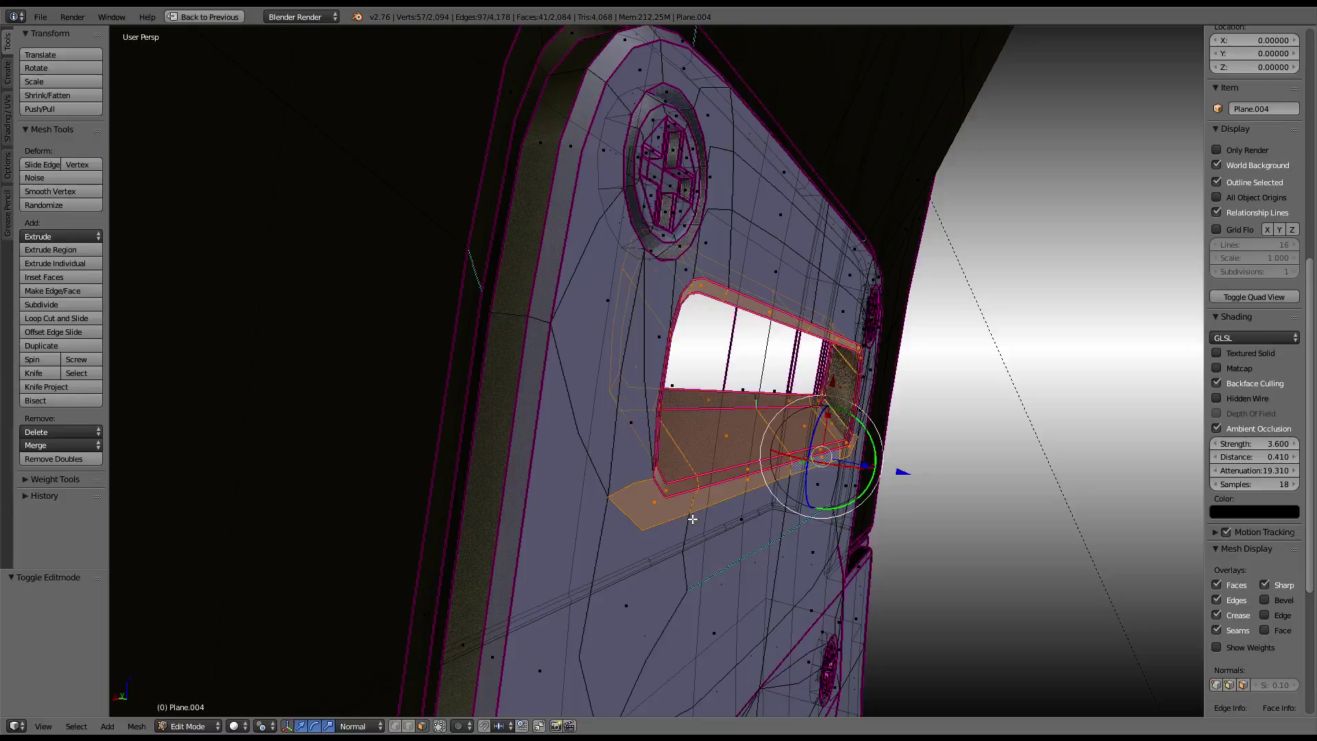
pyautogui.keyDown('shift'); pyautogui.rightClick(755, 514); pyautogui.keyUp('shift')
pyautogui.keyDown('shift'); pyautogui.rightClick(810, 492); pyautogui.keyUp('shift')
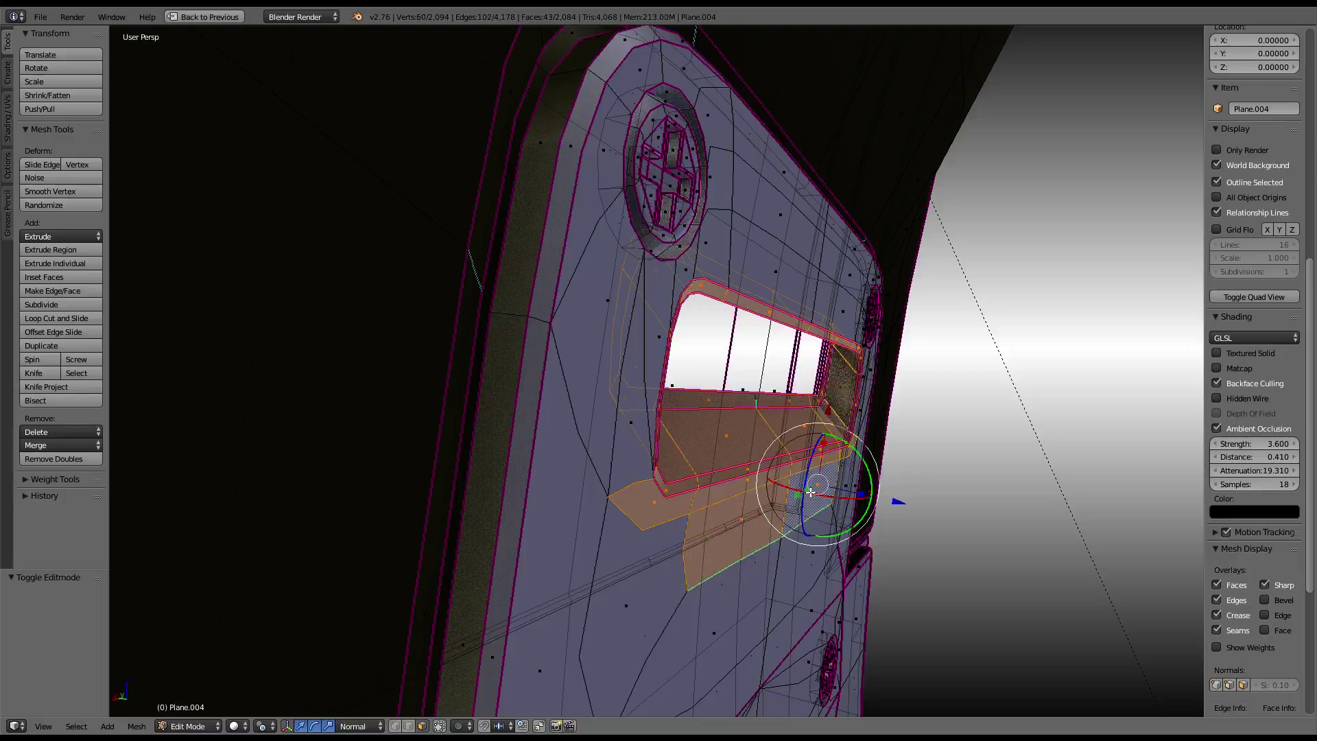
pyautogui.press('e')
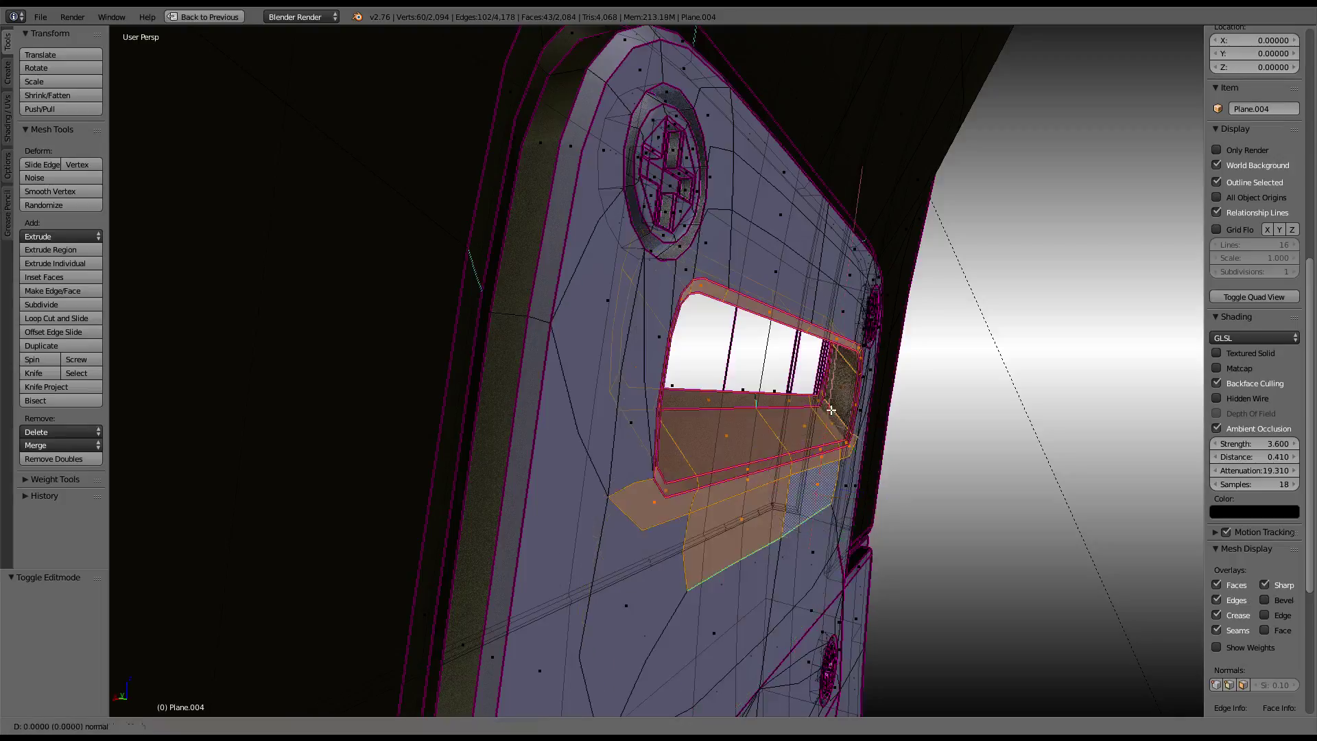
pyautogui.rightClick(786, 471)
pyautogui.press('KP_Decimal')
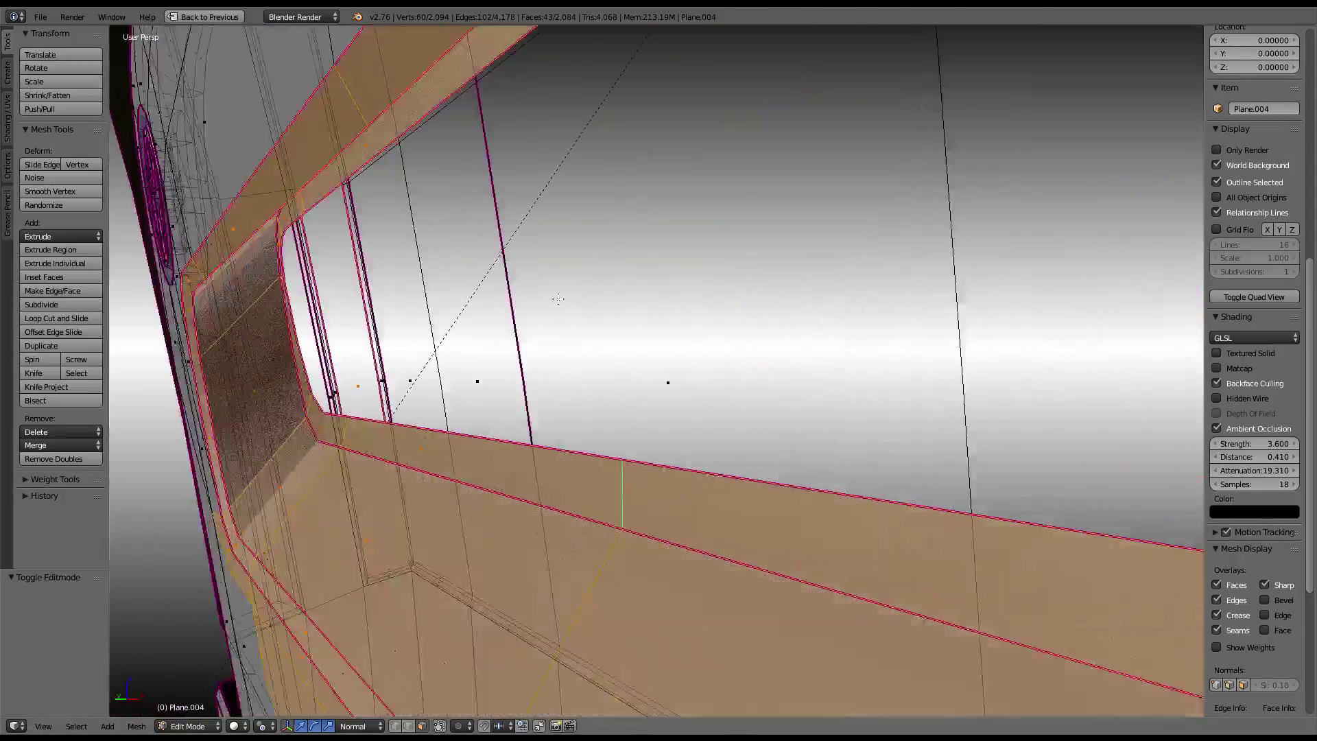
# - Make several extrusion attempts on the selected lip faces, cancelling each one
pyautogui.scroll(-5, 558, 298)
pyautogui.moveTo(558, 299)
pyautogui.mouseDown(button='middle')
pyautogui.moveTo(777, 220)
pyautogui.moveTo(813, 386)
pyautogui.mouseUp(button='middle')
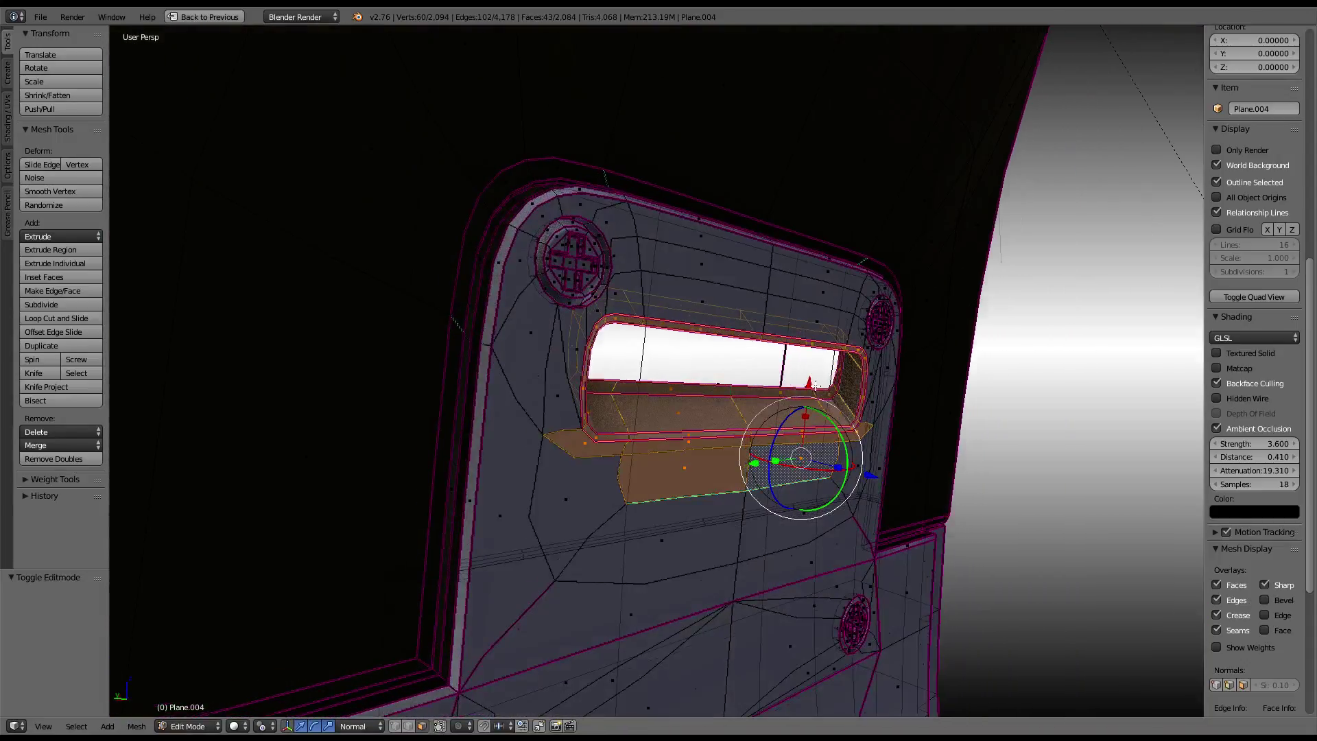
pyautogui.press('e')
pyautogui.rightClick(804, 412)
pyautogui.press('e')
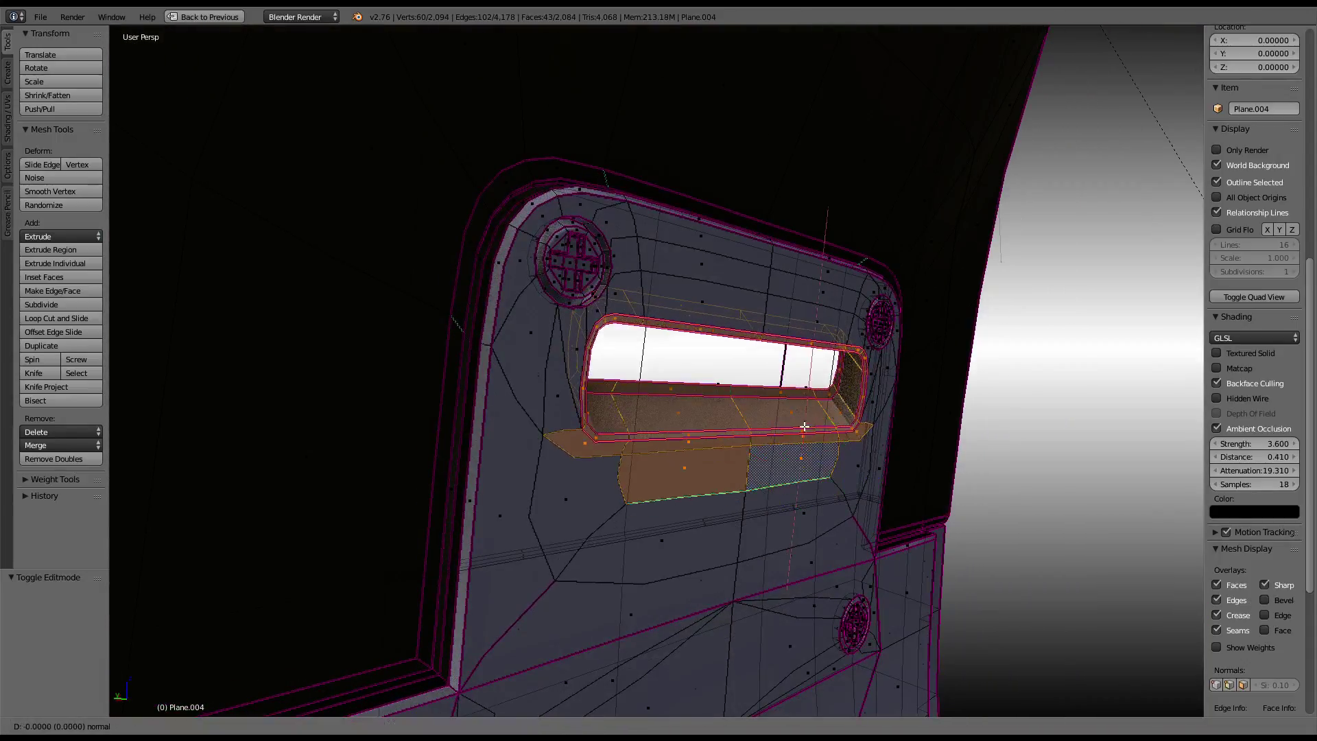
pyautogui.rightClick(790, 608)
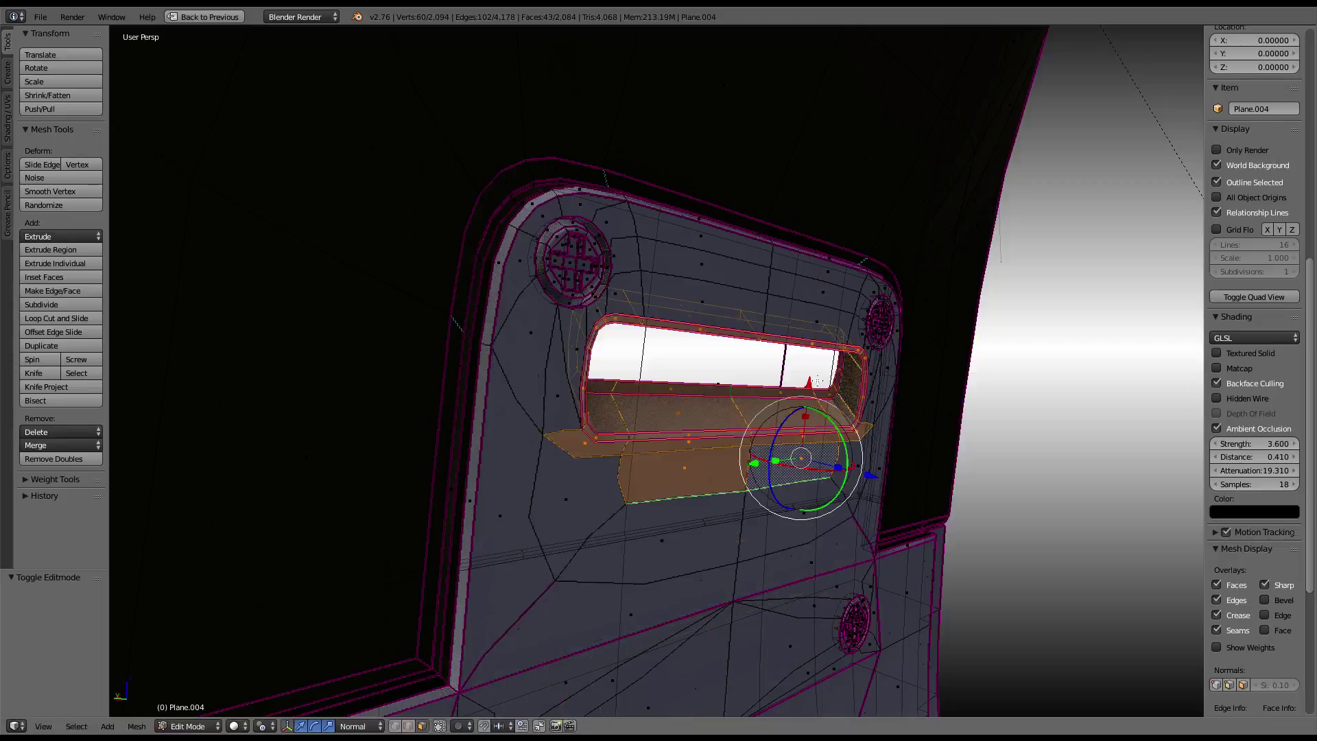
pyautogui.press('e')
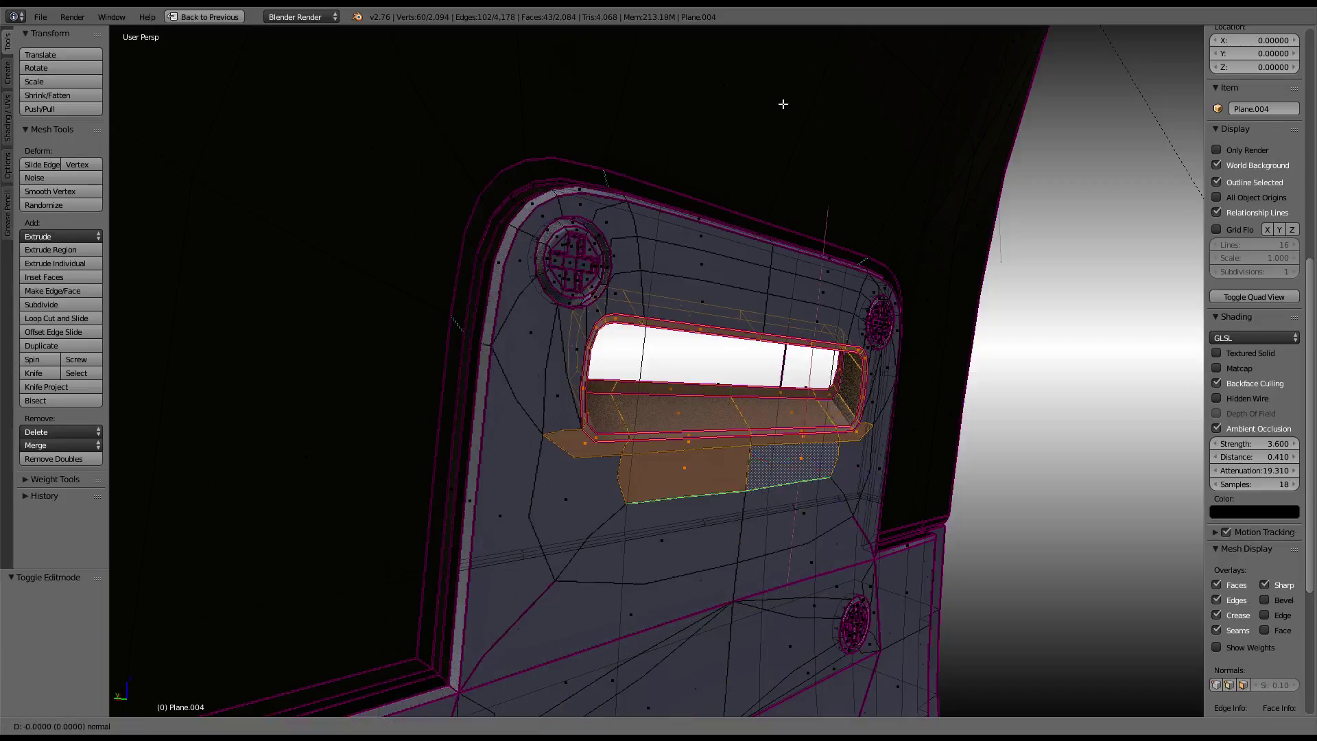
pyautogui.rightClick(774, 680)
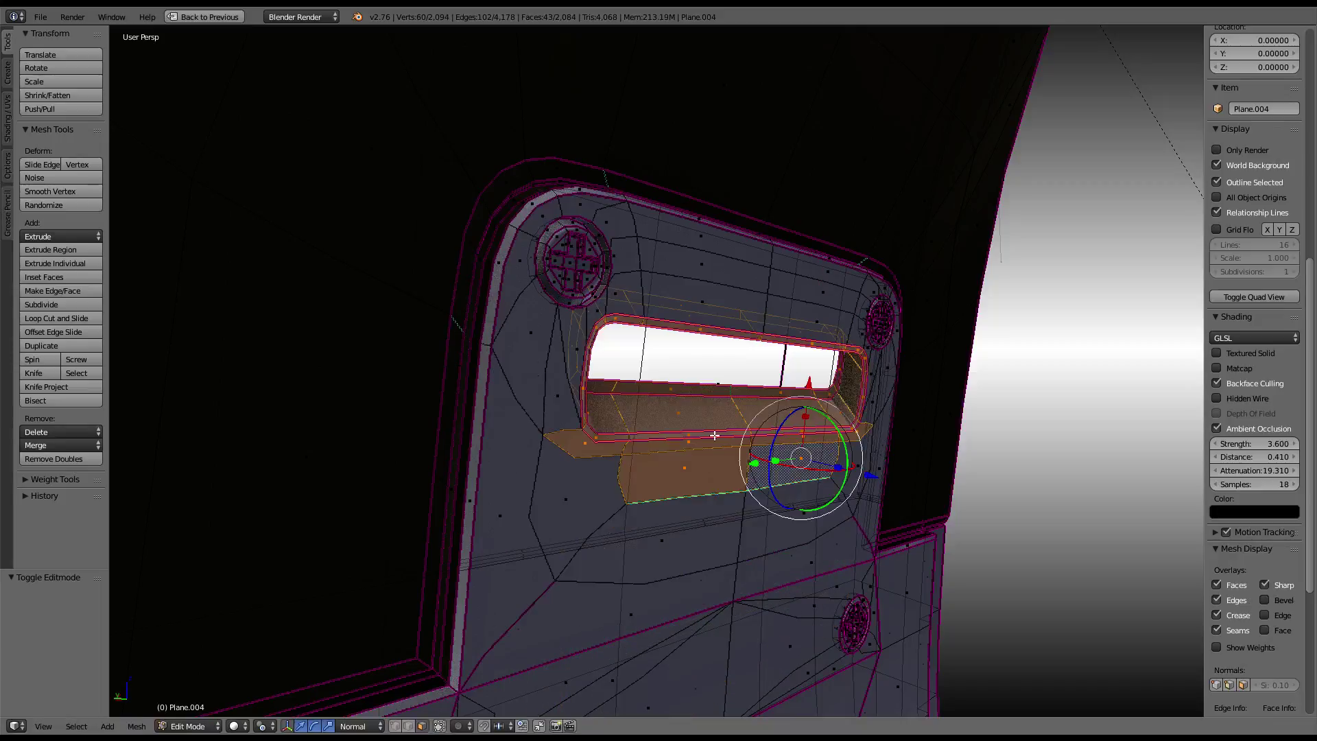
pyautogui.press('e')
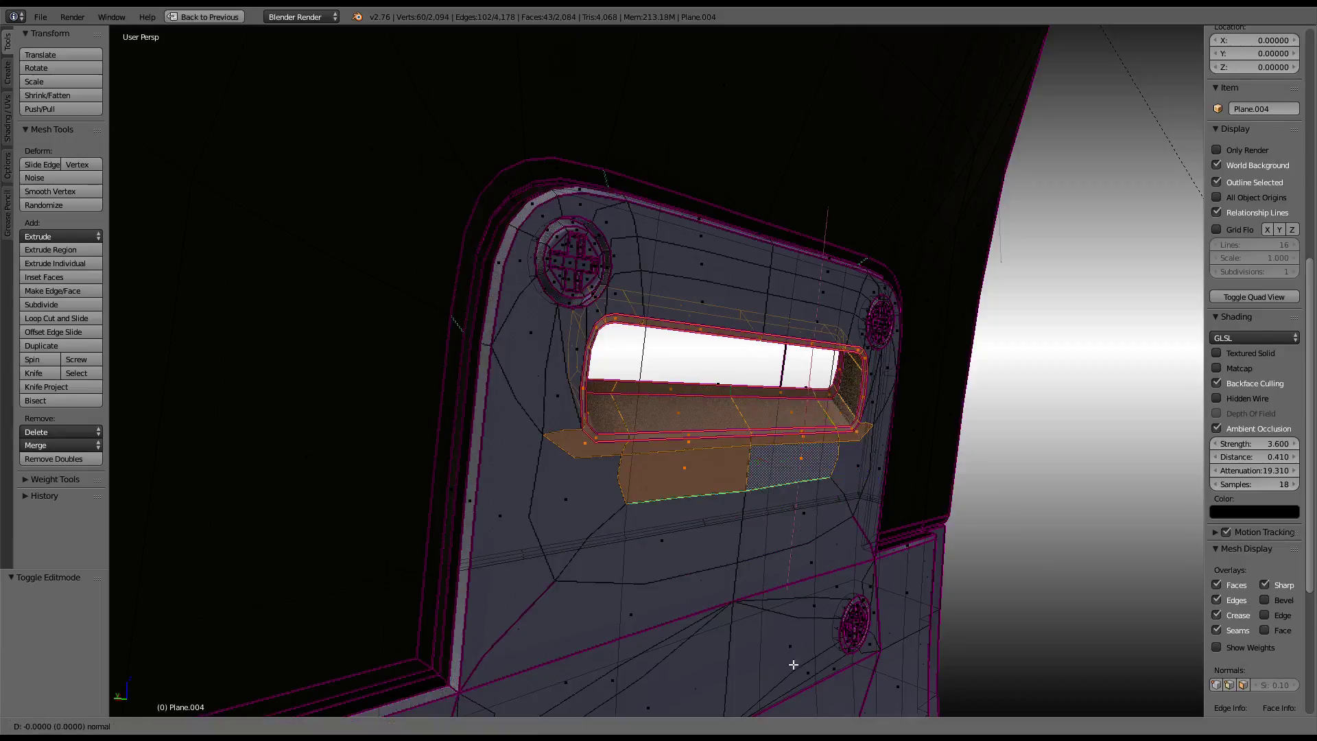
pyautogui.rightClick(778, 349)
# - Extrude the selected faces by 0.01 along their normals, cancelling a further thickening
pyautogui.scroll(2, 740, 367)
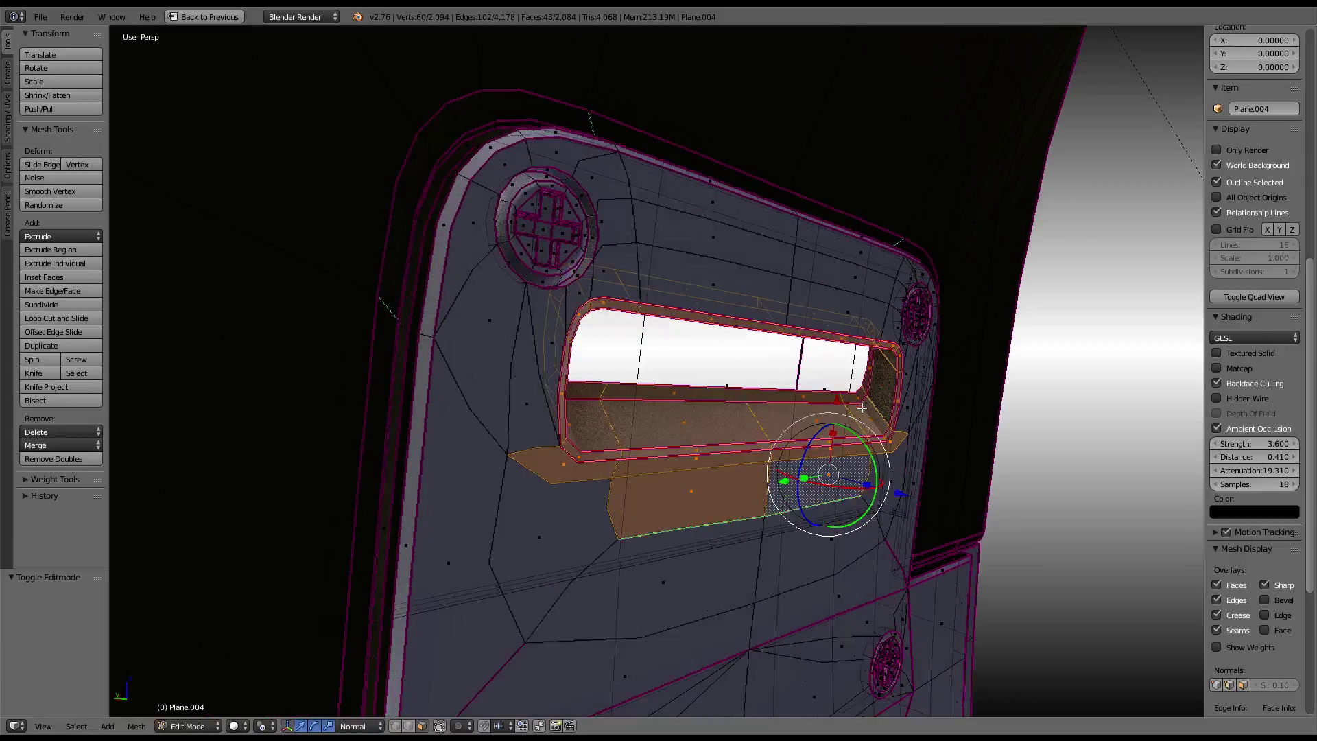
pyautogui.press('e')
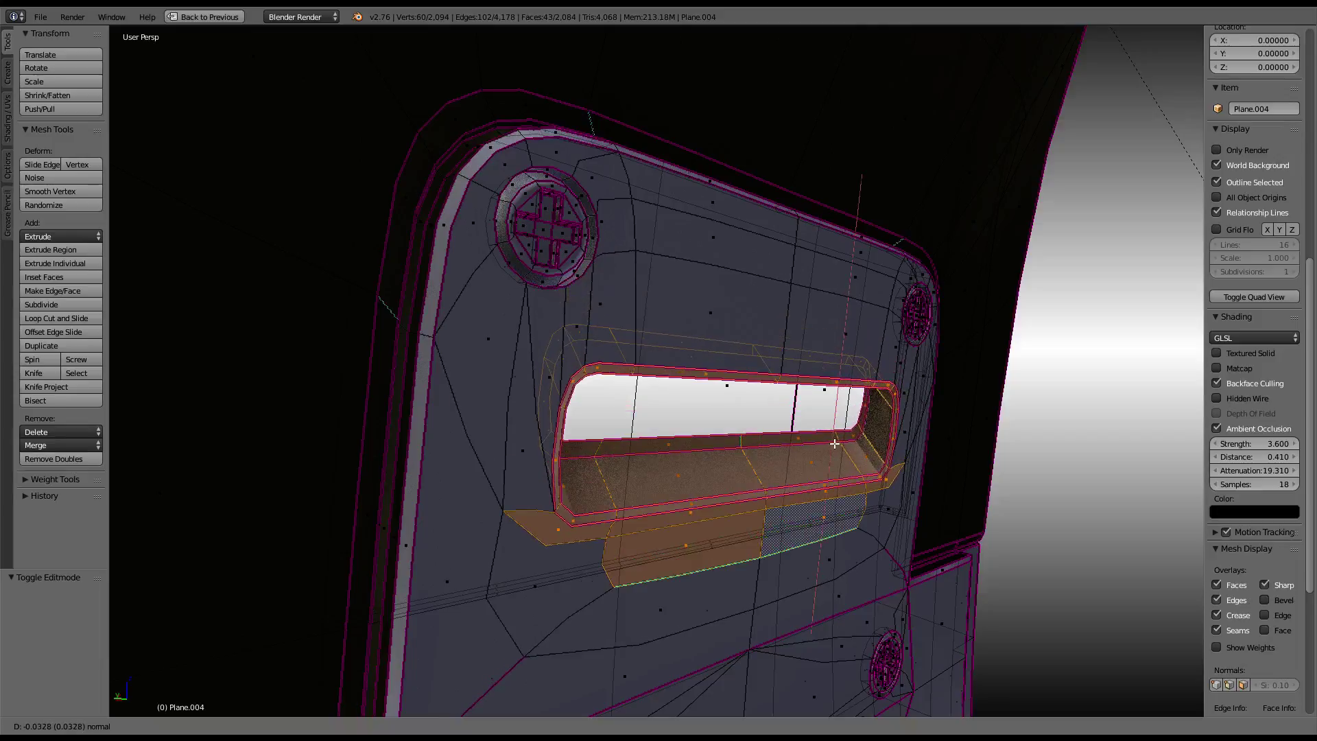
pyautogui.write('0')
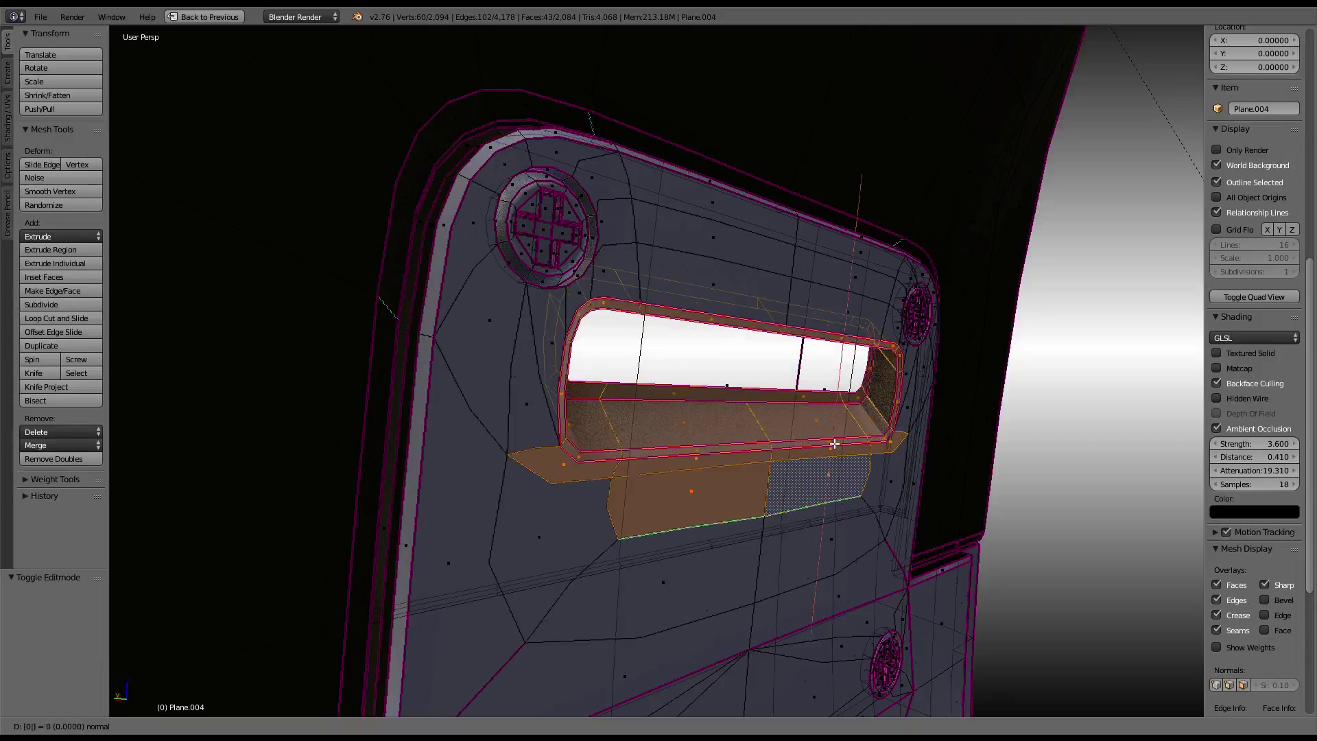
pyautogui.write('1')
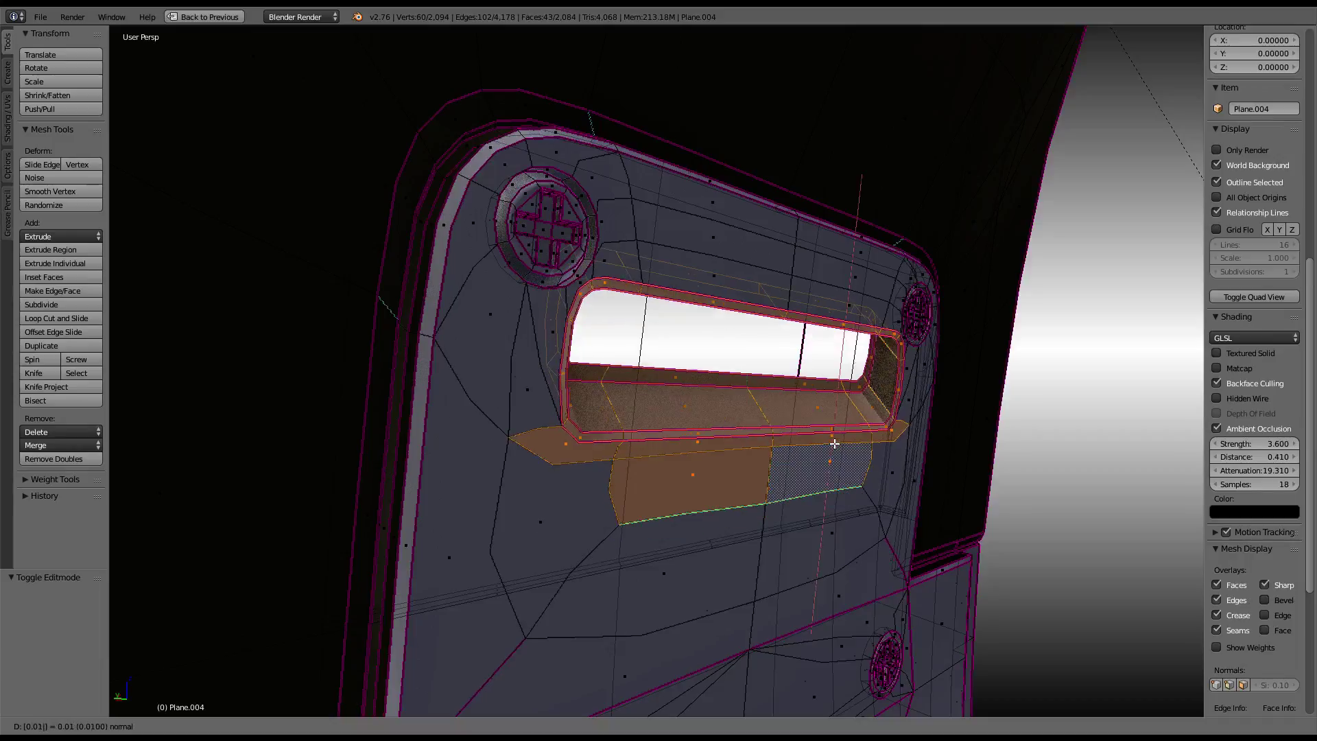
pyautogui.press('Return')
pyautogui.press('e')
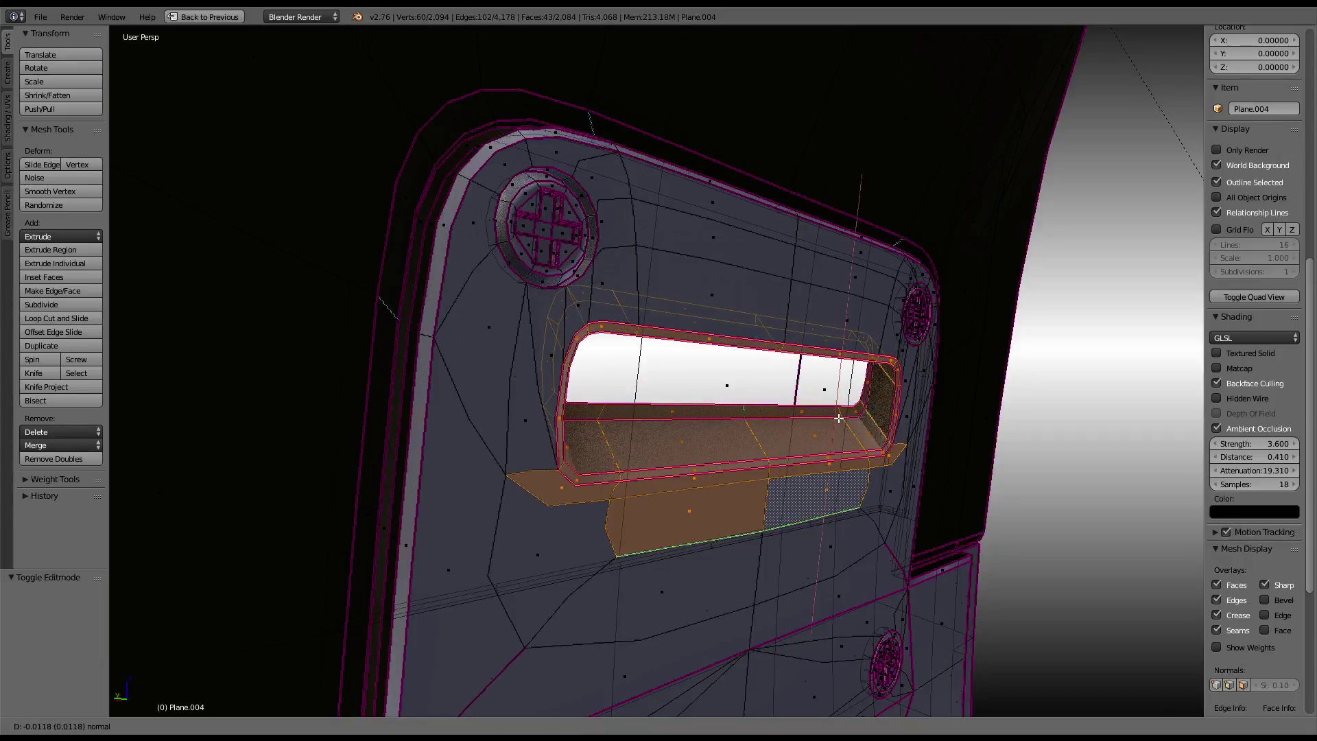
pyautogui.press('Escape')
# - Offset the faces by -0.015 along their normals and return to Object Mode
pyautogui.press('e')
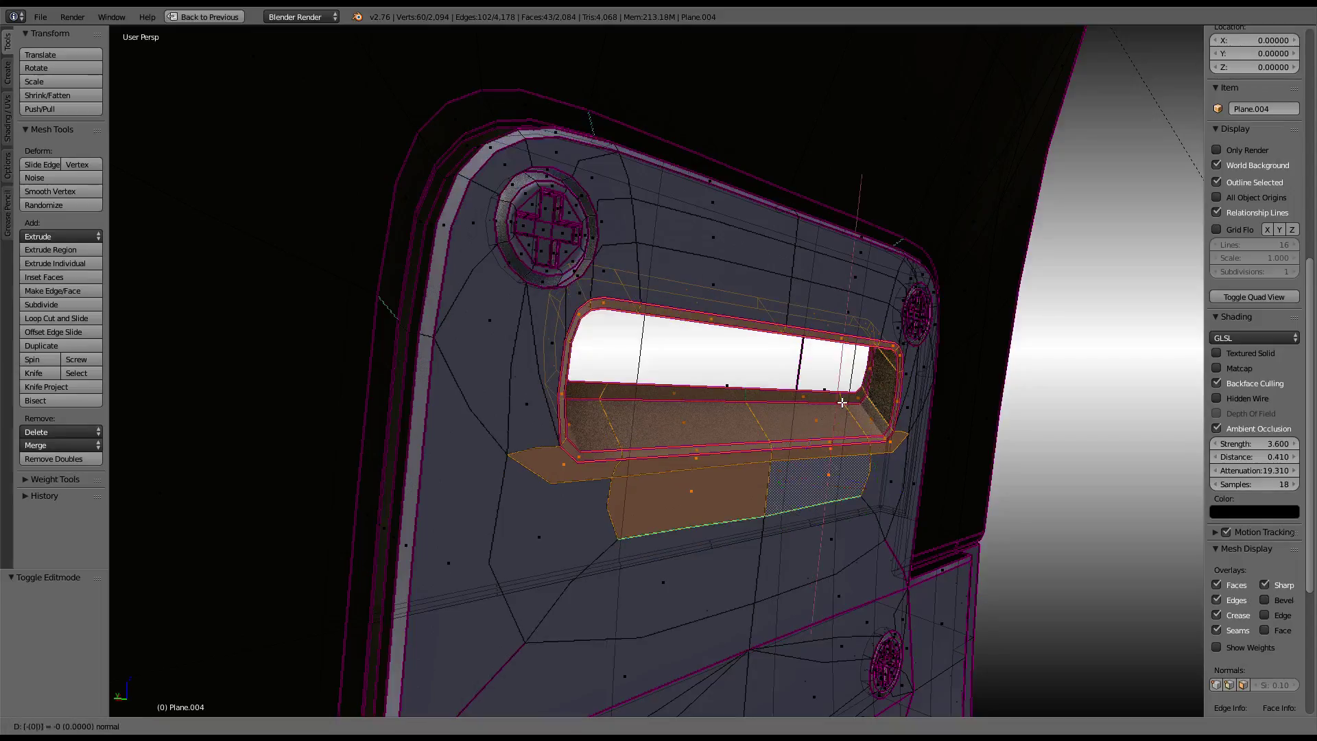
pyautogui.write('1')
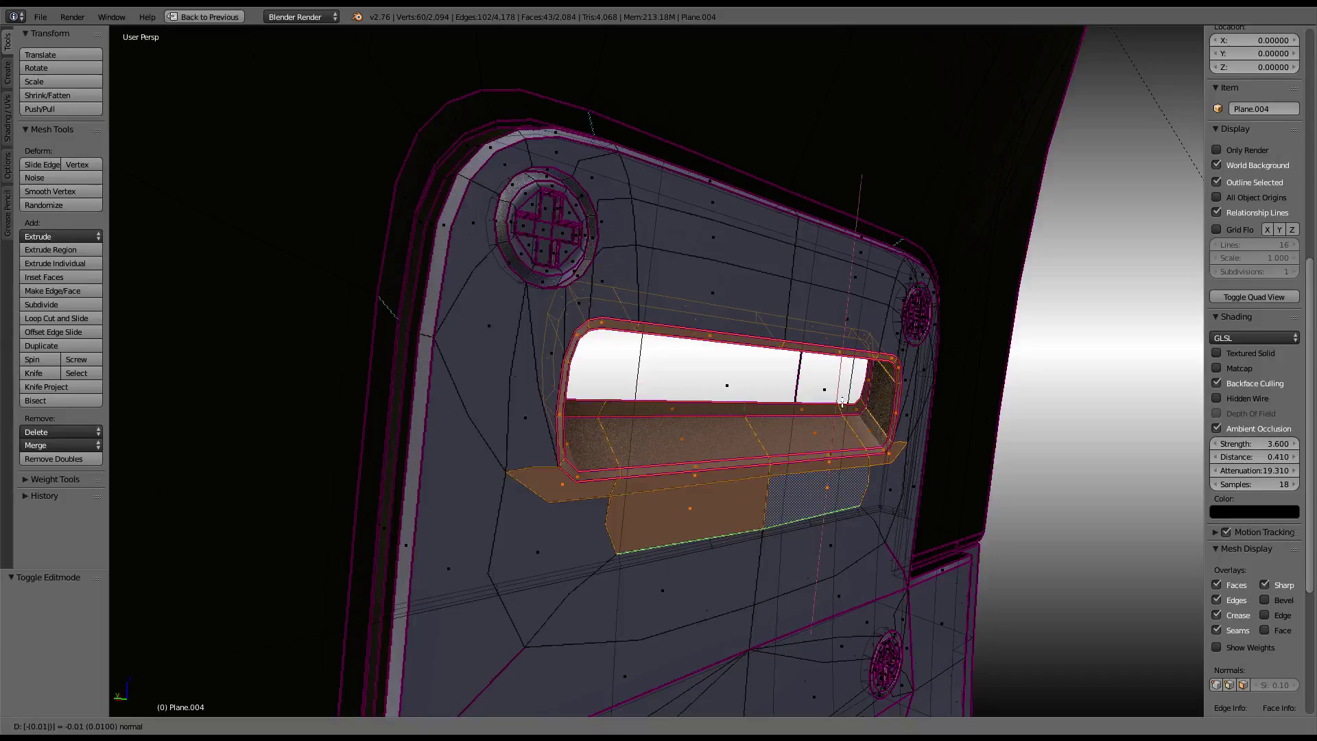
pyautogui.press('BackSpace')
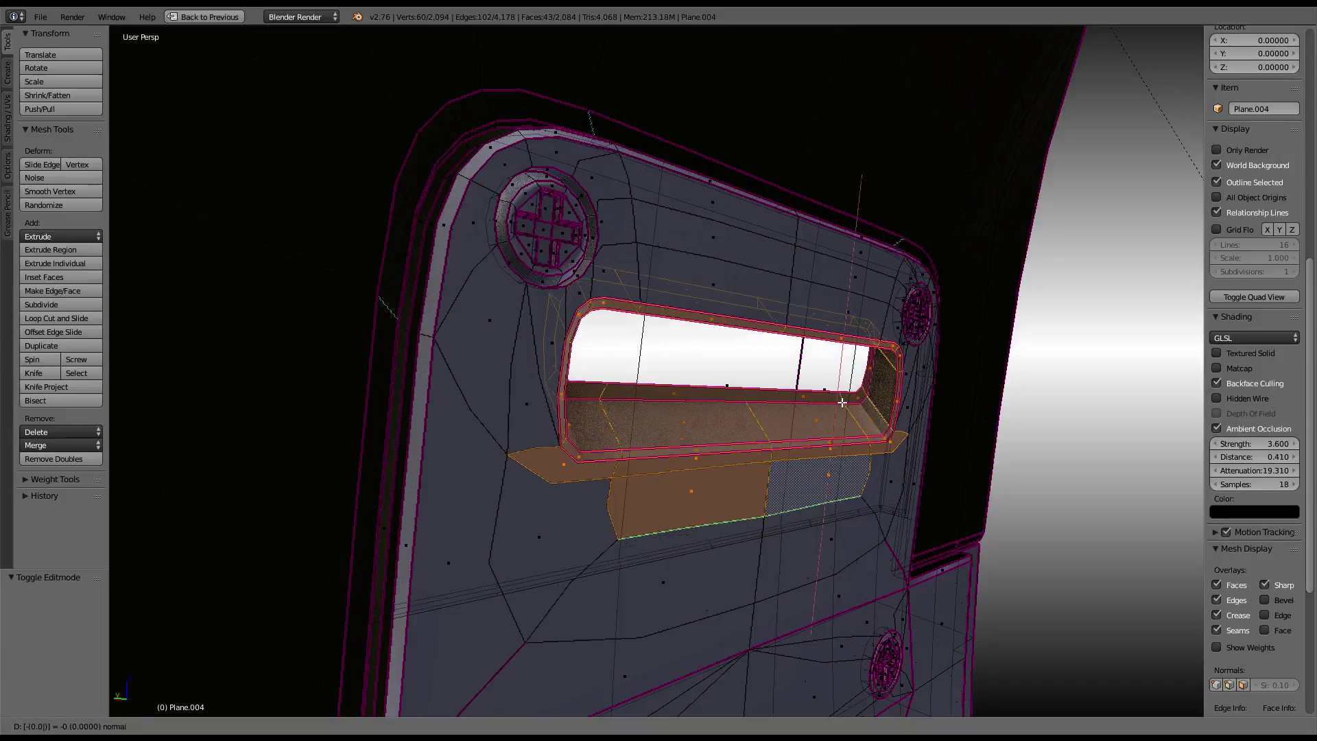
pyautogui.write('2')
pyautogui.press('BackSpace')
pyautogui.write('15')
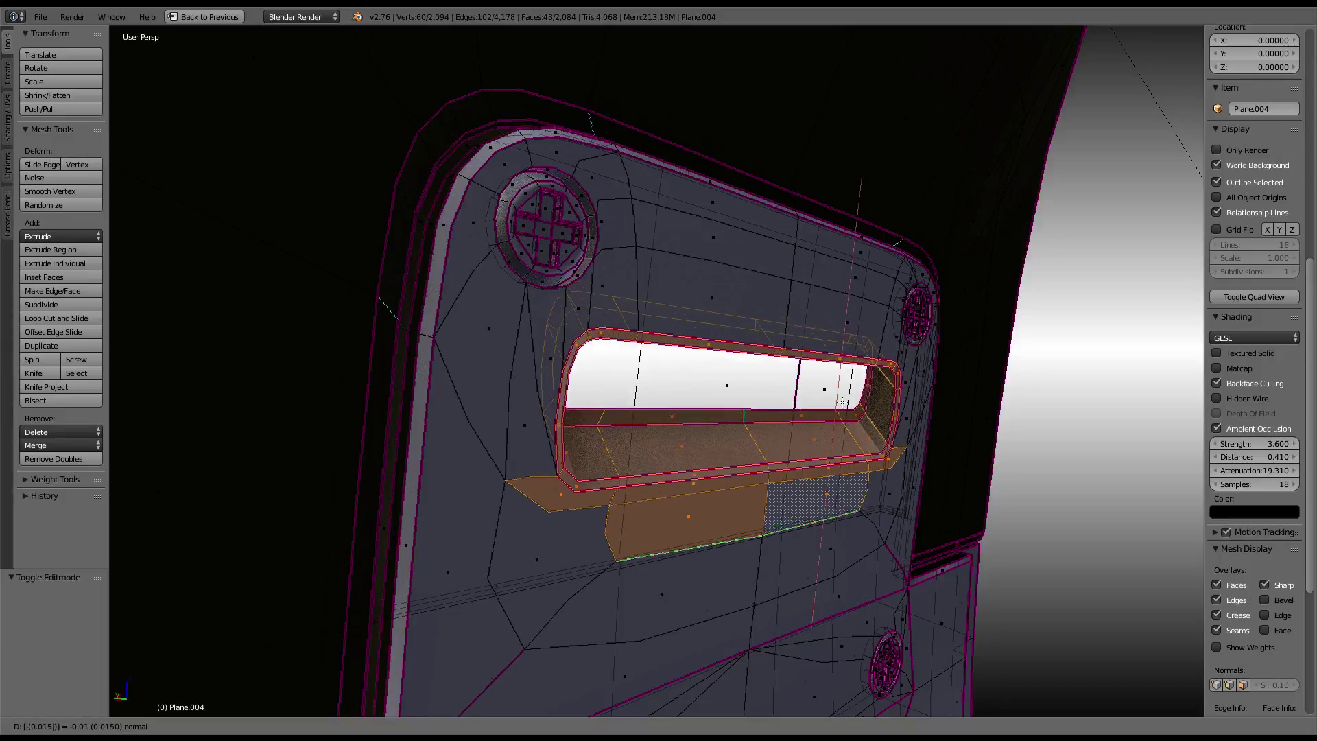
pyautogui.press('Return')
pyautogui.moveTo(842, 402)
pyautogui.mouseDown(button='middle')
pyautogui.moveTo(693, 385)
pyautogui.moveTo(869, 429)
pyautogui.moveTo(897, 414)
pyautogui.moveTo(541, 350)
pyautogui.moveTo(914, 332)
pyautogui.moveTo(615, 376)
pyautogui.moveTo(691, 373)
pyautogui.moveTo(818, 488)
pyautogui.mouseUp(button='middle')
pyautogui.press('Tab')
# - Select bracket plate Plane.004, frame it, and enter Edit Mode
pyautogui.rightClick(775, 466)
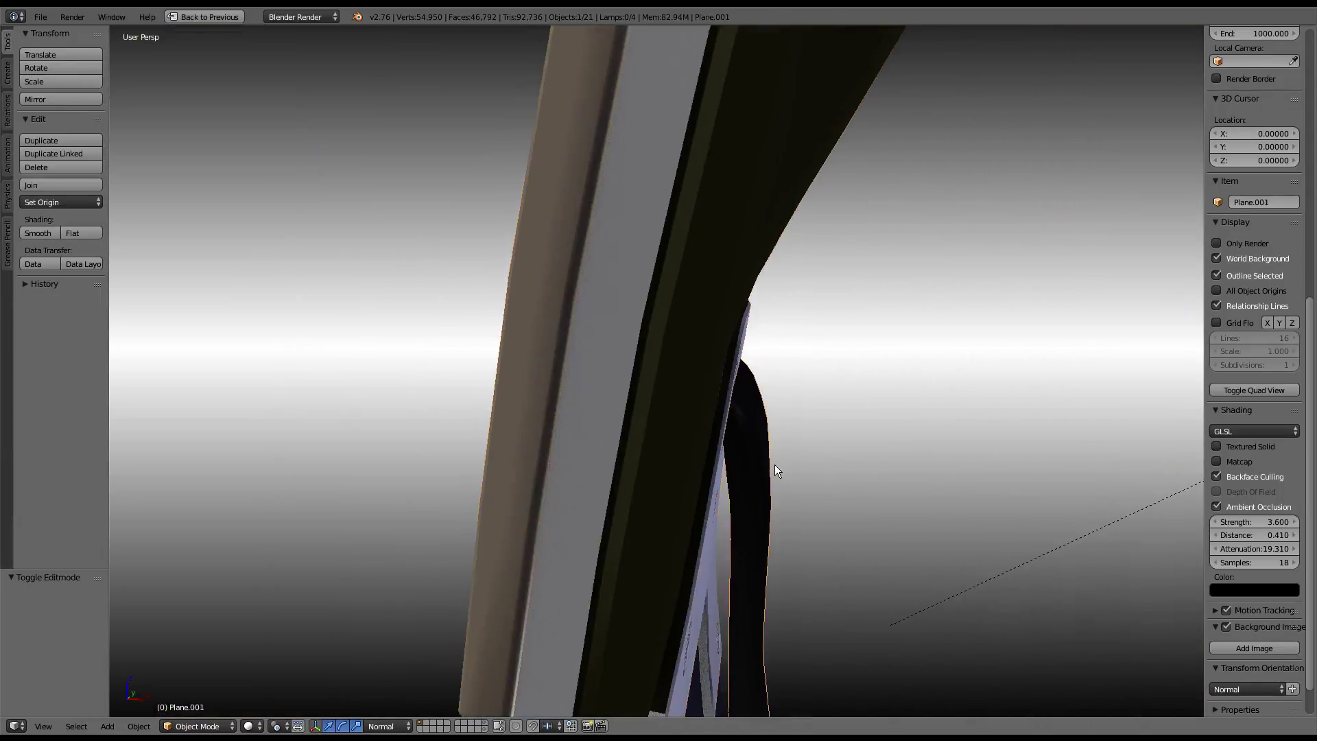
pyautogui.rightClick(775, 470)
pyautogui.press('KP_Decimal')
pyautogui.press('Tab')
pyautogui.scroll(2, 615, 371)
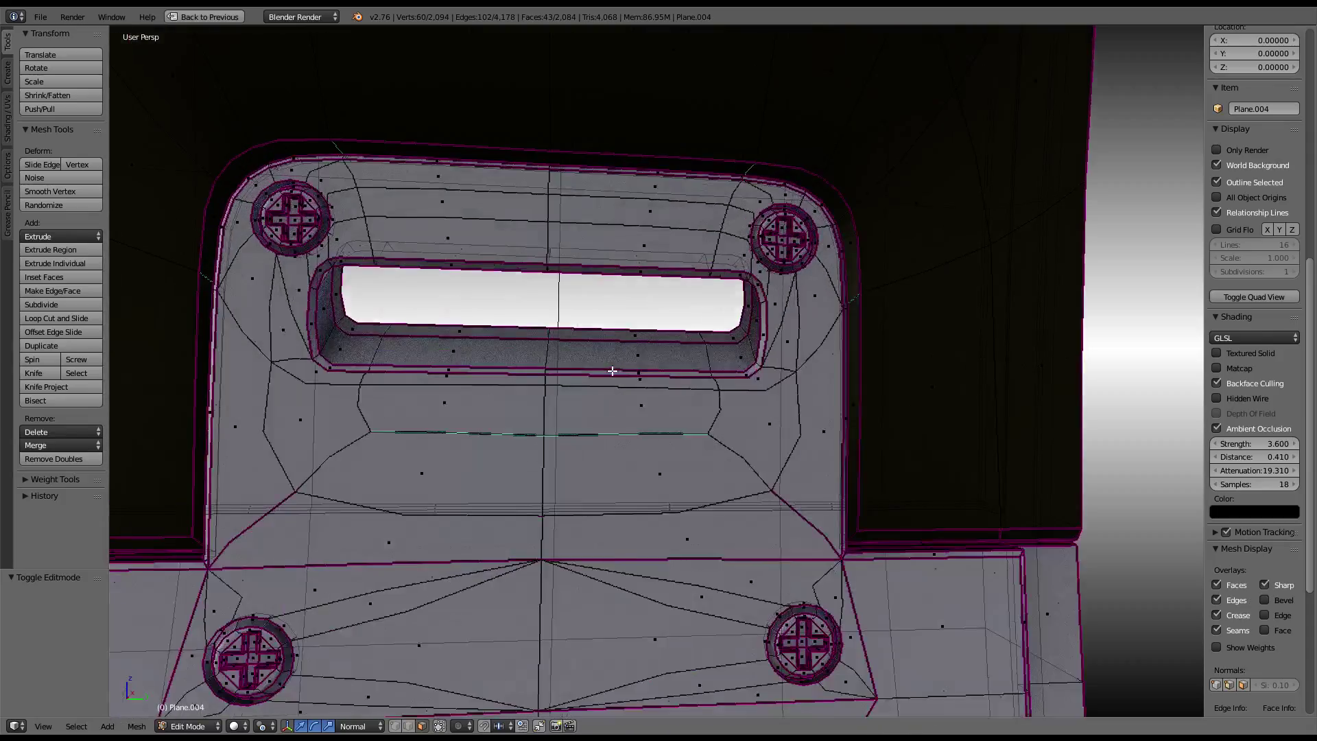
pyautogui.scroll(2, 726, 419)
pyautogui.scroll(2, 725, 419)
# - Select the ring of faces around the slot rim and its inner wall
pyautogui.rightClick(376, 341)
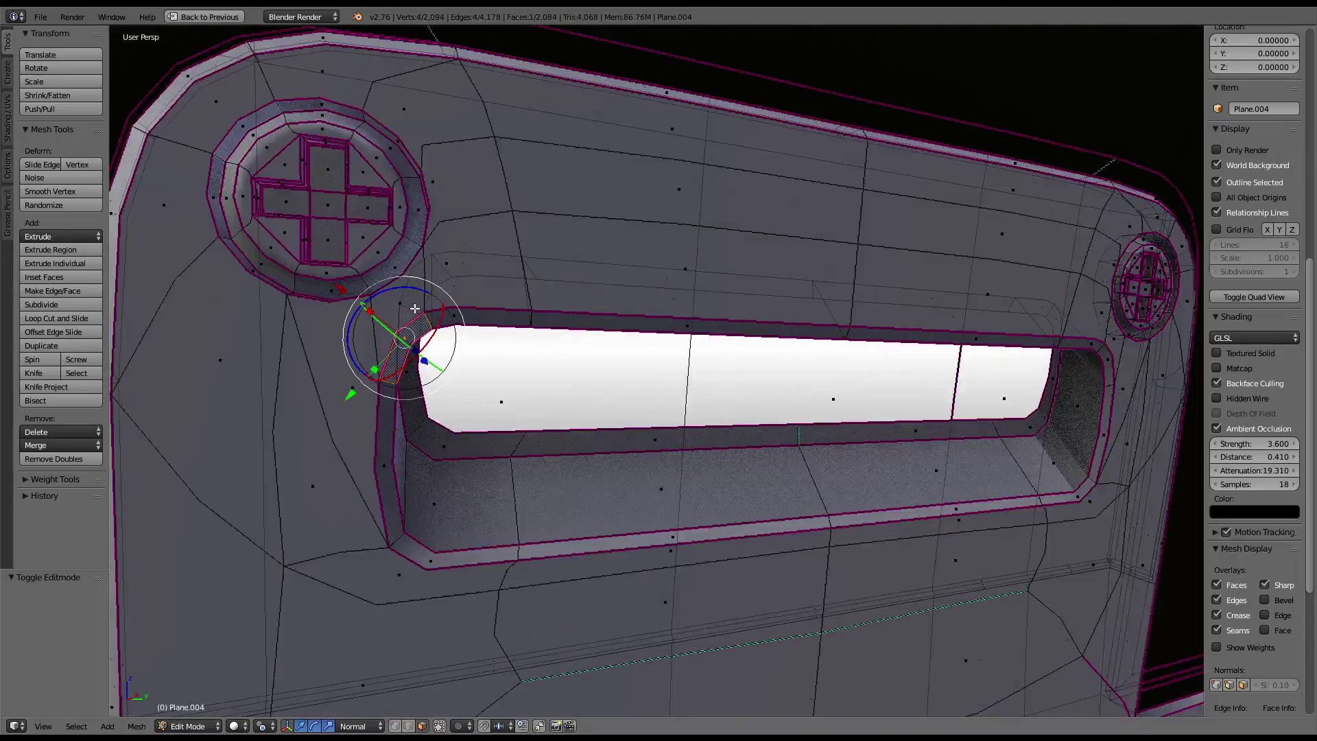
pyautogui.rightClick(404, 309)
pyautogui.moveTo(405, 309); pyautogui.dragTo(372, 297, button='middle')
pyautogui.keyDown('shift'); pyautogui.rightClick(326, 244); pyautogui.keyUp('shift')
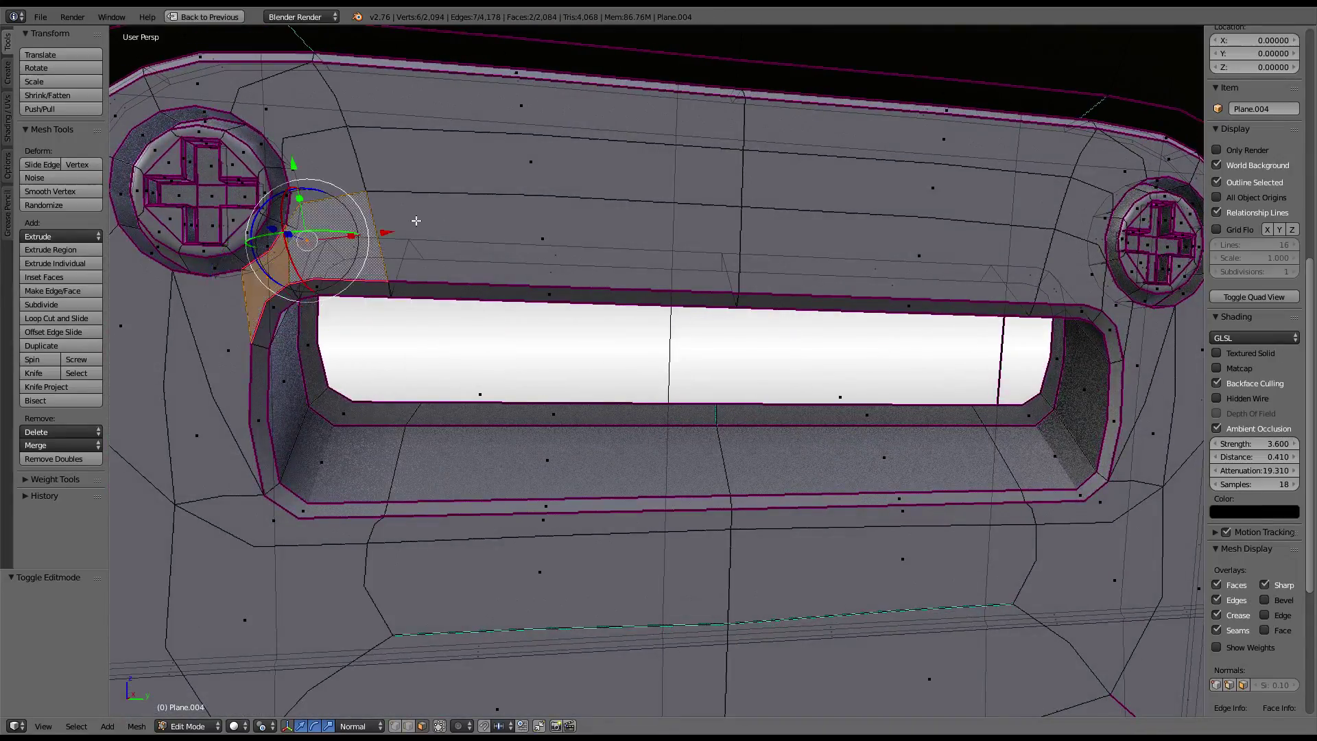
pyautogui.keyDown('shift'); pyautogui.rightClick(522, 216); pyautogui.keyUp('shift')
pyautogui.keyDown('alt'); pyautogui.rightClick(292, 293); pyautogui.keyUp('alt')
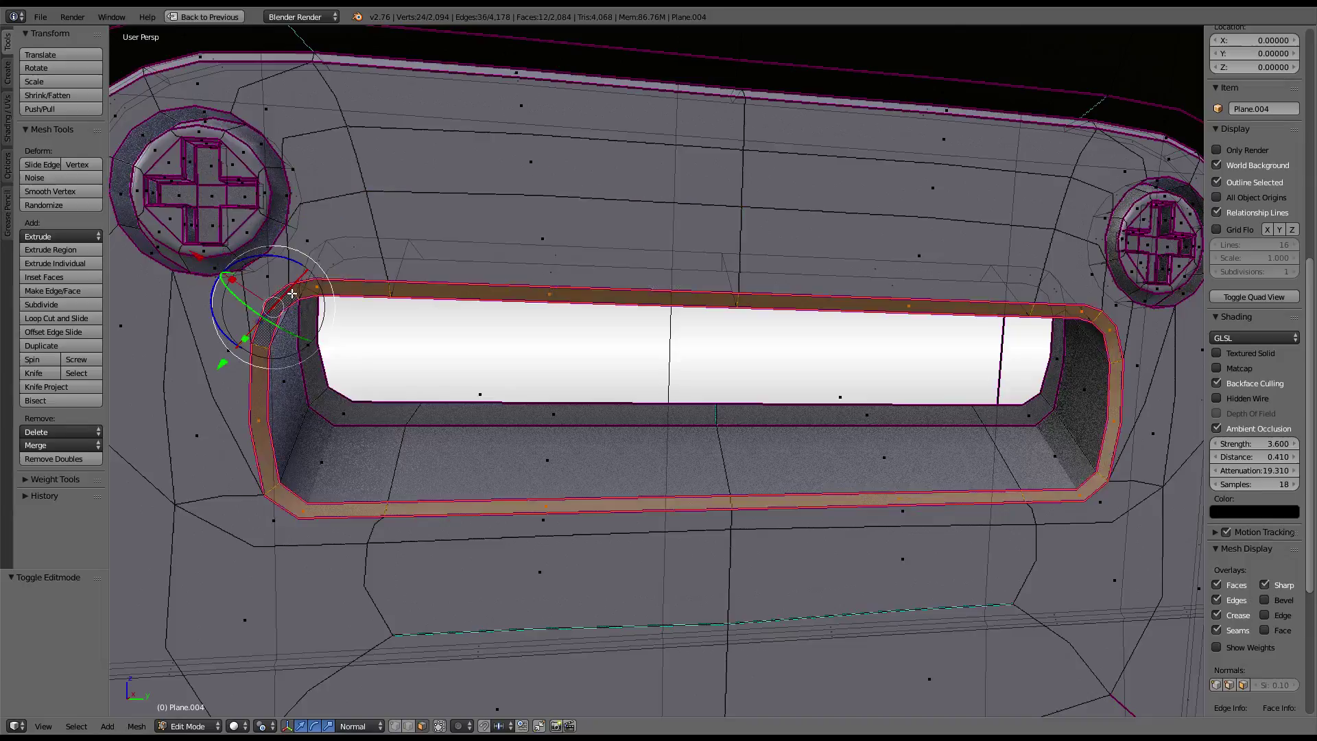
pyautogui.keyDown('alt'); pyautogui.keyDown('shift'); pyautogui.rightClick(399, 463); pyautogui.keyUp('shift'); pyautogui.keyUp('alt')
pyautogui.keyDown('shift'); pyautogui.rightClick(411, 410); pyautogui.keyUp('shift')
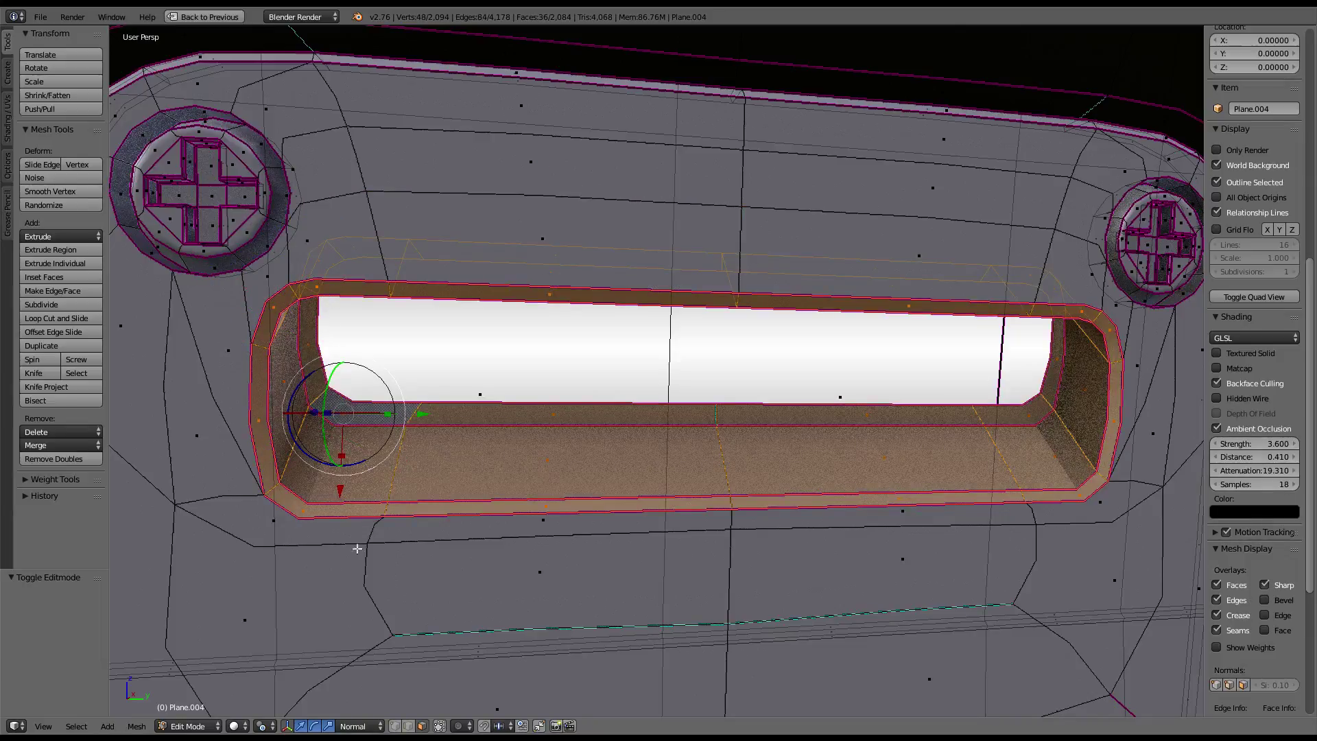
# - Add the lower-left corner face and the strip of faces below the slot
pyautogui.keyDown('shift'); pyautogui.rightClick(330, 530); pyautogui.keyUp('shift')
pyautogui.keyDown('shift'); pyautogui.rightClick(521, 521); pyautogui.keyUp('shift')
pyautogui.keyDown('shift'); pyautogui.rightClick(863, 507); pyautogui.keyUp('shift')
pyautogui.keyDown('shift'); pyautogui.rightClick(323, 529); pyautogui.keyUp('shift')
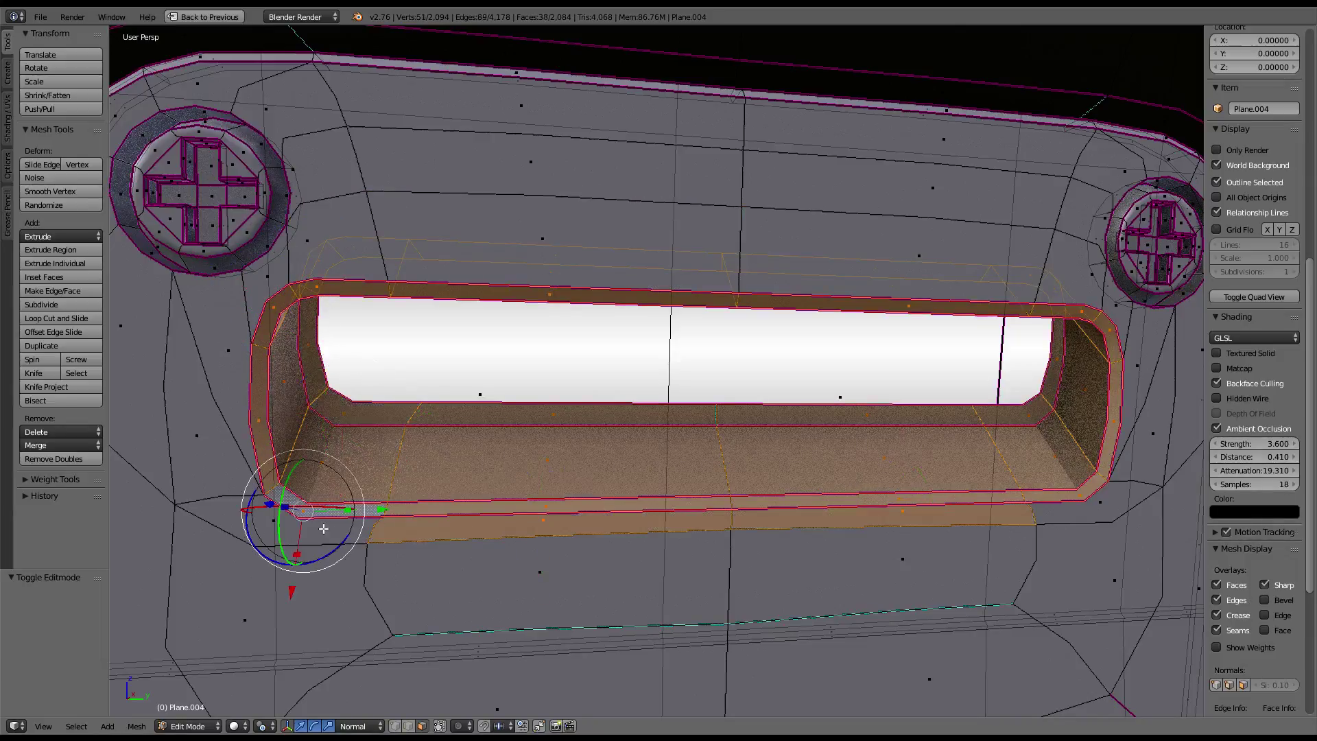
pyautogui.keyDown('shift'); pyautogui.rightClick(240, 527); pyautogui.keyUp('shift')
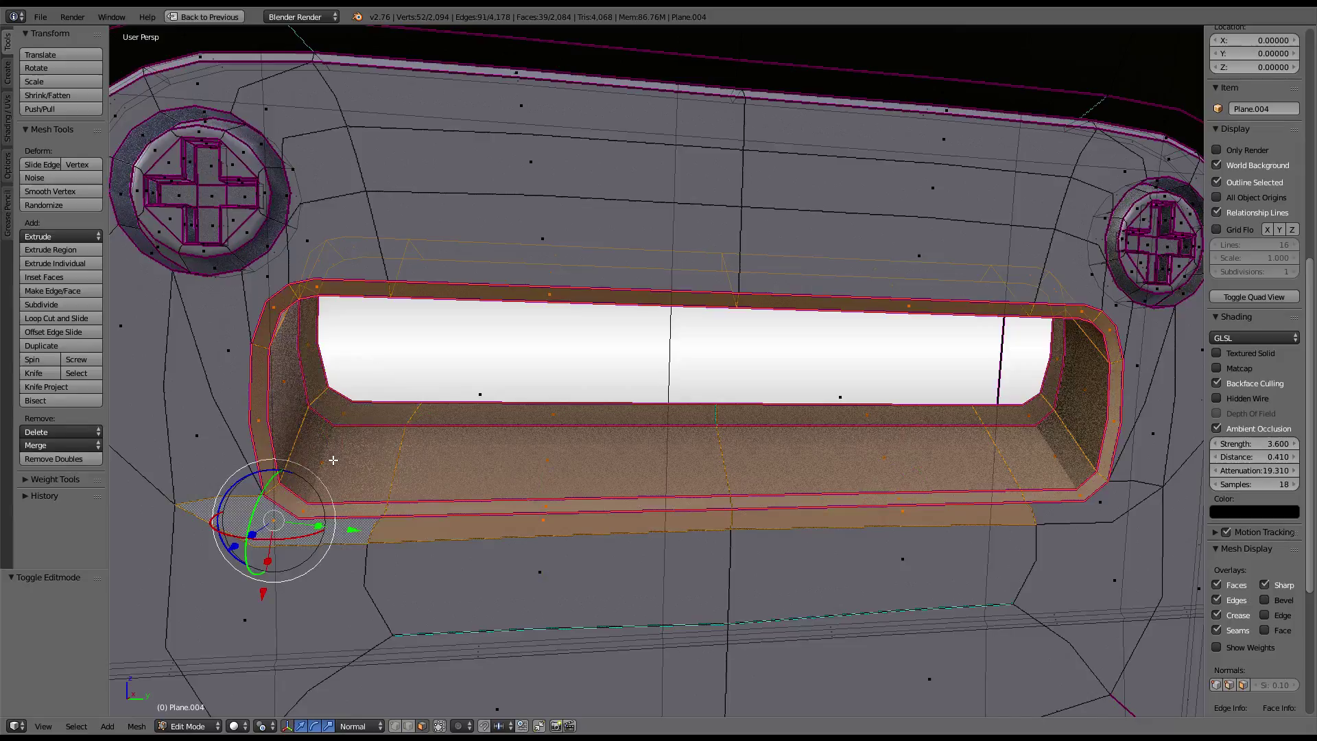
pyautogui.keyDown('shift'); pyautogui.rightClick(1103, 495); pyautogui.keyUp('shift')
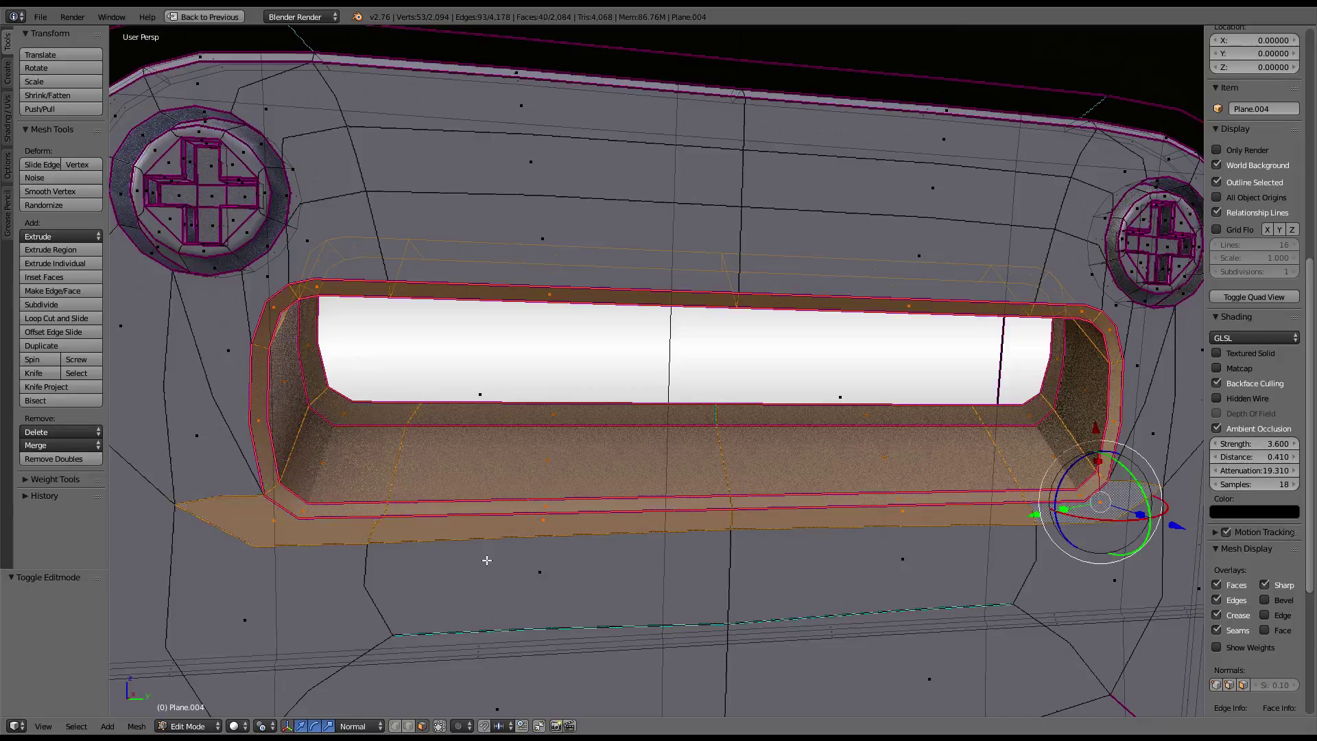
pyautogui.keyDown('shift'); pyautogui.rightClick(811, 563); pyautogui.keyUp('shift')
pyautogui.keyDown('shift'); pyautogui.rightClick(490, 570); pyautogui.keyUp('shift')
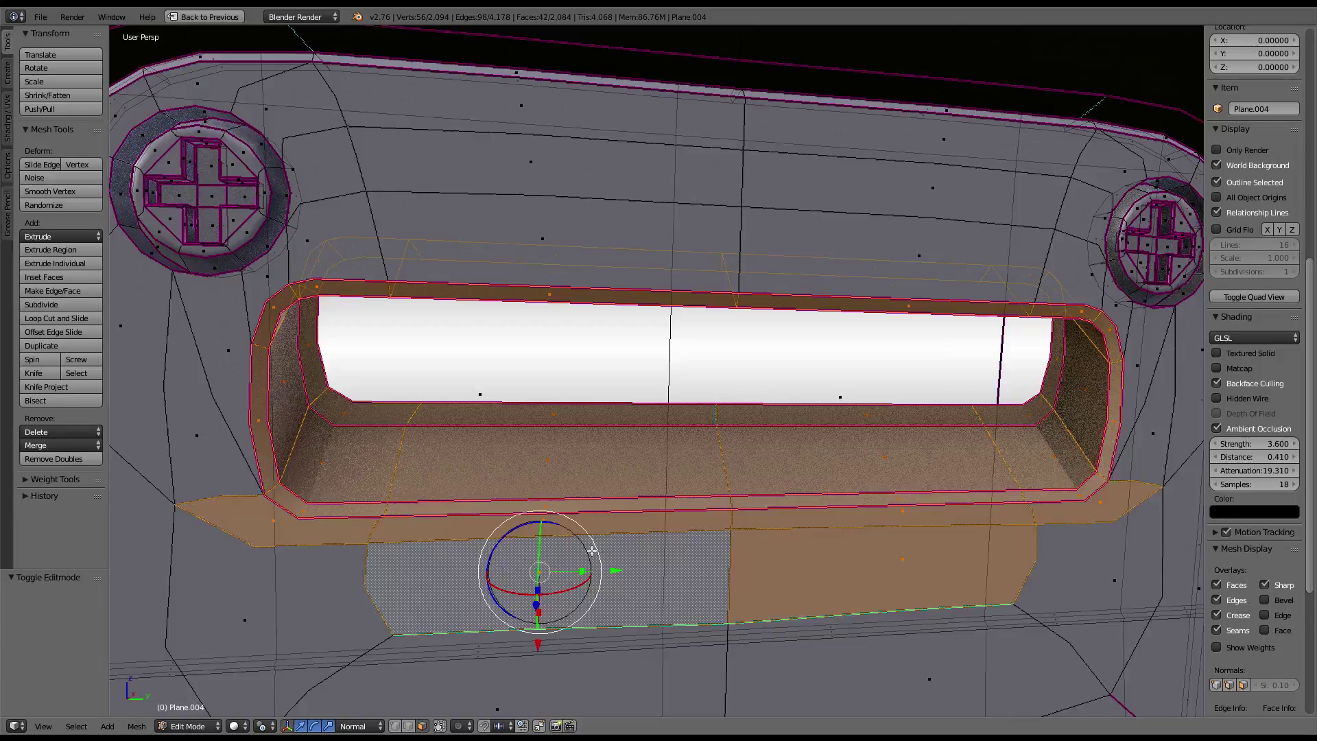
pyautogui.moveTo(490, 570); pyautogui.dragTo(706, 526, button='middle')
# - Offset the selected faces along their normals by 15, discarding and undoing a 0.1 attempt
pyautogui.press('e')
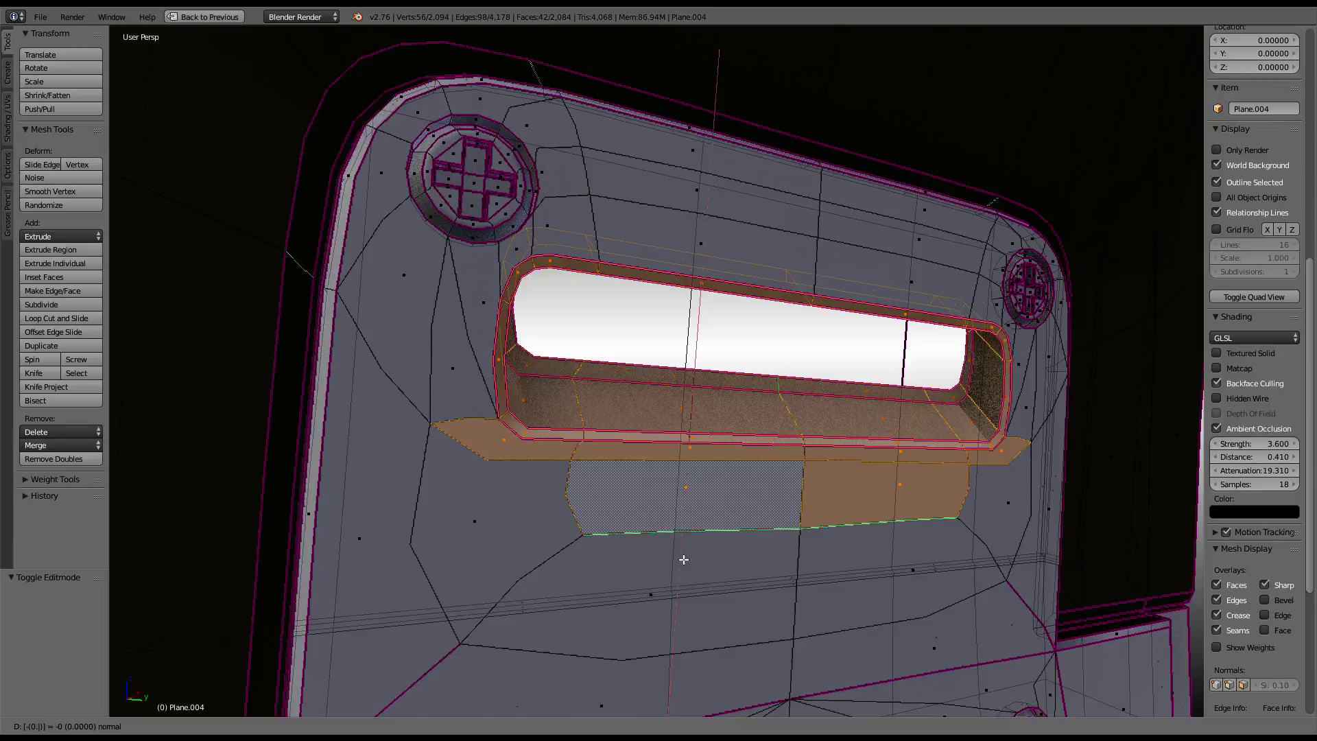
pyautogui.write('15')
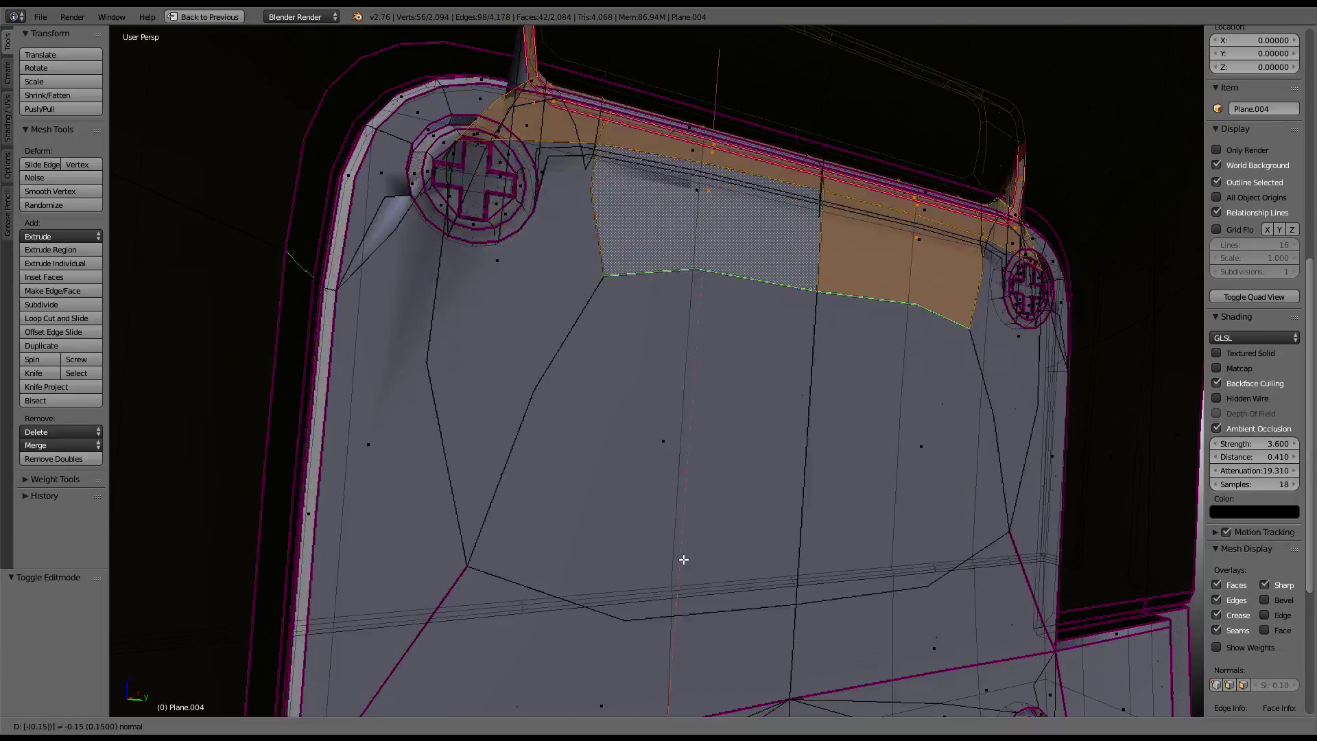
pyautogui.press('Return')
pyautogui.write('e')
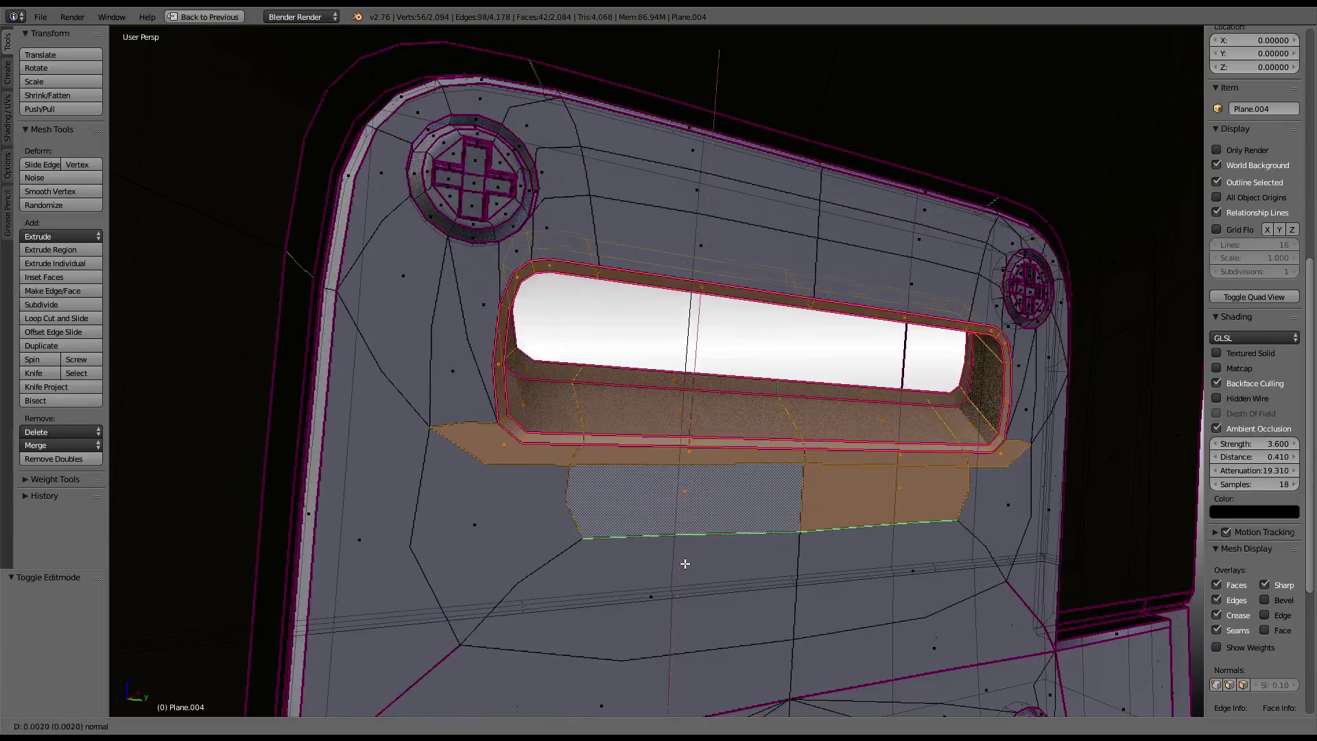
pyautogui.write('0.1')
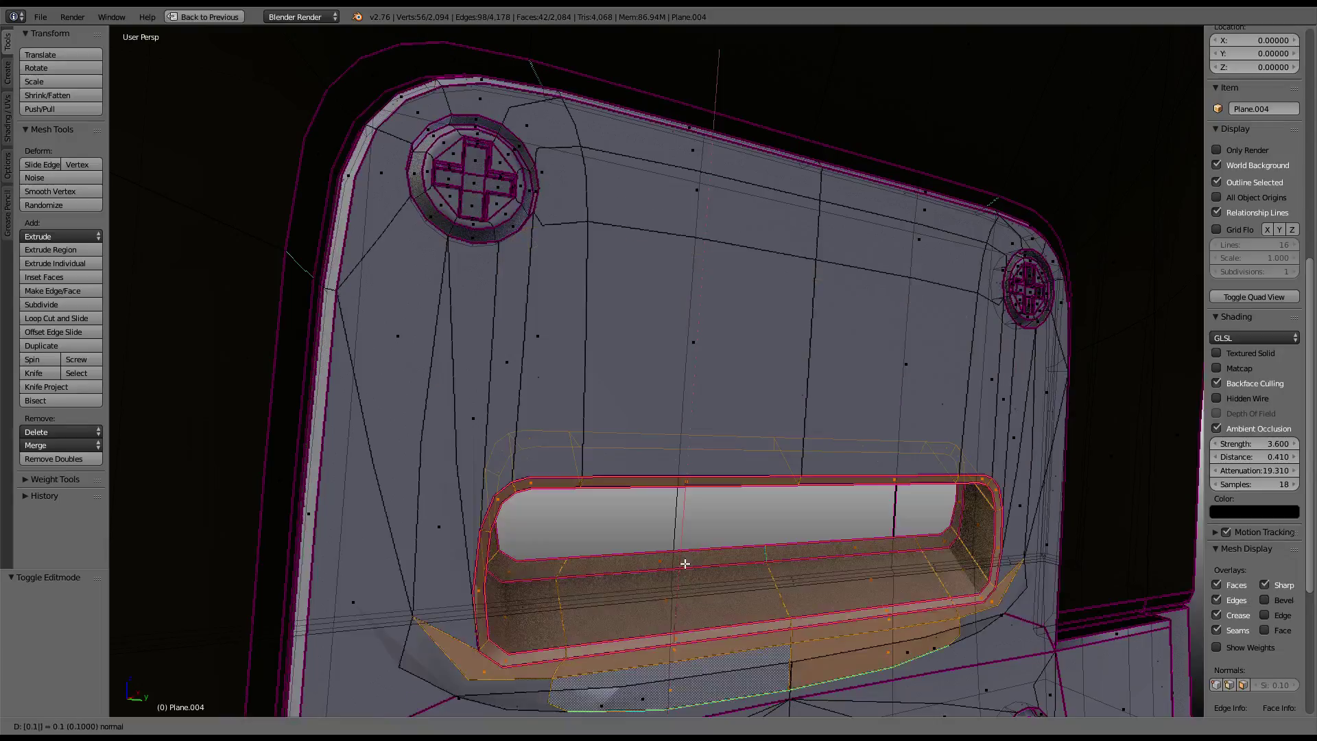
pyautogui.press('Escape')
pyautogui.hotkey('ctrl', 'z')
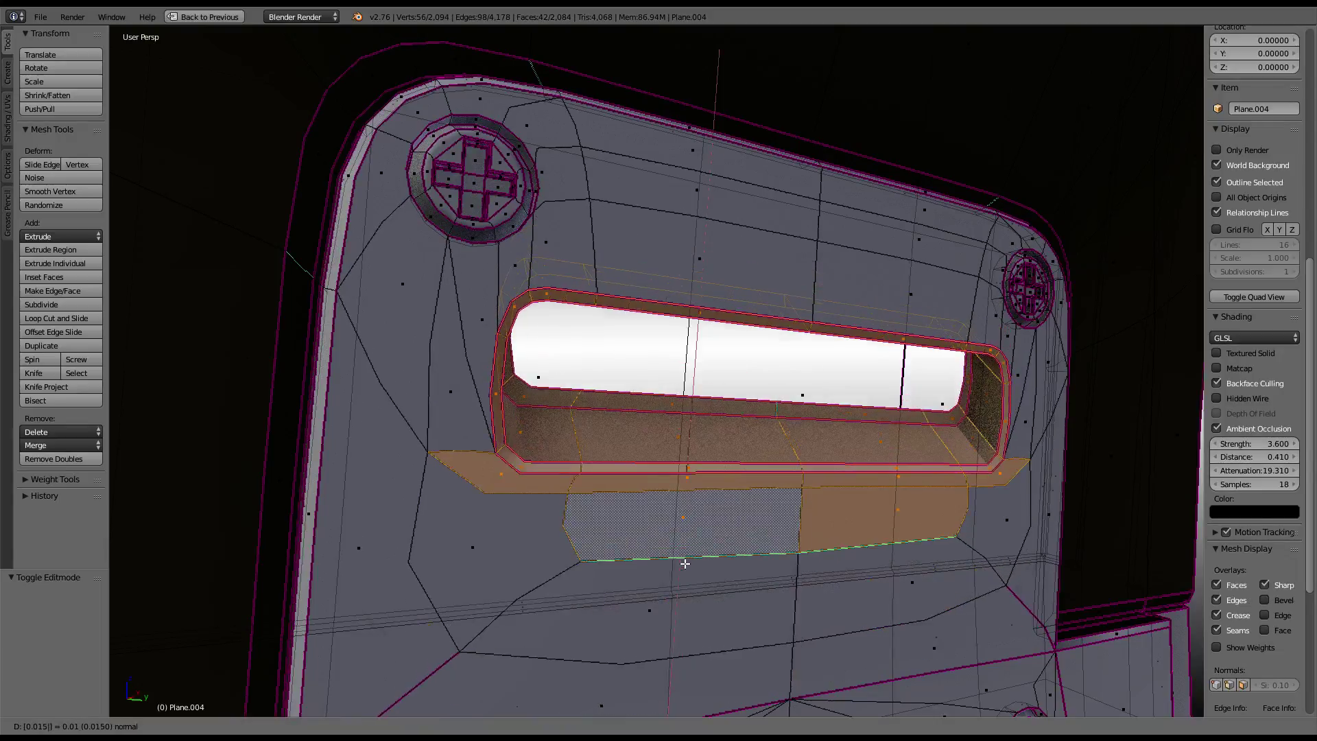
pyautogui.moveTo(786, 410)
pyautogui.mouseDown(button='middle')
pyautogui.moveTo(705, 374)
pyautogui.moveTo(771, 395)
pyautogui.mouseUp(button='middle')
# - Return to Object Mode and reveal the hidden headband parts
pyautogui.press('Tab')
pyautogui.hotkey('alt', 'h')
pyautogui.scroll(4, 742, 379)
# - Enter Edit Mode on headband arm Plane.001 and select its lower bands
pyautogui.press('Tab')
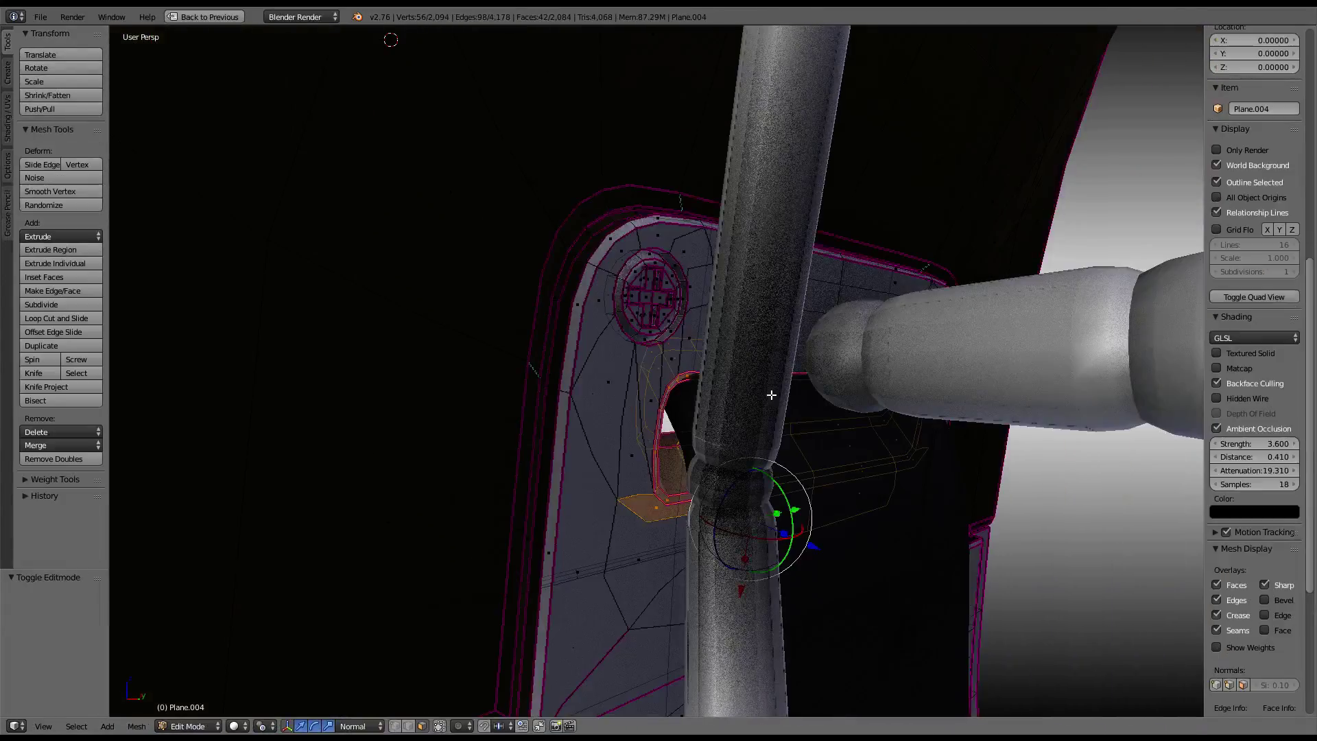
pyautogui.moveTo(867, 446)
pyautogui.mouseDown(button='middle')
pyautogui.moveTo(750, 397)
pyautogui.moveTo(789, 384)
pyautogui.moveTo(838, 412)
pyautogui.moveTo(706, 377)
pyautogui.moveTo(582, 303)
pyautogui.moveTo(603, 303)
pyautogui.moveTo(446, 255)
pyautogui.mouseUp(button='middle')
pyautogui.press('Tab')
pyautogui.rightClick(765, 402)
pyautogui.press('Tab')
pyautogui.scroll(3, 780, 392)
pyautogui.press('a')
pyautogui.press('l')
pyautogui.press('l')
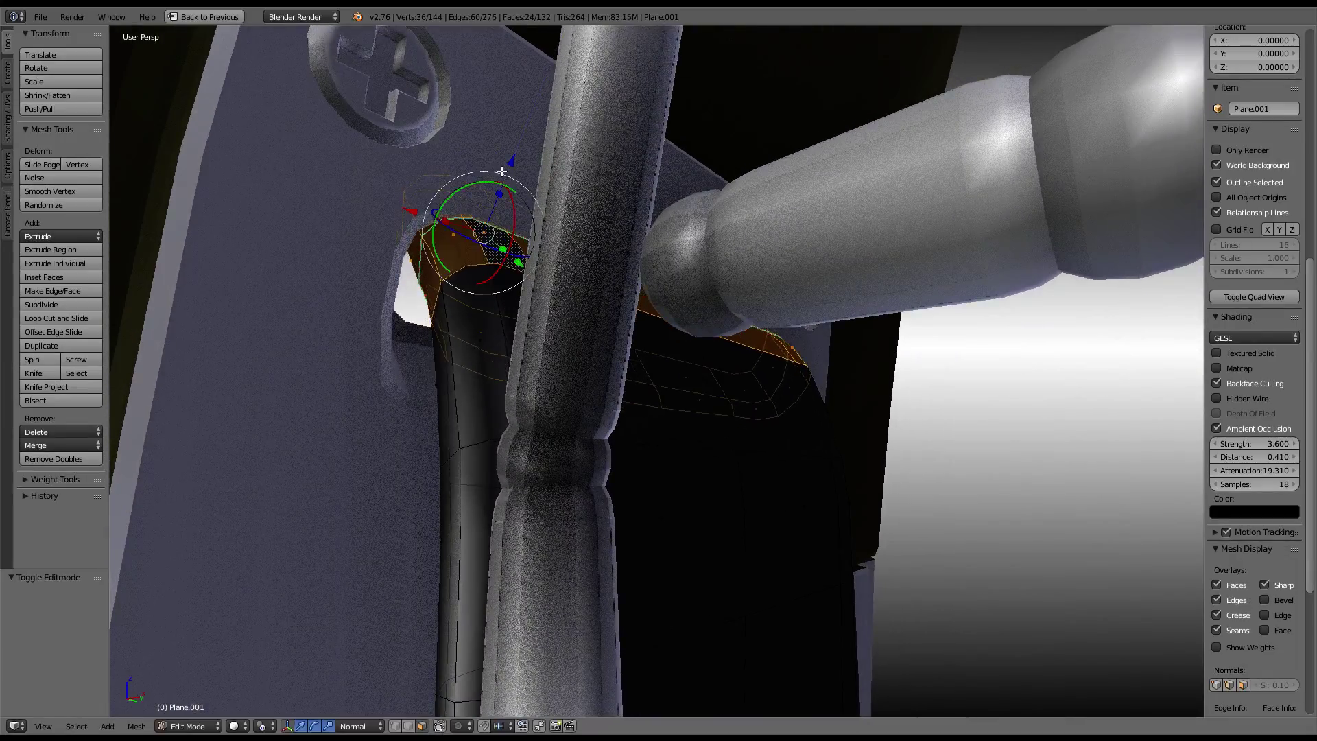
pyautogui.press('l')
# - Nudge the selected arm bands slightly (X 0.003, Z 0.001) and check the fit
pyautogui.press('g')
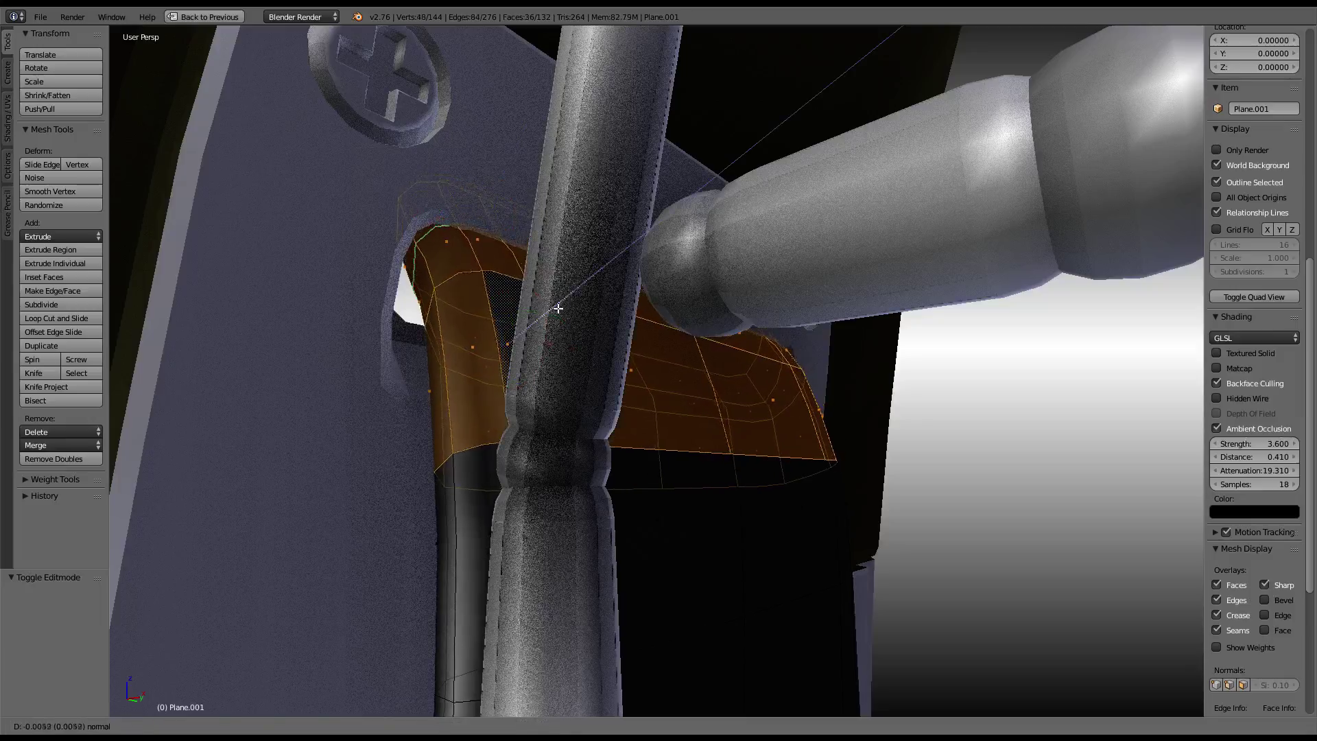
pyautogui.press('Escape')
pyautogui.press('g')
pyautogui.press('y')
pyautogui.press('y')
pyautogui.click(504, 285)
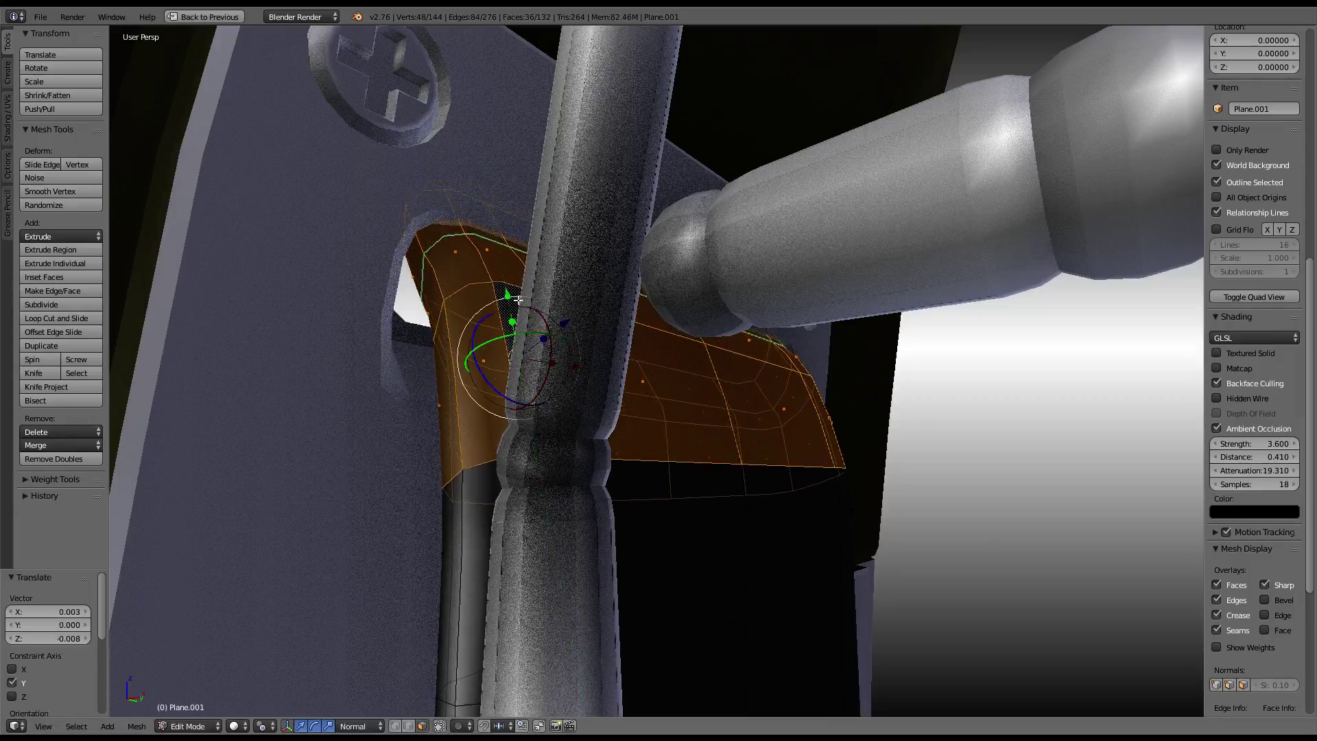
pyautogui.moveTo(505, 285); pyautogui.dragTo(602, 308, button='middle')
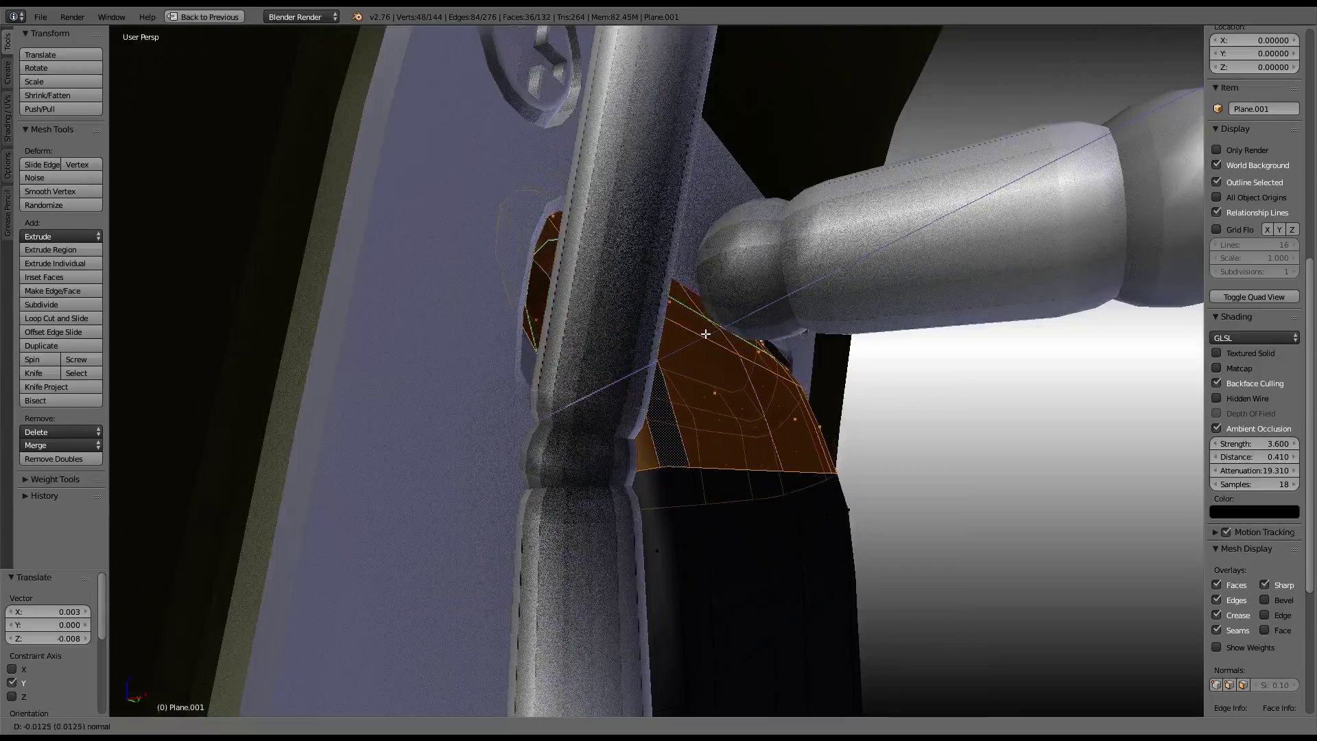
pyautogui.moveTo(727, 321)
pyautogui.mouseDown(button='middle')
pyautogui.moveTo(607, 323)
pyautogui.moveTo(583, 303)
pyautogui.moveTo(505, 365)
pyautogui.moveTo(593, 393)
pyautogui.moveTo(555, 370)
pyautogui.moveTo(567, 377)
pyautogui.mouseUp(button='middle')
pyautogui.press('Tab')
pyautogui.press('Tab')
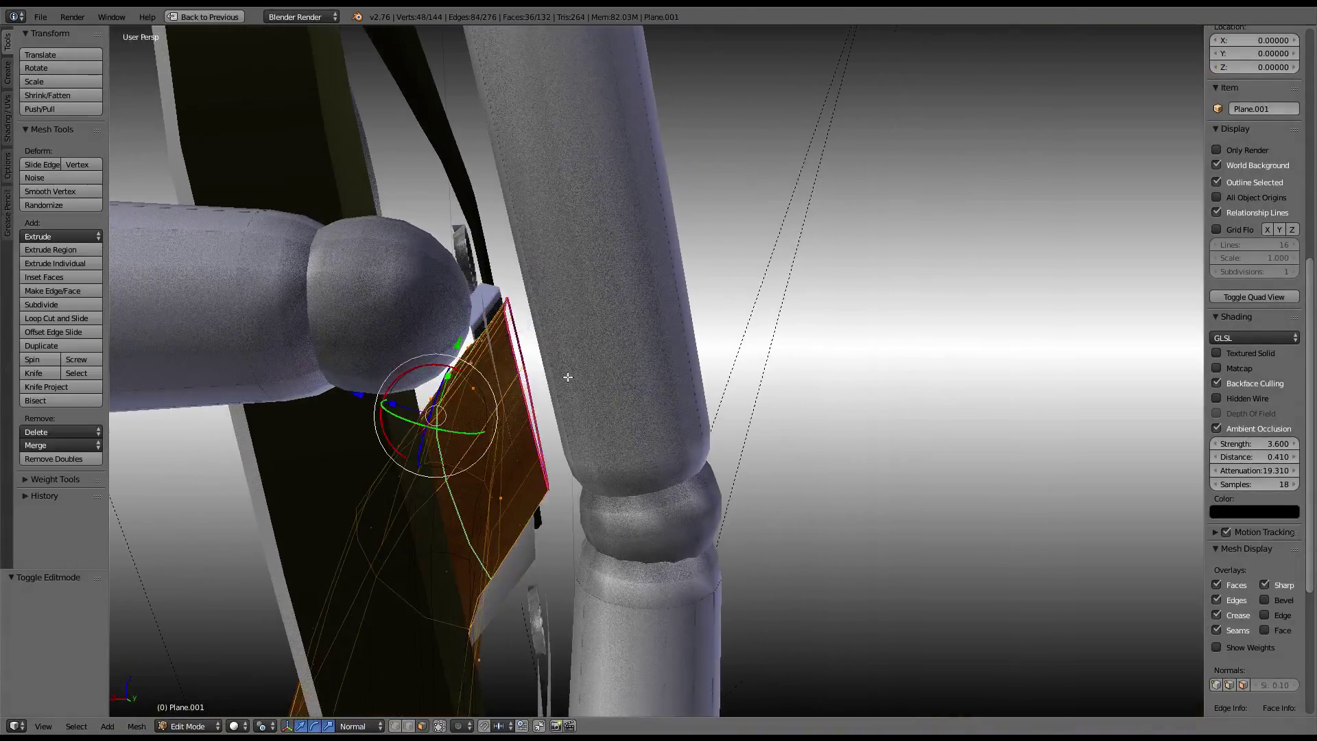
pyautogui.moveTo(359, 389)
pyautogui.mouseDown(button='middle')
pyautogui.moveTo(421, 374)
pyautogui.moveTo(491, 391)
pyautogui.moveTo(677, 381)
pyautogui.mouseUp(button='middle')
pyautogui.press('Tab')
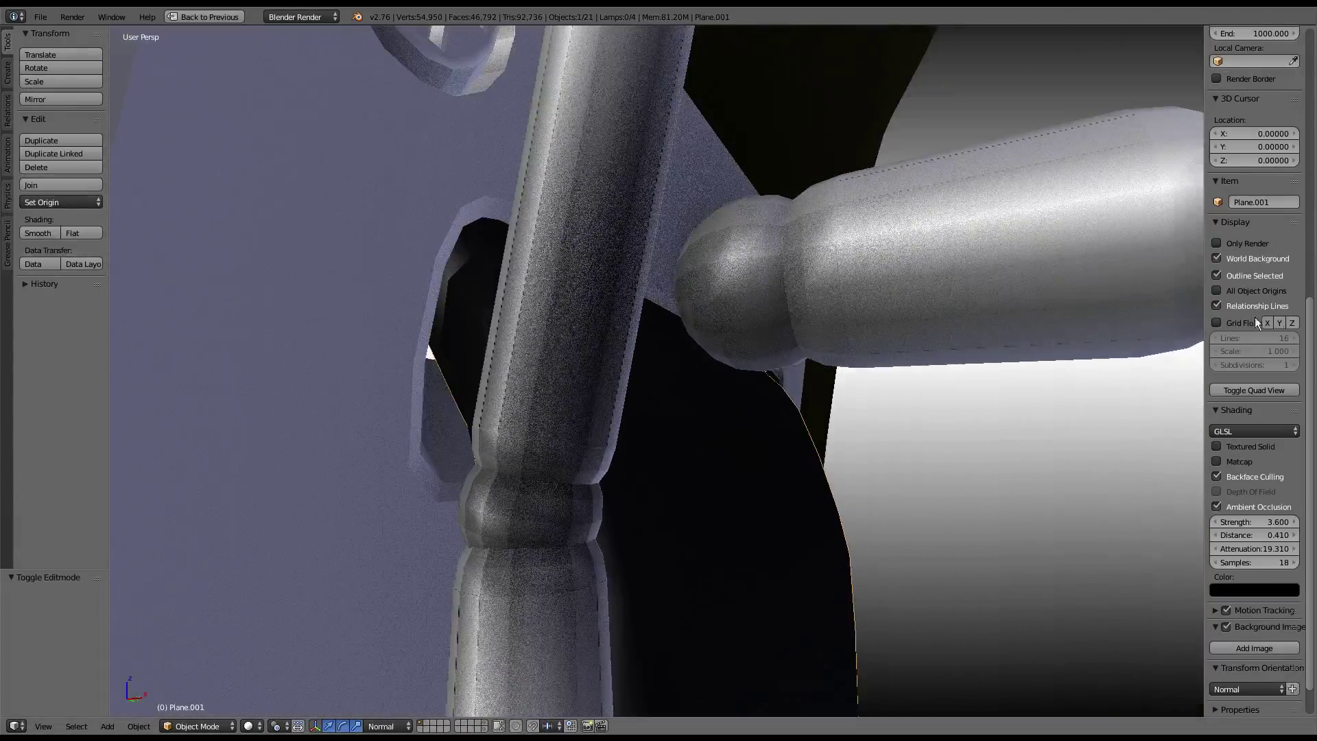
# - Select the headband arm Plane.014 and enter Edit Mode on it
pyautogui.click(1215, 243)
pyautogui.moveTo(803, 297)
pyautogui.mouseDown(button='middle')
pyautogui.moveTo(783, 292)
pyautogui.moveTo(852, 318)
pyautogui.moveTo(229, 276)
pyautogui.moveTo(511, 261)
pyautogui.moveTo(1221, 405)
pyautogui.mouseUp(button='middle')
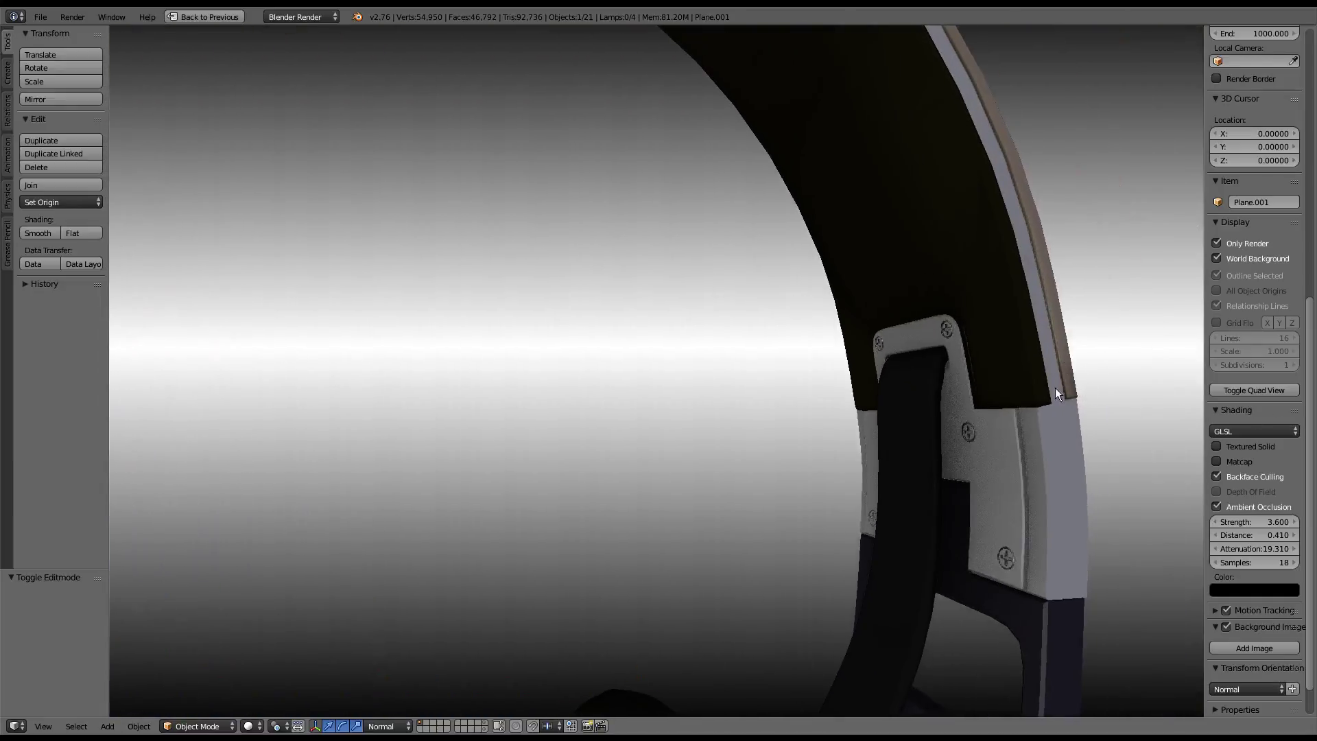
pyautogui.moveTo(1055, 388)
pyautogui.mouseDown(button='middle')
pyautogui.moveTo(480, 362)
pyautogui.moveTo(570, 343)
pyautogui.moveTo(464, 353)
pyautogui.moveTo(543, 384)
pyautogui.mouseUp(button='middle')
pyautogui.rightClick(715, 302)
pyautogui.press('Tab')
pyautogui.press('KP_Decimal')
pyautogui.moveTo(714, 302); pyautogui.dragTo(686, 343, button='middle')
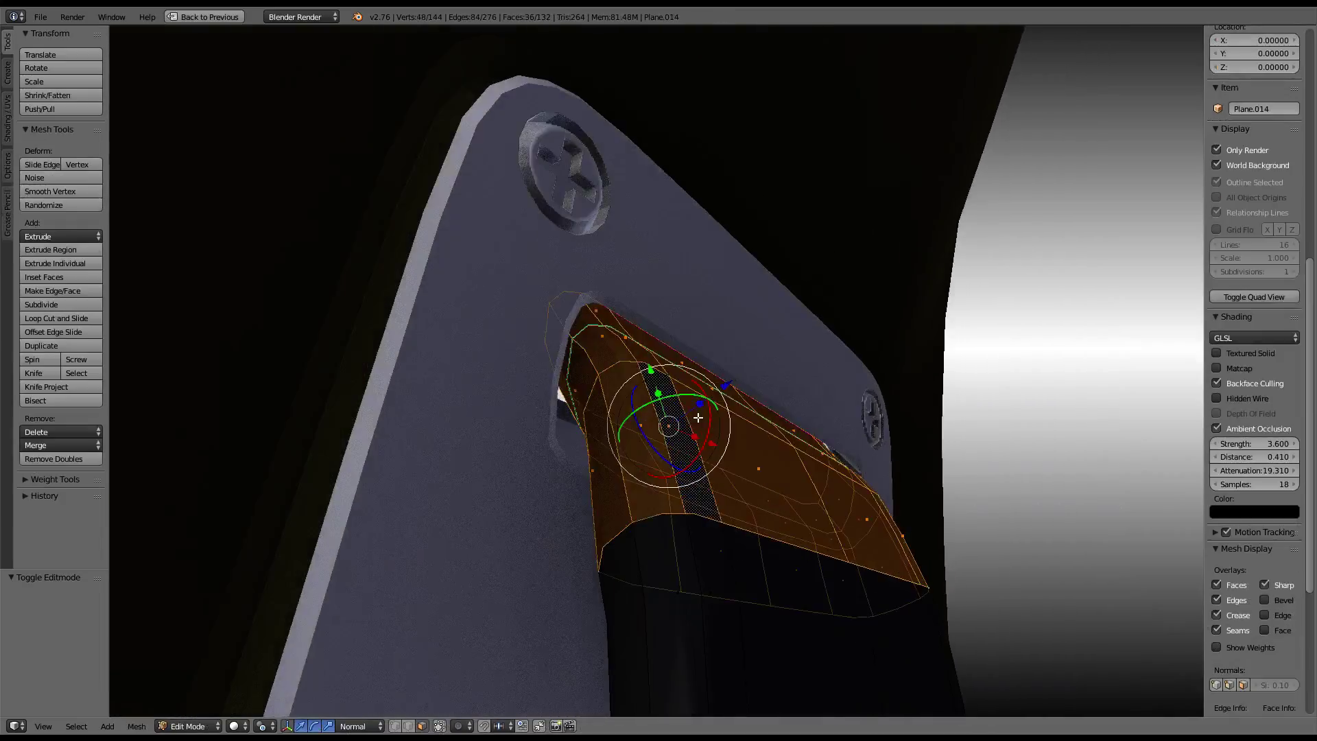
pyautogui.moveTo(698, 417)
pyautogui.mouseDown(button='middle')
pyautogui.moveTo(761, 435)
pyautogui.moveTo(785, 483)
pyautogui.moveTo(775, 394)
pyautogui.moveTo(746, 393)
pyautogui.moveTo(797, 402)
pyautogui.mouseUp(button='middle')
# - Select the arm's end rim edges and scale them up by 1.129 along Y
pyautogui.keyDown('alt'); pyautogui.rightClick(846, 498); pyautogui.keyUp('alt')
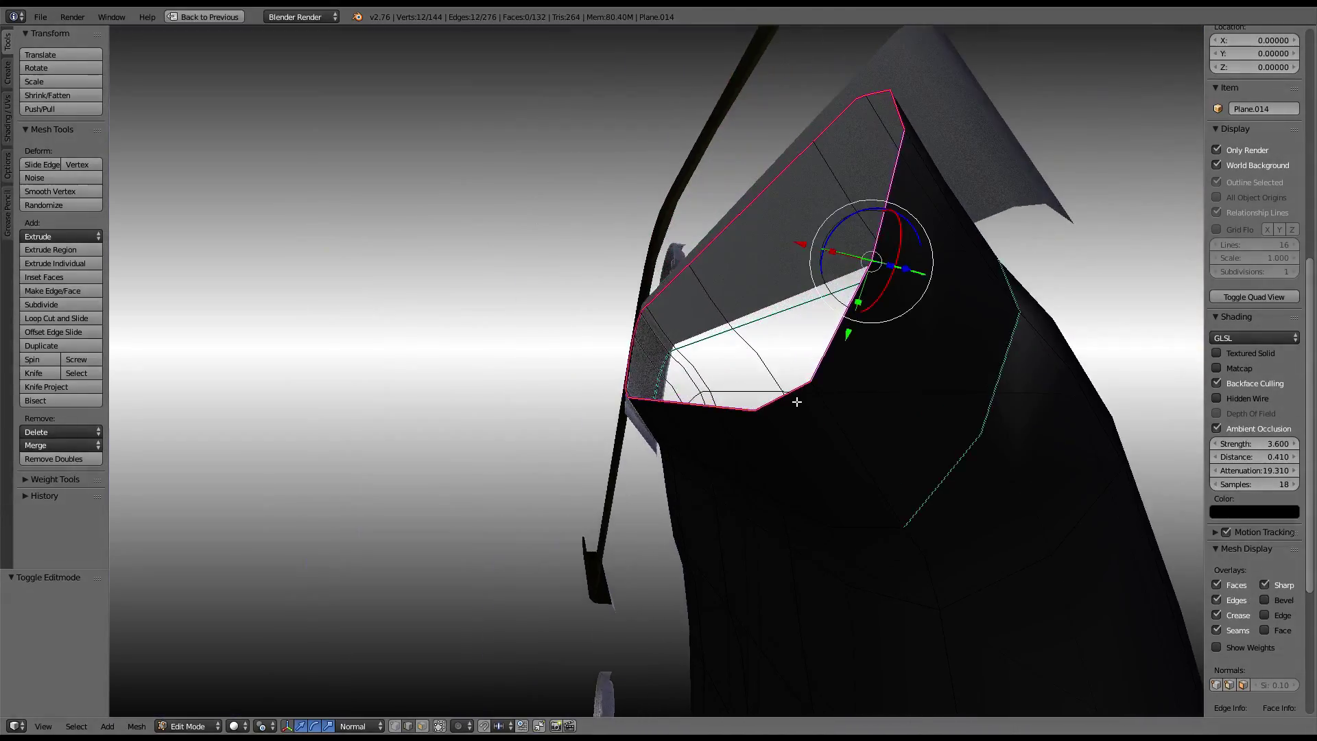
pyautogui.keyDown('shift'); pyautogui.rightClick(679, 405); pyautogui.keyUp('shift')
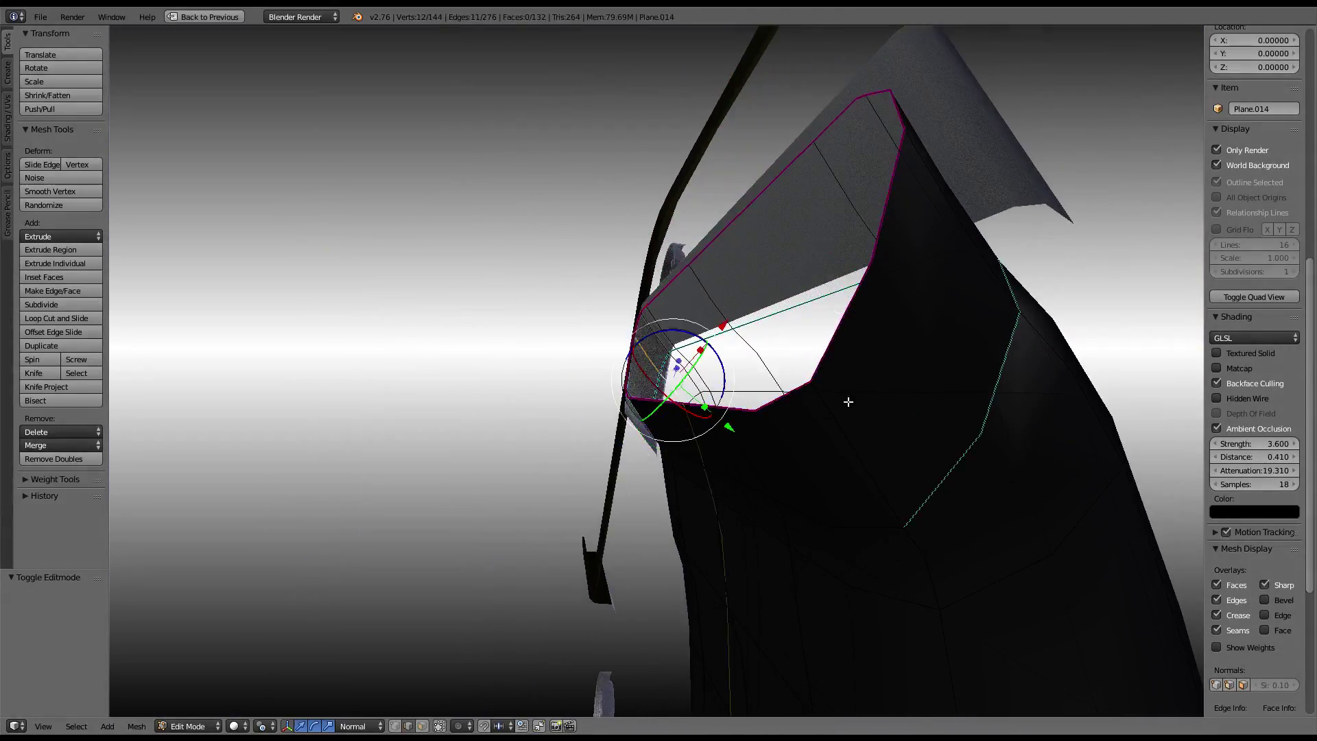
pyautogui.keyDown('shift'); pyautogui.rightClick(869, 259); pyautogui.keyUp('shift')
pyautogui.moveTo(871, 260)
pyautogui.mouseDown(button='middle')
pyautogui.moveTo(846, 250)
pyautogui.moveTo(679, 273)
pyautogui.mouseUp(button='middle')
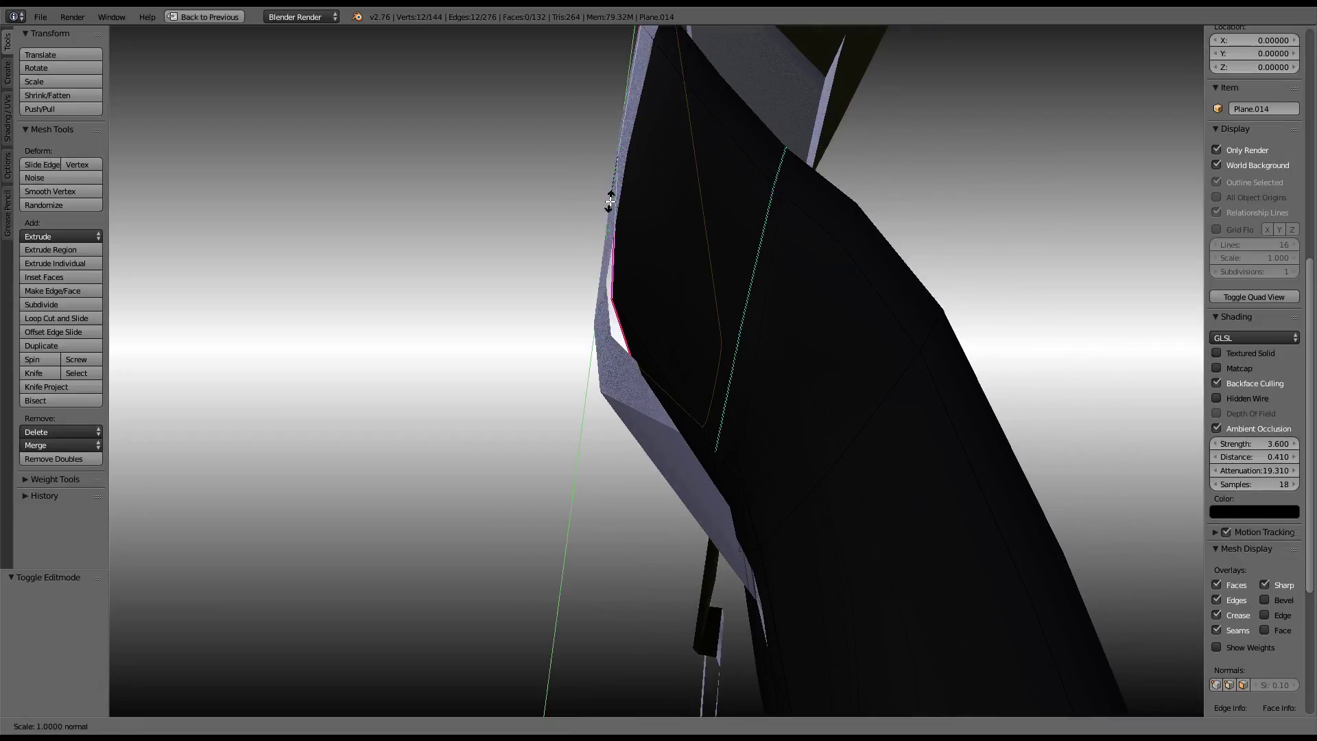
pyautogui.moveTo(604, 212)
pyautogui.mouseDown(button='middle')
pyautogui.moveTo(589, 232)
pyautogui.moveTo(543, 229)
pyautogui.moveTo(448, 337)
pyautogui.moveTo(574, 382)
pyautogui.moveTo(574, 347)
pyautogui.moveTo(503, 322)
pyautogui.moveTo(591, 393)
pyautogui.moveTo(731, 425)
pyautogui.mouseUp(button='middle')
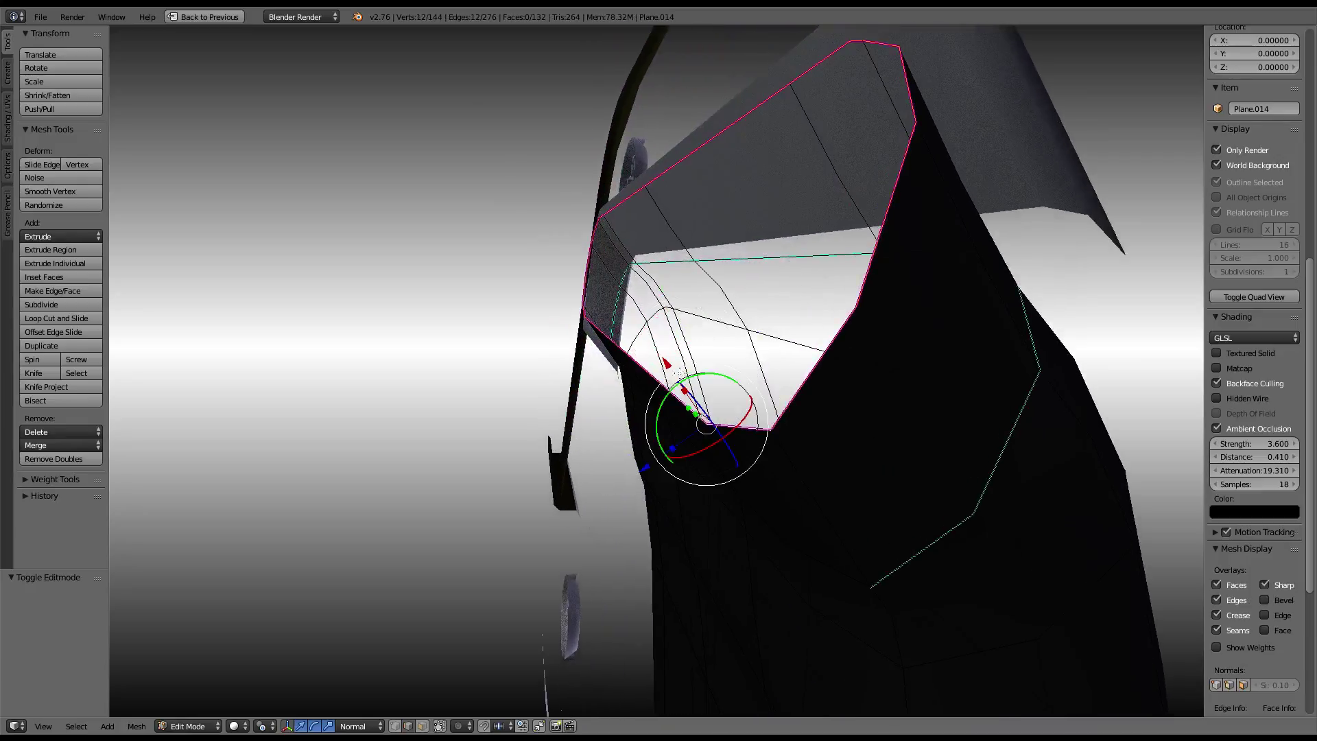
pyautogui.keyDown('shift'); pyautogui.rightClick(862, 281); pyautogui.keyUp('shift')
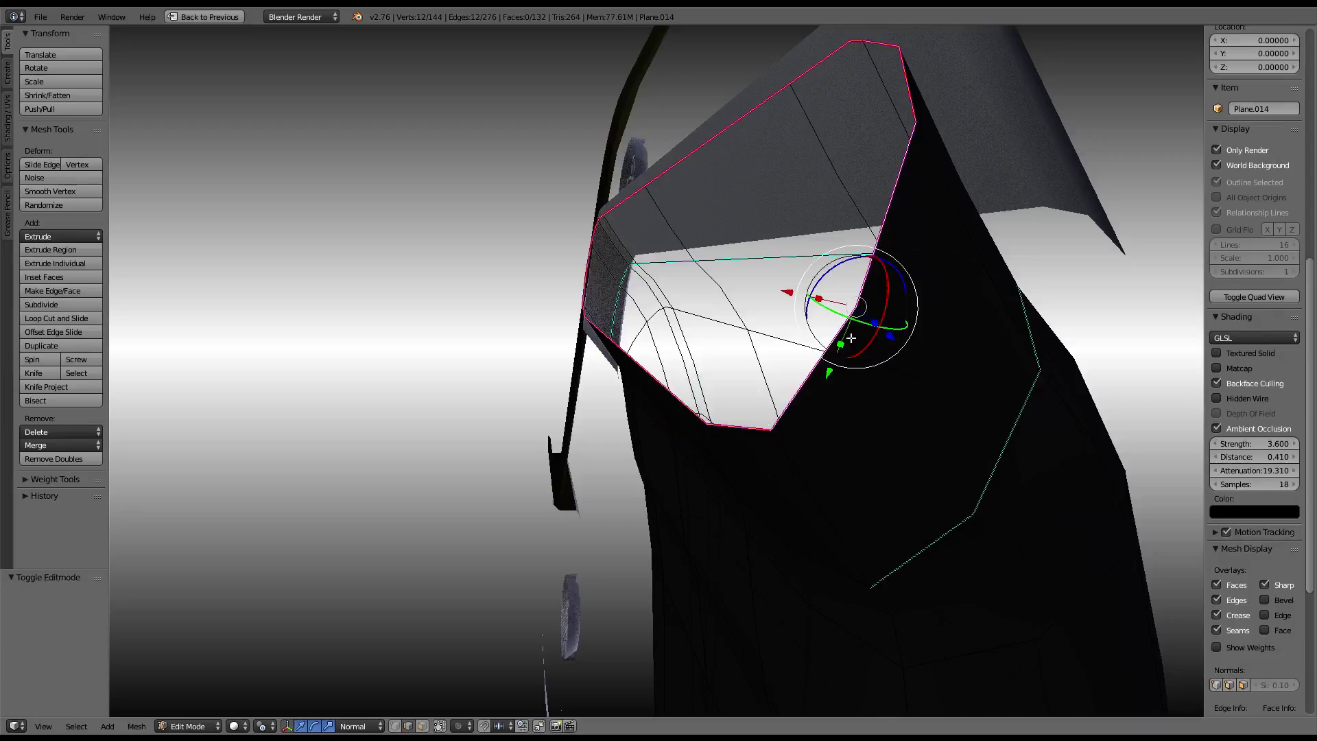
pyautogui.press('s')
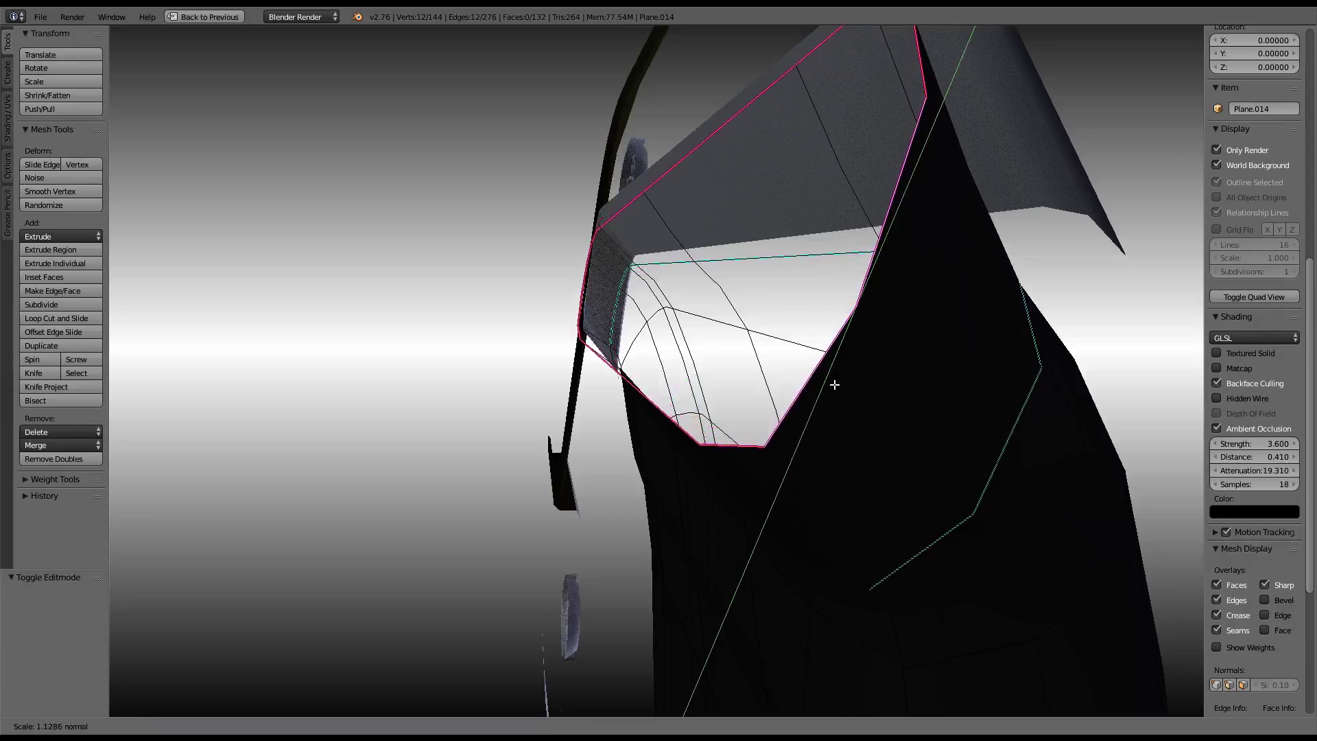
pyautogui.click(834, 385)
pyautogui.moveTo(834, 385)
pyautogui.mouseDown(button='middle')
pyautogui.moveTo(755, 340)
pyautogui.moveTo(707, 338)
pyautogui.moveTo(758, 364)
pyautogui.moveTo(737, 365)
pyautogui.mouseUp(button='middle')
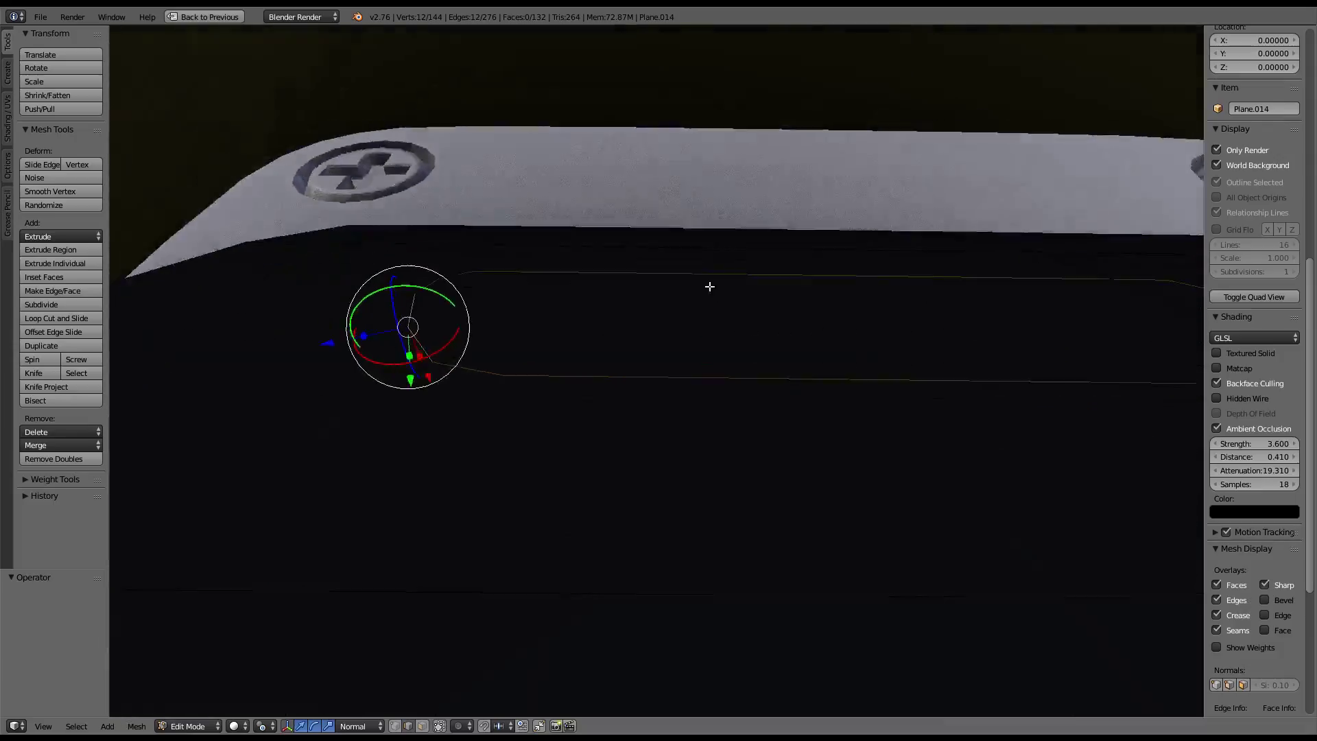
# - Complete the rim loop selection and set orientation to Global and pivot to Median Point
pyautogui.moveTo(709, 285)
pyautogui.mouseDown(button='middle')
pyautogui.moveTo(706, 270)
pyautogui.moveTo(680, 295)
pyautogui.mouseUp(button='middle')
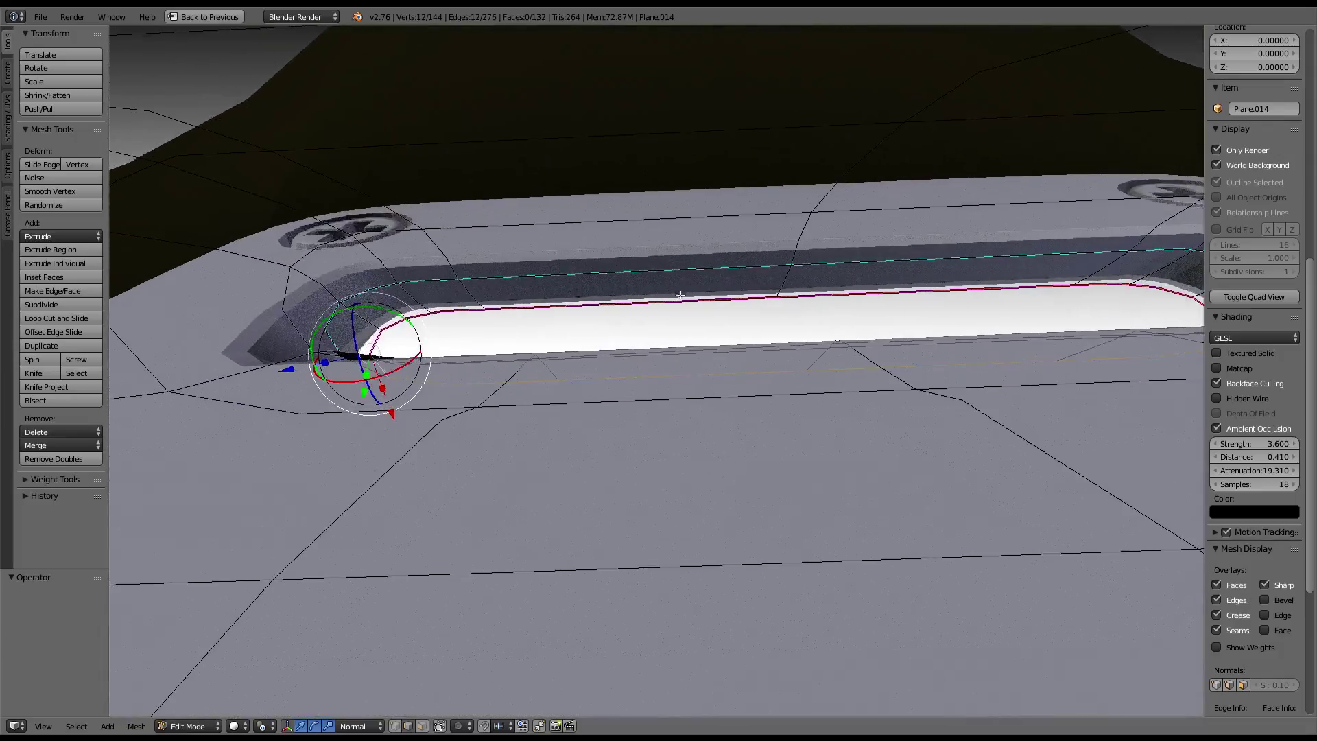
pyautogui.keyDown('shift'); pyautogui.rightClick(740, 364); pyautogui.keyUp('shift')
pyautogui.moveTo(739, 364)
pyautogui.mouseDown(button='middle')
pyautogui.moveTo(800, 488)
pyautogui.moveTo(822, 461)
pyautogui.moveTo(670, 360)
pyautogui.mouseUp(button='middle')
pyautogui.press('g')
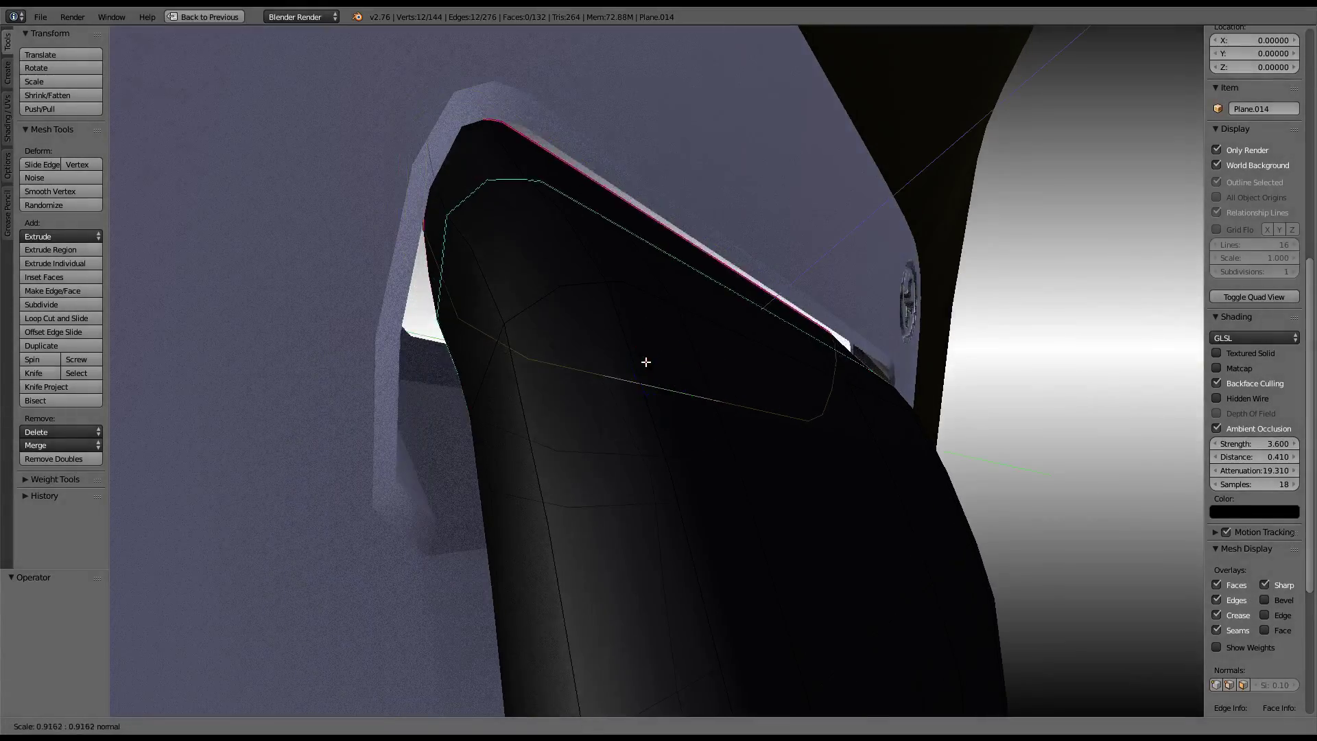
pyautogui.rightClick(642, 379)
pyautogui.click(360, 726)
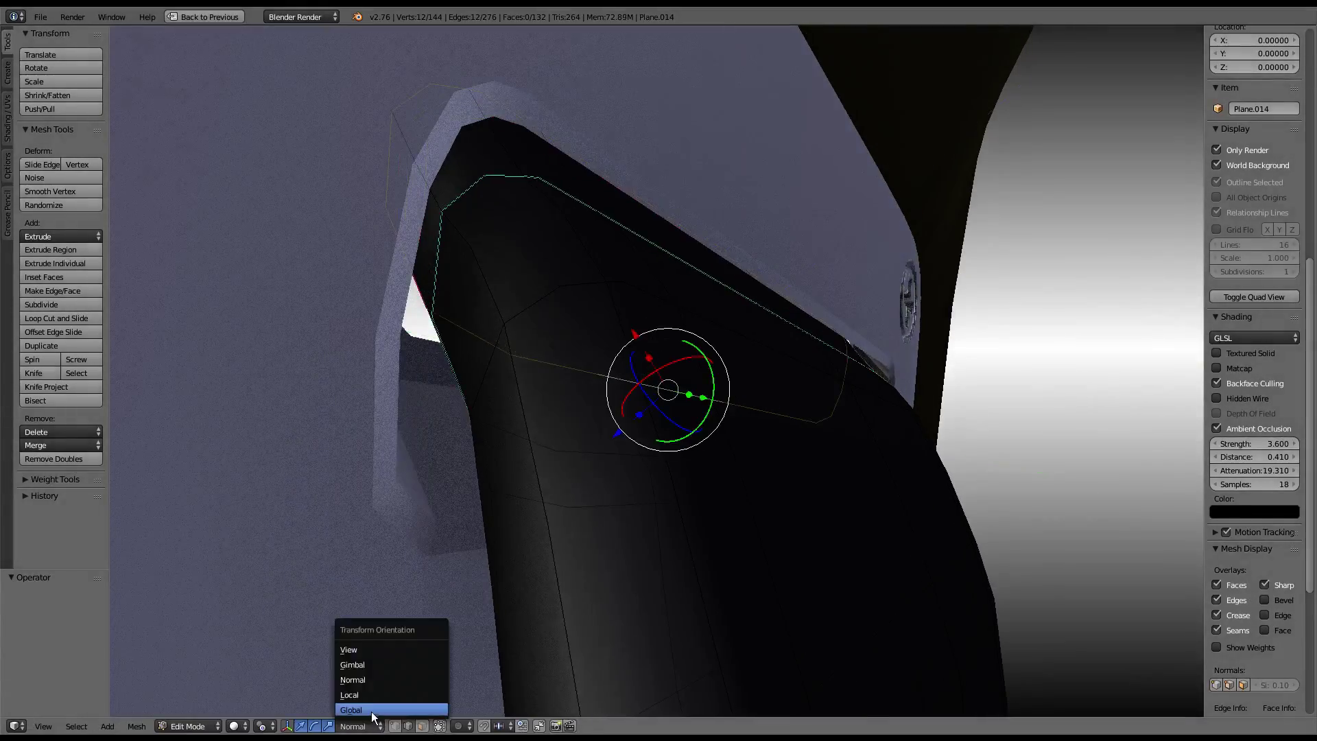
pyautogui.press('s')
pyautogui.rightClick(670, 341)
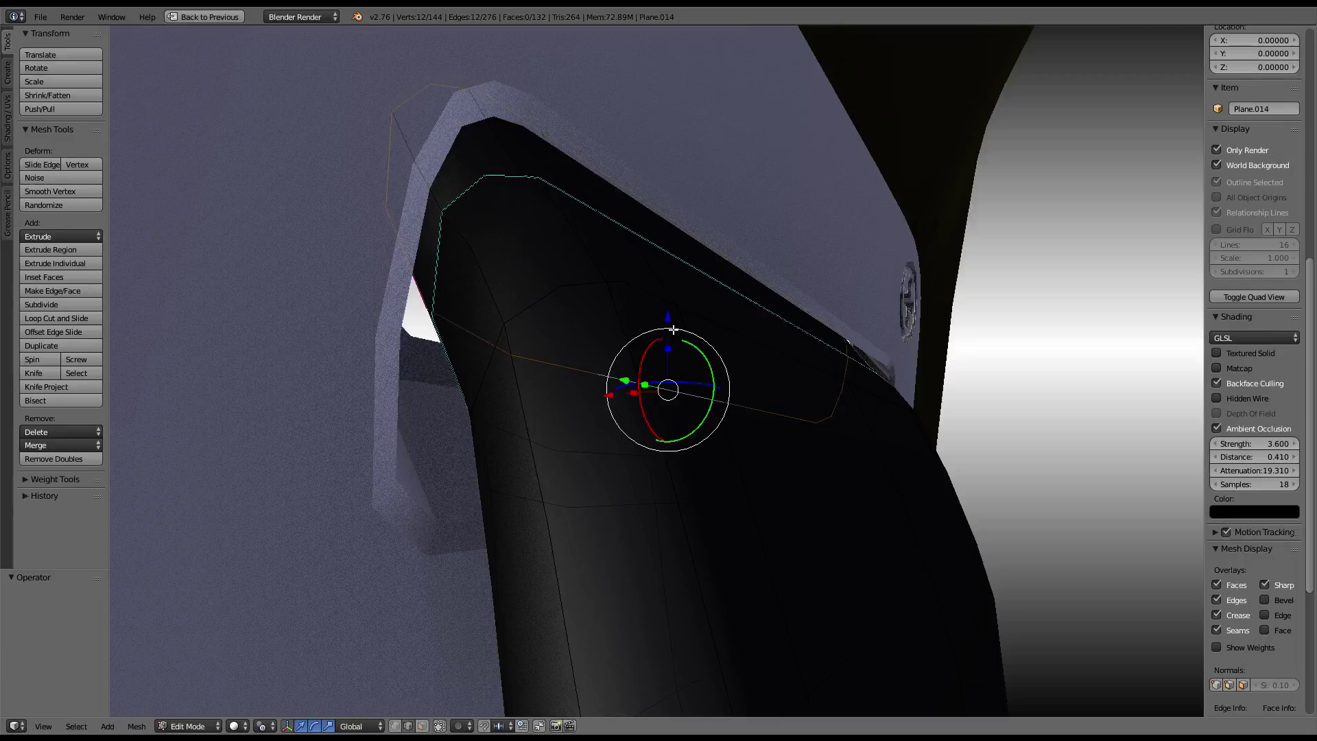
pyautogui.press('g')
pyautogui.rightClick(661, 347)
pyautogui.click(265, 725)
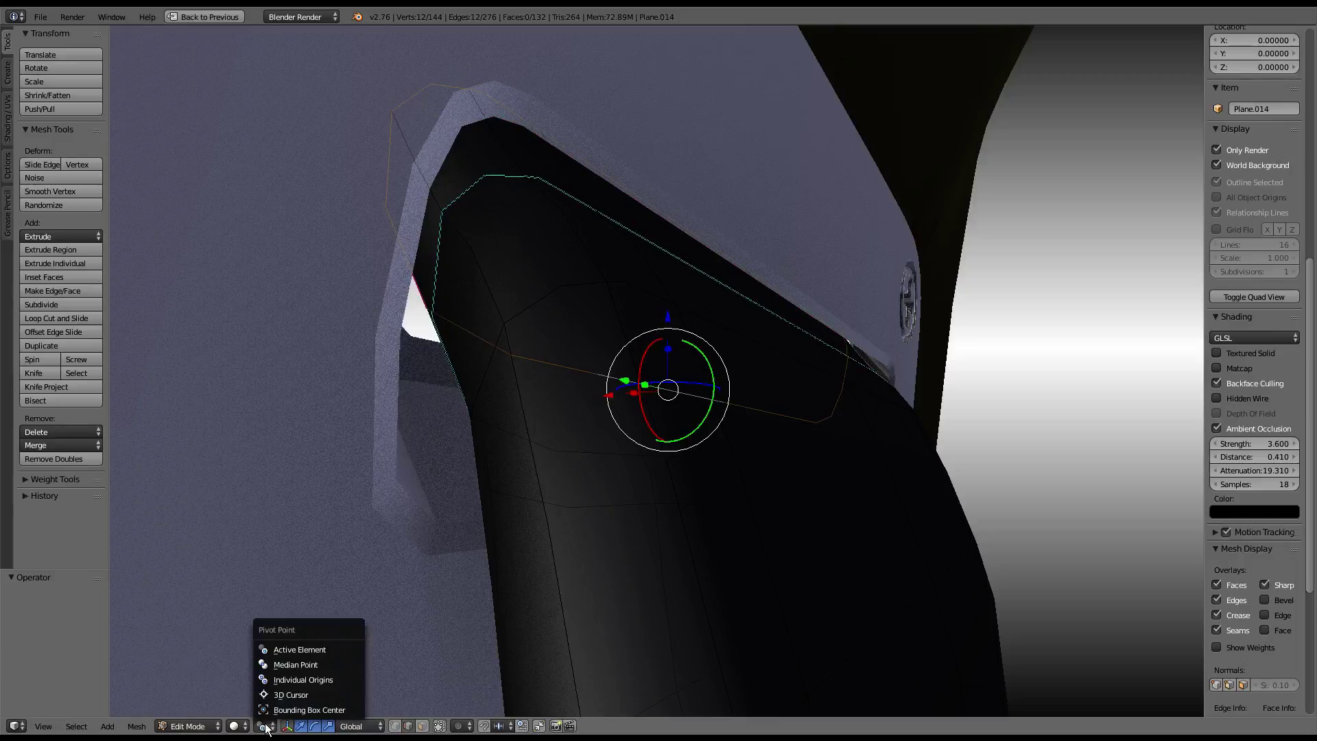
pyautogui.click(298, 658)
# - Scale the rim loop 1.232 along Z to make it taller
pyautogui.press('s')
pyautogui.press('z')
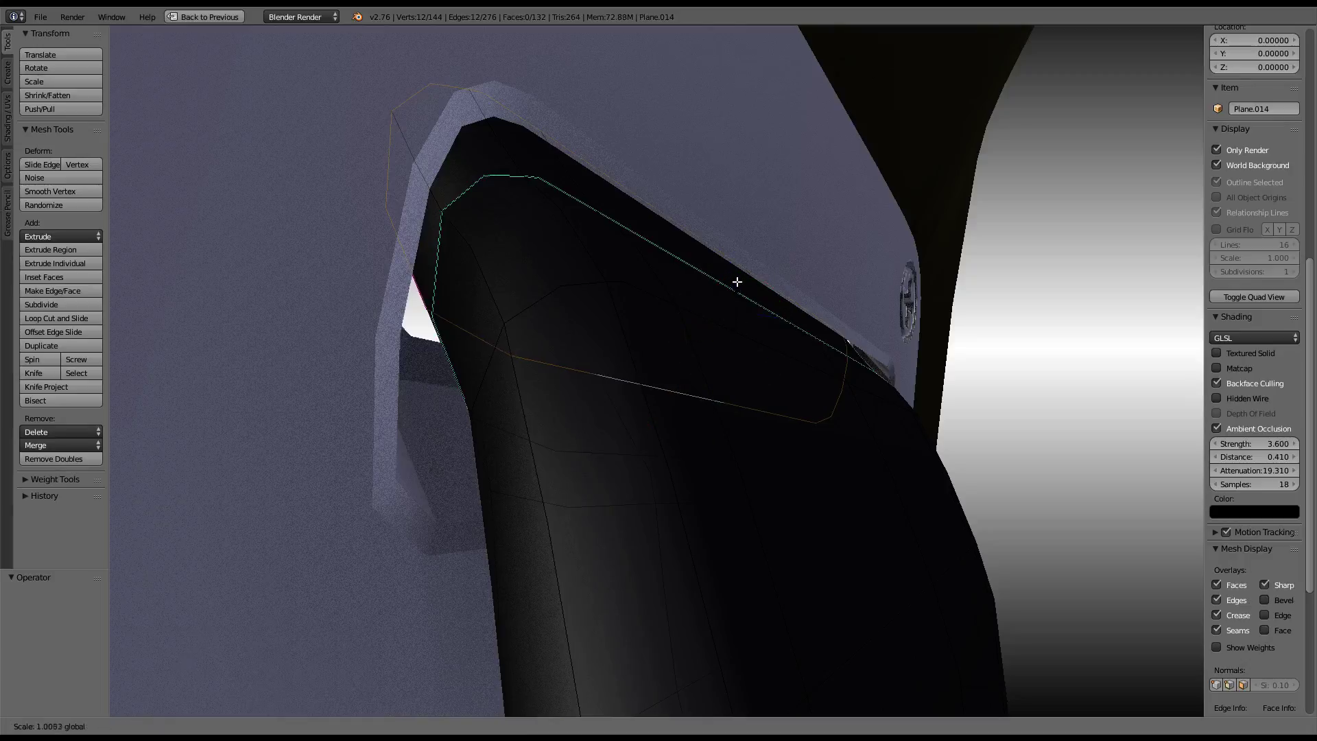
pyautogui.click(758, 241)
pyautogui.scroll(3, 703, 261)
pyautogui.moveTo(703, 261)
pyautogui.mouseDown(button='middle')
pyautogui.moveTo(717, 293)
pyautogui.moveTo(515, 317)
pyautogui.moveTo(728, 301)
pyautogui.mouseUp(button='middle')
# - Widen the rim loop 1.029 along Y, hide the manipulator, and return to Object Mode
pyautogui.press('s')
pyautogui.press('y')
pyautogui.click(739, 305)
pyautogui.hotkey('ctrl', 'space')
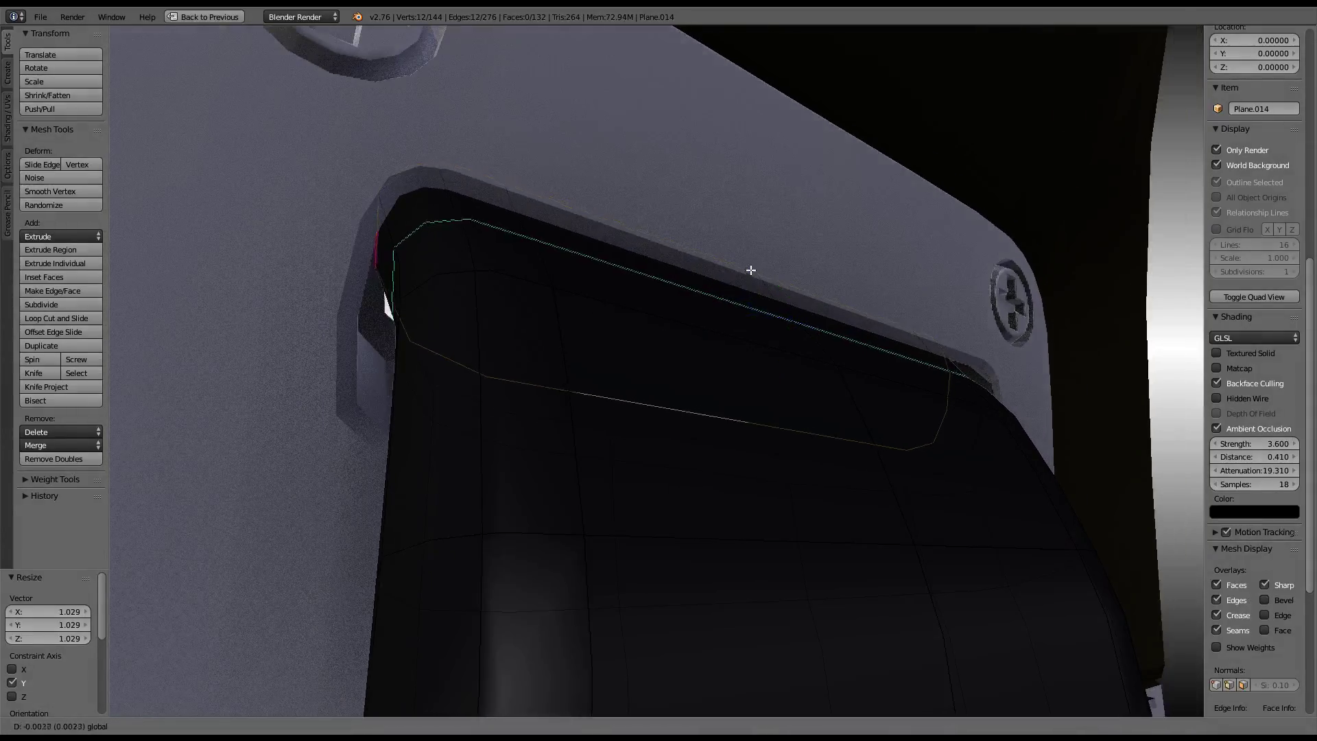
pyautogui.press('Tab')
pyautogui.moveTo(753, 283)
pyautogui.mouseDown(button='middle')
pyautogui.moveTo(650, 278)
pyautogui.moveTo(570, 293)
pyautogui.moveTo(523, 320)
pyautogui.moveTo(632, 255)
pyautogui.mouseUp(button='middle')
# - Move the arm's rim loop up 0.007 along Z in Edit Mode
pyautogui.press('Tab')
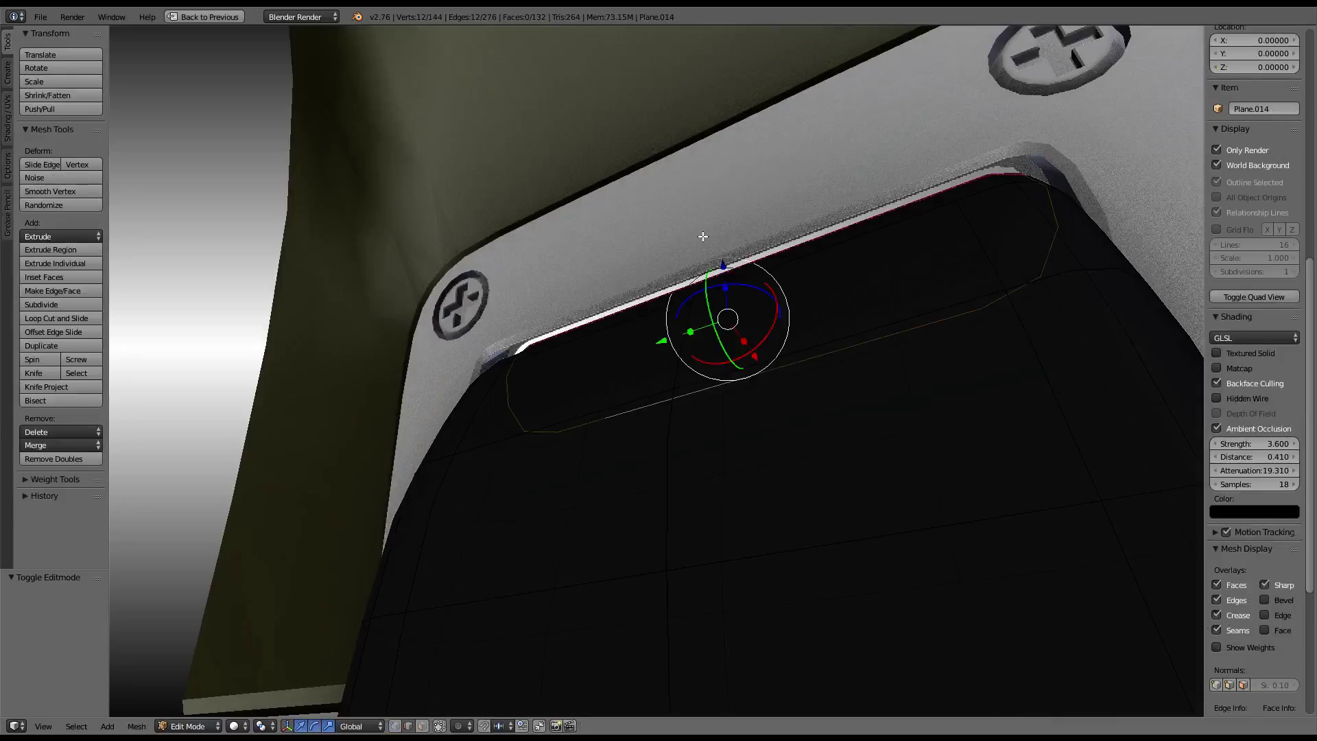
pyautogui.press('g')
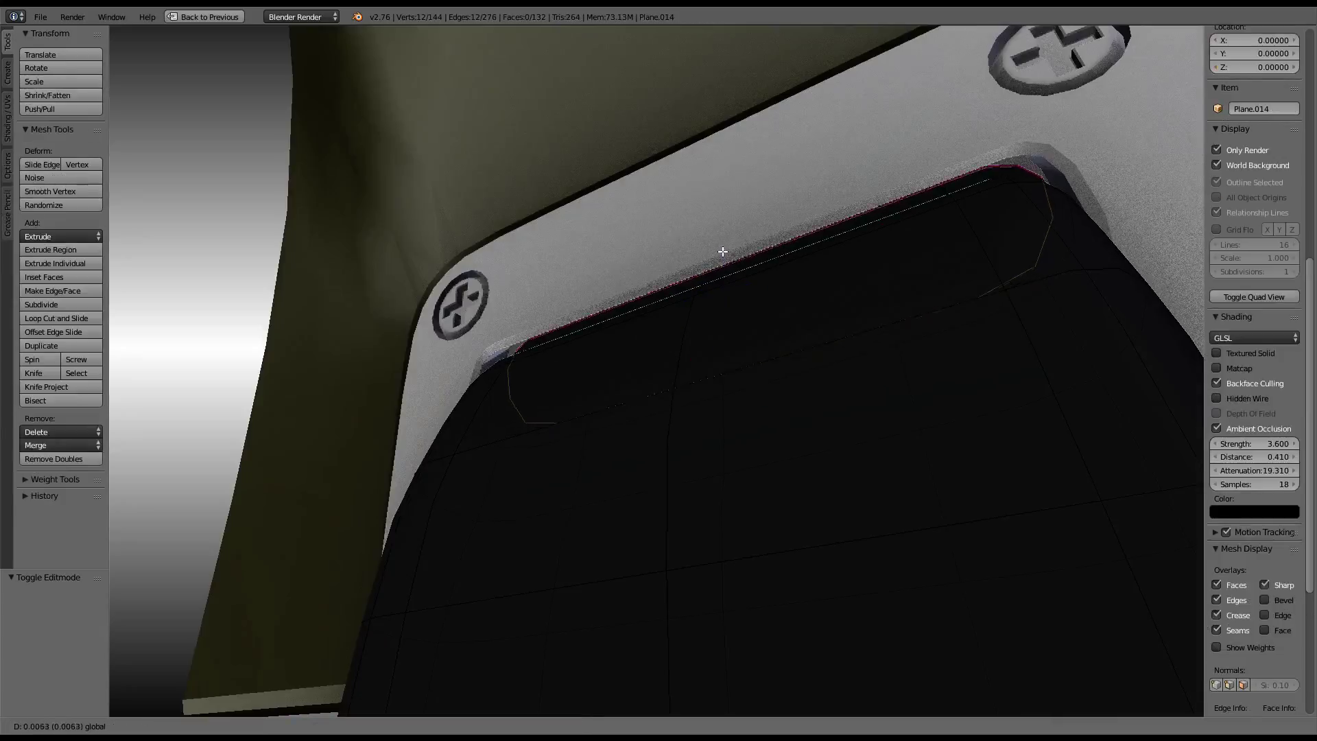
pyautogui.click(720, 251)
pyautogui.moveTo(720, 251)
pyautogui.mouseDown(button='middle')
pyautogui.moveTo(614, 374)
pyautogui.moveTo(559, 368)
pyautogui.moveTo(694, 333)
pyautogui.moveTo(607, 362)
pyautogui.moveTo(565, 341)
pyautogui.mouseUp(button='middle')
# - Return to Object Mode and select the slot piece Plane.004
pyautogui.rightClick(462, 312)
pyautogui.moveTo(462, 312)
pyautogui.mouseDown(button='middle')
pyautogui.moveTo(479, 369)
pyautogui.moveTo(473, 336)
pyautogui.moveTo(377, 376)
pyautogui.moveTo(421, 347)
pyautogui.moveTo(467, 343)
pyautogui.moveTo(457, 351)
pyautogui.moveTo(498, 370)
pyautogui.mouseUp(button='middle')
pyautogui.press('Tab')
pyautogui.press('Tab')
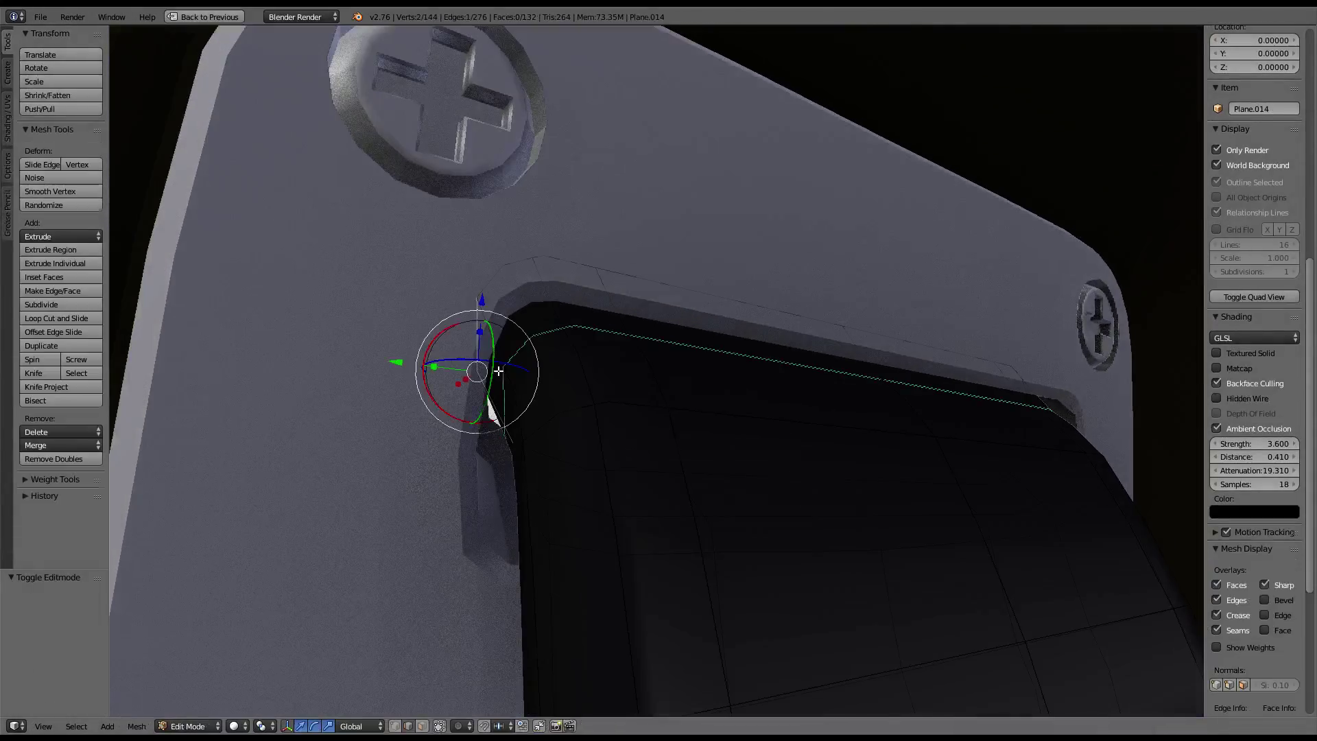
pyautogui.press('Tab')
pyautogui.rightClick(550, 439)
pyautogui.moveTo(550, 438)
pyautogui.mouseDown(button='middle')
pyautogui.moveTo(673, 411)
pyautogui.moveTo(501, 377)
pyautogui.moveTo(626, 381)
pyautogui.moveTo(595, 419)
pyautogui.moveTo(603, 405)
pyautogui.mouseUp(button='middle')
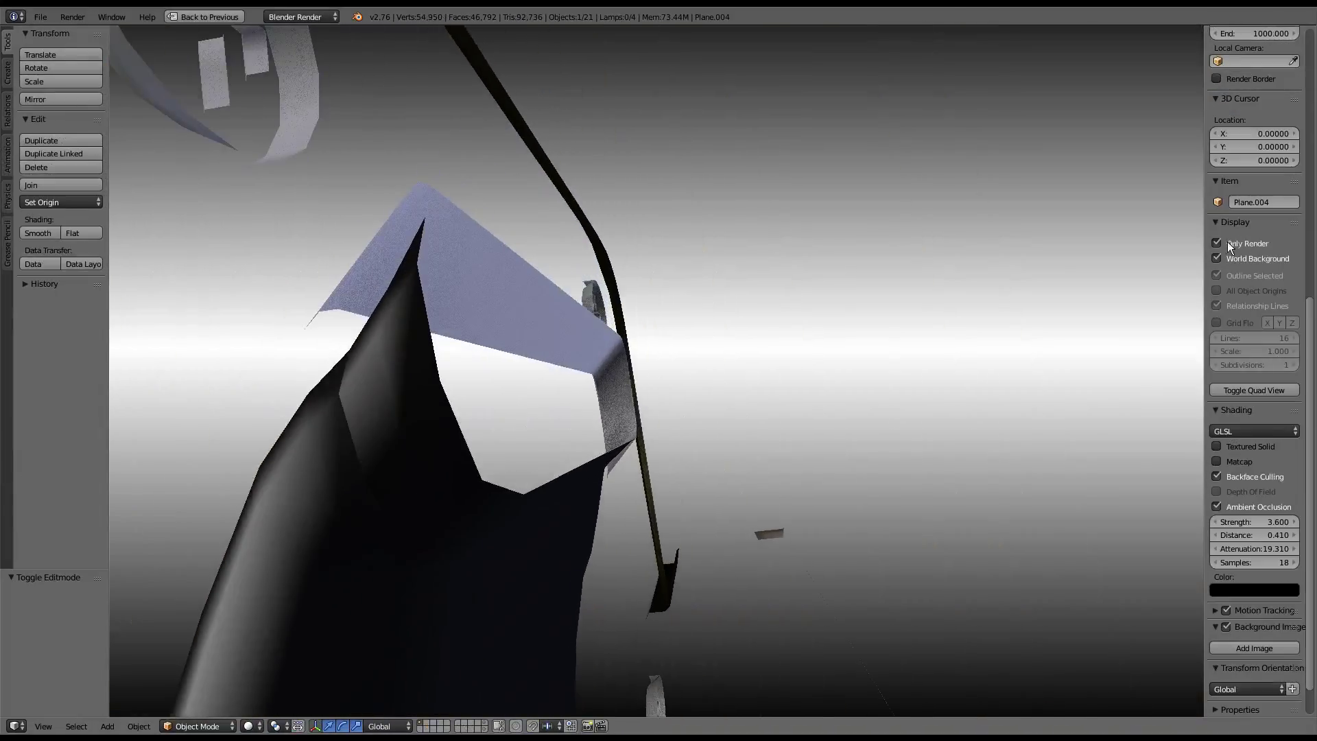
# - Turn off Backface Culling and inspect the arm's rim edges in Edit Mode
pyautogui.click(1217, 475)
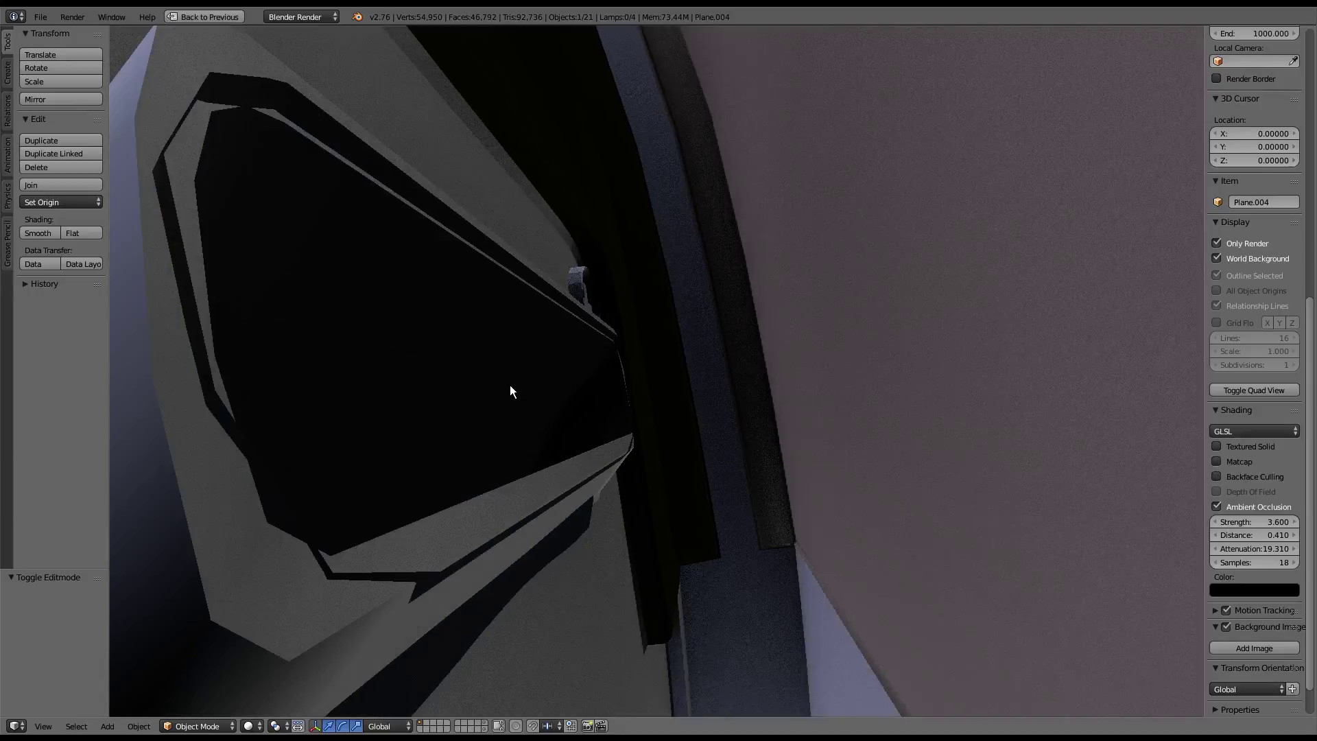
pyautogui.moveTo(510, 391)
pyautogui.mouseDown(button='middle')
pyautogui.moveTo(462, 424)
pyautogui.moveTo(751, 321)
pyautogui.moveTo(629, 439)
pyautogui.mouseUp(button='middle')
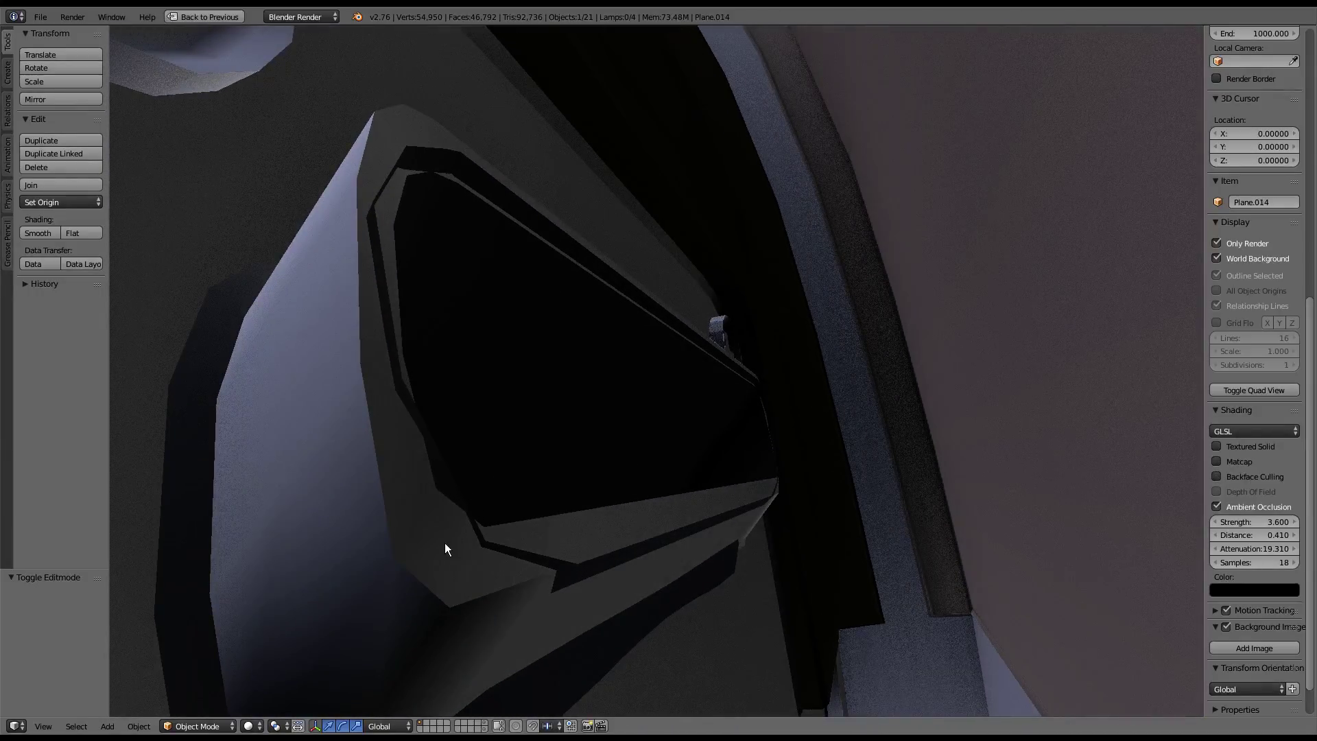
pyautogui.press('Tab')
pyautogui.keyDown('alt'); pyautogui.click(626, 546); pyautogui.keyUp('alt')
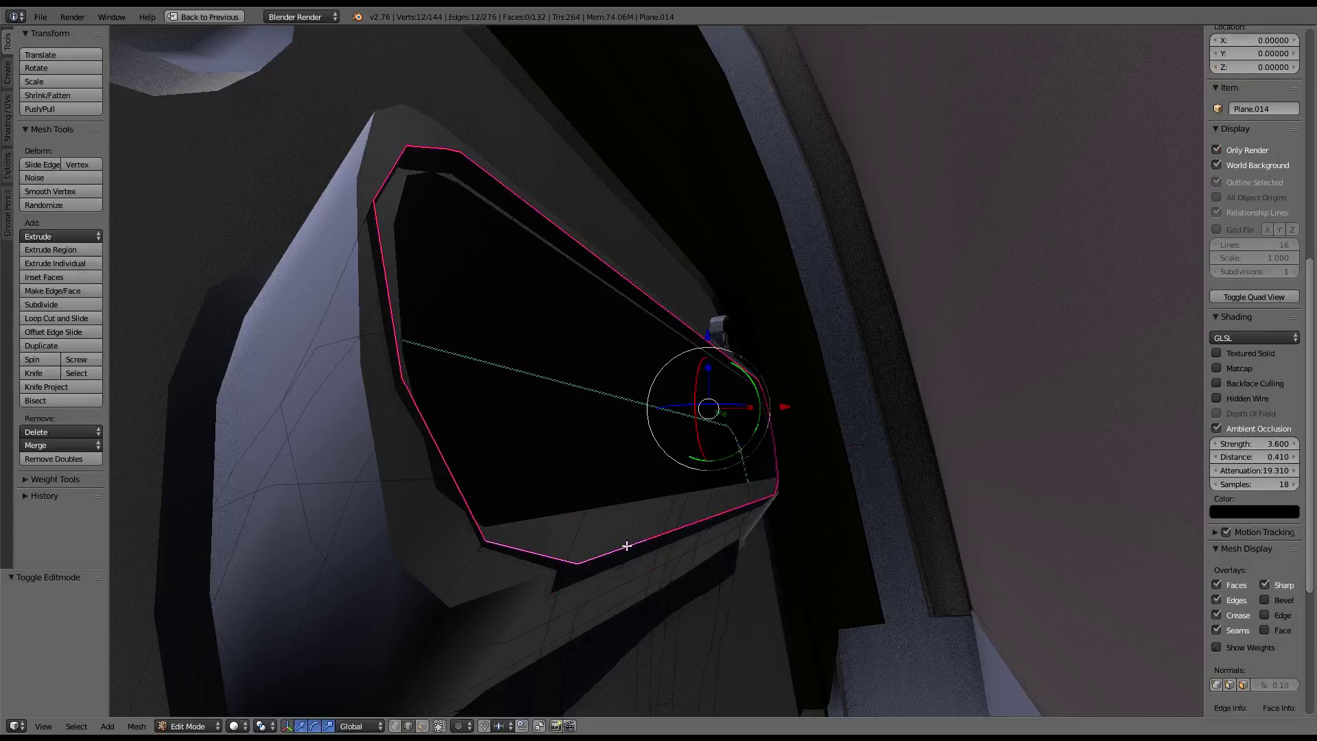
pyautogui.rightClick(692, 517)
pyautogui.rightClick(629, 544)
pyautogui.rightClick(485, 450)
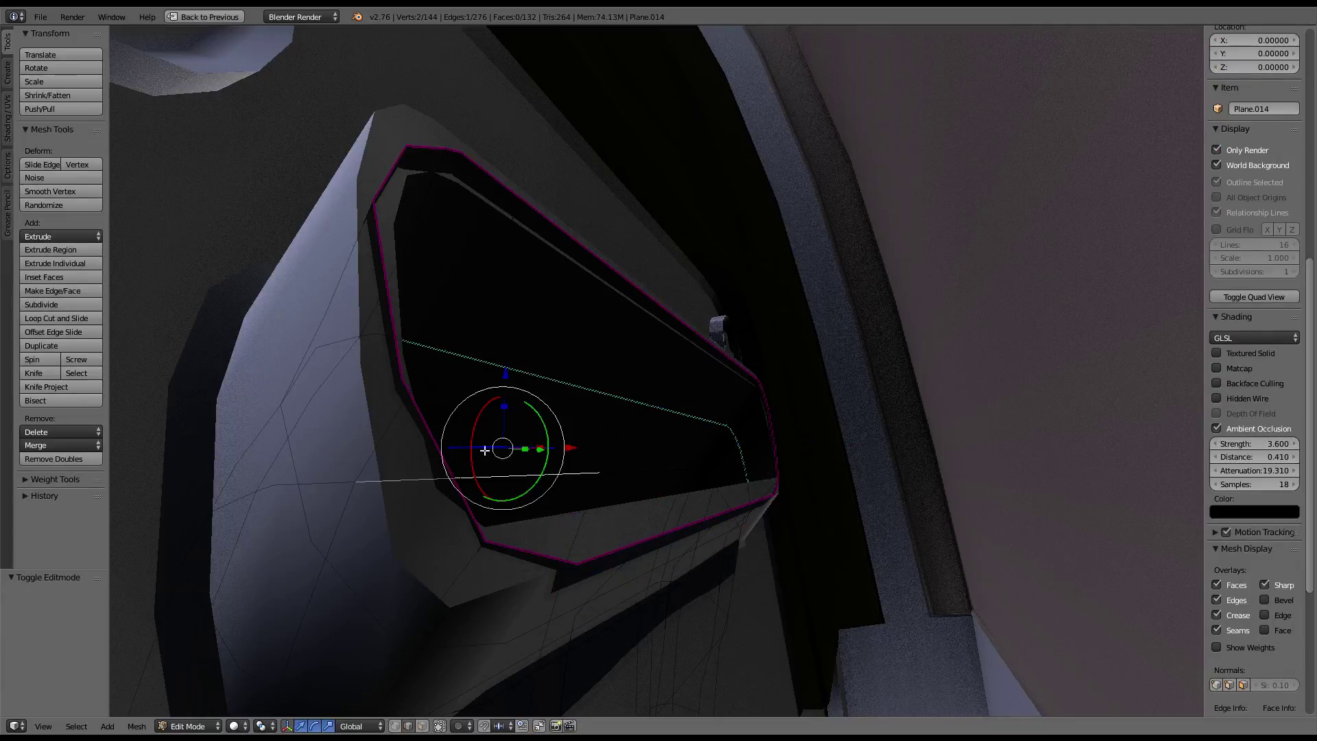
pyautogui.press('Tab')
# - Snap the 3D cursor to a Plane.004 slot vertex at 2.06455, -0.15873, -1.82499
pyautogui.rightClick(425, 535)
pyautogui.press('Tab')
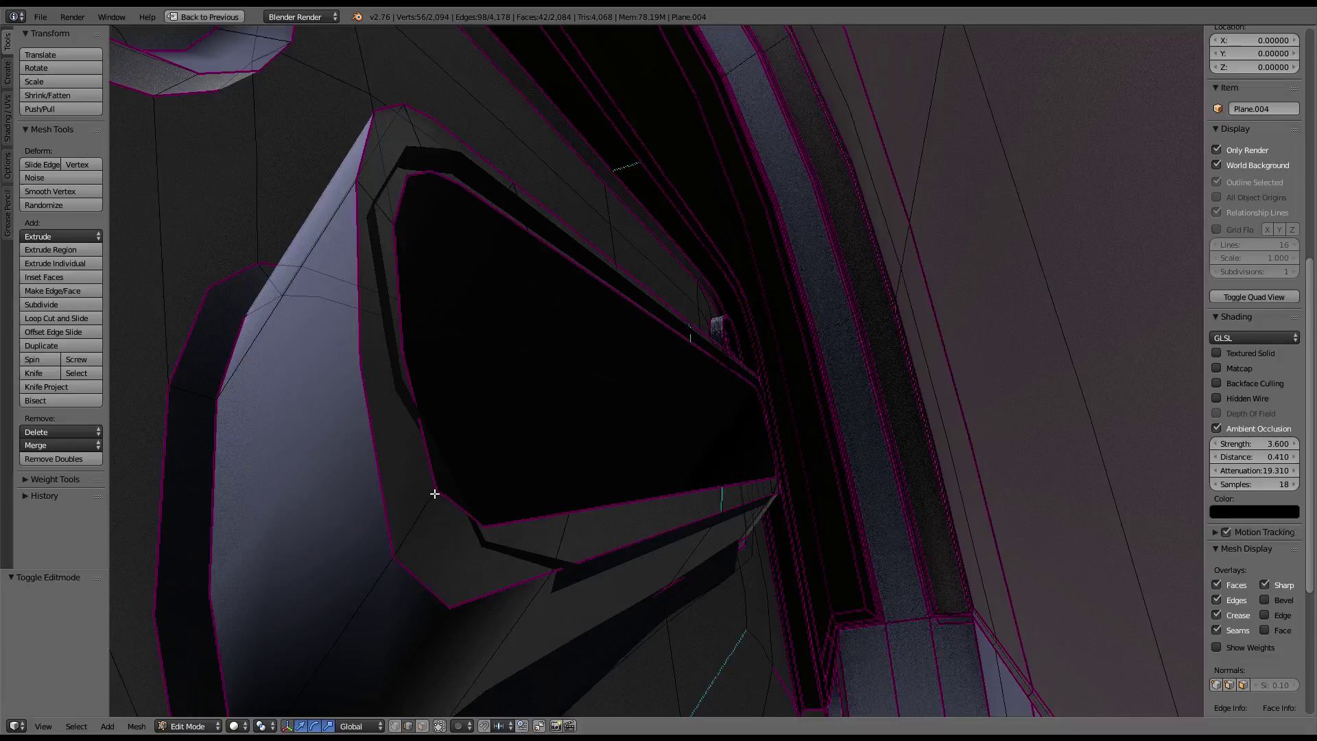
pyautogui.rightClick(435, 491)
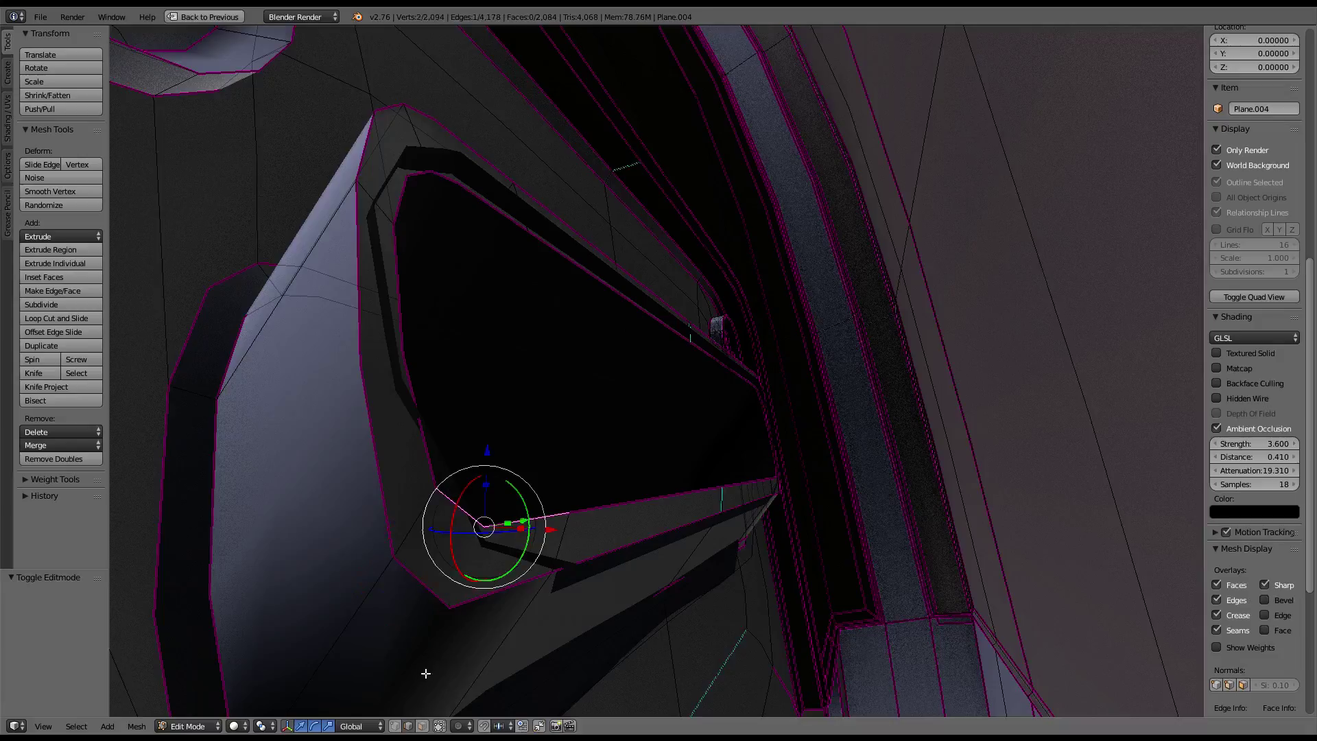
pyautogui.rightClick(425, 536)
pyautogui.hotkey('shift', 's')
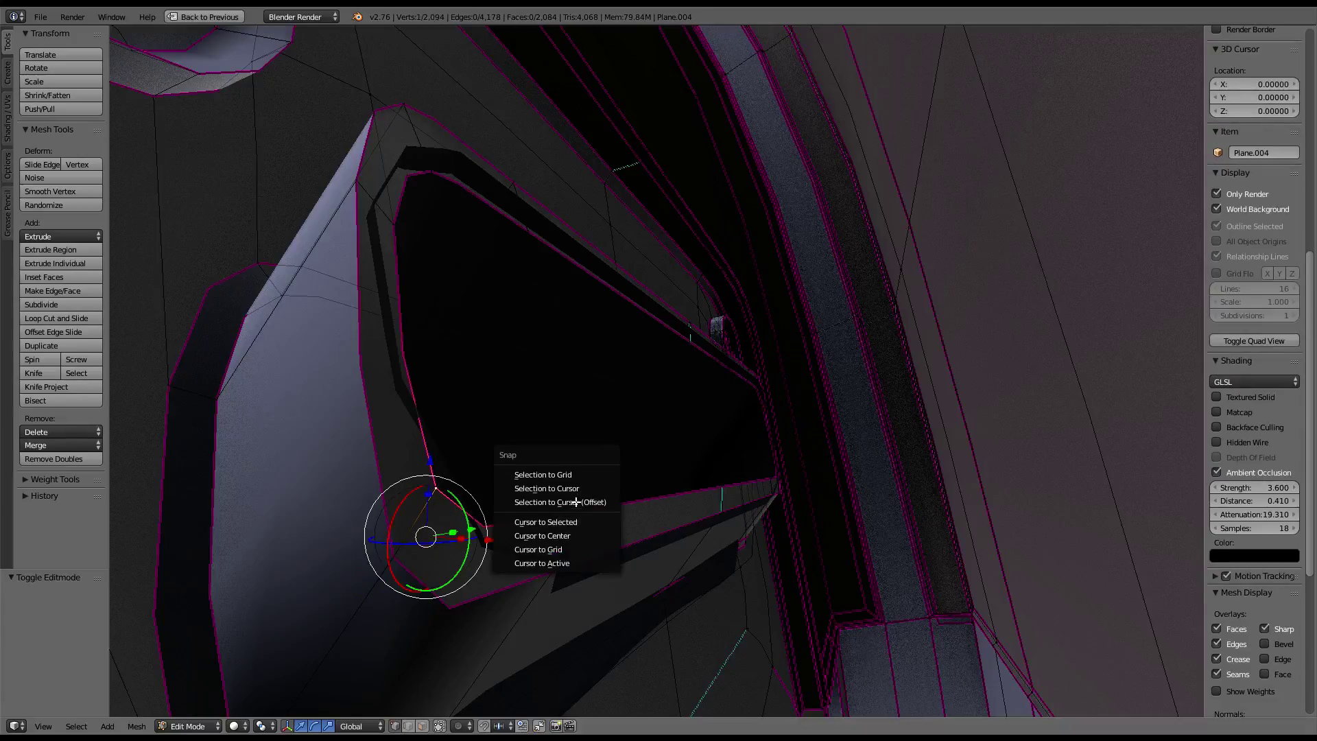
pyautogui.click(570, 525)
pyautogui.hotkey('shift', 's')
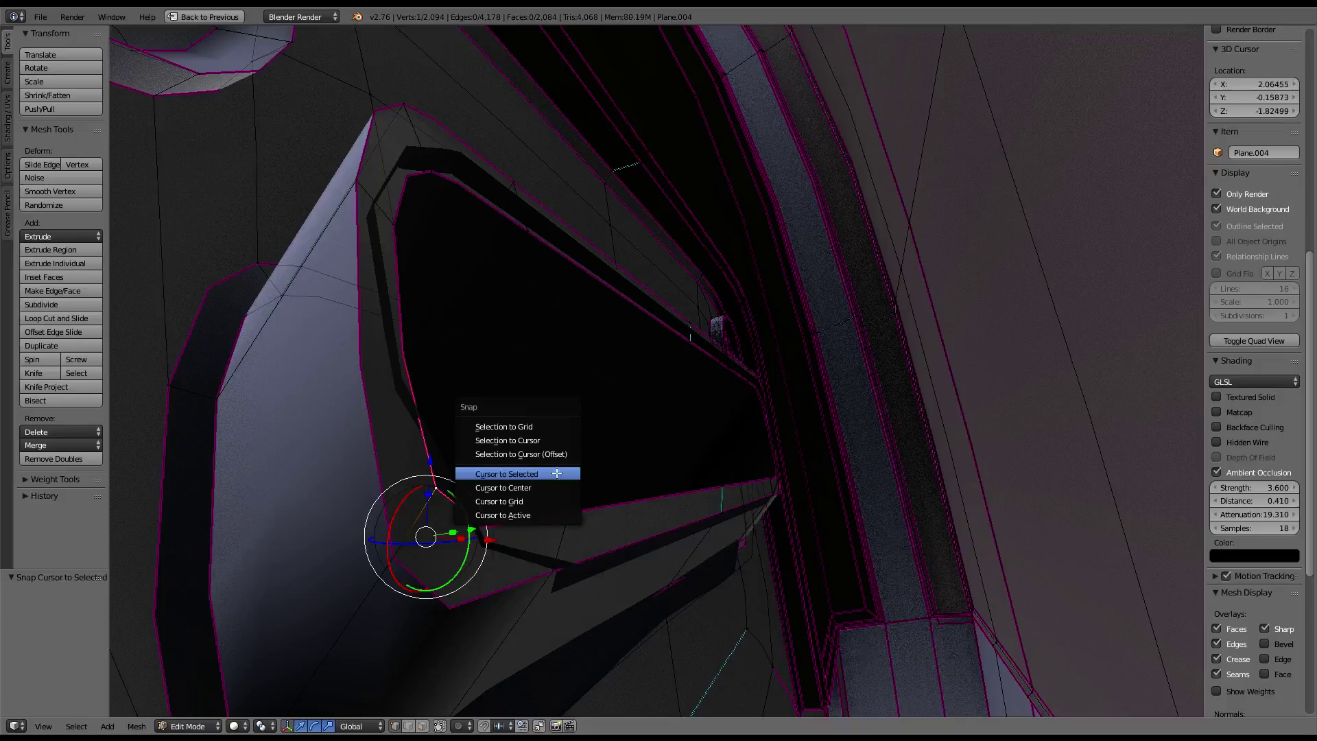
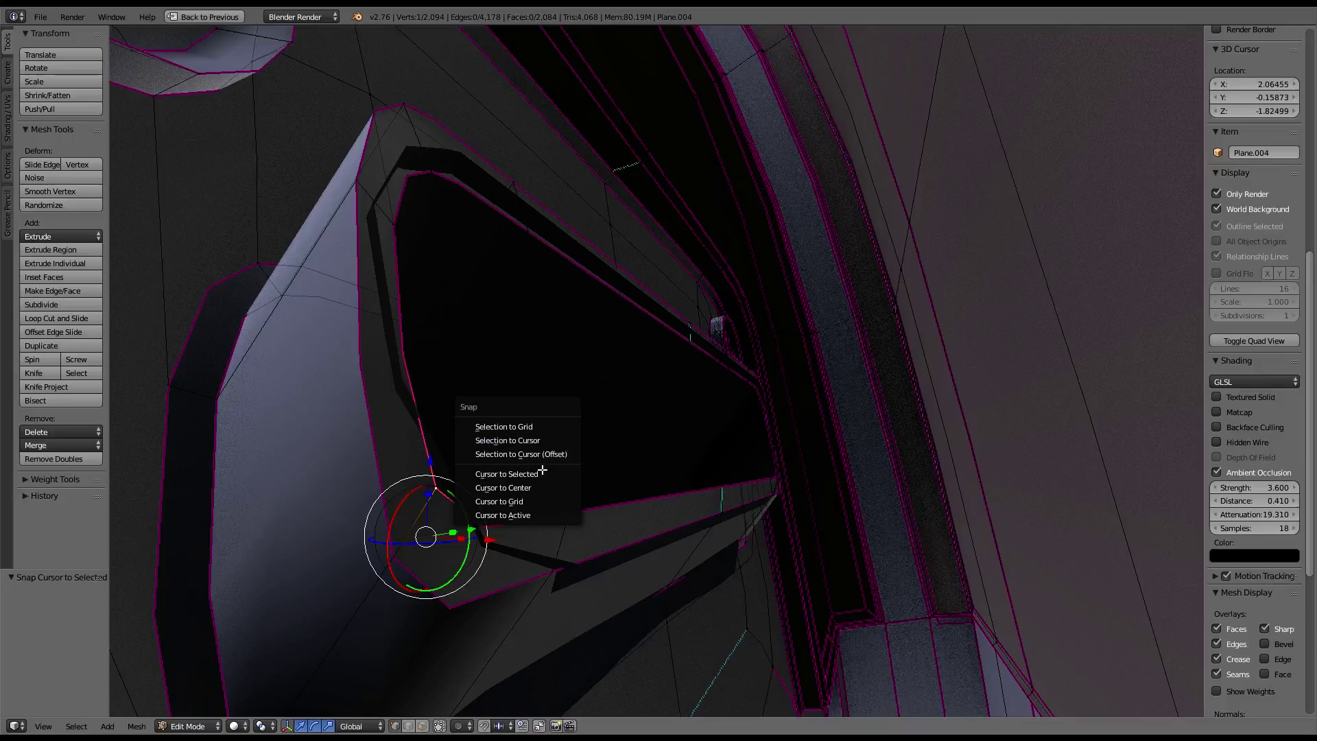
# - Dismiss the snap menu and switch to side view, zooming out around the vertex
pyautogui.press('Escape')
pyautogui.press('KP_1')
pyautogui.moveTo(542, 468); pyautogui.dragTo(412, 521, button='middle')
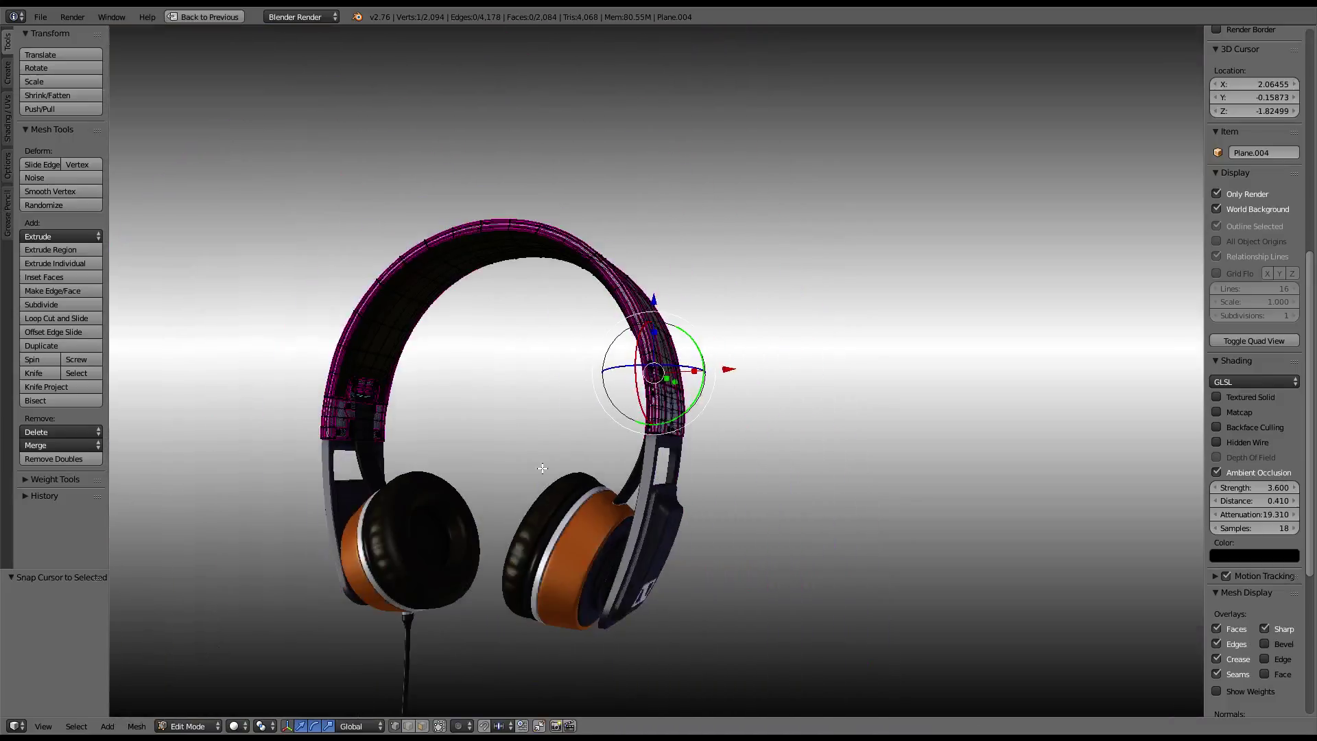
pyautogui.scroll(3, 330, 571)
pyautogui.scroll(6, 579, 442)
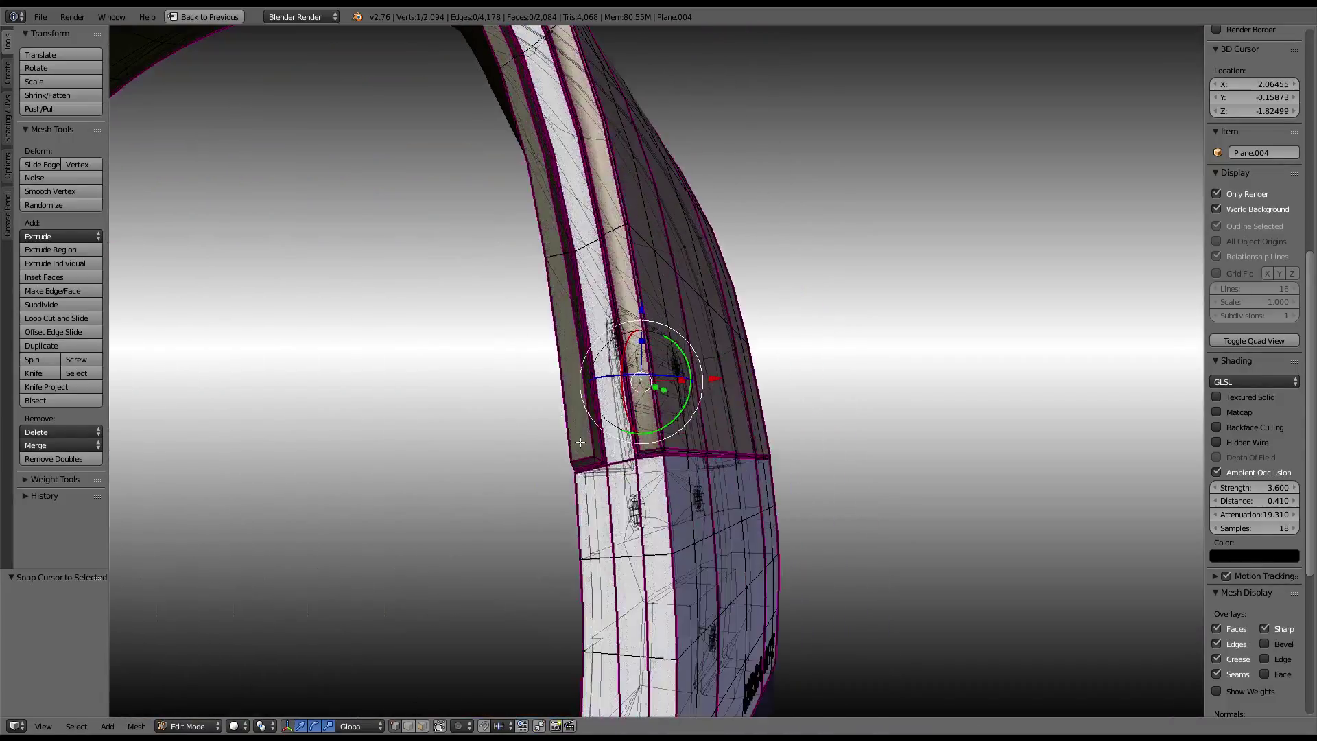
pyautogui.moveTo(594, 421); pyautogui.dragTo(605, 426, button='middle')
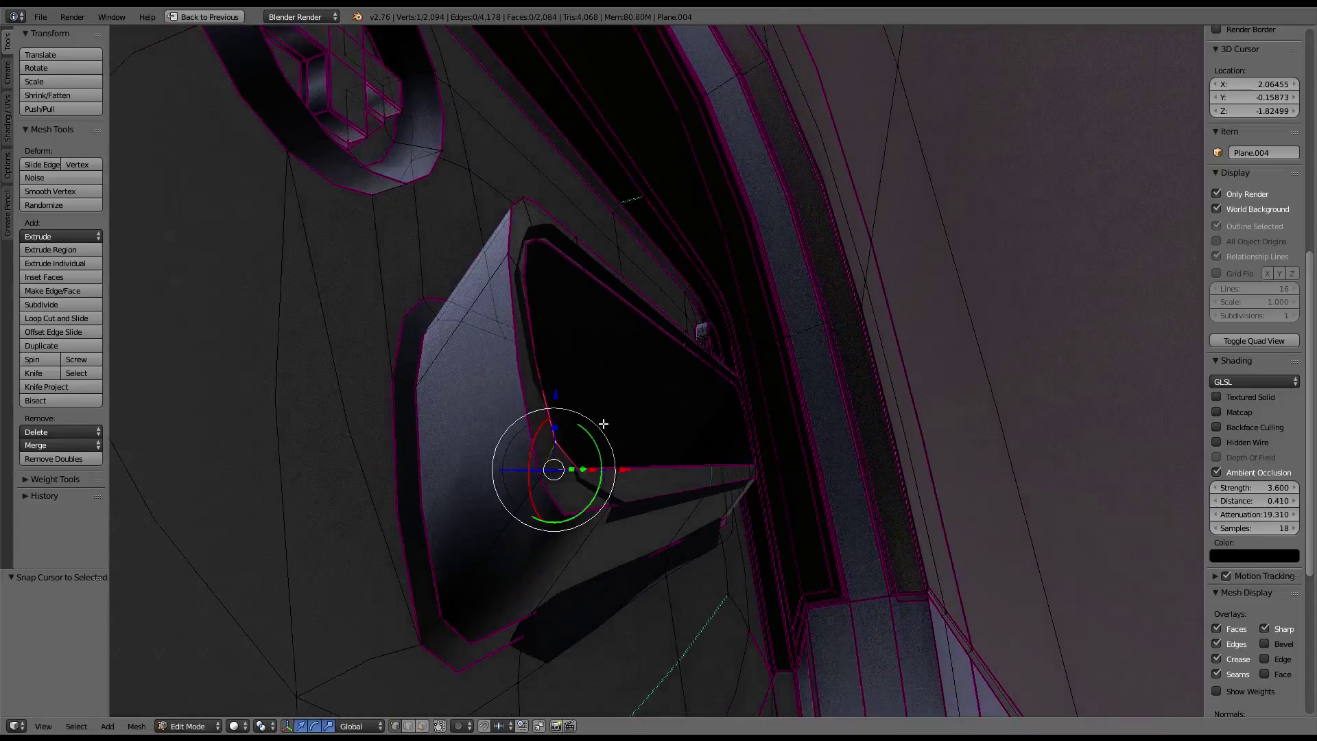
# - Bring up the Shift+S snap menu again, cancel it, and finish the vertex adjustment
pyautogui.hotkey('shift', 's')
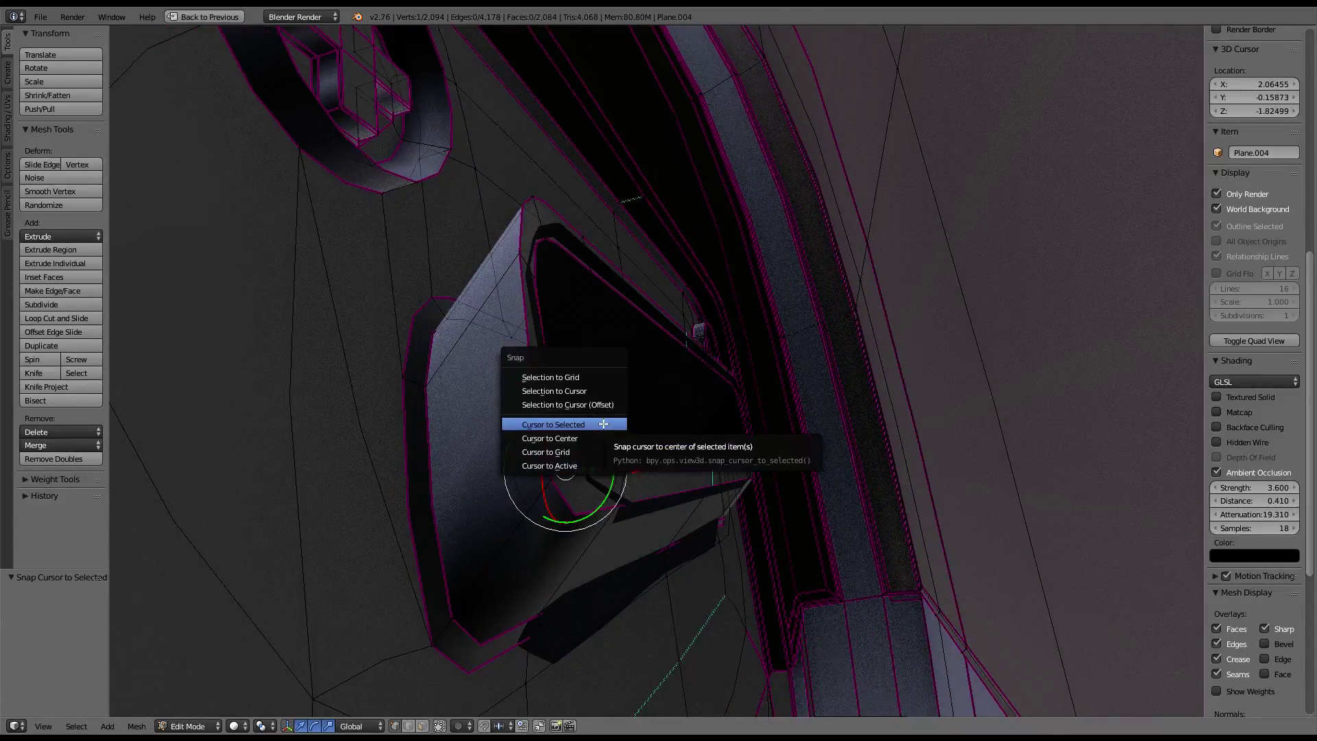
pyautogui.press('Escape')
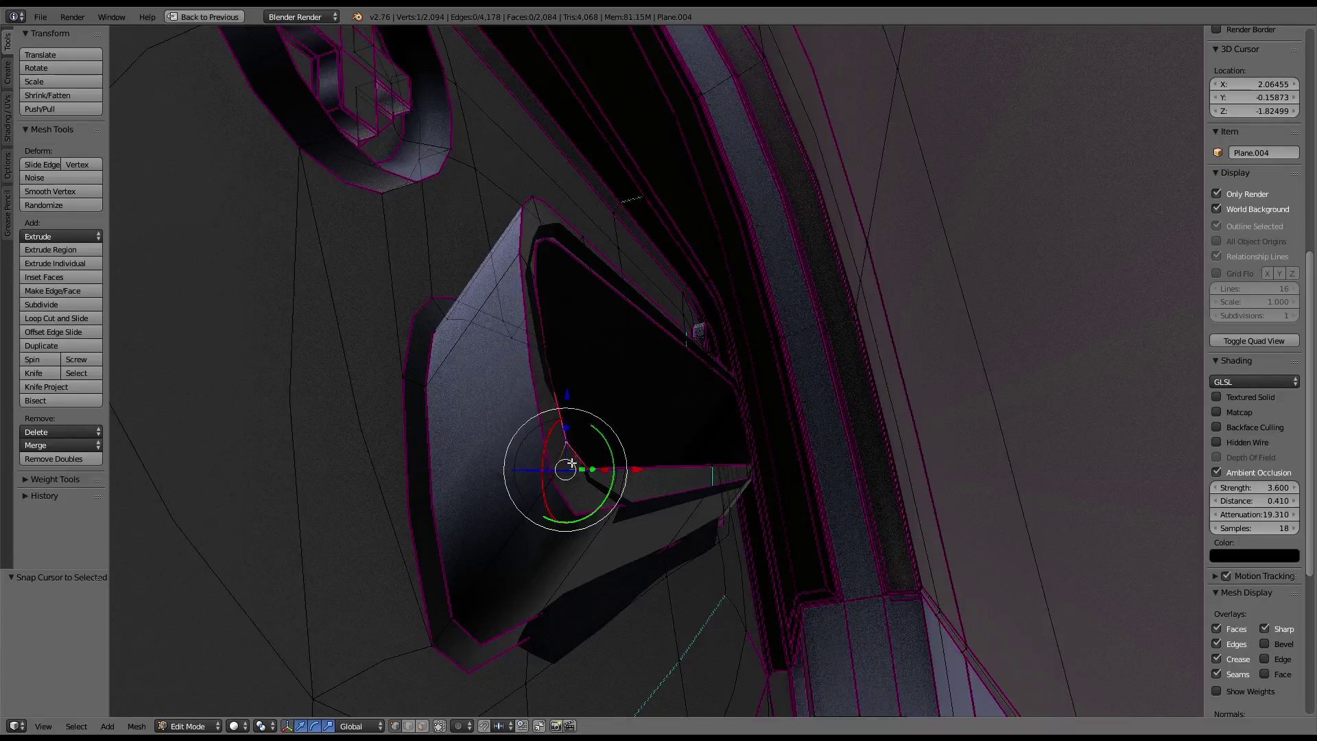
pyautogui.click(618, 425)
pyautogui.moveTo(600, 454); pyautogui.dragTo(570, 467, button='middle')
# - Snap the lower corner vertex of Plane.014's outline onto the 3D cursor
pyautogui.press('Tab')
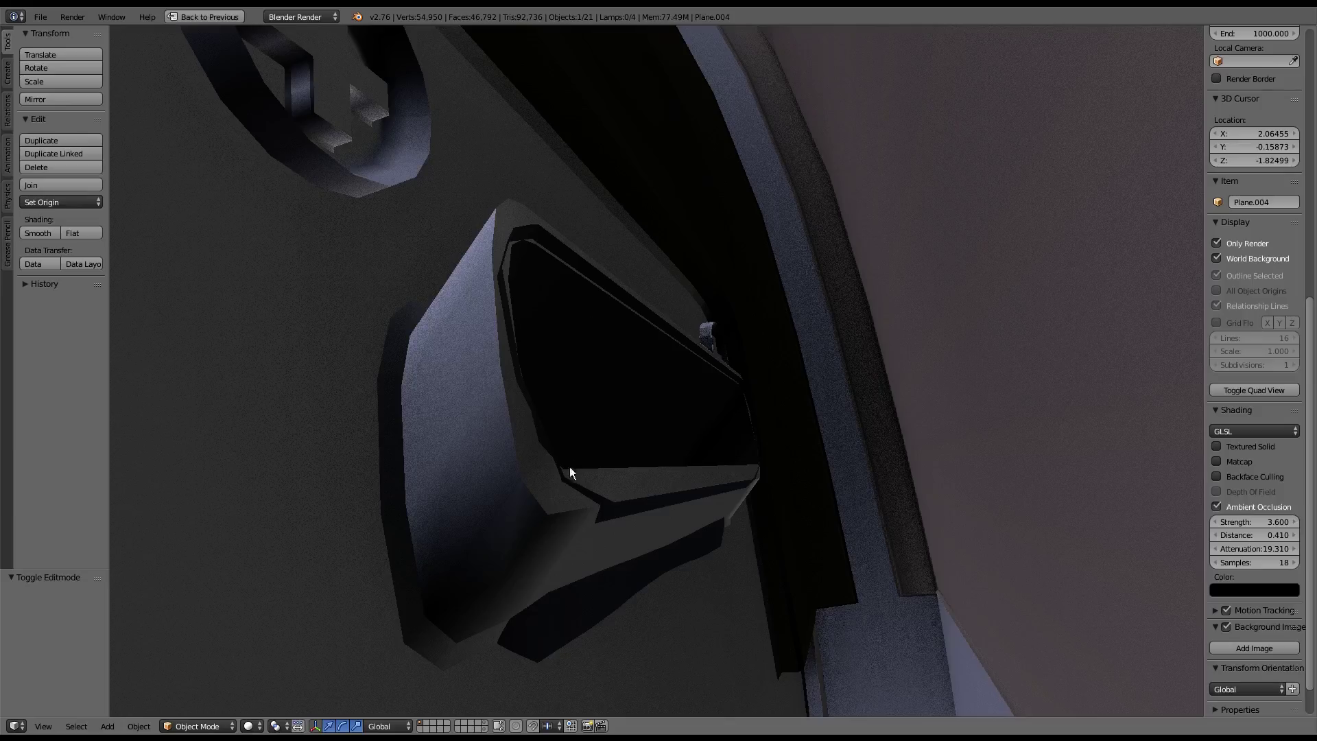
pyautogui.press('Tab')
pyautogui.press('Tab')
pyautogui.press('Tab')
pyautogui.press('Tab')
pyautogui.press('Tab')
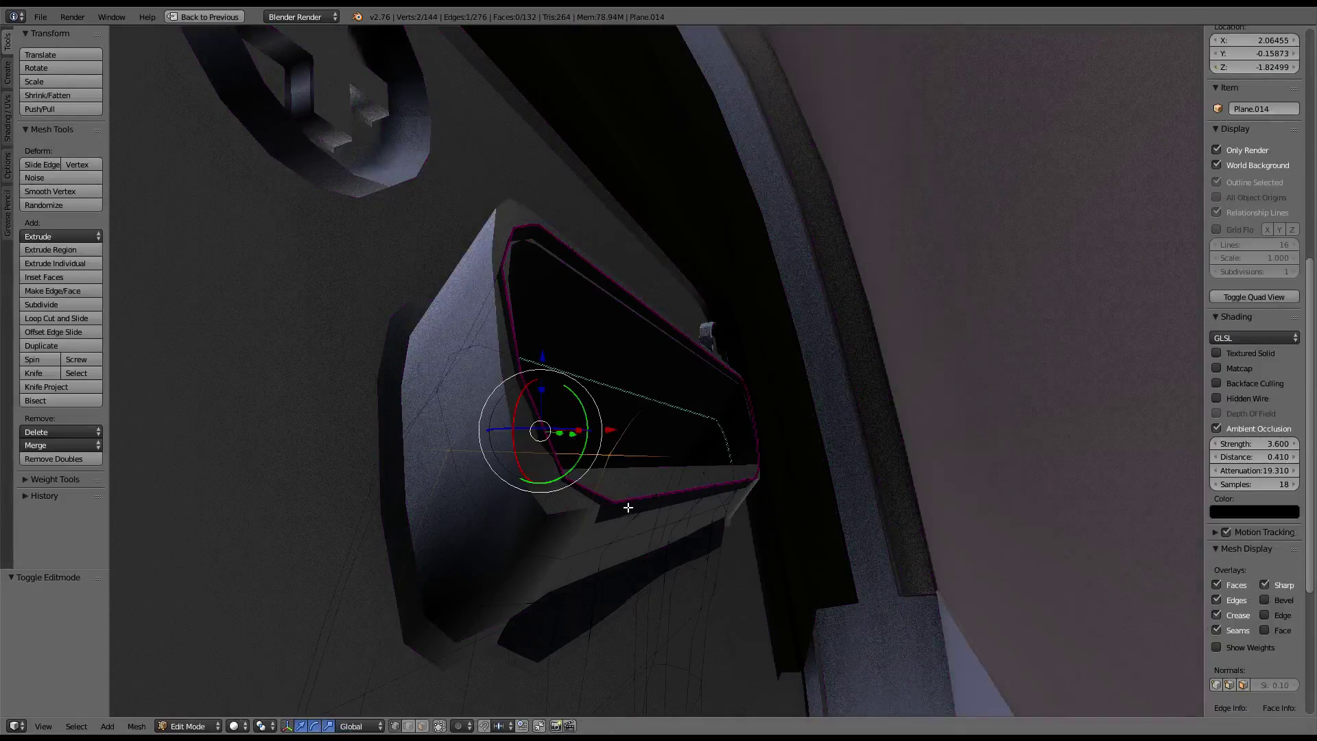
pyautogui.scroll(3, 626, 505)
pyautogui.scroll(-3, 624, 506)
pyautogui.moveTo(621, 507)
pyautogui.mouseDown(button='middle')
pyautogui.moveTo(566, 523)
pyautogui.moveTo(744, 446)
pyautogui.moveTo(682, 423)
pyautogui.moveTo(785, 462)
pyautogui.moveTo(500, 390)
pyautogui.mouseUp(button='middle')
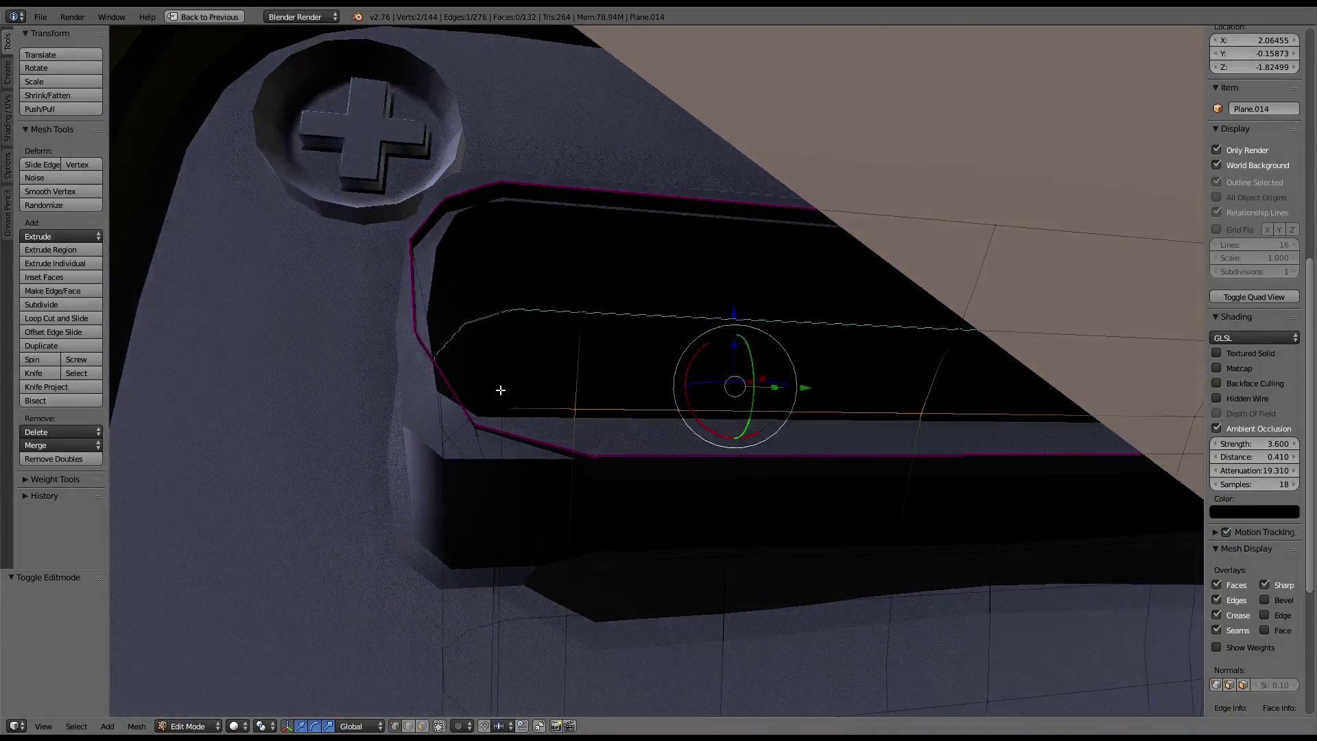
pyautogui.rightClick(478, 423)
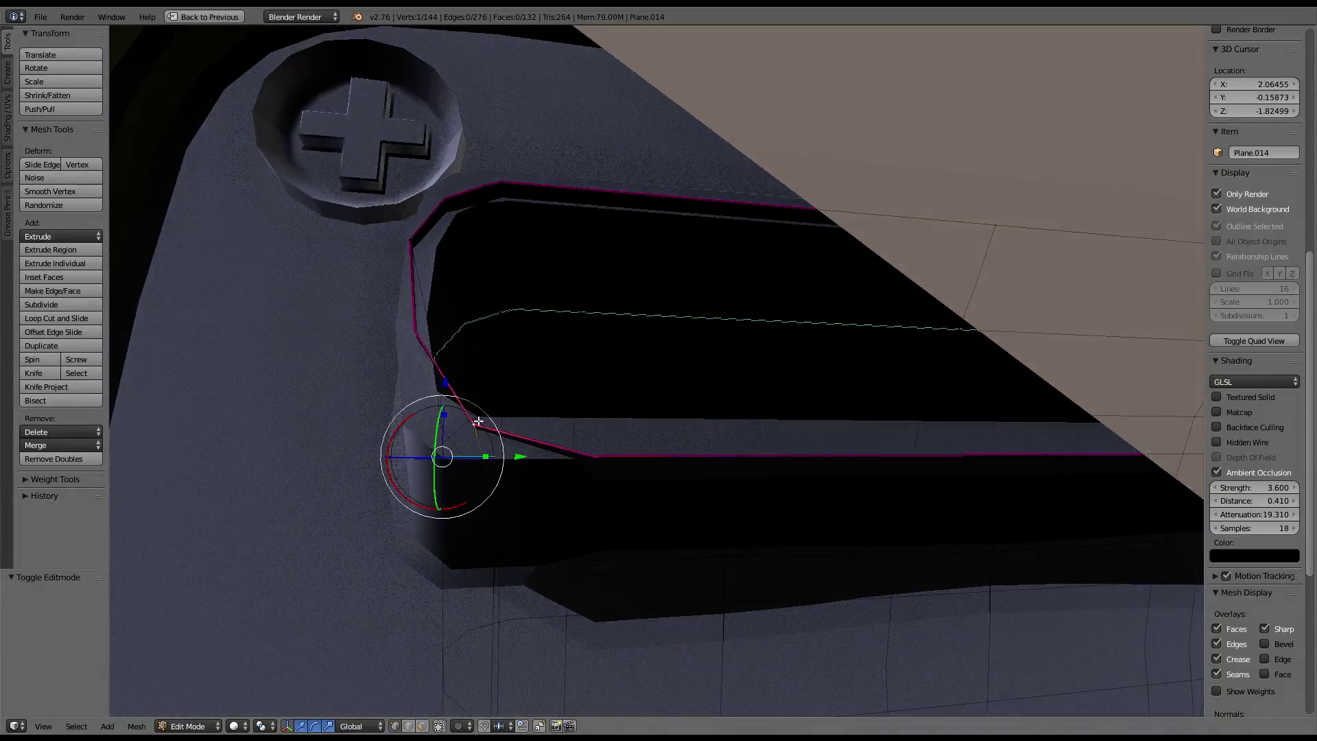
pyautogui.hotkey('shift', 's')
pyautogui.click(560, 364)
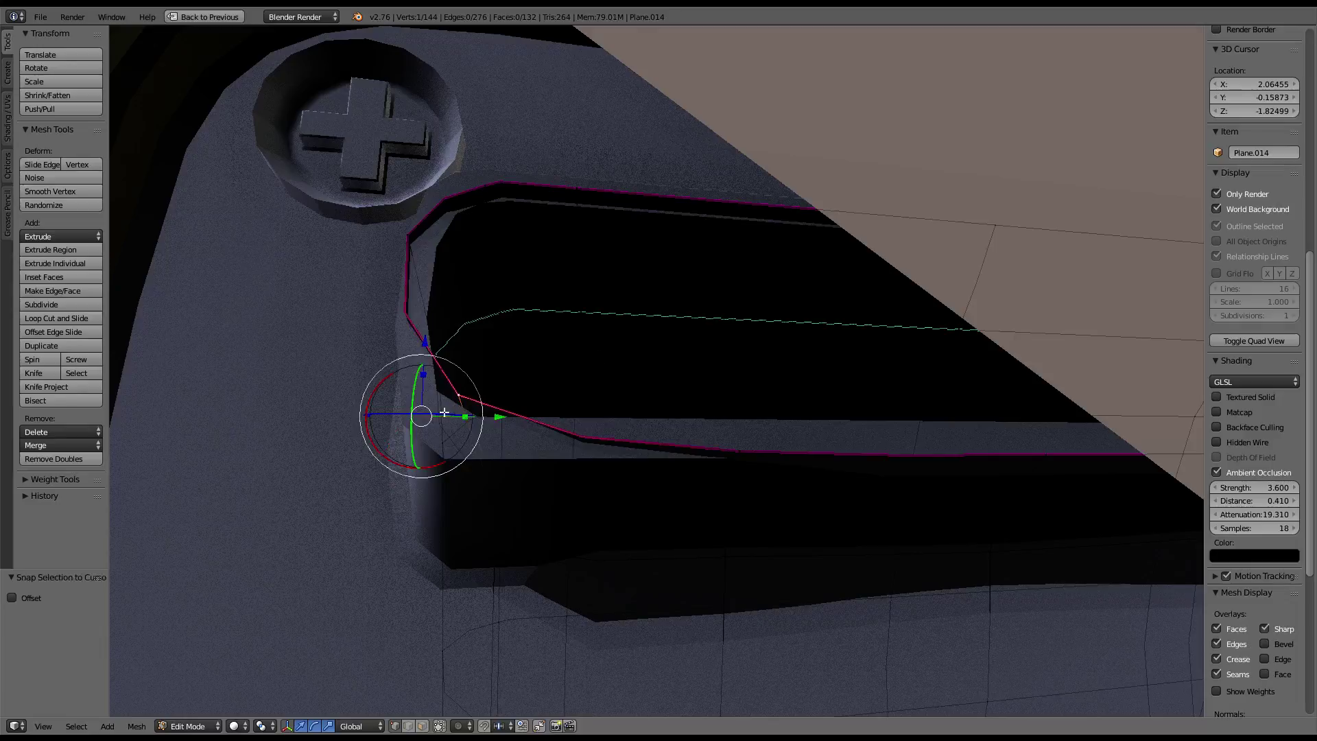
# - Nudge the corner vertex along Y and Z toward the recess edge
pyautogui.moveTo(505, 415); pyautogui.dragTo(484, 411)
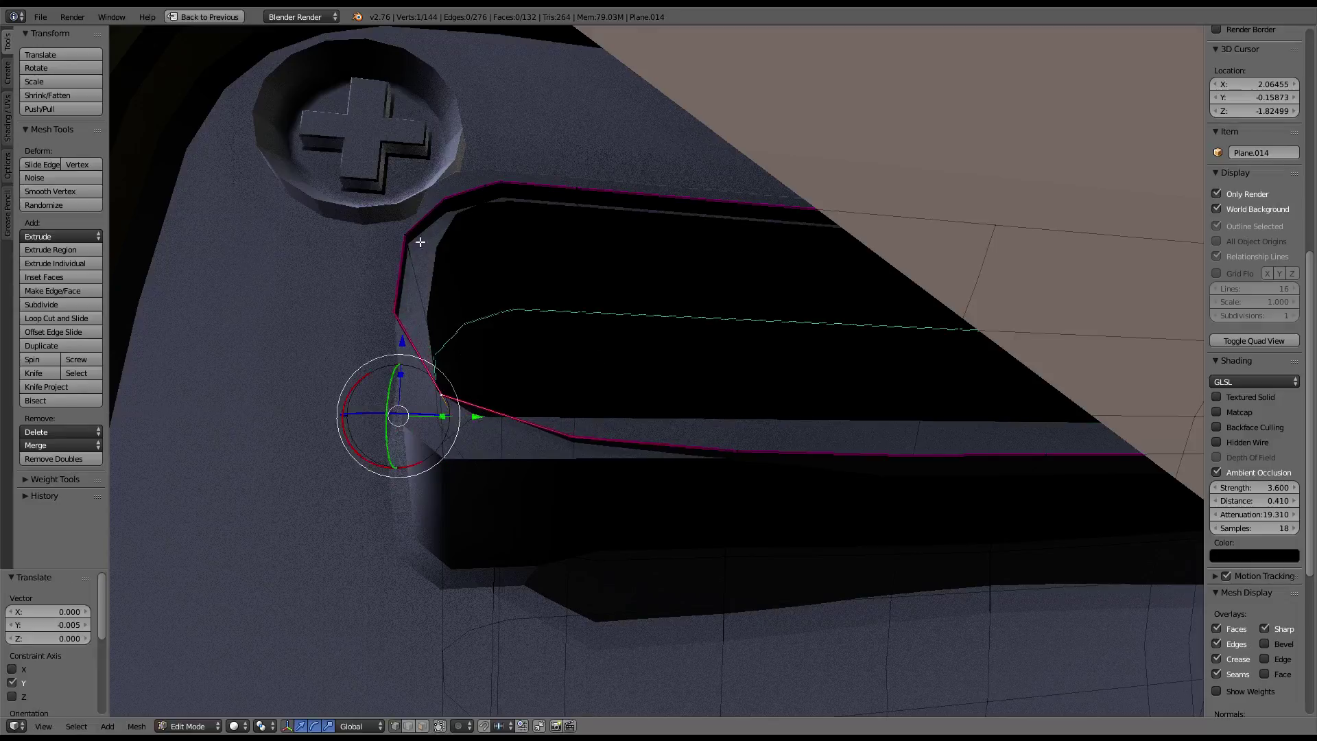
pyautogui.moveTo(472, 223); pyautogui.dragTo(521, 208)
pyautogui.moveTo(521, 208); pyautogui.dragTo(454, 194, button='middle')
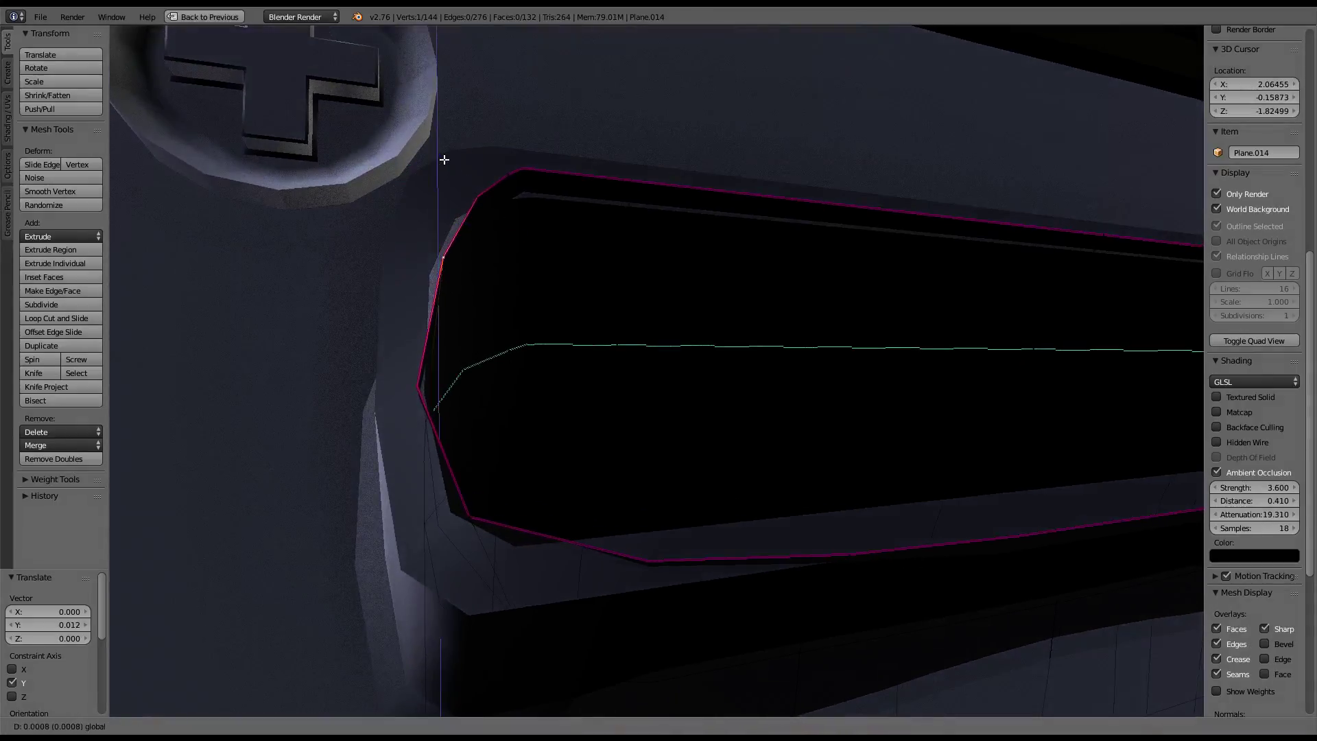
pyautogui.click(440, 138)
pyautogui.moveTo(440, 138); pyautogui.dragTo(452, 183, button='middle')
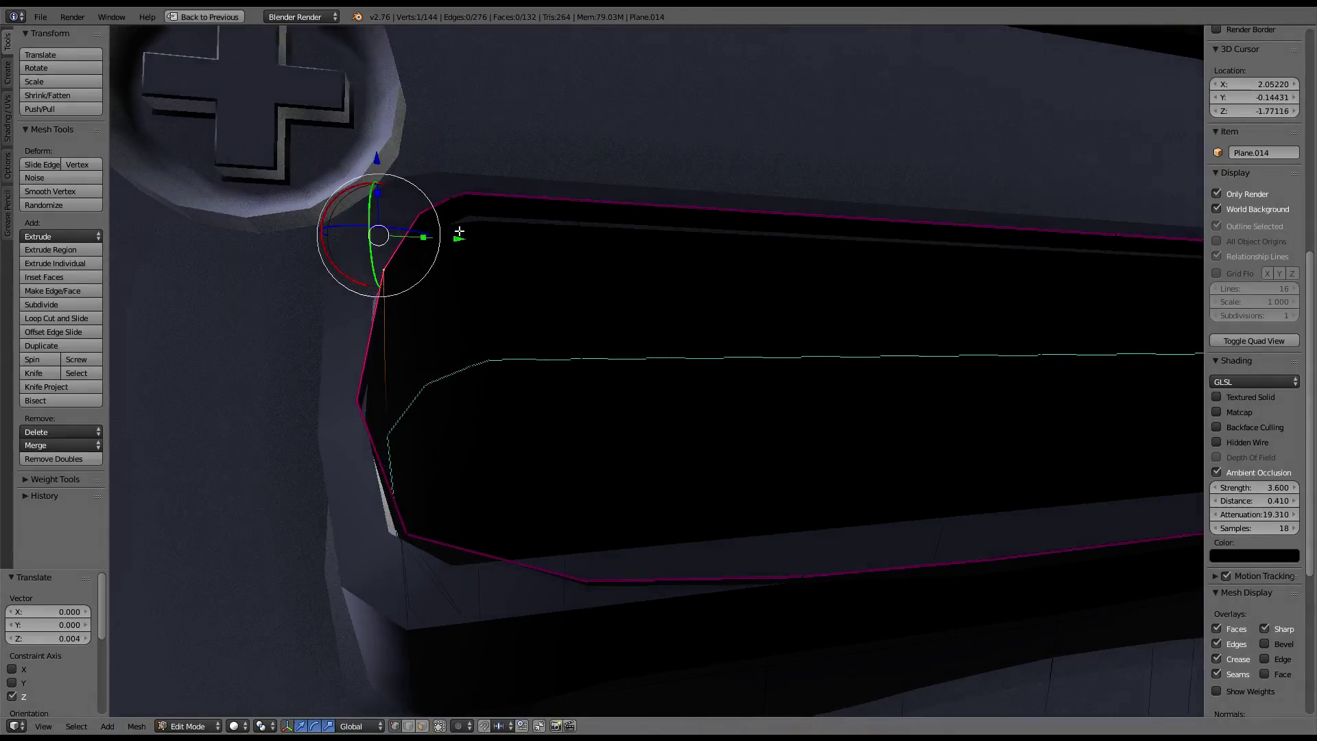
pyautogui.moveTo(459, 233); pyautogui.dragTo(450, 238)
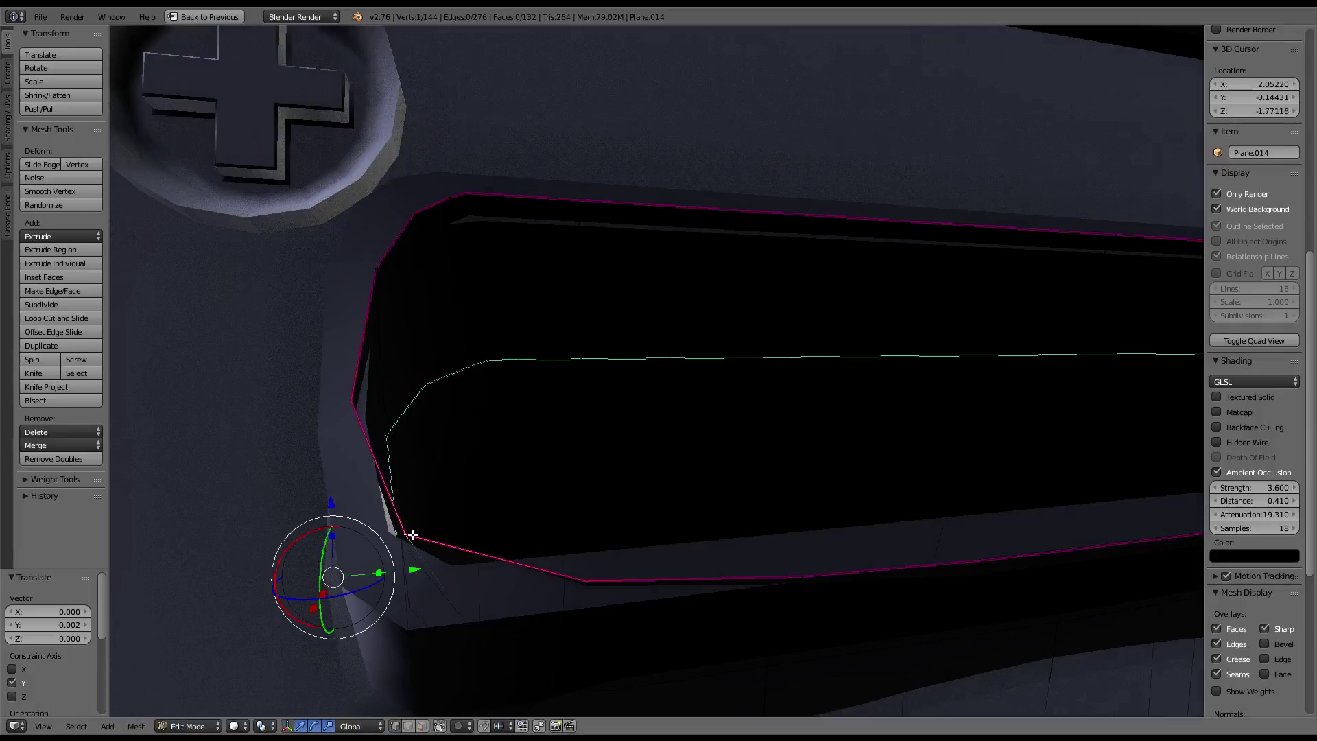
pyautogui.moveTo(419, 575); pyautogui.dragTo(420, 552)
# - Facing the recess end, slide the vertex along Y and raise it along Z
pyautogui.scroll(5, 487, 461)
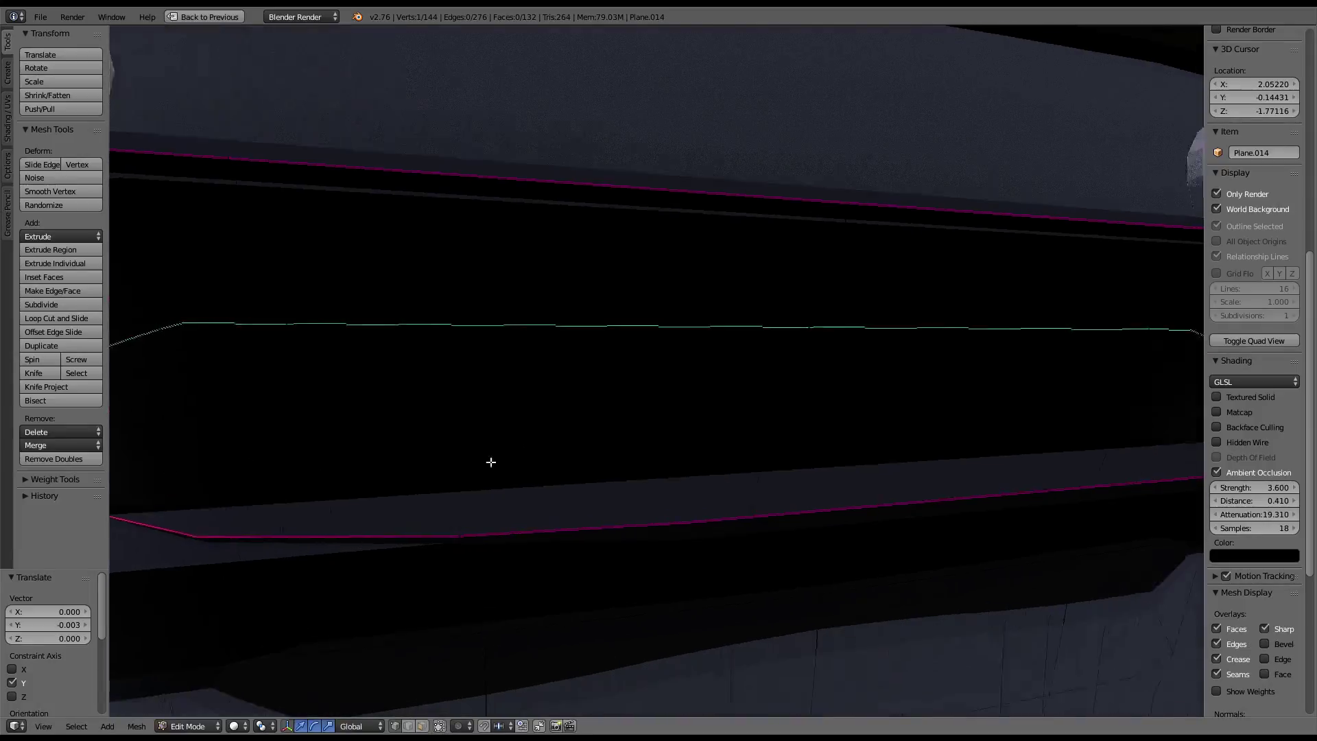
pyautogui.scroll(-1, 375, 467)
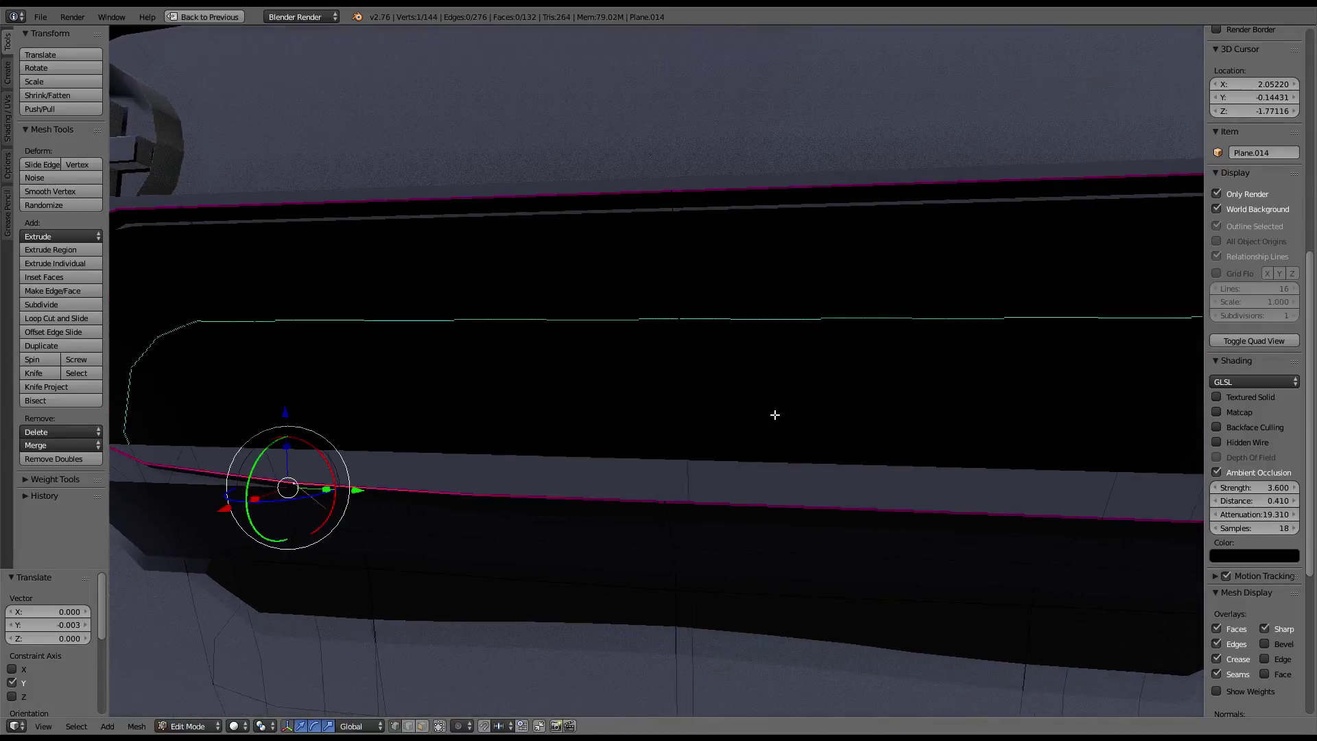
pyautogui.moveTo(774, 414); pyautogui.dragTo(245, 448, button='middle')
pyautogui.moveTo(568, 601); pyautogui.dragTo(600, 601)
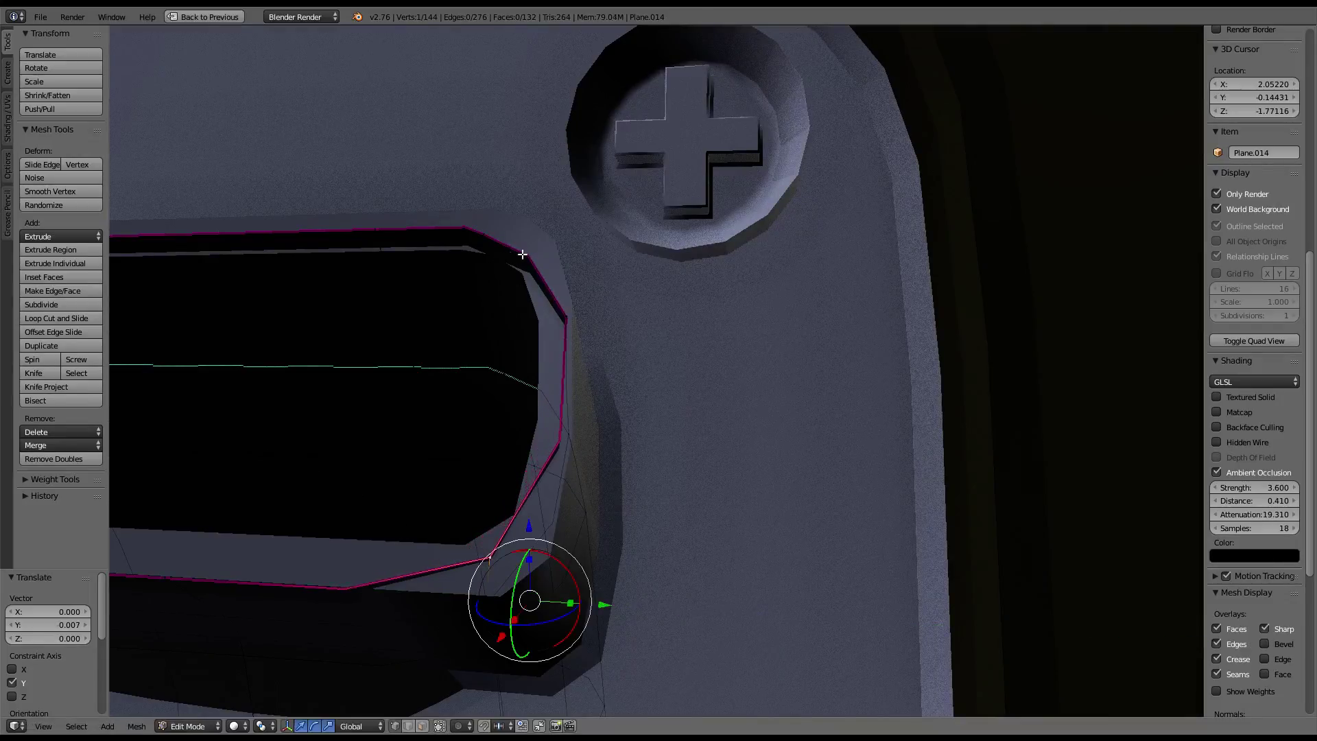
pyautogui.moveTo(476, 165); pyautogui.dragTo(473, 140)
pyautogui.moveTo(491, 353)
pyautogui.mouseDown(button='middle')
pyautogui.moveTo(559, 564)
pyautogui.moveTo(769, 528)
pyautogui.mouseUp(button='middle')
pyautogui.click(408, 727)
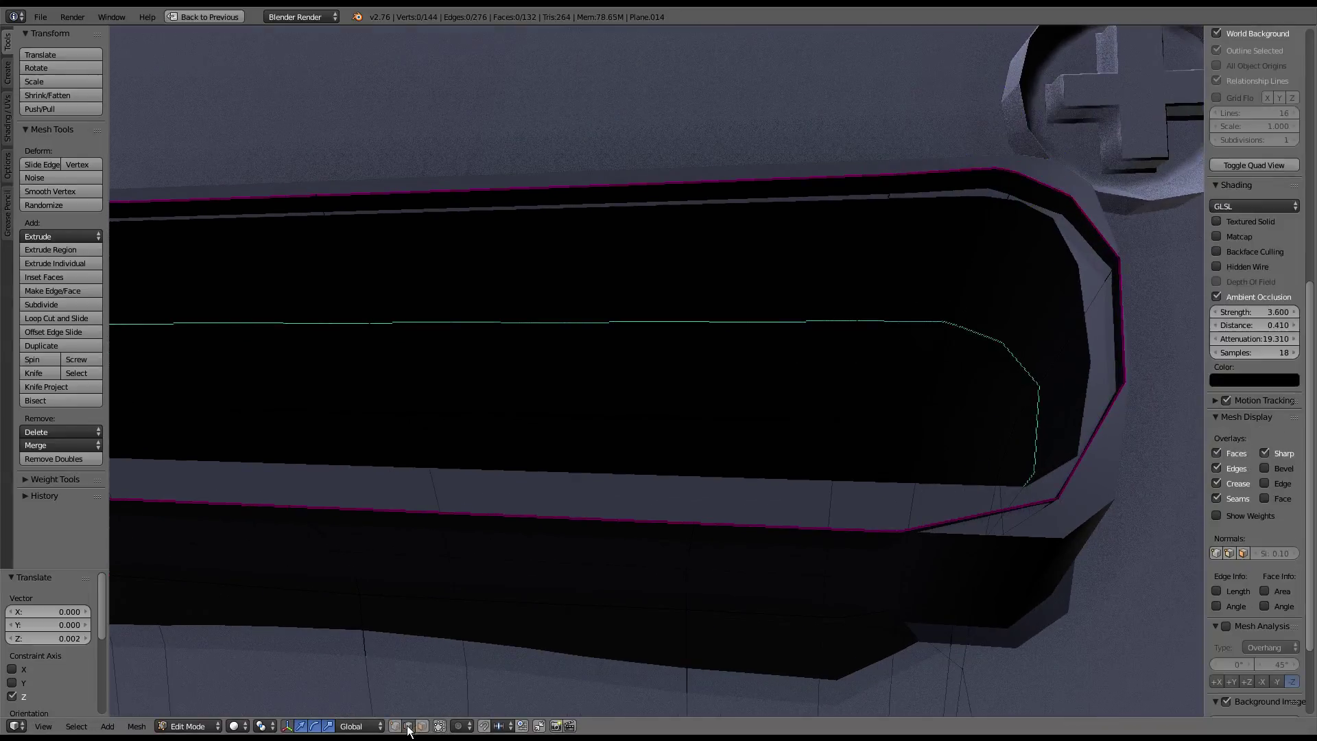
# - Raise the outline's bottom edge along Z to hug the recess rim
pyautogui.rightClick(747, 522)
pyautogui.keyDown('shift'); pyautogui.moveTo(672, 522); pyautogui.dragTo(779, 519, button='middle'); pyautogui.keyUp('shift')
pyautogui.keyDown('shift'); pyautogui.moveTo(474, 520); pyautogui.dragTo(545, 527, button='middle'); pyautogui.keyUp('shift')
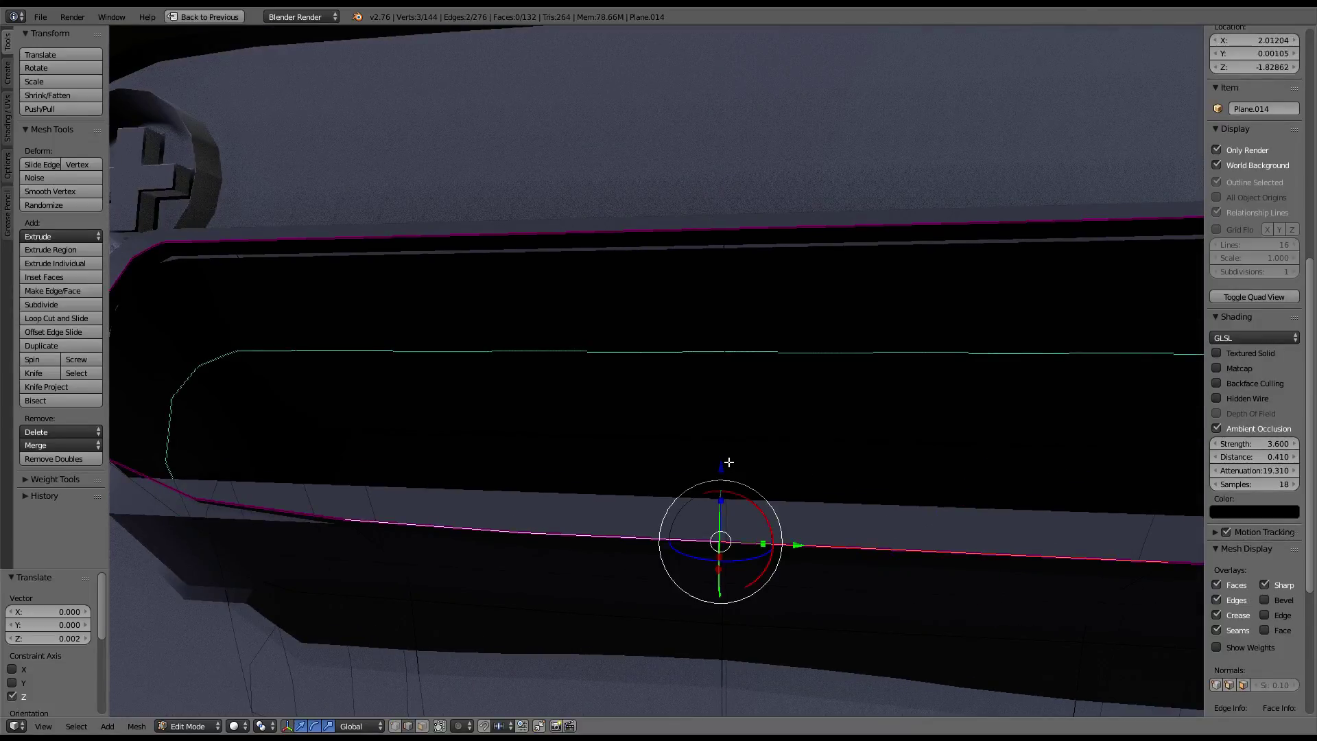
pyautogui.moveTo(722, 465); pyautogui.dragTo(721, 428)
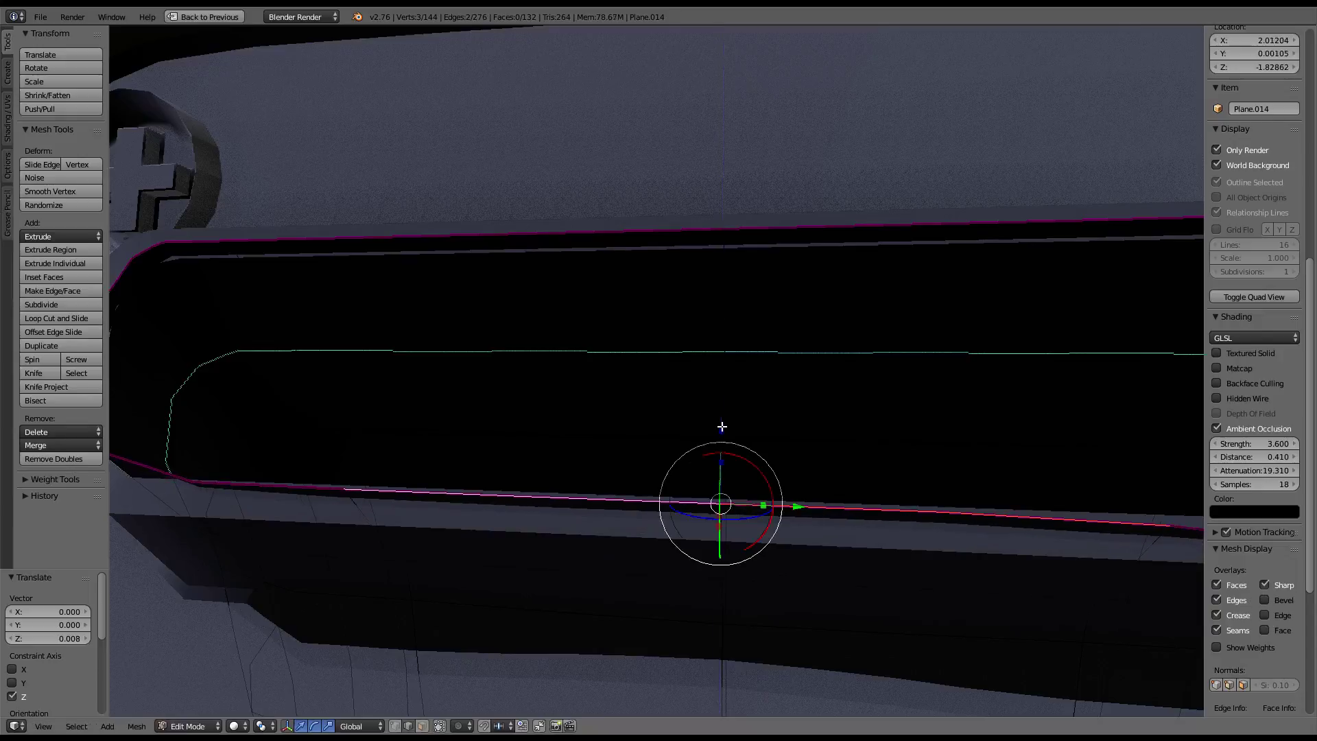
pyautogui.keyDown('shift'); pyautogui.moveTo(575, 436); pyautogui.dragTo(696, 428, button='middle'); pyautogui.keyUp('shift')
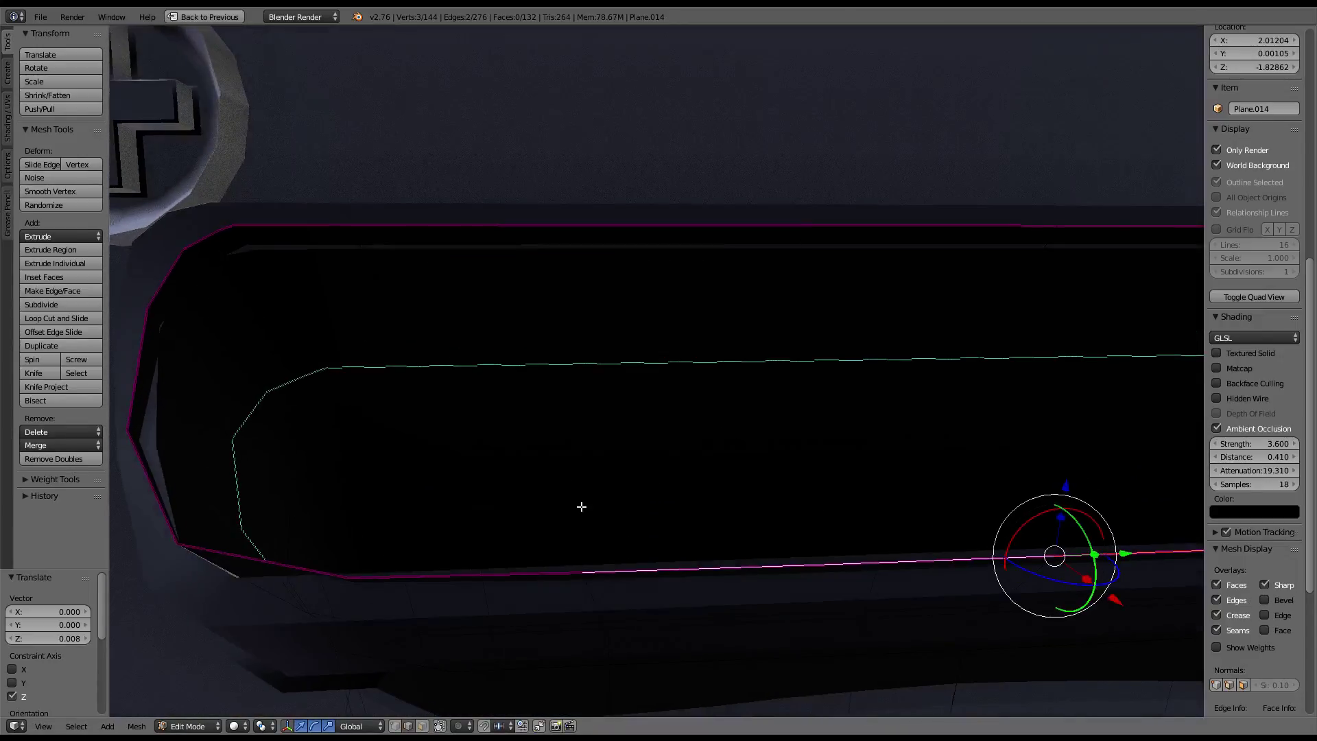
# - Stretch the selected outline edges along the Y axis
pyautogui.press('s')
pyautogui.press('y')
pyautogui.click(440, 513)
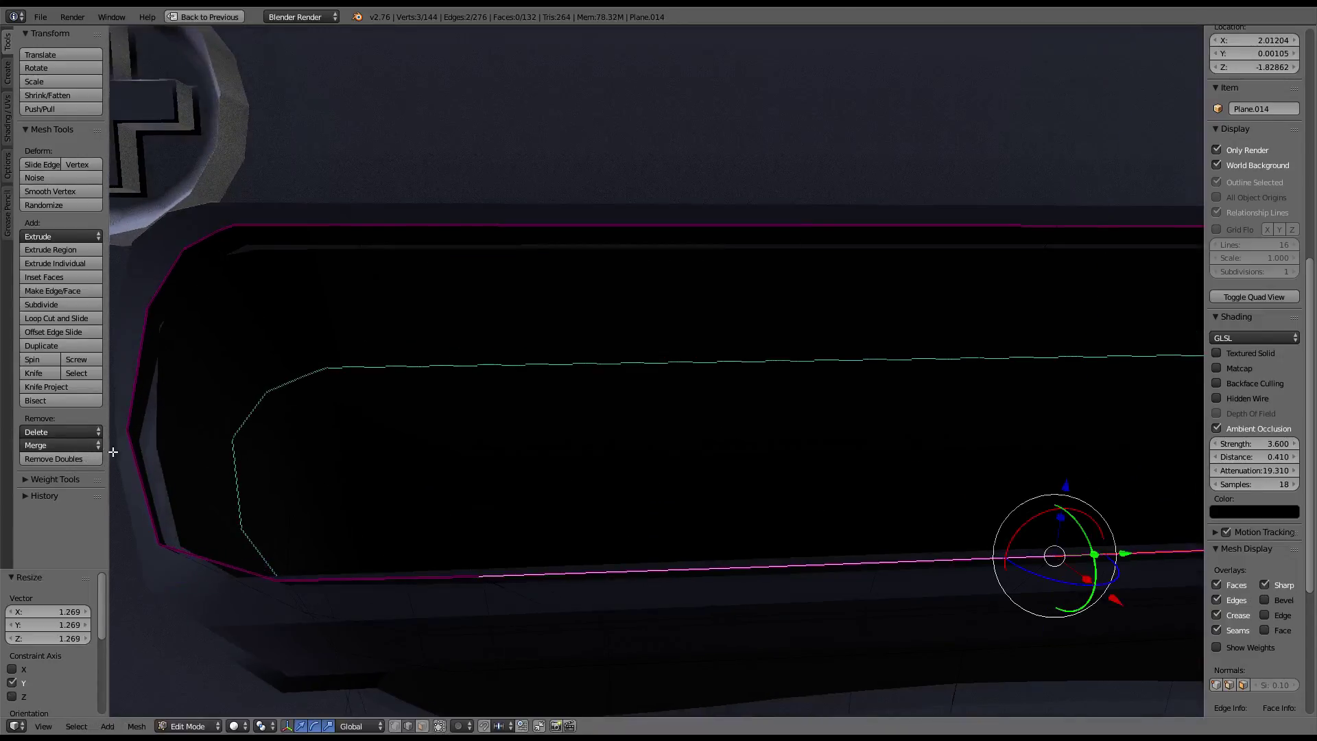
pyautogui.moveTo(139, 441); pyautogui.dragTo(286, 420, button='middle')
# - Slightly rotate and shift the selected edges to fit the slot
pyautogui.press('r')
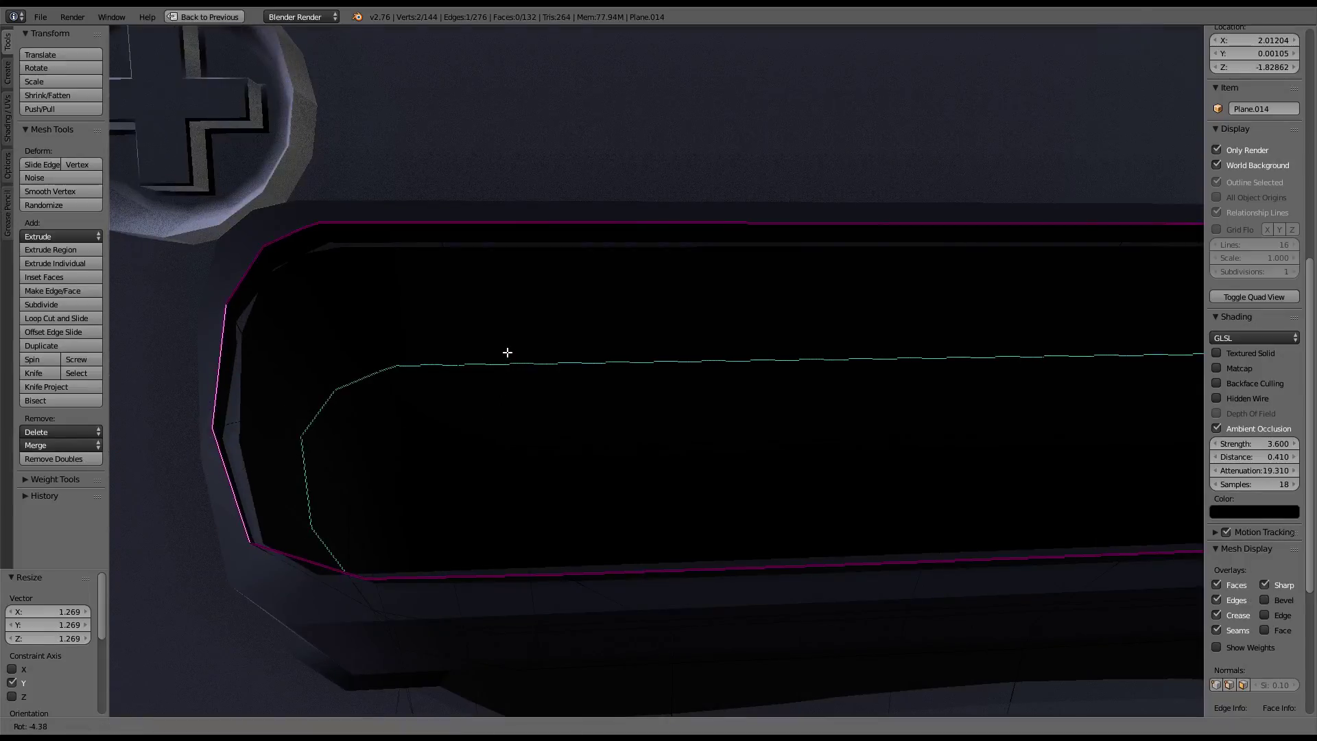
pyautogui.click(426, 392)
pyautogui.press('g')
pyautogui.click(322, 465)
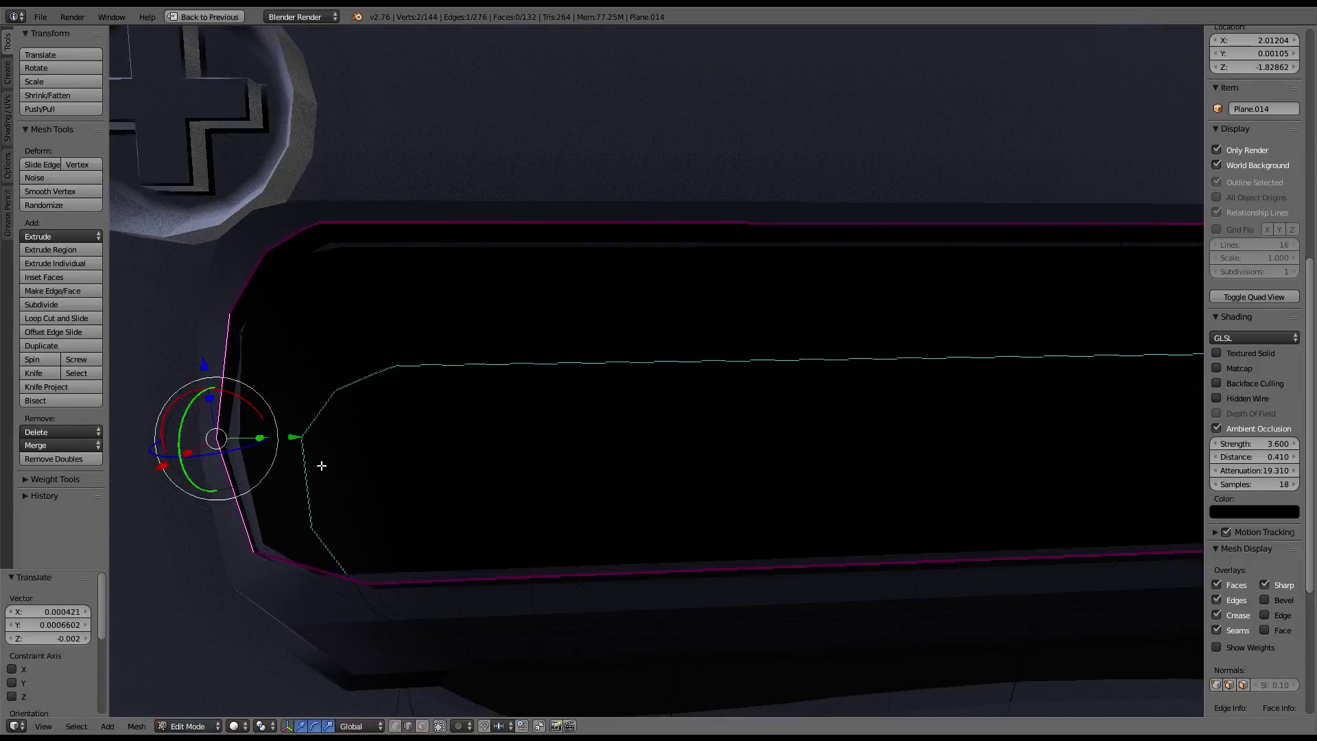
pyautogui.press('g')
pyautogui.click(406, 464)
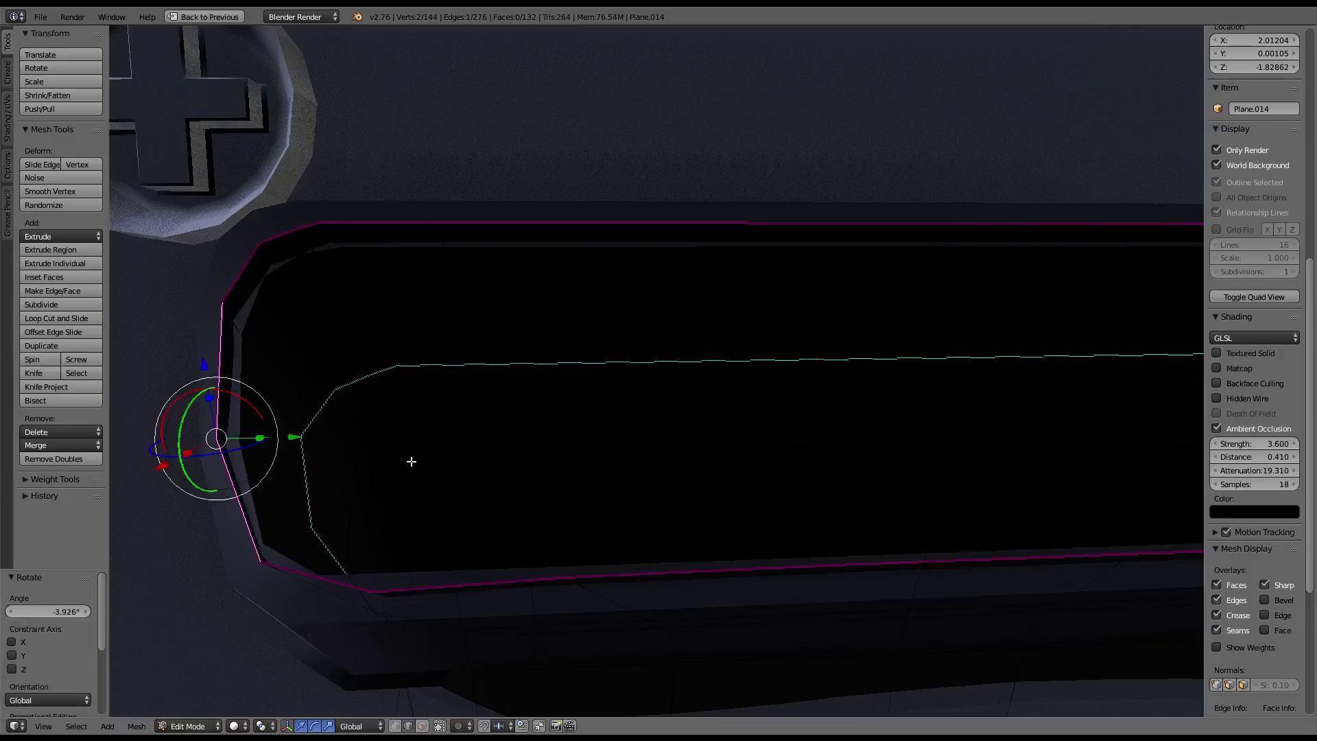
pyautogui.press('g')
pyautogui.moveTo(409, 461)
pyautogui.keyDown('shift'); pyautogui.mouseDown(button='middle')
pyautogui.moveTo(228, 374)
pyautogui.moveTo(1015, 411)
pyautogui.mouseUp(button='middle'); pyautogui.keyUp('shift')
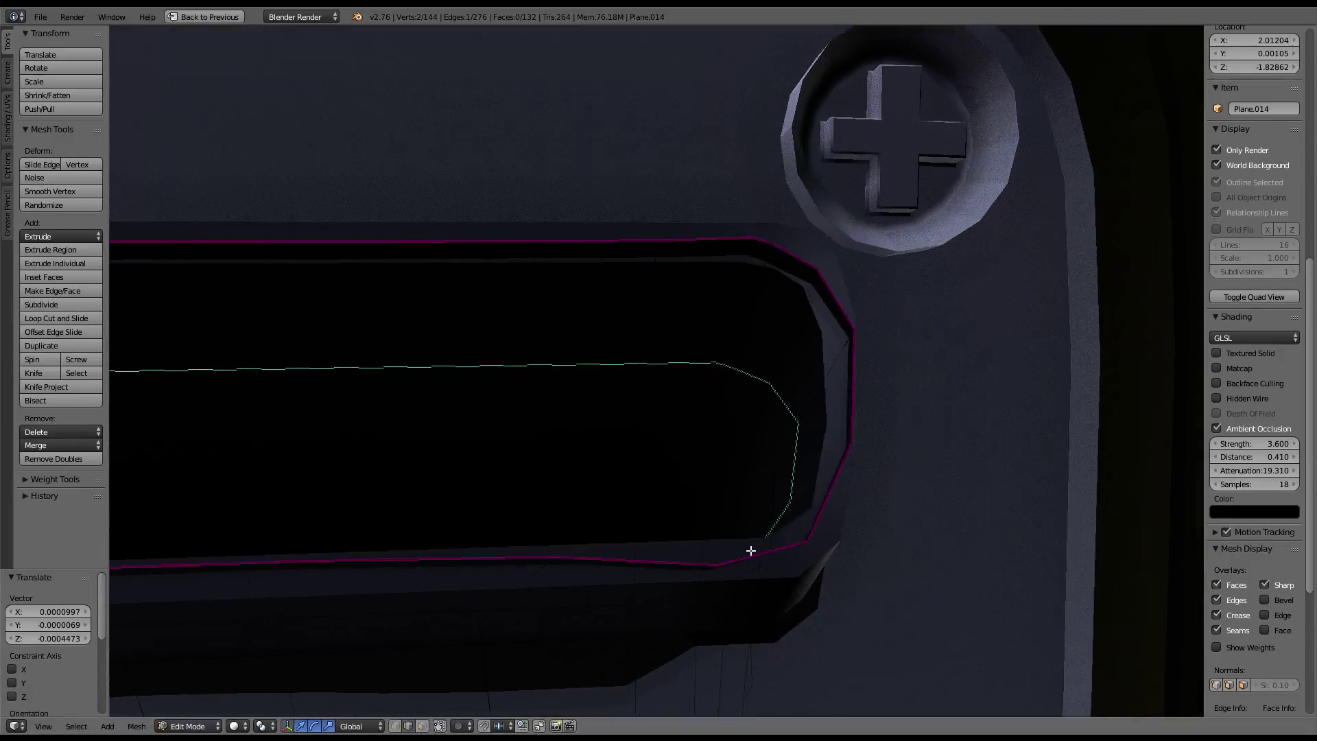
# - Cancel the loop rotation and nudge the vertical edge at the slot's right end
pyautogui.press('r')
pyautogui.rightClick(902, 564)
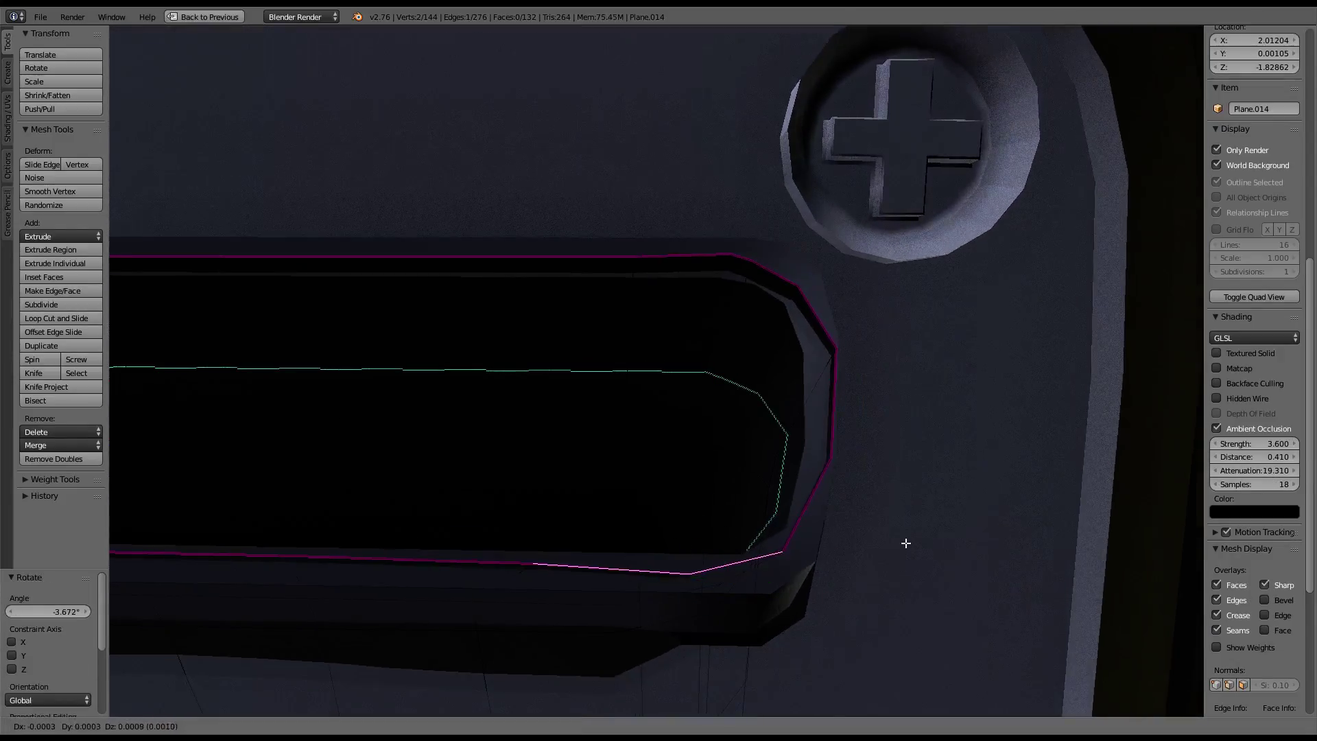
pyautogui.rightClick(830, 456)
pyautogui.moveTo(830, 456); pyautogui.dragTo(833, 411, button='right')
pyautogui.moveTo(833, 411); pyautogui.dragTo(930, 408, button='middle')
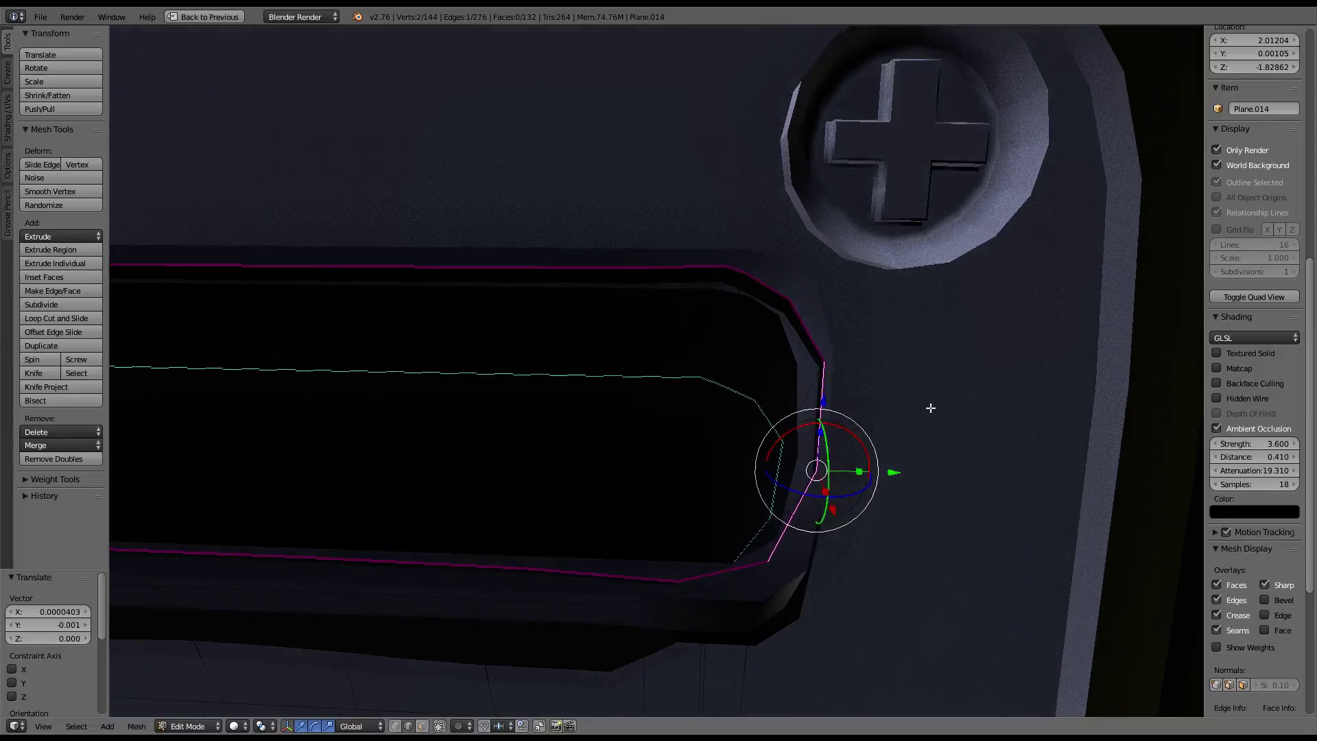
pyautogui.click(931, 394)
# - Rotate the slot-end edge about -4.4° and return to Object Mode
pyautogui.press('r')
pyautogui.click(930, 364)
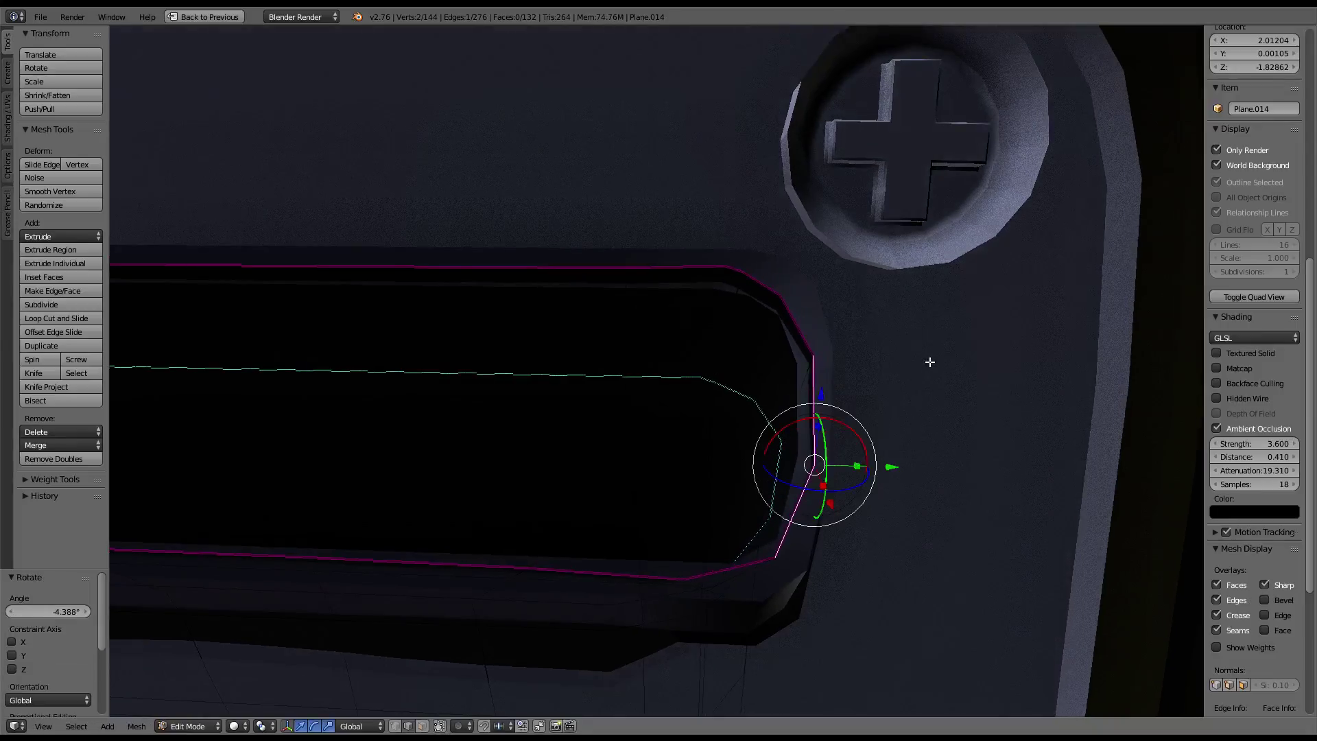
pyautogui.click(929, 350)
pyautogui.press('Tab')
pyautogui.moveTo(924, 348)
pyautogui.mouseDown(button='middle')
pyautogui.moveTo(688, 277)
pyautogui.moveTo(735, 220)
pyautogui.moveTo(652, 226)
pyautogui.moveTo(632, 277)
pyautogui.moveTo(781, 382)
pyautogui.moveTo(899, 394)
pyautogui.moveTo(788, 291)
pyautogui.moveTo(981, 284)
pyautogui.mouseUp(button='middle')
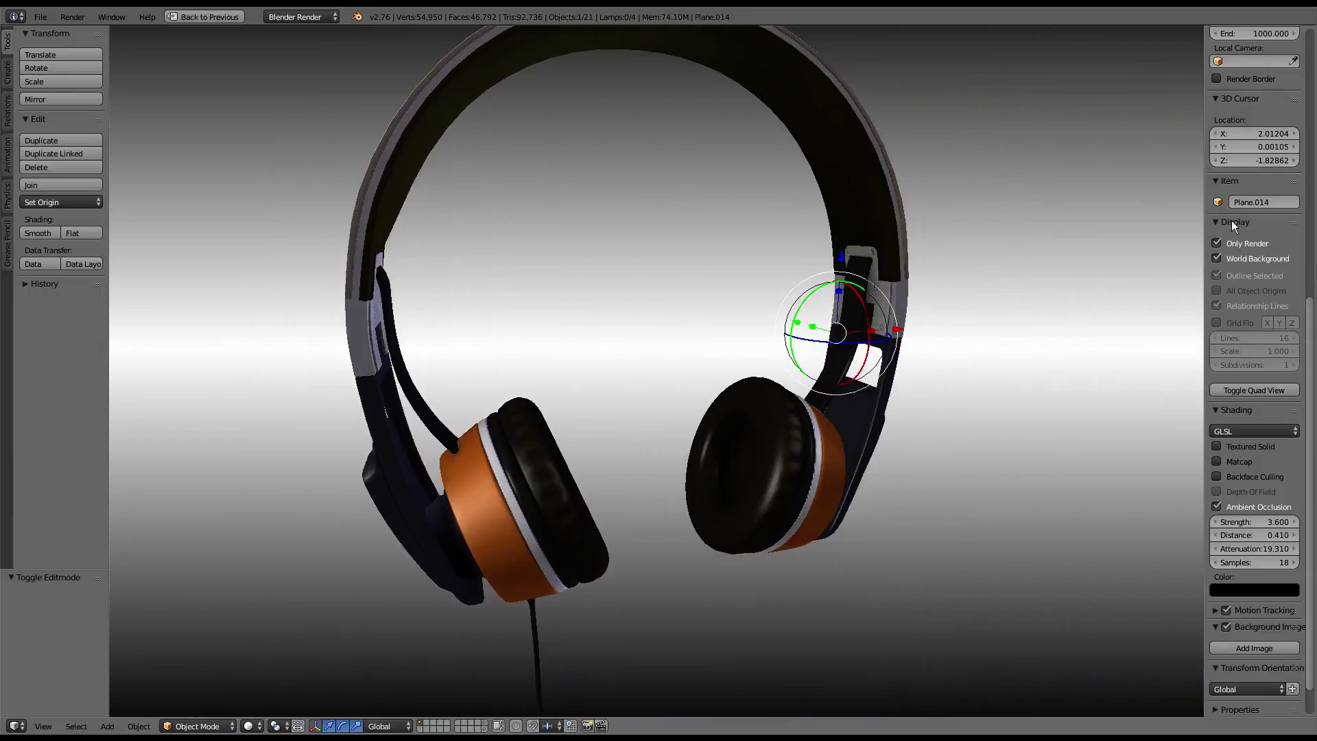
# - Turn off Only Render, put the headphone armature in Pose Mode, and clear bone scale
pyautogui.click(1216, 244)
pyautogui.rightClick(858, 371)
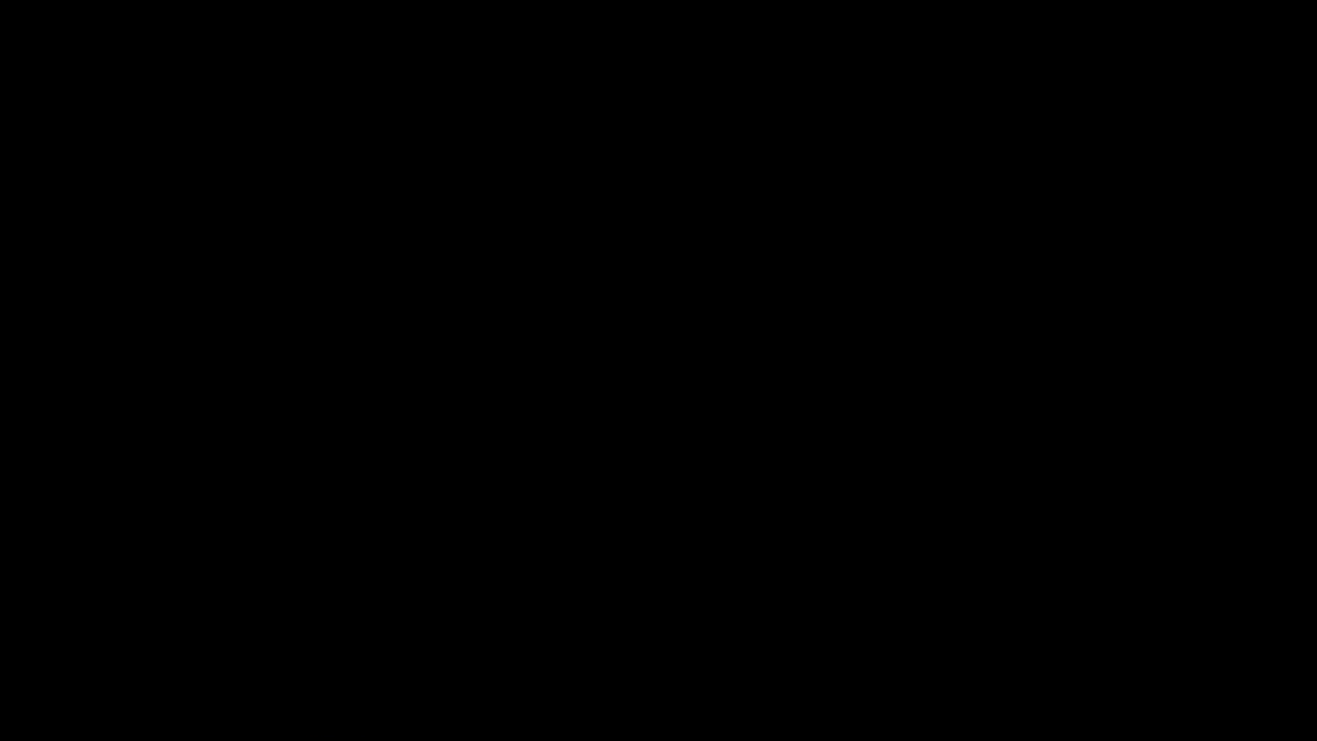
pyautogui.click(206, 606)
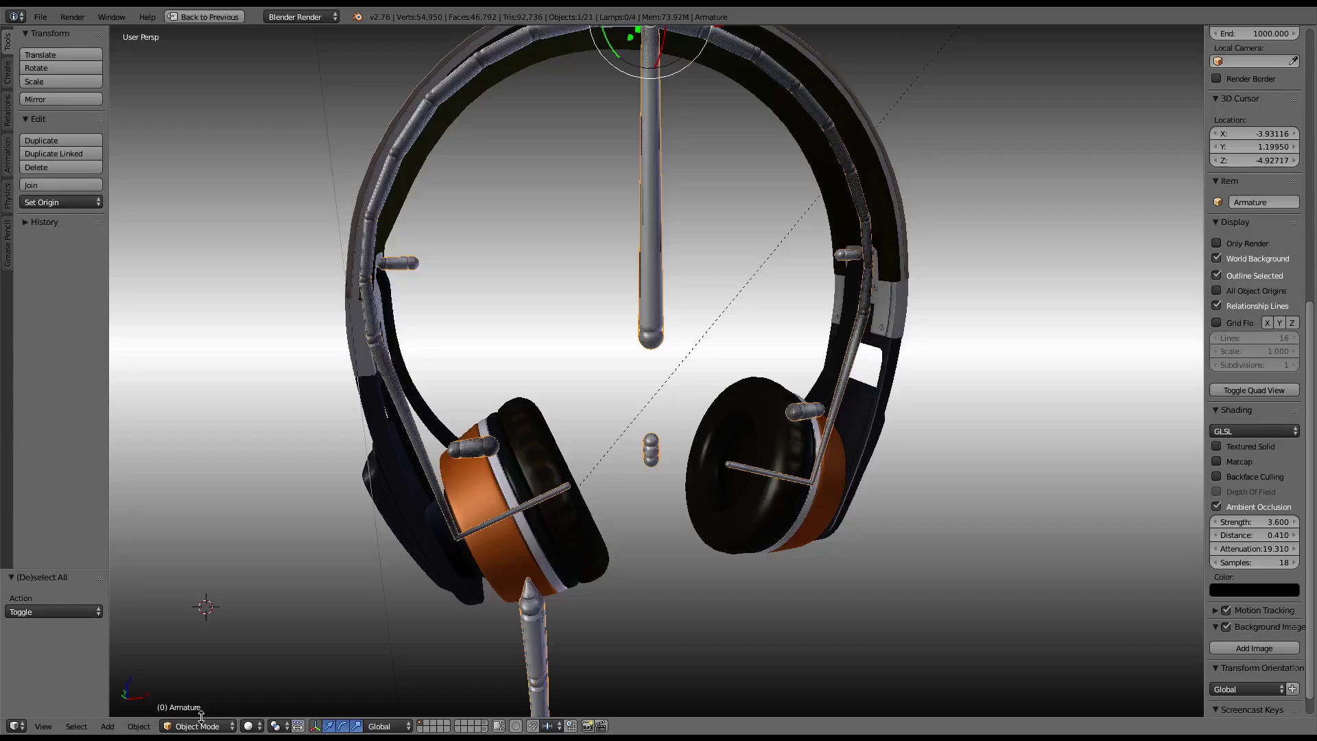
pyautogui.click(198, 679)
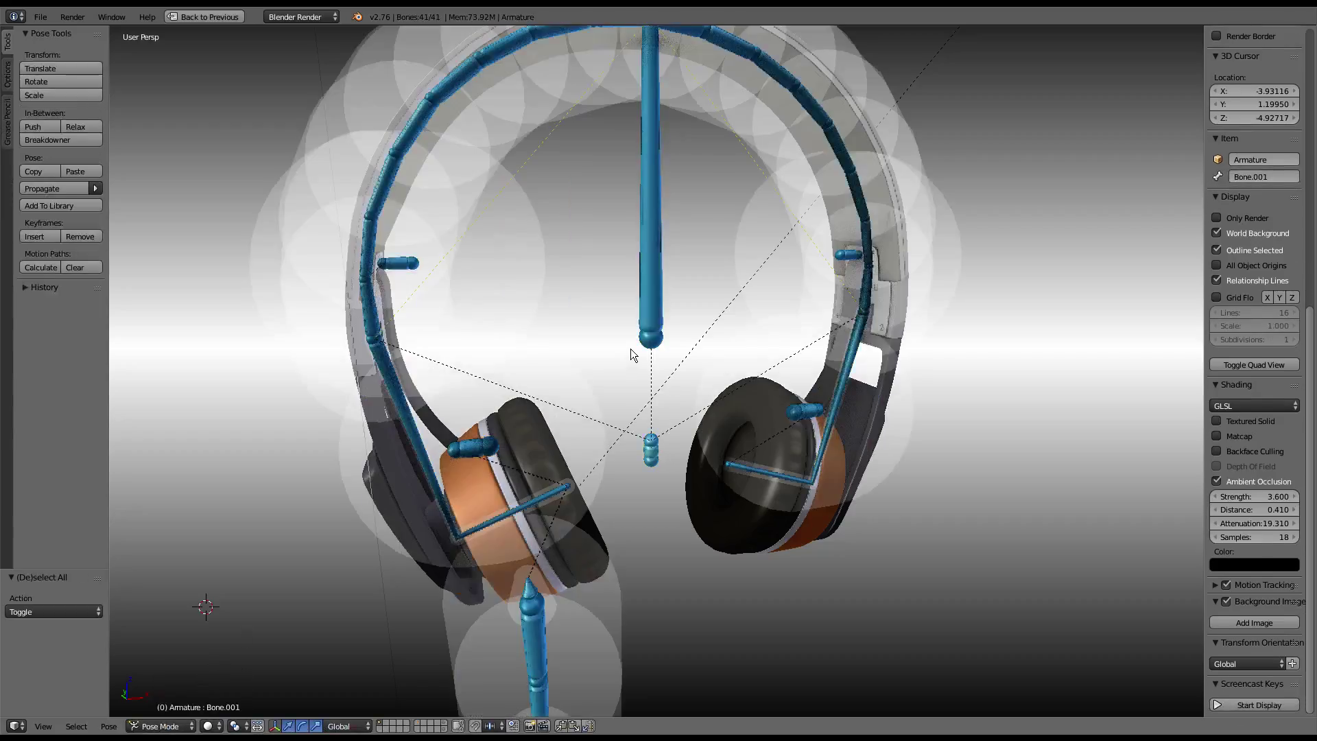
pyautogui.hotkey('alt', 's')
# - Scale up the selected headband part to 1.318, undo once, and deselect all
pyautogui.moveTo(696, 340); pyautogui.dragTo(776, 533, button='middle')
pyautogui.rightClick(695, 496)
pyautogui.moveTo(695, 496)
pyautogui.mouseDown(button='middle')
pyautogui.moveTo(775, 496)
pyautogui.moveTo(814, 547)
pyautogui.mouseUp(button='middle')
pyautogui.press('s')
pyautogui.click(739, 485)
pyautogui.hotkey('ctrl', 'z')
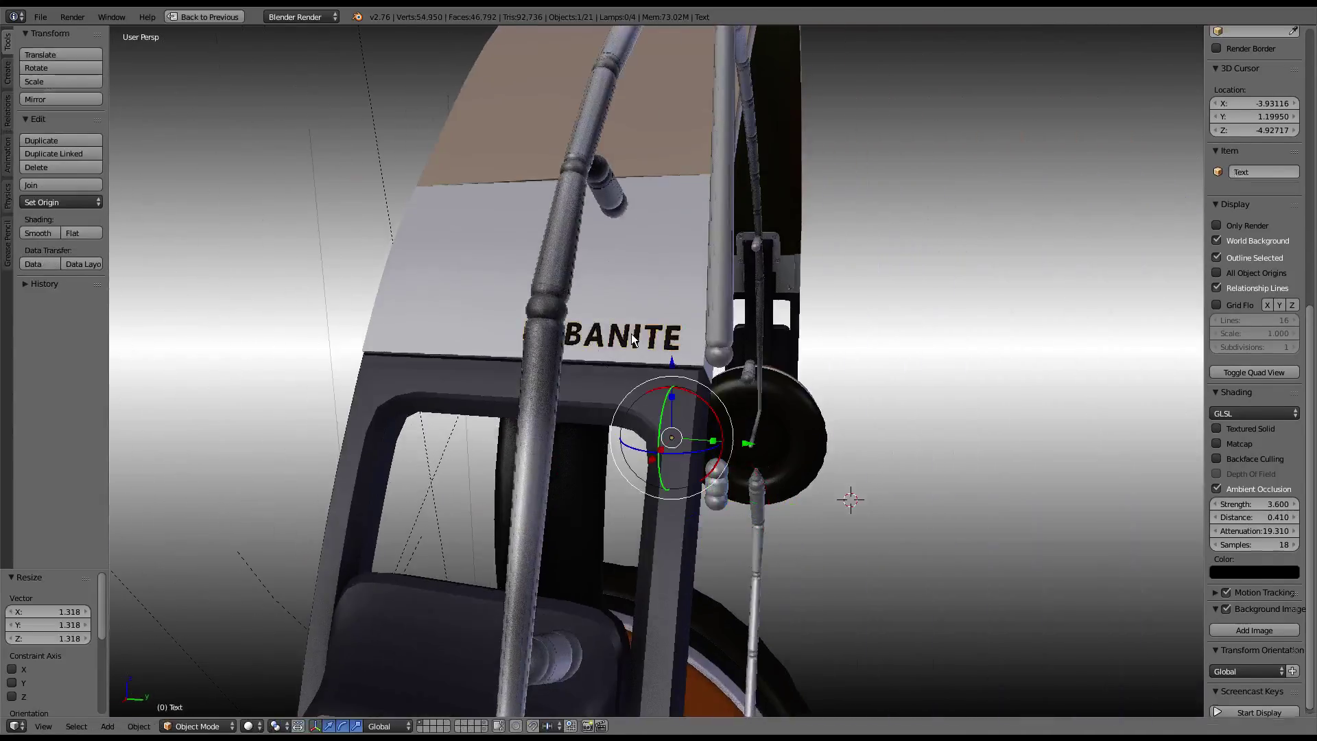
pyautogui.moveTo(662, 325); pyautogui.dragTo(811, 291, button='middle')
pyautogui.press('a')
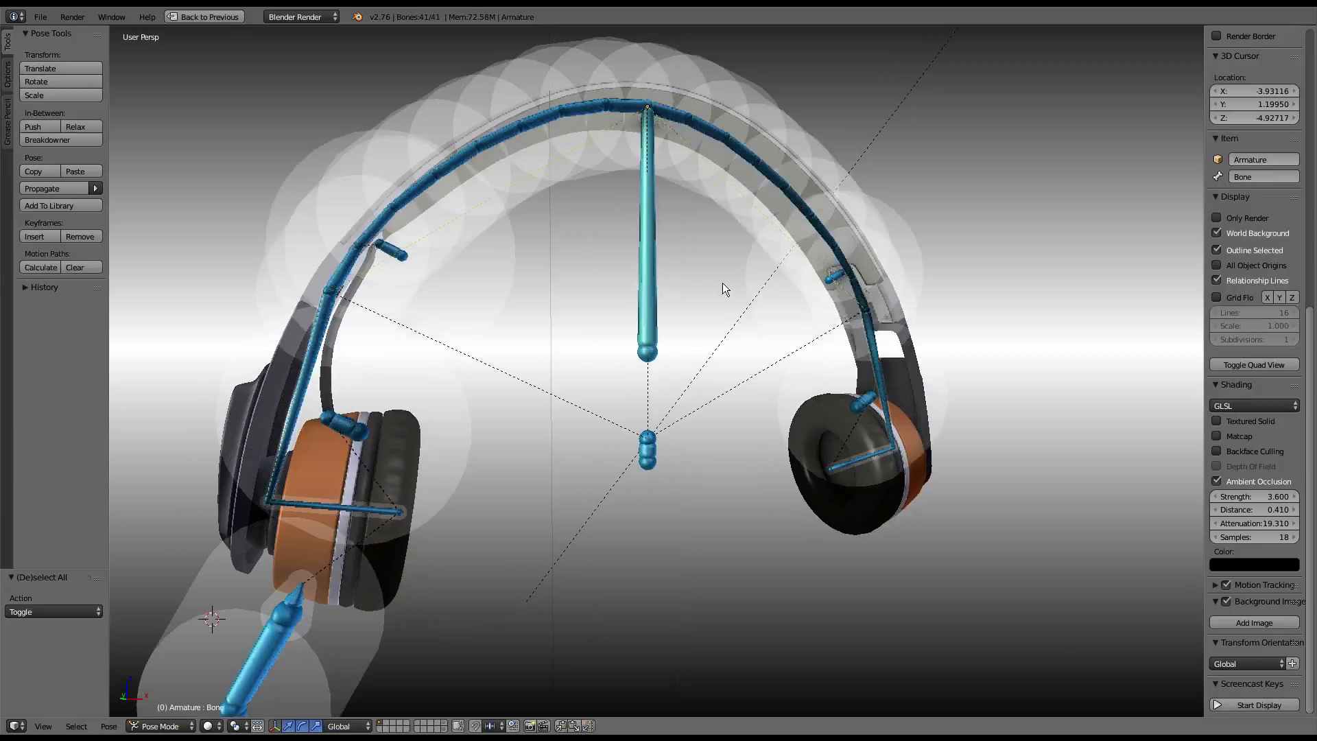
# - Clear bone pose scale, then test-scale centre bone Bone.001 to 1.153
pyautogui.hotkey('alt', 's')
pyautogui.moveTo(724, 288); pyautogui.dragTo(685, 285, button='middle')
pyautogui.rightClick(669, 449)
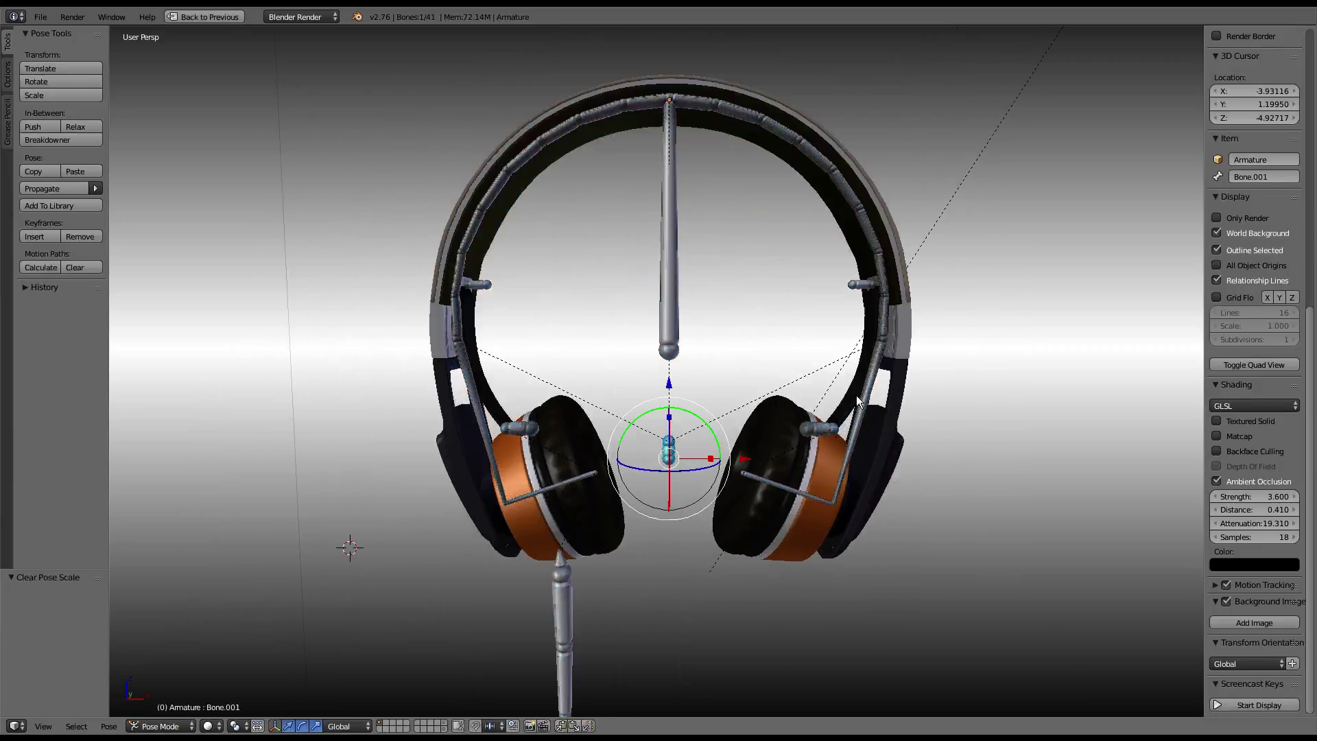
pyautogui.press('s')
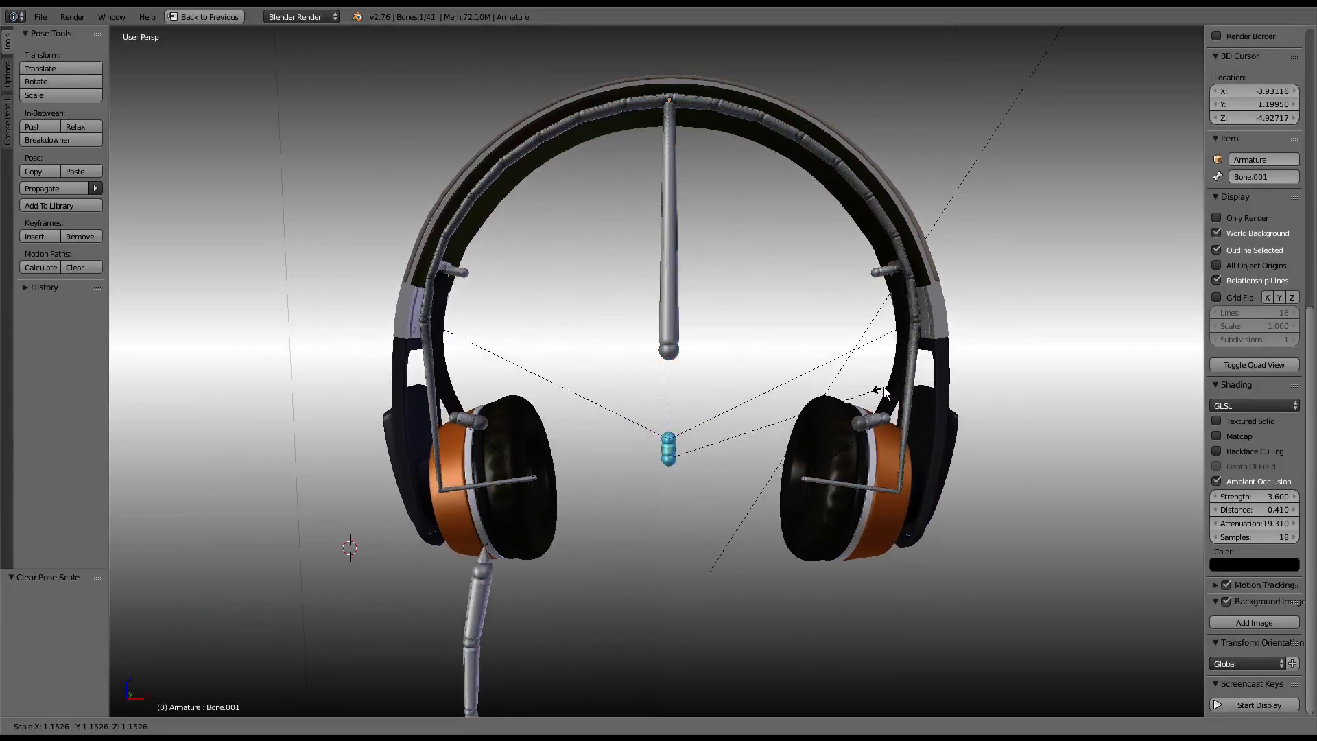
pyautogui.click(885, 392)
pyautogui.moveTo(884, 392); pyautogui.dragTo(852, 417, button='middle')
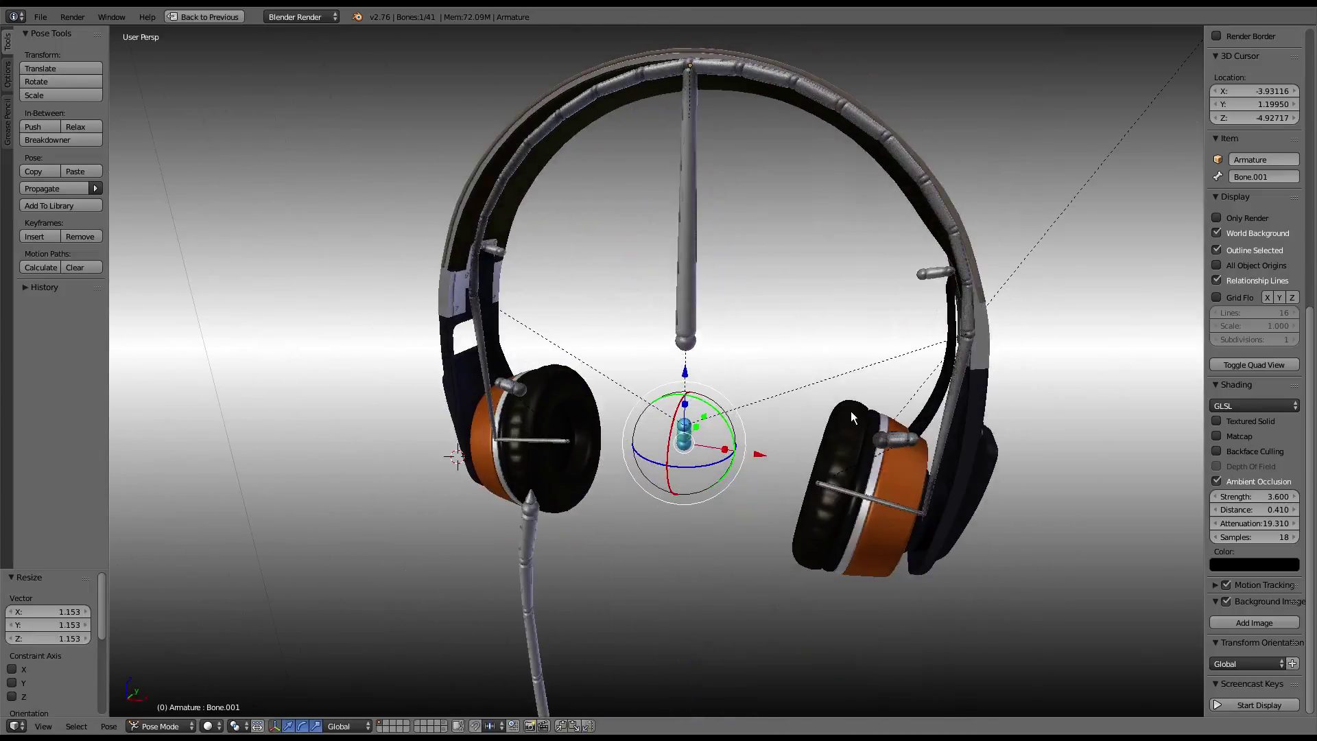
# - Select all the rig's bones and reset their scale
pyautogui.scroll(-5, 670, 368)
pyautogui.moveTo(670, 368); pyautogui.dragTo(711, 514, button='middle')
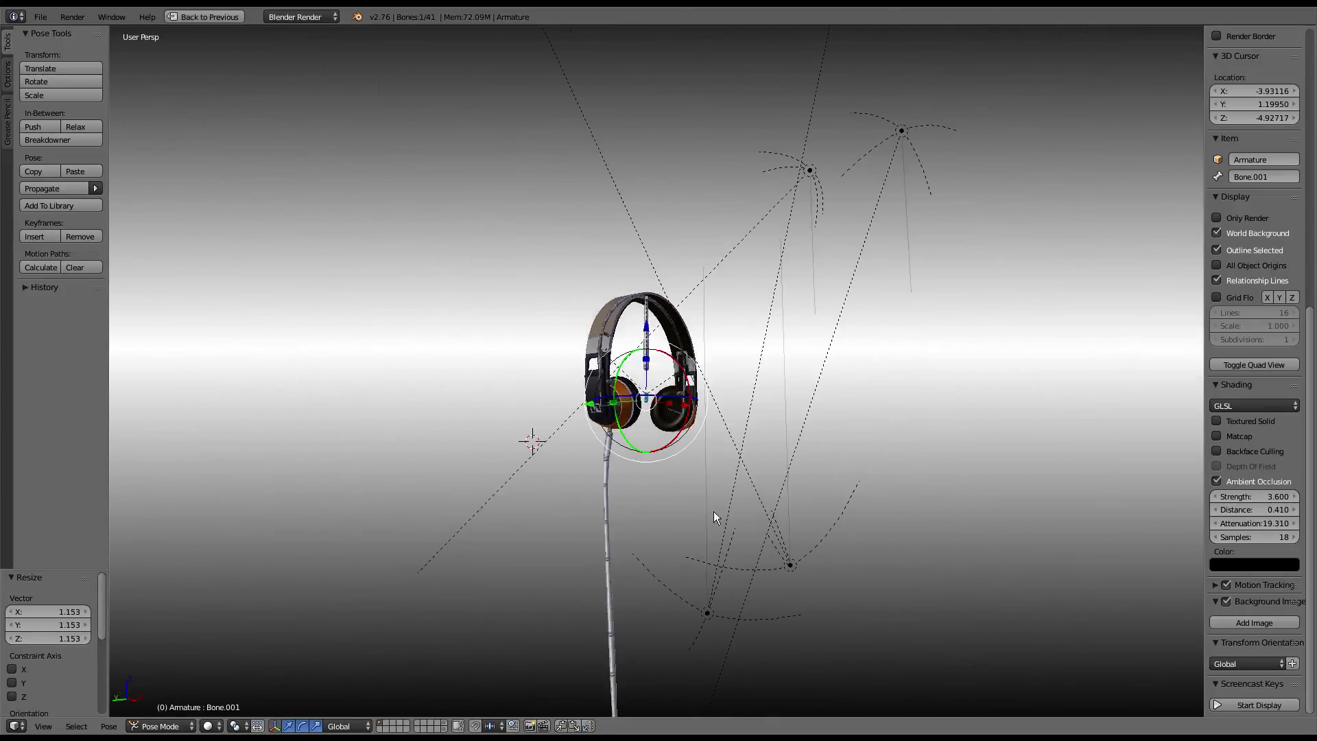
pyautogui.scroll(5, 701, 85)
pyautogui.rightClick(620, 437)
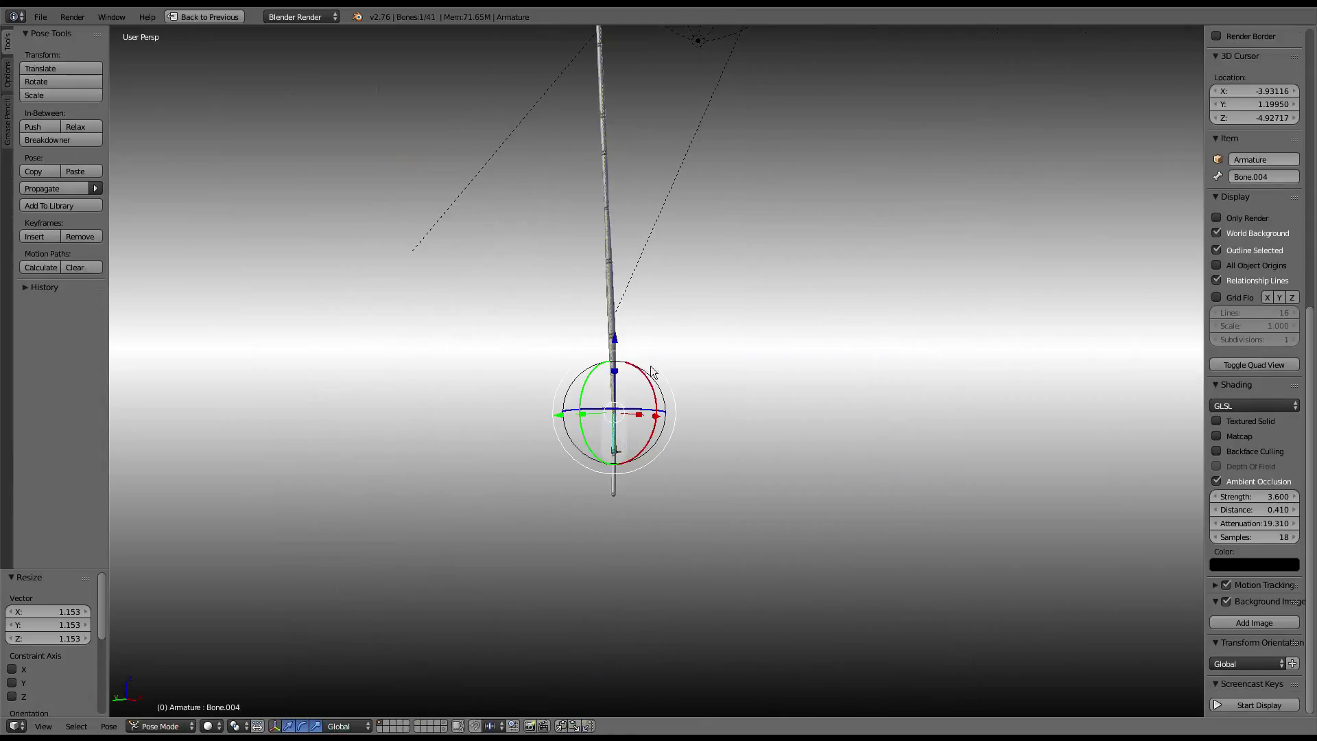
pyautogui.press('a')
pyautogui.press('a')
pyautogui.hotkey('alt', 's')
pyautogui.scroll(-3, 742, 237)
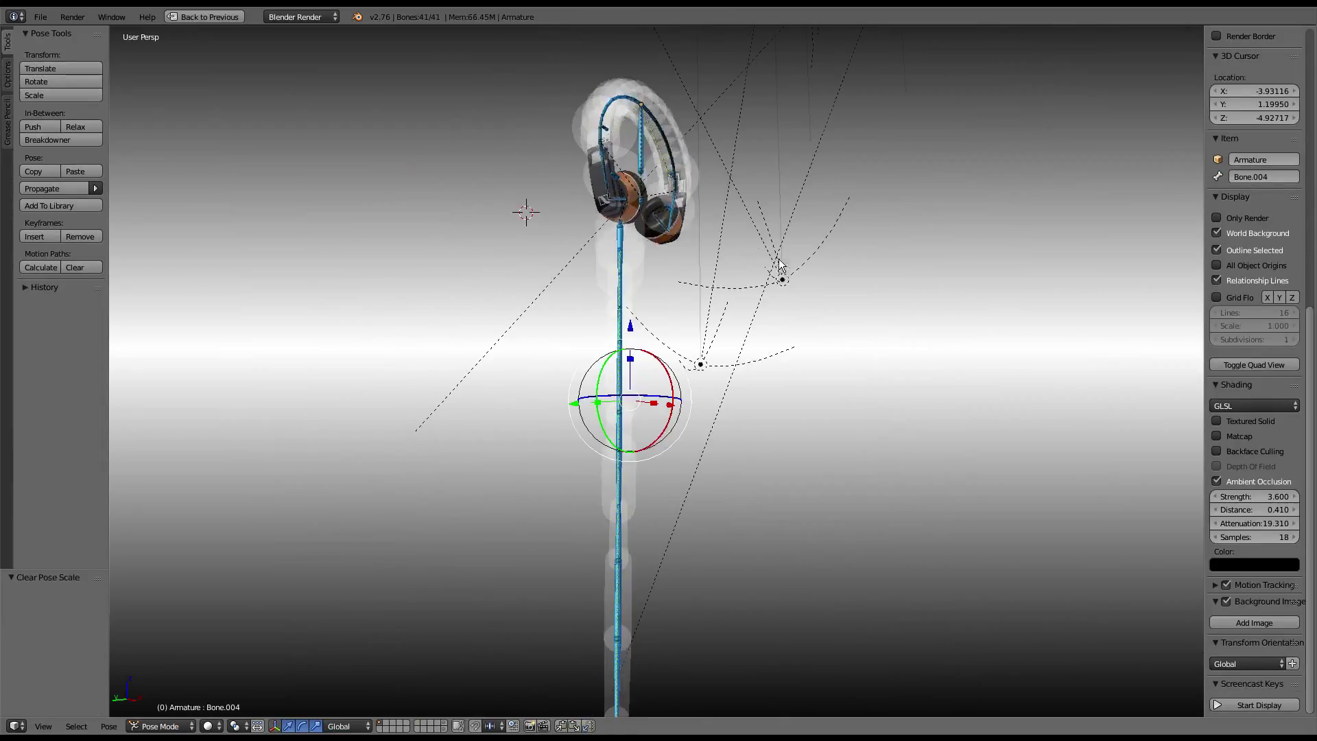
pyautogui.moveTo(742, 237)
pyautogui.mouseDown(button='middle')
pyautogui.moveTo(739, 525)
pyautogui.moveTo(656, 434)
pyautogui.moveTo(690, 506)
pyautogui.mouseUp(button='middle')
# - Scale the centre bone to 1.222, then return to Object Mode selecting the earcup shell
pyautogui.rightClick(595, 471)
pyautogui.press('s')
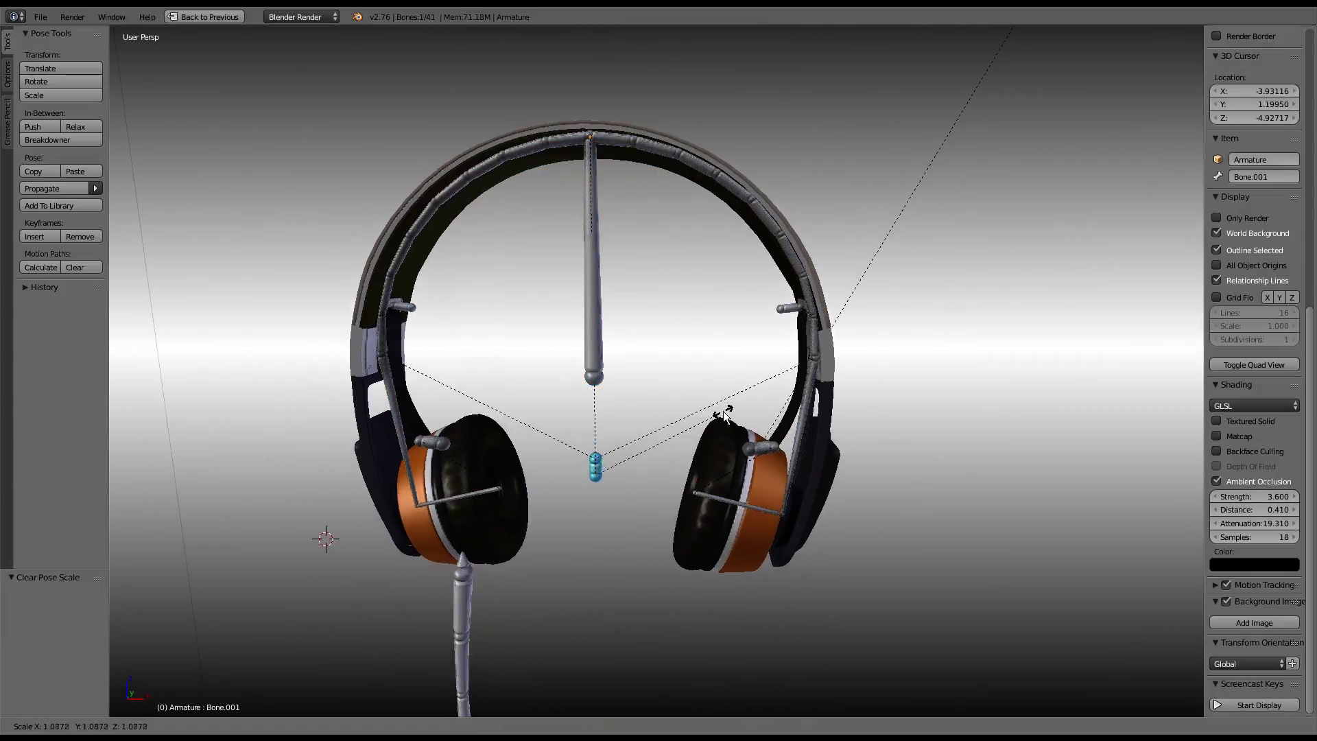
pyautogui.click(740, 409)
pyautogui.moveTo(741, 425); pyautogui.dragTo(714, 405, button='middle')
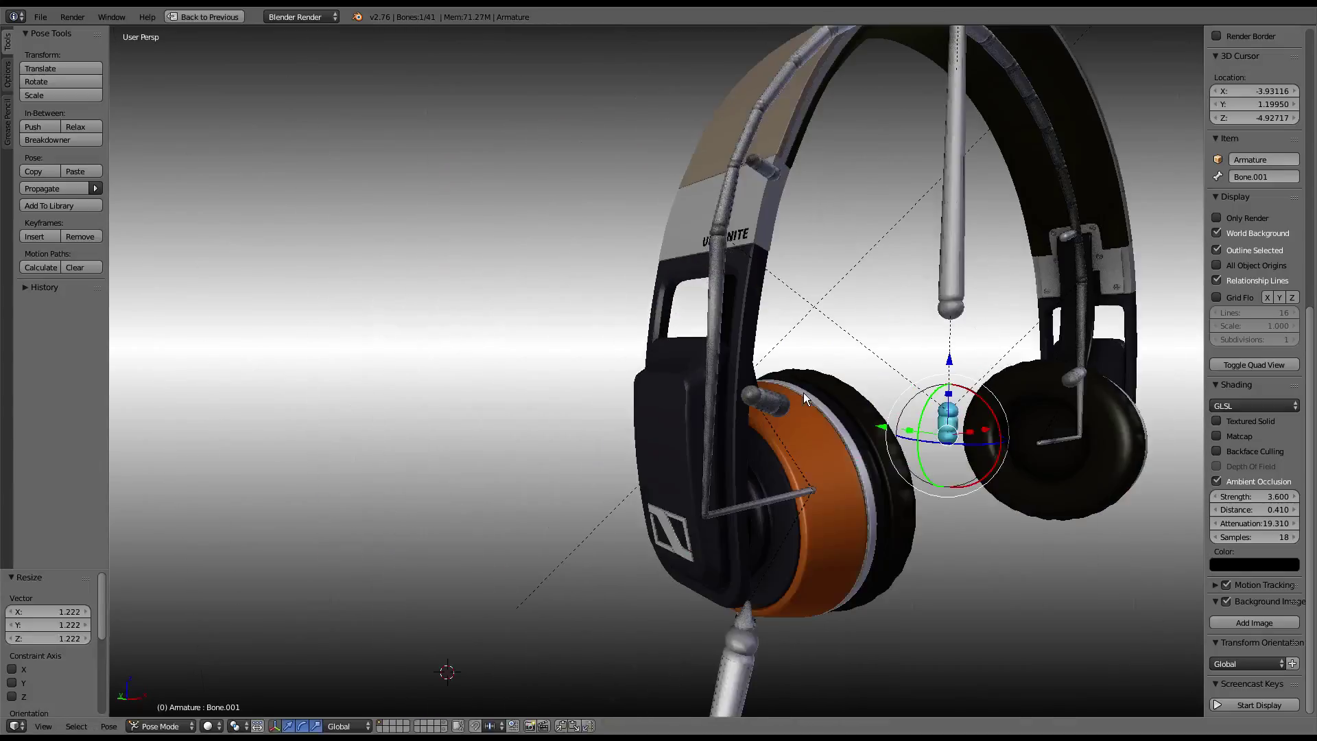
pyautogui.scroll(2, 713, 405)
pyautogui.hotkey('ctrl', 'Tab')
pyautogui.rightClick(712, 402)
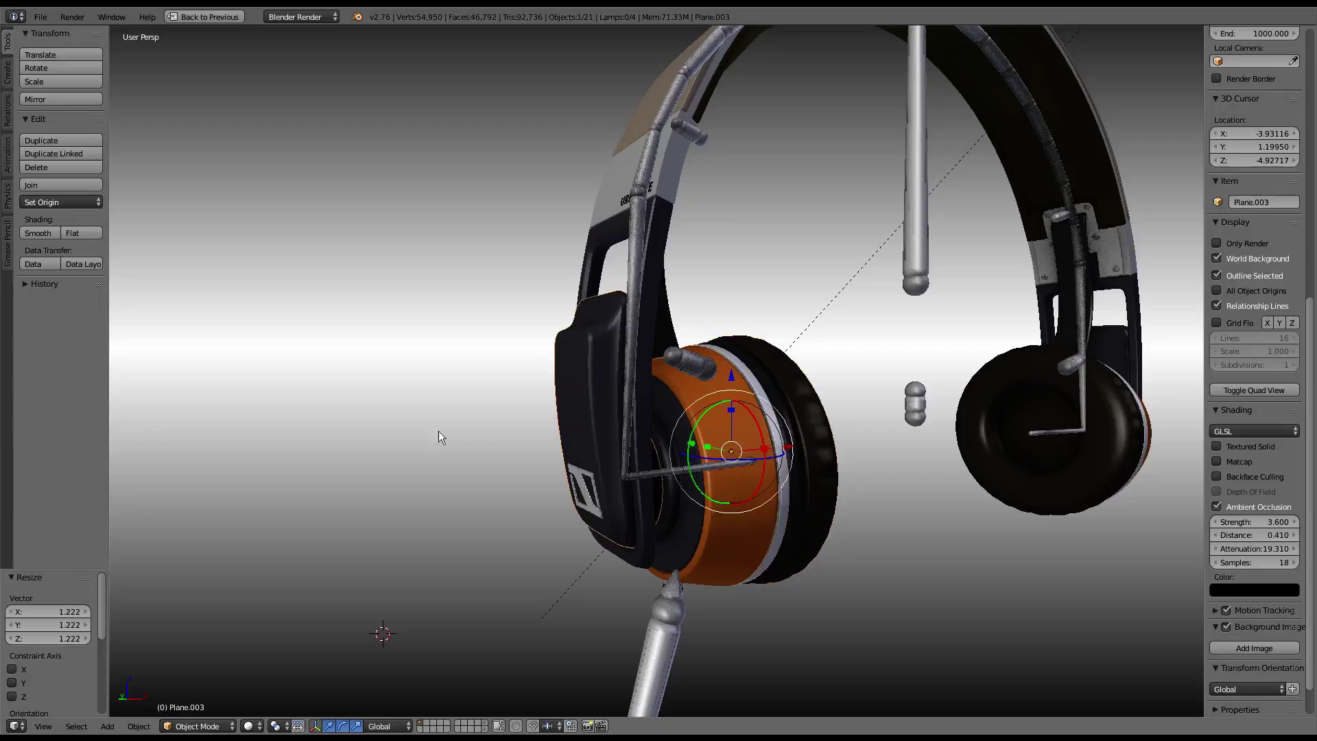
# - Raise the Simplify viewport subdivision from 1 to 2 and zoom in on the earcup
pyautogui.hotkey('ctrl', 'Up')
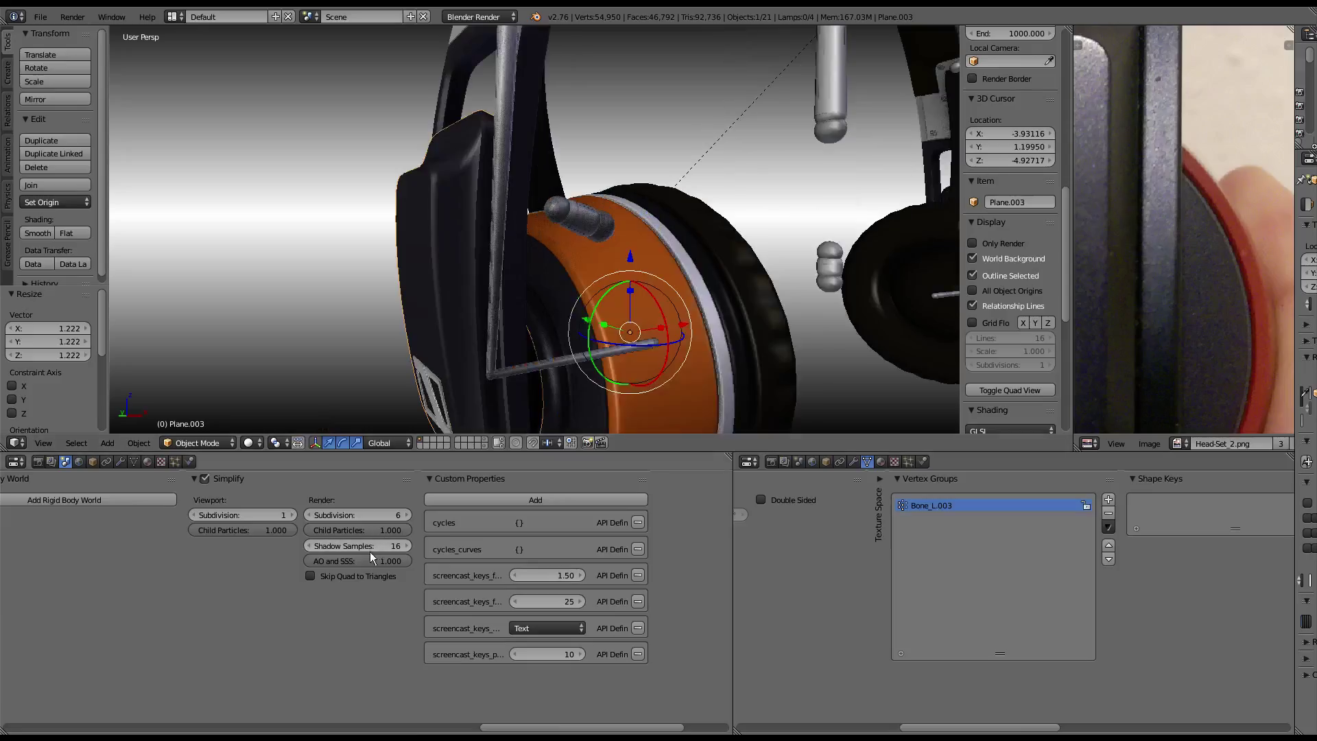
pyautogui.click(294, 516)
pyautogui.hotkey('ctrl', 'Up')
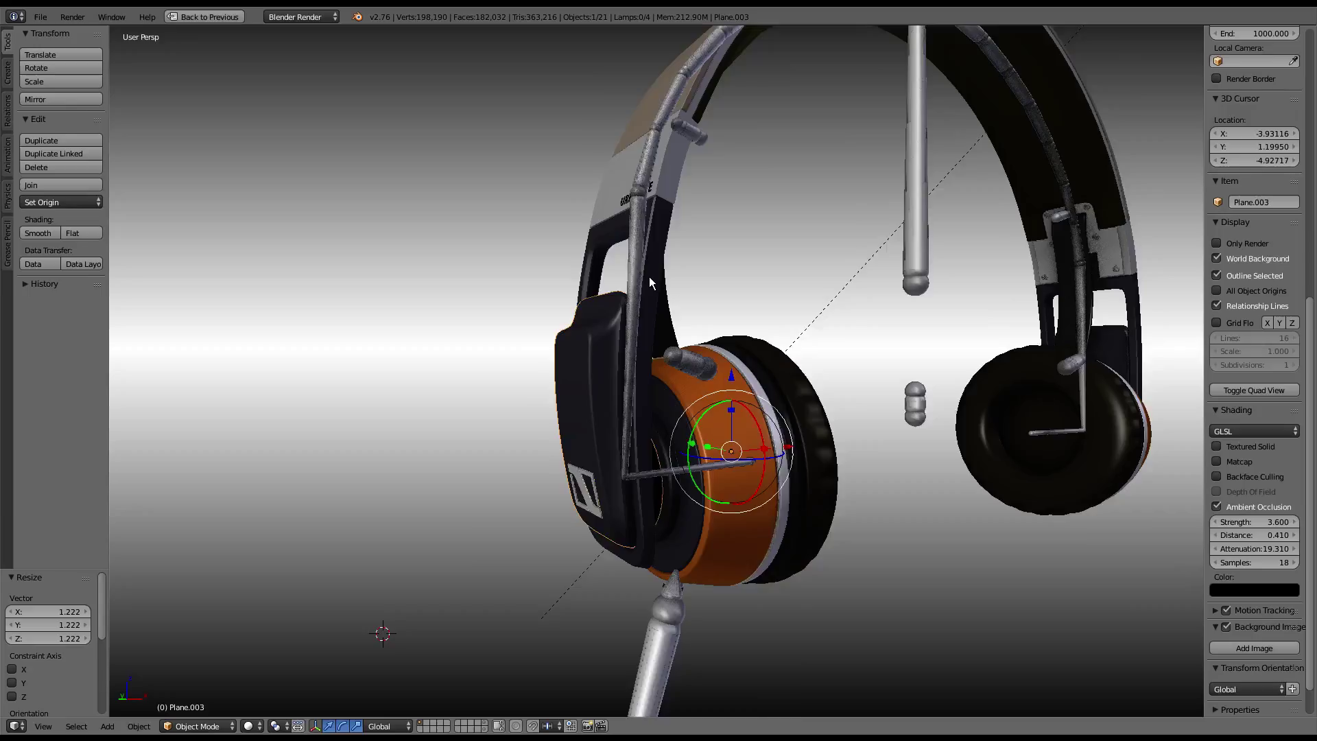
pyautogui.moveTo(617, 309)
pyautogui.mouseDown(button='middle')
pyautogui.moveTo(677, 259)
pyautogui.moveTo(524, 283)
pyautogui.moveTo(481, 270)
pyautogui.moveTo(731, 295)
pyautogui.moveTo(708, 315)
pyautogui.moveTo(718, 345)
pyautogui.moveTo(541, 263)
pyautogui.mouseUp(button='middle')
pyautogui.scroll(3, 524, 284)
pyautogui.scroll(3, 658, 291)
pyautogui.scroll(2, 657, 277)
pyautogui.scroll(-3, 716, 323)
pyautogui.scroll(3, 724, 345)
pyautogui.scroll(-5, 739, 340)
pyautogui.scroll(4, 698, 280)
# - Select all bones and clear their pose scale, restoring the model's original size
pyautogui.moveTo(698, 280)
pyautogui.mouseDown(button='middle')
pyautogui.moveTo(624, 261)
pyautogui.moveTo(685, 253)
pyautogui.mouseUp(button='middle')
pyautogui.rightClick(648, 356)
pyautogui.moveTo(649, 357)
pyautogui.mouseDown(button='middle')
pyautogui.moveTo(724, 389)
pyautogui.moveTo(779, 358)
pyautogui.moveTo(701, 342)
pyautogui.moveTo(759, 487)
pyautogui.mouseUp(button='middle')
pyautogui.scroll(2, 779, 358)
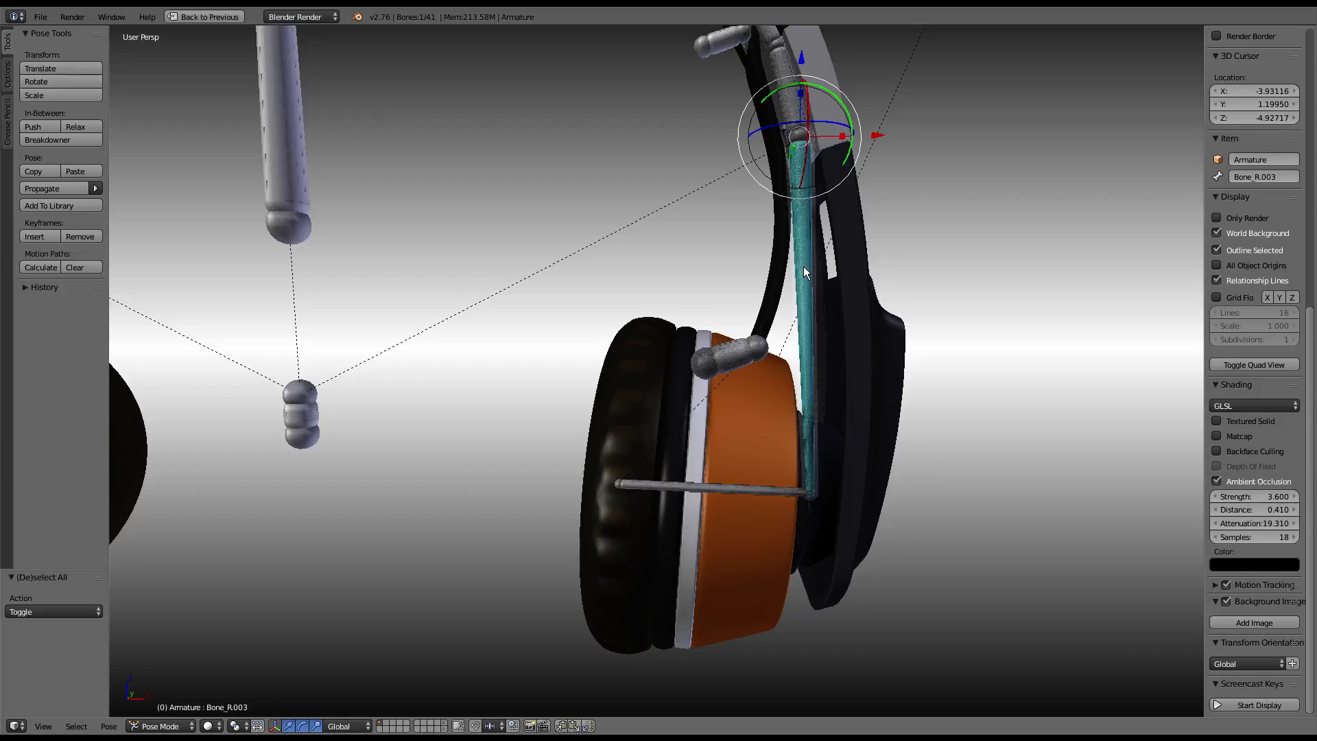
pyautogui.press('a')
pyautogui.hotkey('alt', 's')
pyautogui.scroll(-4, 727, 278)
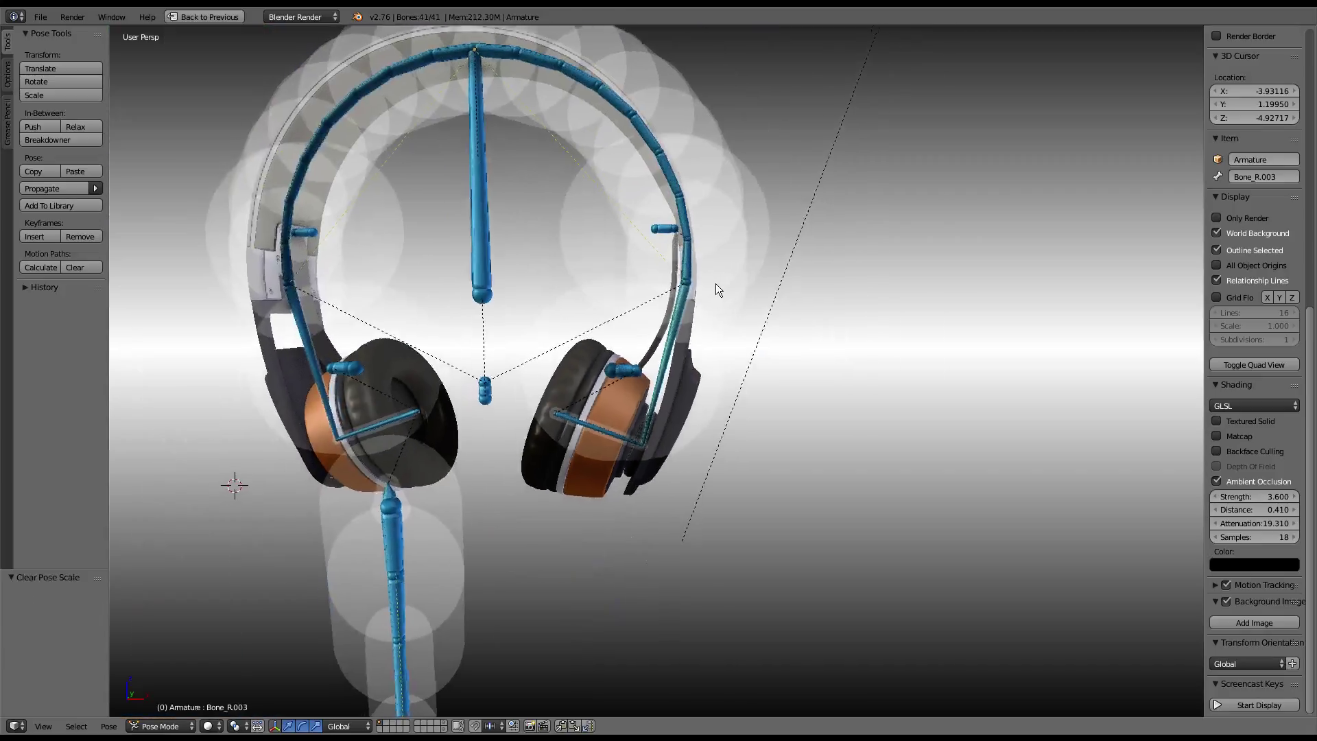
pyautogui.scroll(4, 693, 329)
pyautogui.scroll(2, 706, 363)
pyautogui.rightClick(734, 355)
pyautogui.moveTo(734, 355); pyautogui.dragTo(700, 317, button='middle')
# - Collapse and re-expand the Simplify and Custom Properties panels, toggling Simplify off and on
pyautogui.hotkey('ctrl', 'Up')
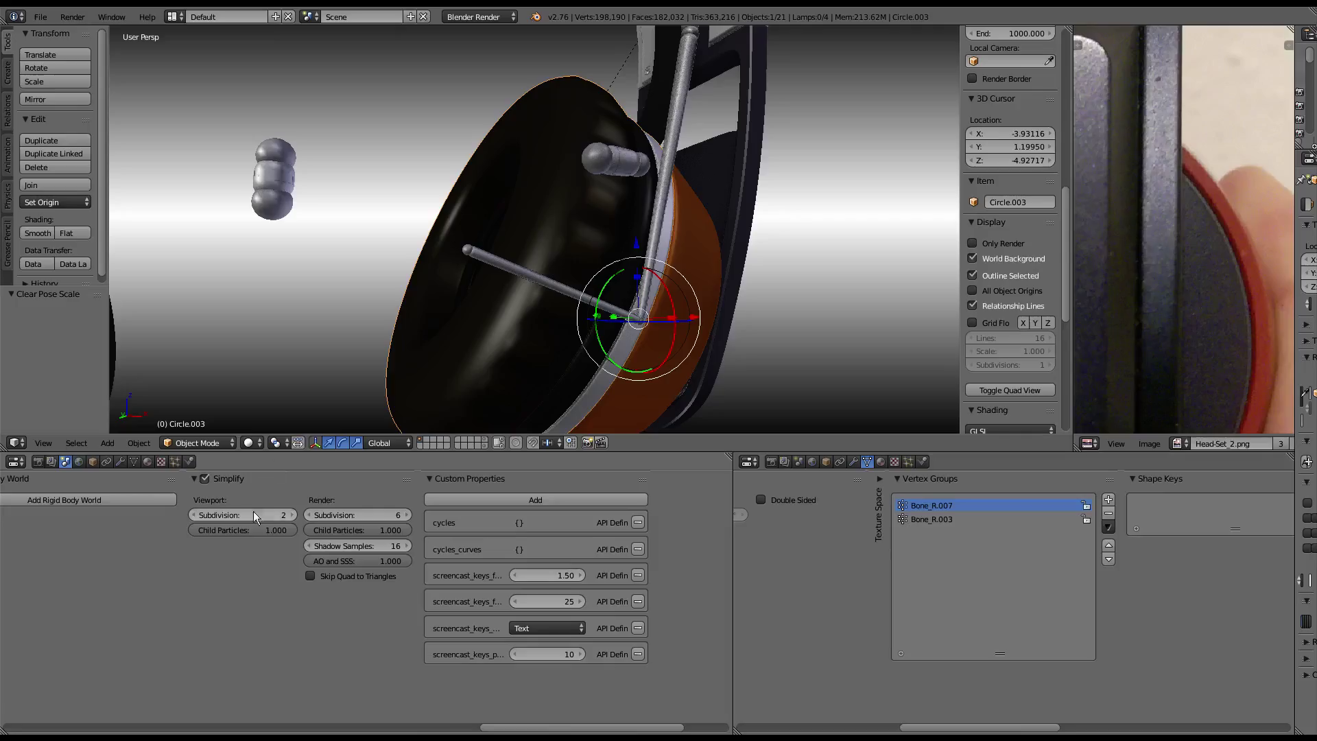
pyautogui.click(213, 476)
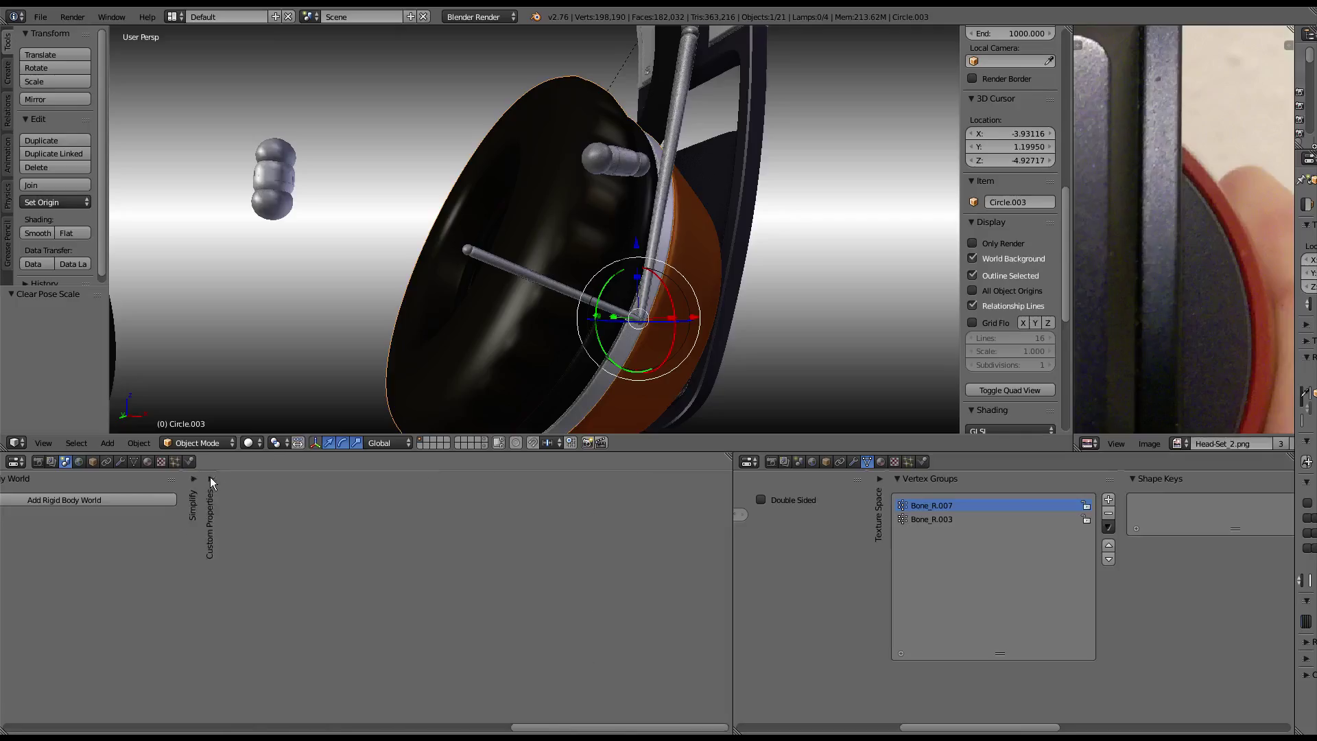
pyautogui.click(189, 477)
pyautogui.click(426, 475)
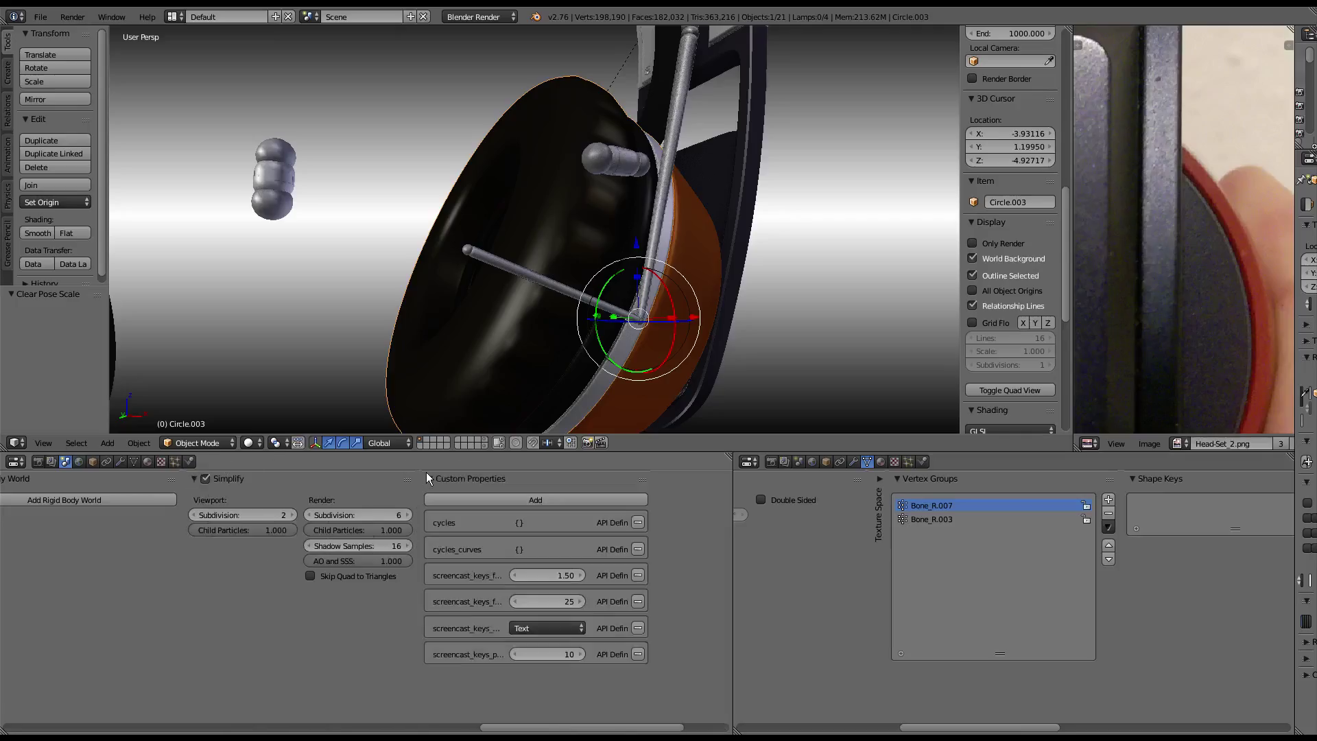
pyautogui.click(205, 479)
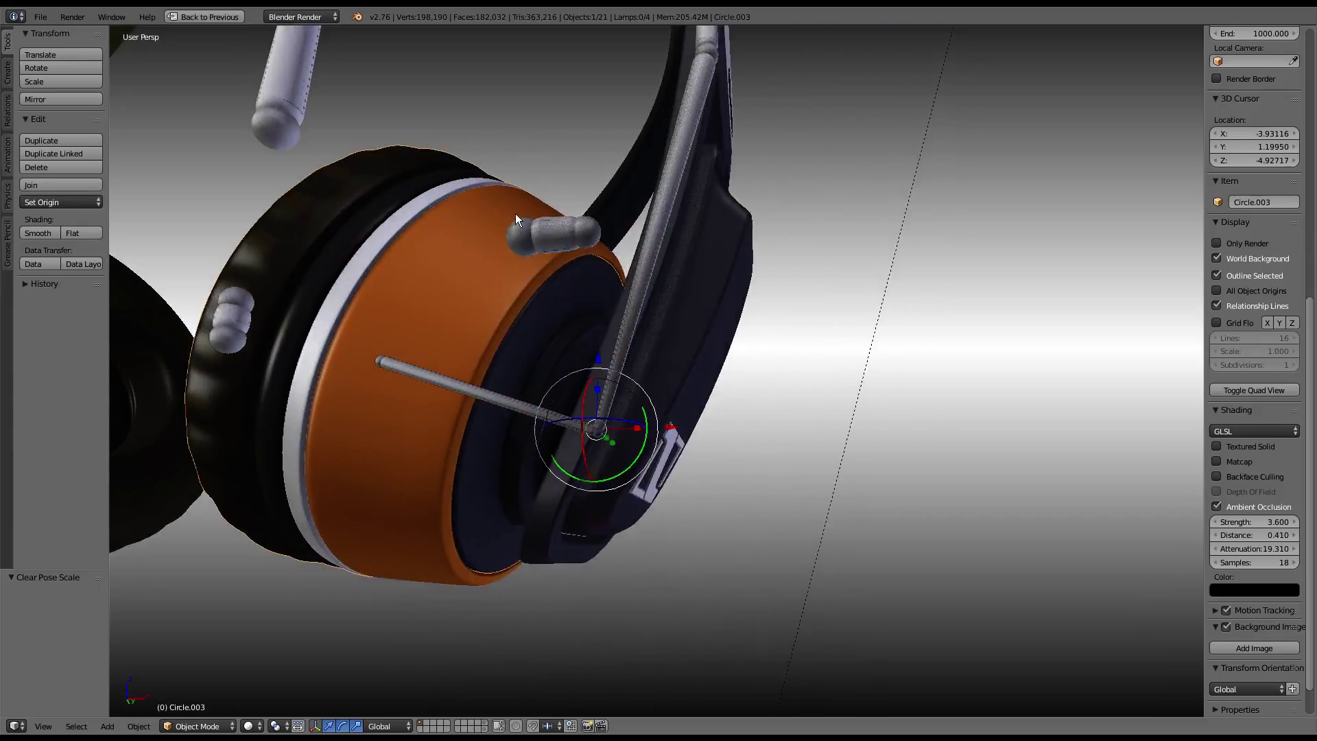
# - Scale the bone below the headband in Pose Mode
pyautogui.moveTo(515, 213)
pyautogui.mouseDown(button='middle')
pyautogui.moveTo(451, 224)
pyautogui.moveTo(618, 356)
pyautogui.moveTo(619, 406)
pyautogui.moveTo(682, 365)
pyautogui.moveTo(712, 265)
pyautogui.moveTo(648, 282)
pyautogui.moveTo(809, 286)
pyautogui.moveTo(530, 522)
pyautogui.mouseUp(button='middle')
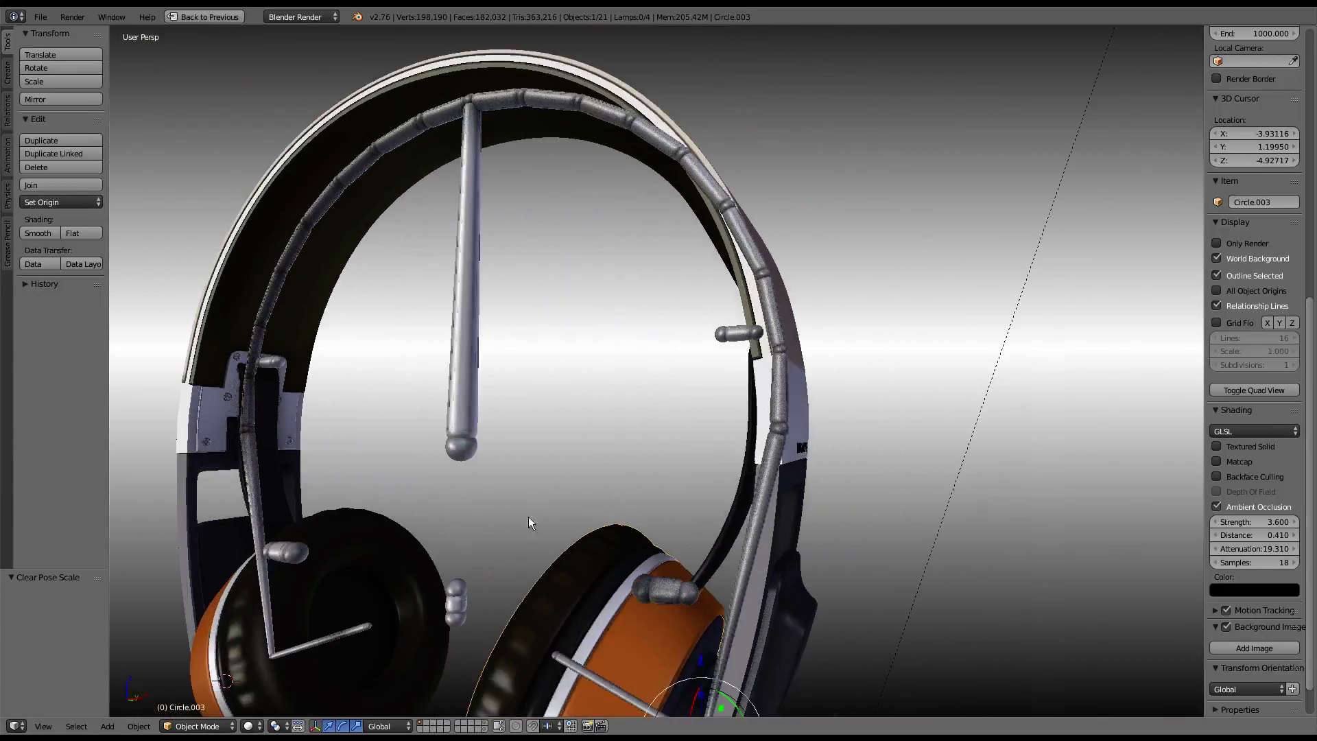
pyautogui.rightClick(452, 593)
pyautogui.moveTo(452, 593); pyautogui.dragTo(858, 564, button='middle')
pyautogui.press('s')
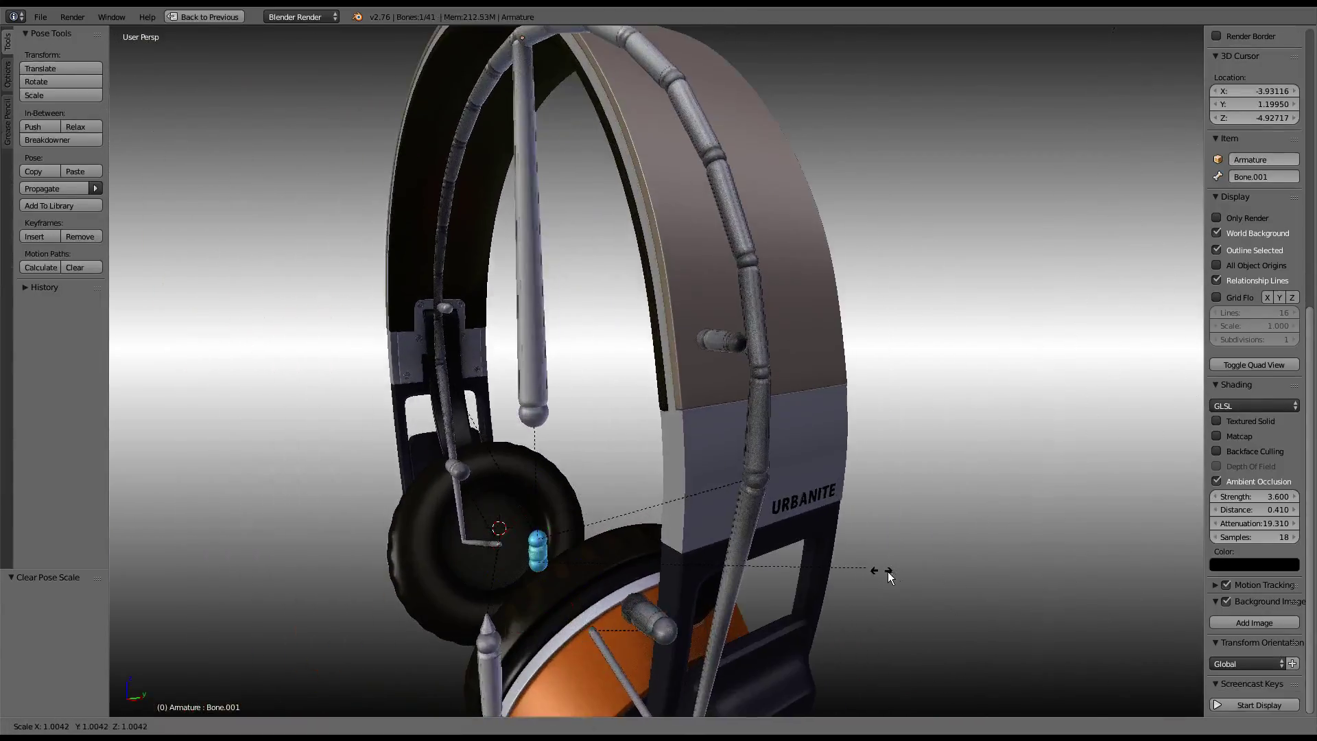
pyautogui.click(1007, 581)
pyautogui.moveTo(1007, 581)
pyautogui.mouseDown(button='middle')
pyautogui.moveTo(938, 467)
pyautogui.moveTo(854, 457)
pyautogui.moveTo(927, 450)
pyautogui.moveTo(1034, 466)
pyautogui.moveTo(978, 385)
pyautogui.moveTo(1023, 461)
pyautogui.moveTo(931, 423)
pyautogui.moveTo(1048, 400)
pyautogui.mouseUp(button='middle')
# - Cancel a test scale, deselect all bones, and select the headband's top bone
pyautogui.press('s')
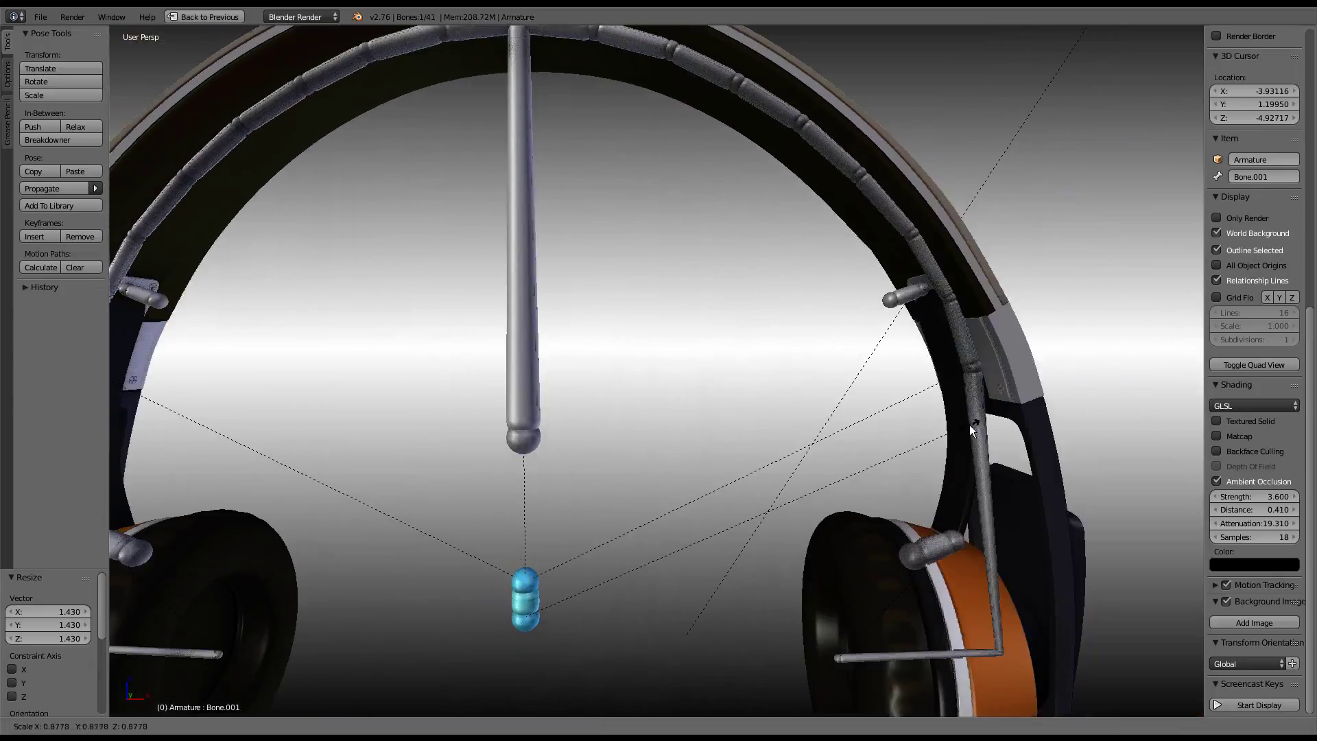
pyautogui.press('Escape')
pyautogui.press('a')
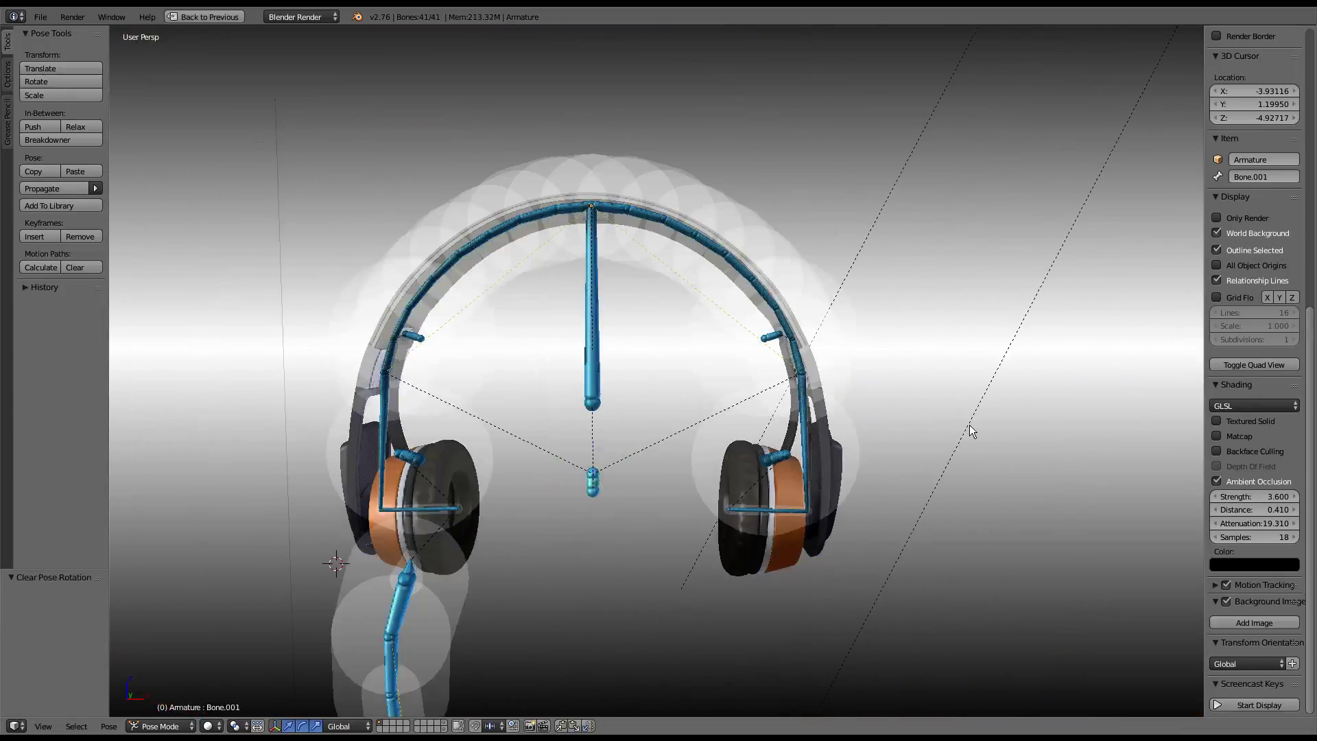
pyautogui.moveTo(969, 426)
pyautogui.mouseDown(button='middle')
pyautogui.moveTo(883, 487)
pyautogui.moveTo(922, 378)
pyautogui.moveTo(852, 336)
pyautogui.mouseUp(button='middle')
pyautogui.press('a')
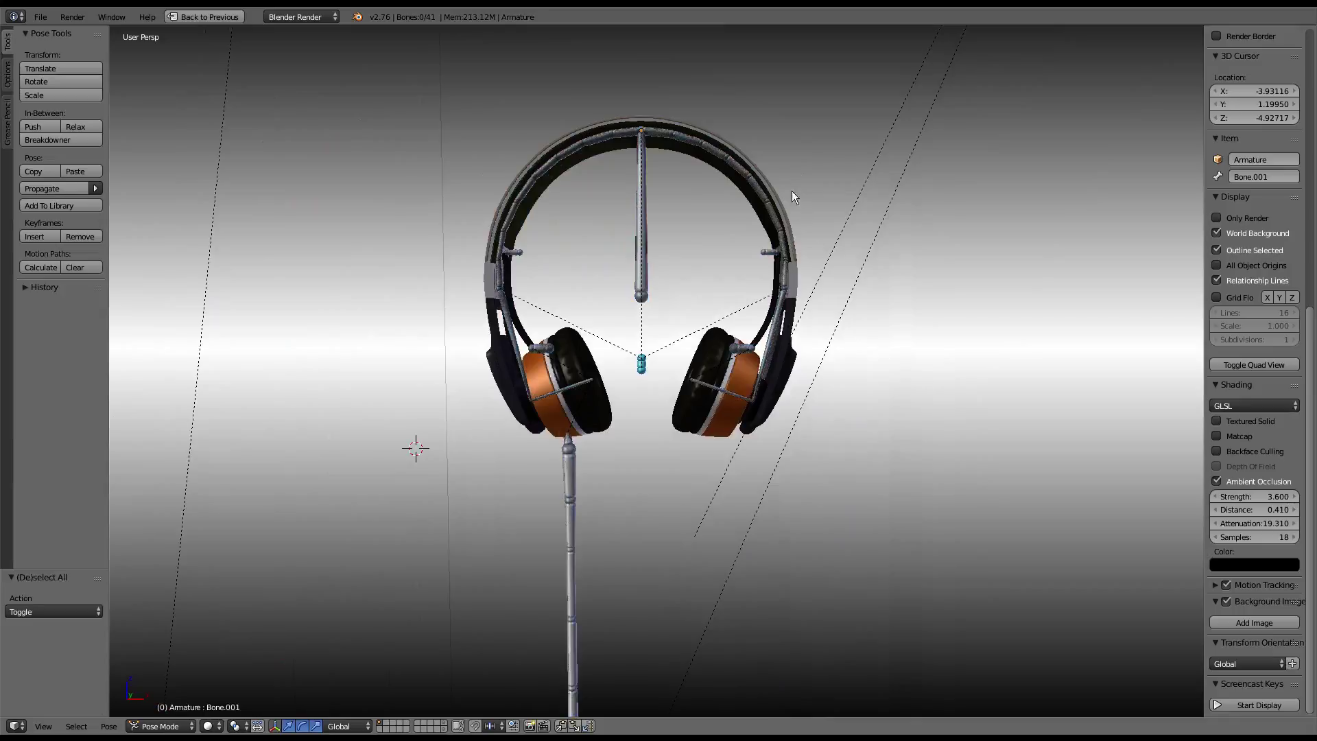
pyautogui.rightClick(657, 178)
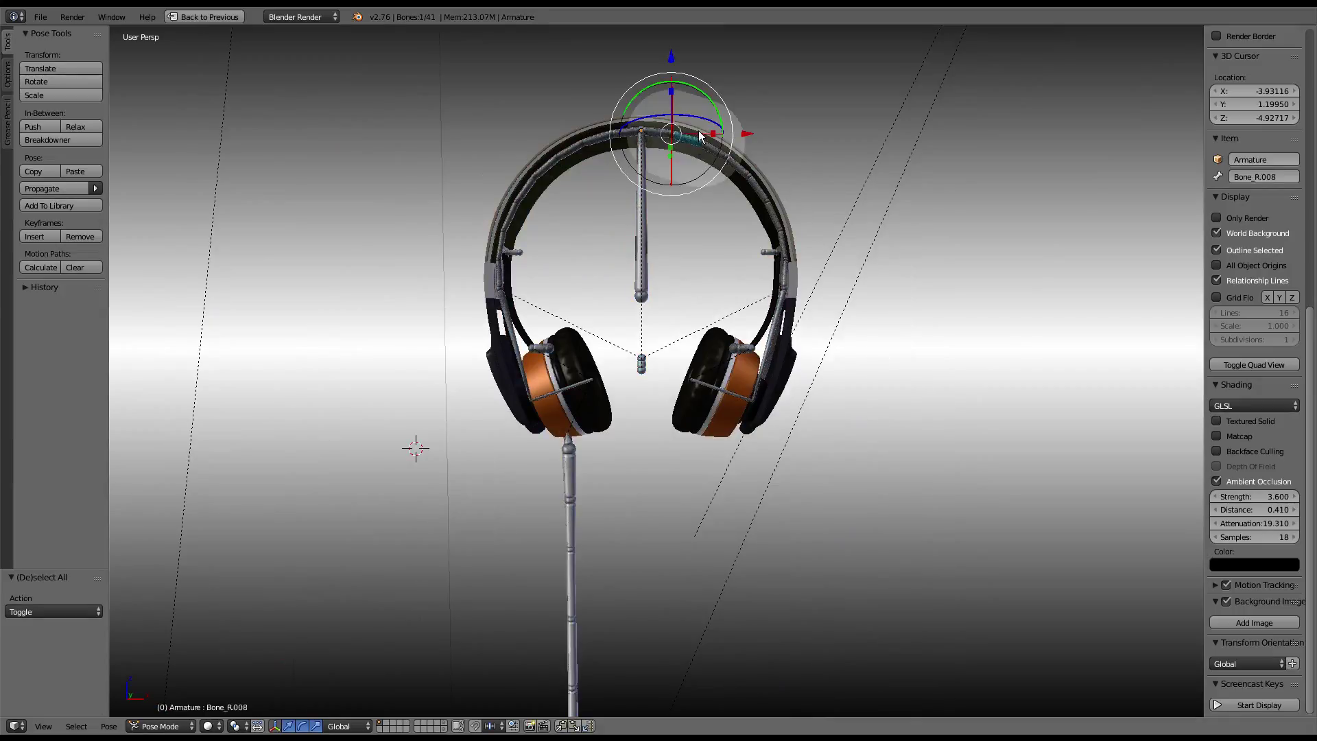
pyautogui.rightClick(703, 129)
pyautogui.moveTo(703, 129)
pyautogui.mouseDown(button='middle')
pyautogui.moveTo(829, 187)
pyautogui.moveTo(775, 155)
pyautogui.moveTo(525, 260)
pyautogui.mouseUp(button='middle')
# - Inspect the headband arc and test the slider piece with a cancelled move
pyautogui.scroll(4, 657, 406)
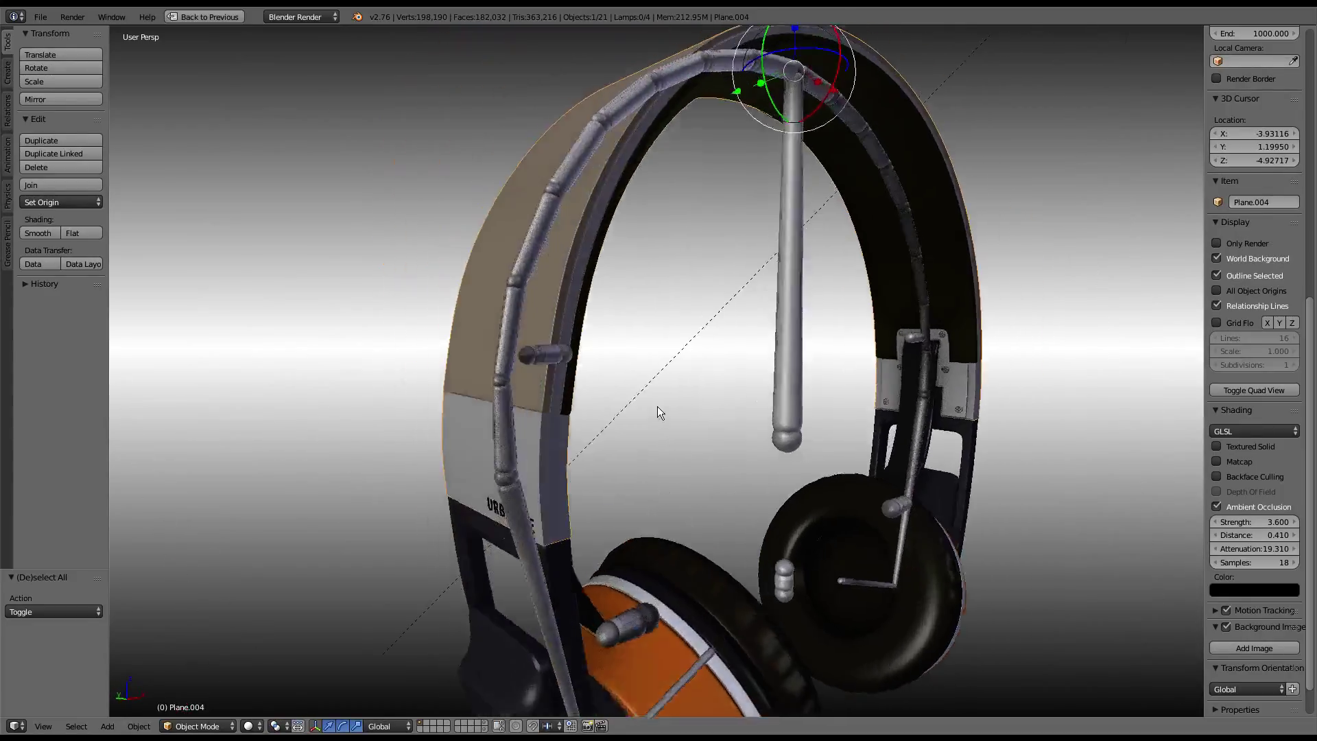
pyautogui.scroll(1, 669, 393)
pyautogui.scroll(3, 717, 385)
pyautogui.moveTo(718, 385)
pyautogui.mouseDown(button='middle')
pyautogui.moveTo(659, 361)
pyautogui.moveTo(574, 389)
pyautogui.moveTo(662, 307)
pyautogui.moveTo(633, 269)
pyautogui.mouseUp(button='middle')
pyautogui.scroll(2, 663, 307)
pyautogui.scroll(2, 632, 269)
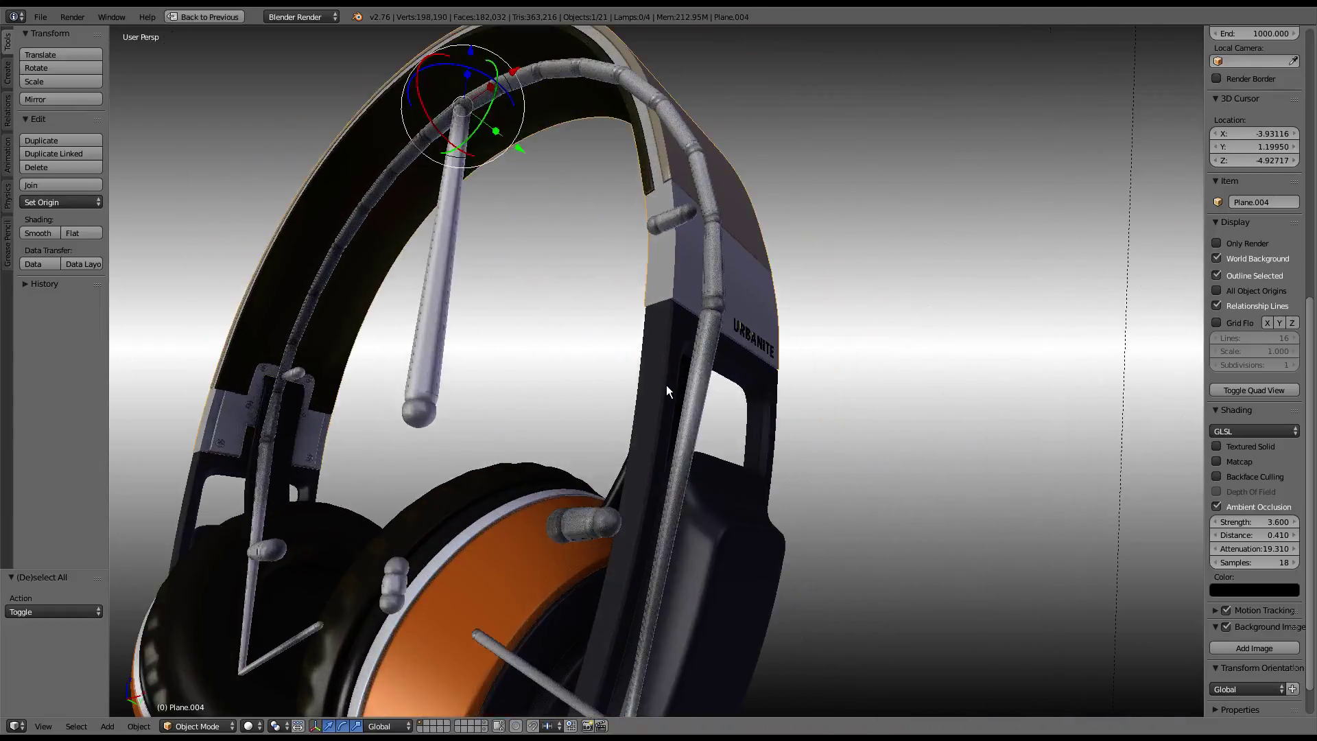
pyautogui.rightClick(666, 383)
pyautogui.press('g')
pyautogui.press('Escape')
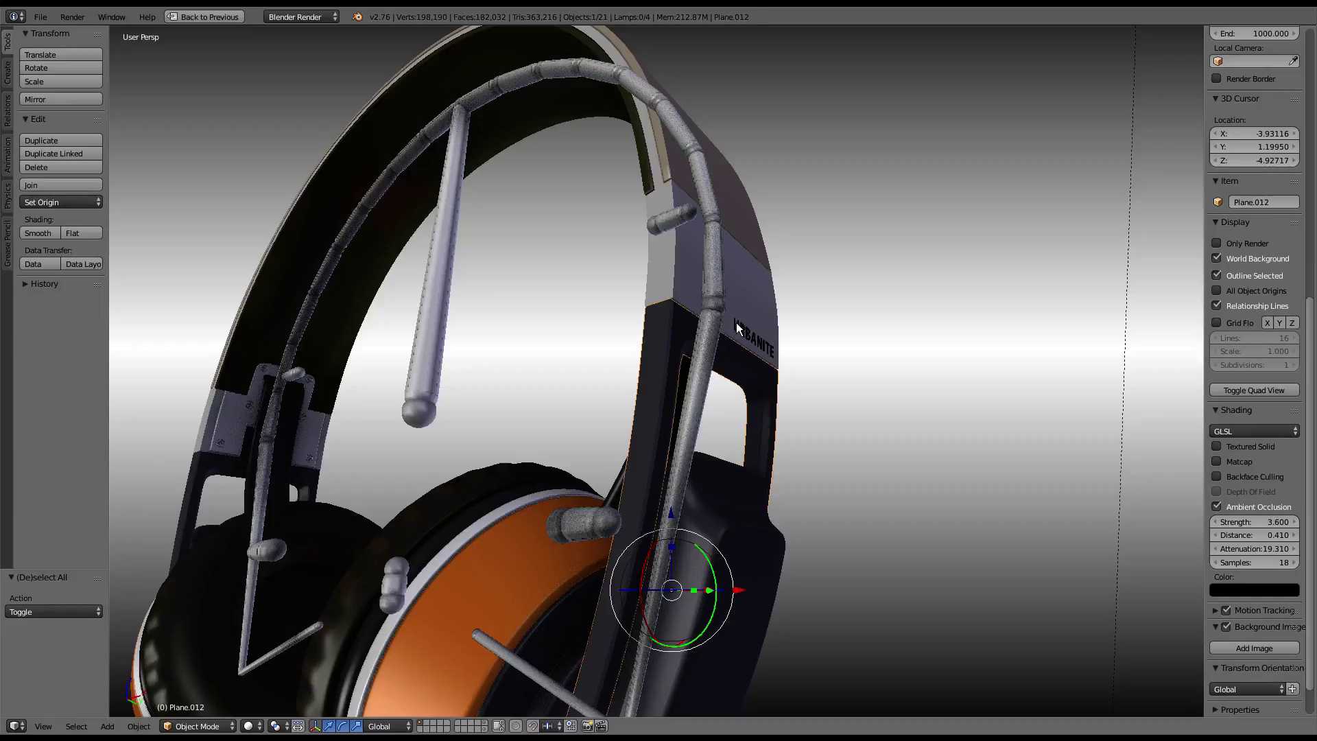
# - Select the headband, then the URBANITE text on it, leaving both in place
pyautogui.scroll(-4, 736, 322)
pyautogui.scroll(2, 738, 302)
pyautogui.moveTo(697, 255)
pyautogui.mouseDown(button='middle')
pyautogui.moveTo(738, 302)
pyautogui.moveTo(709, 244)
pyautogui.moveTo(759, 319)
pyautogui.mouseUp(button='middle')
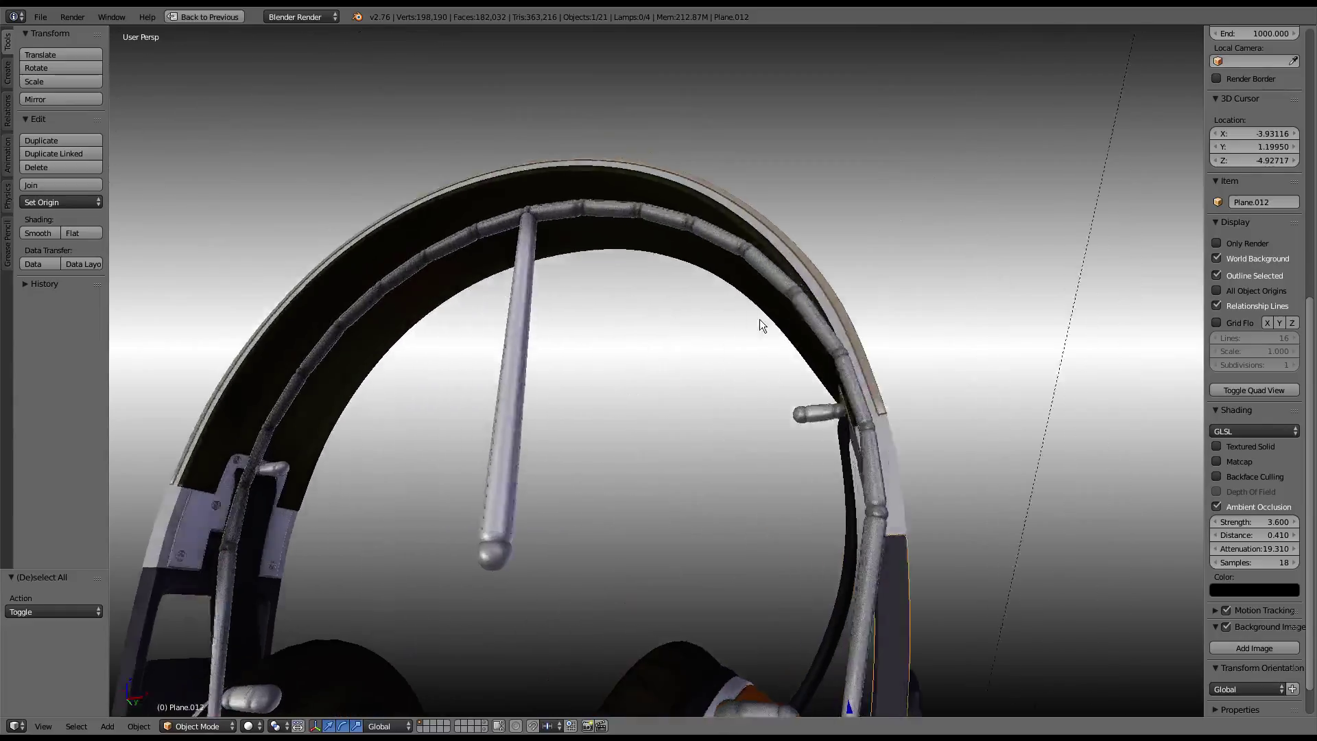
pyautogui.scroll(2, 759, 319)
pyautogui.rightClick(799, 278)
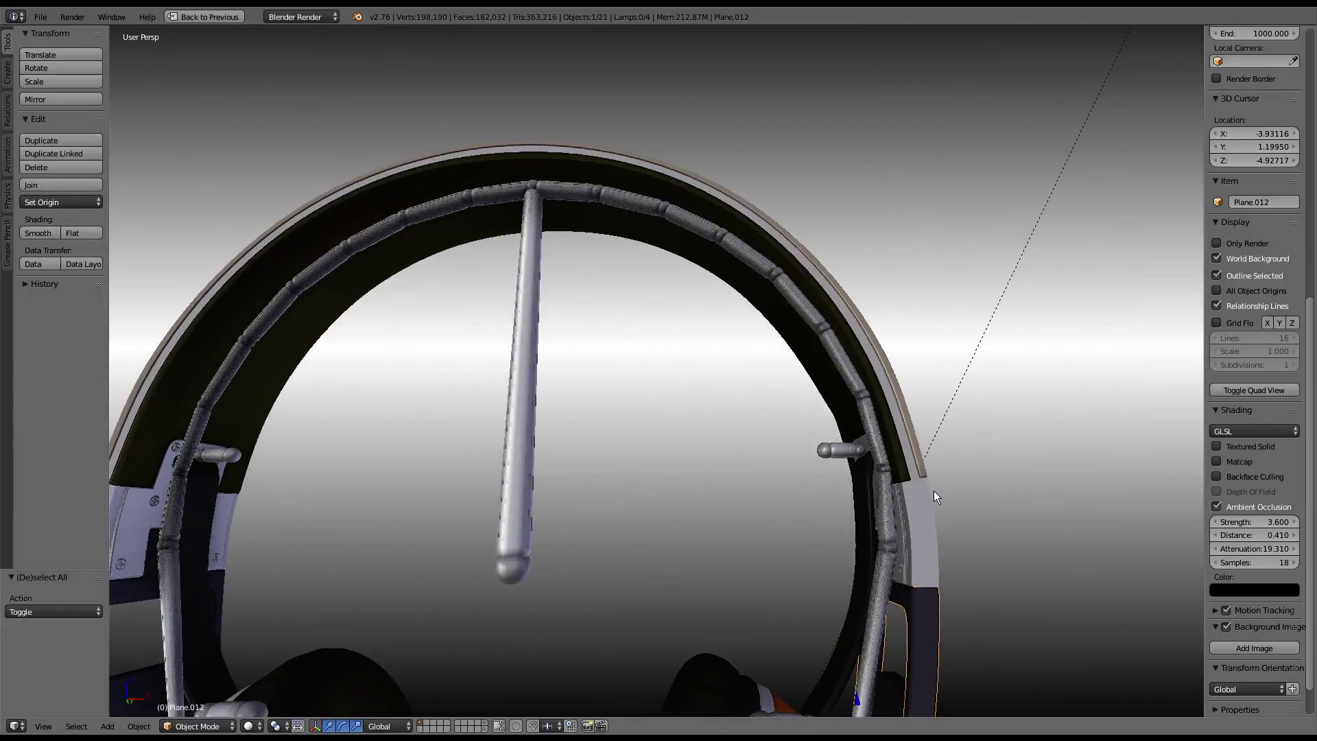
pyautogui.press('g')
pyautogui.rightClick(945, 475)
pyautogui.moveTo(903, 462); pyautogui.dragTo(822, 451, button='middle')
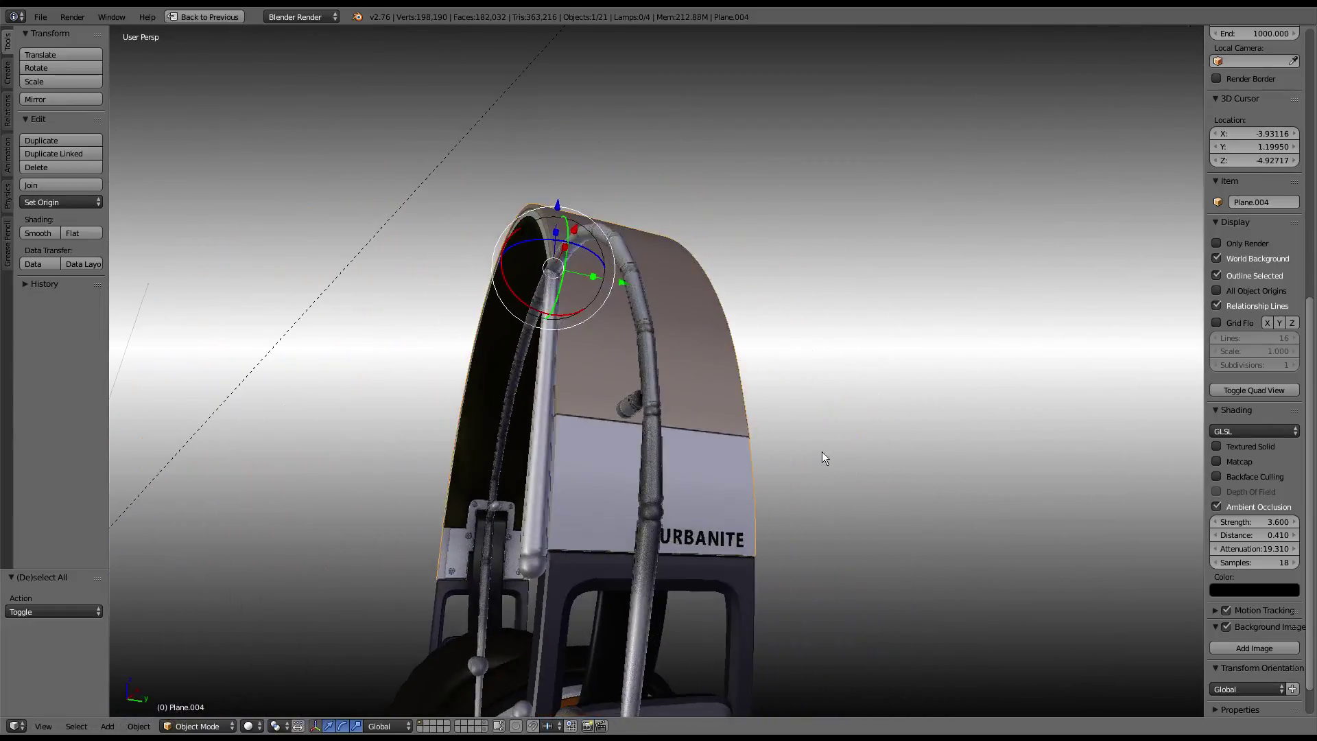
pyautogui.rightClick(736, 534)
pyautogui.moveTo(736, 534)
pyautogui.mouseDown(button='middle')
pyautogui.moveTo(665, 503)
pyautogui.moveTo(861, 499)
pyautogui.moveTo(838, 384)
pyautogui.mouseUp(button='middle')
pyautogui.click(855, 372)
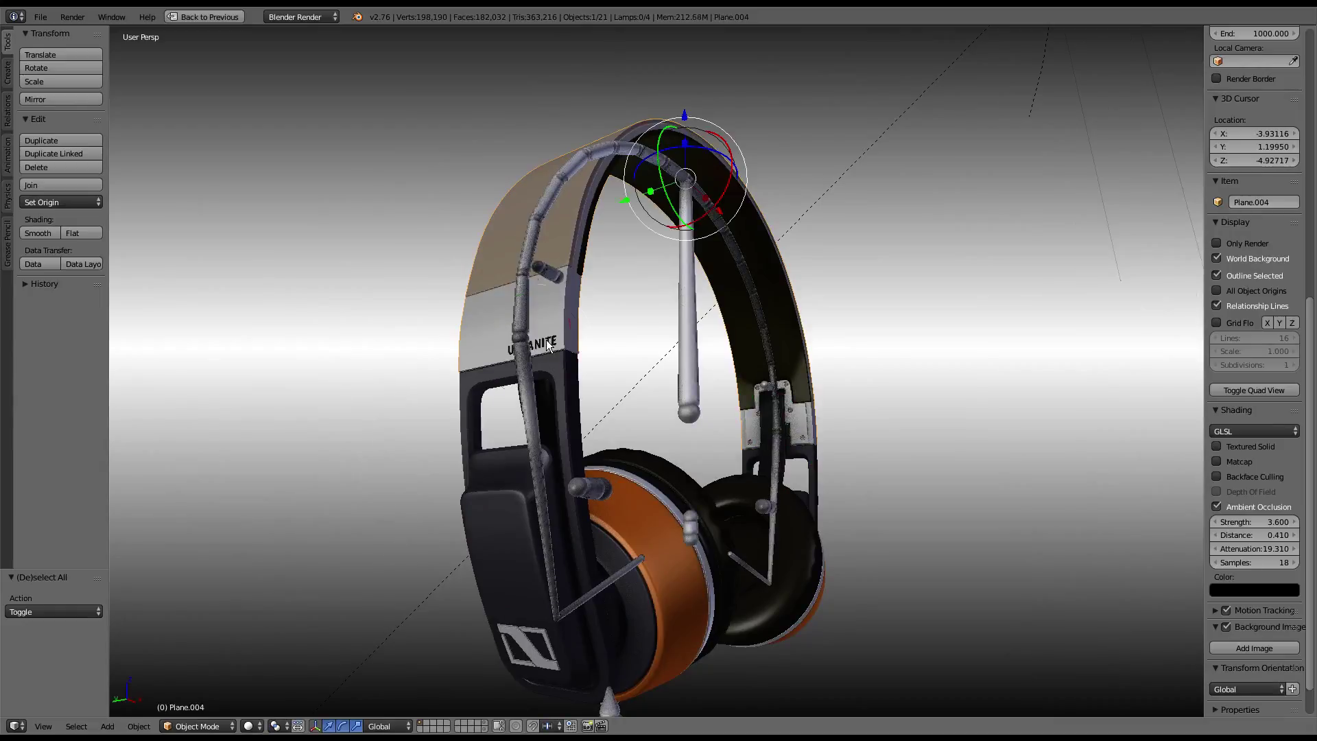
# - Select both URBANITE text objects plus the headband and join them with Ctrl+J
pyautogui.moveTo(687, 334); pyautogui.dragTo(483, 357, button='middle')
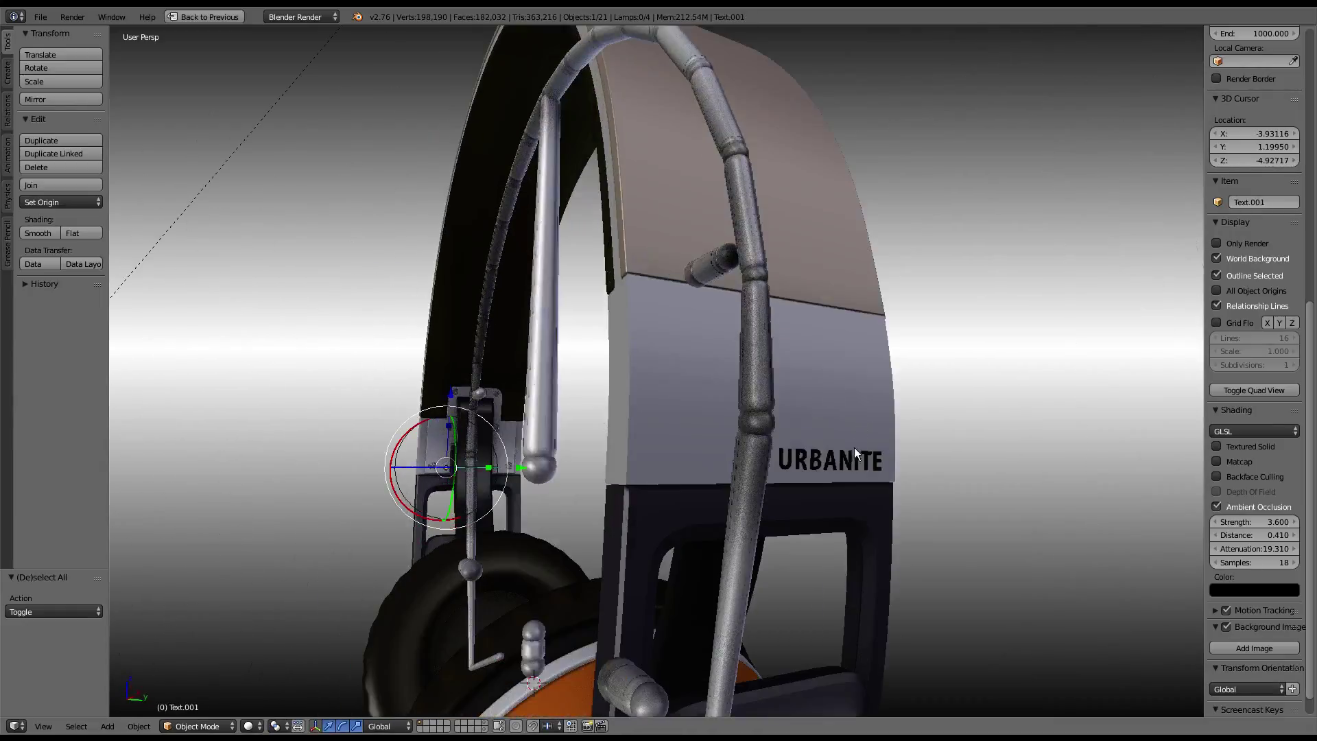
pyautogui.rightClick(851, 451)
pyautogui.rightClick(849, 454)
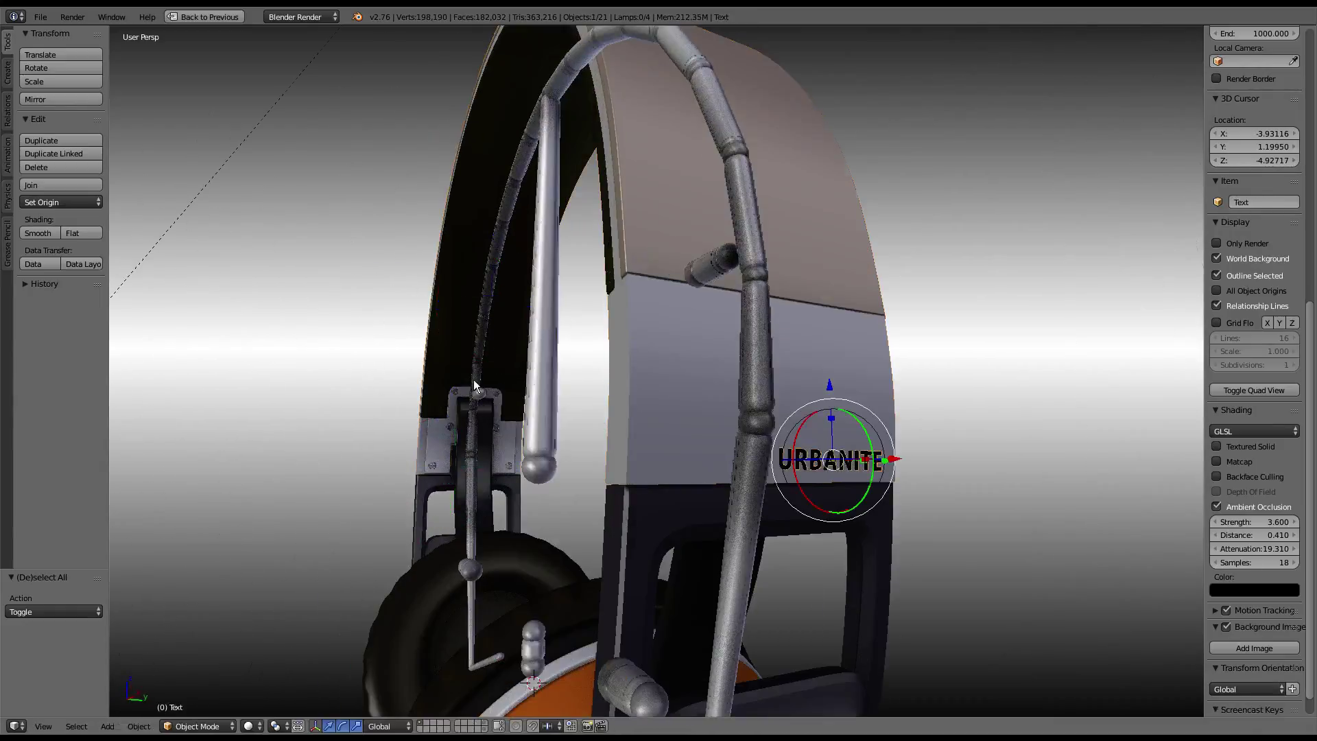
pyautogui.moveTo(475, 387); pyautogui.dragTo(711, 382, button='middle')
pyautogui.scroll(4, 711, 383)
pyautogui.scroll(-3, 710, 382)
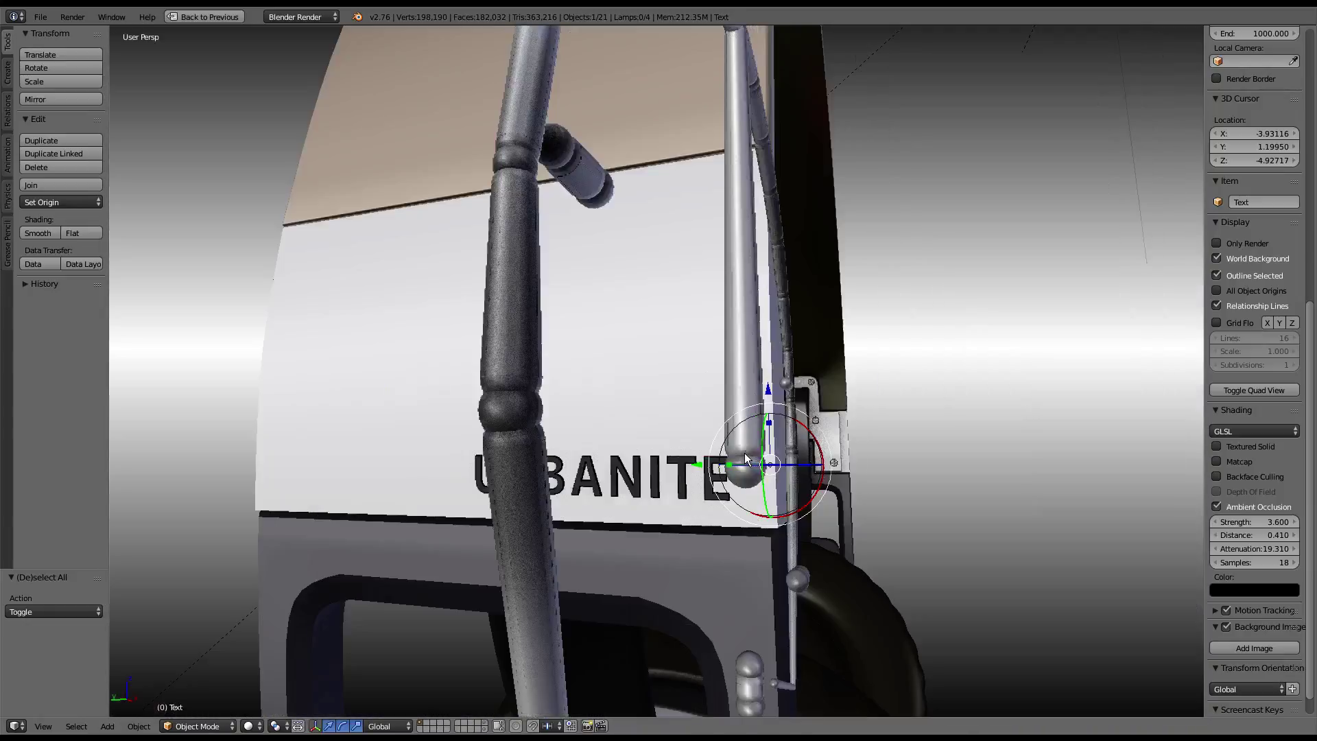
pyautogui.keyDown('shift'); pyautogui.rightClick(672, 468); pyautogui.keyUp('shift')
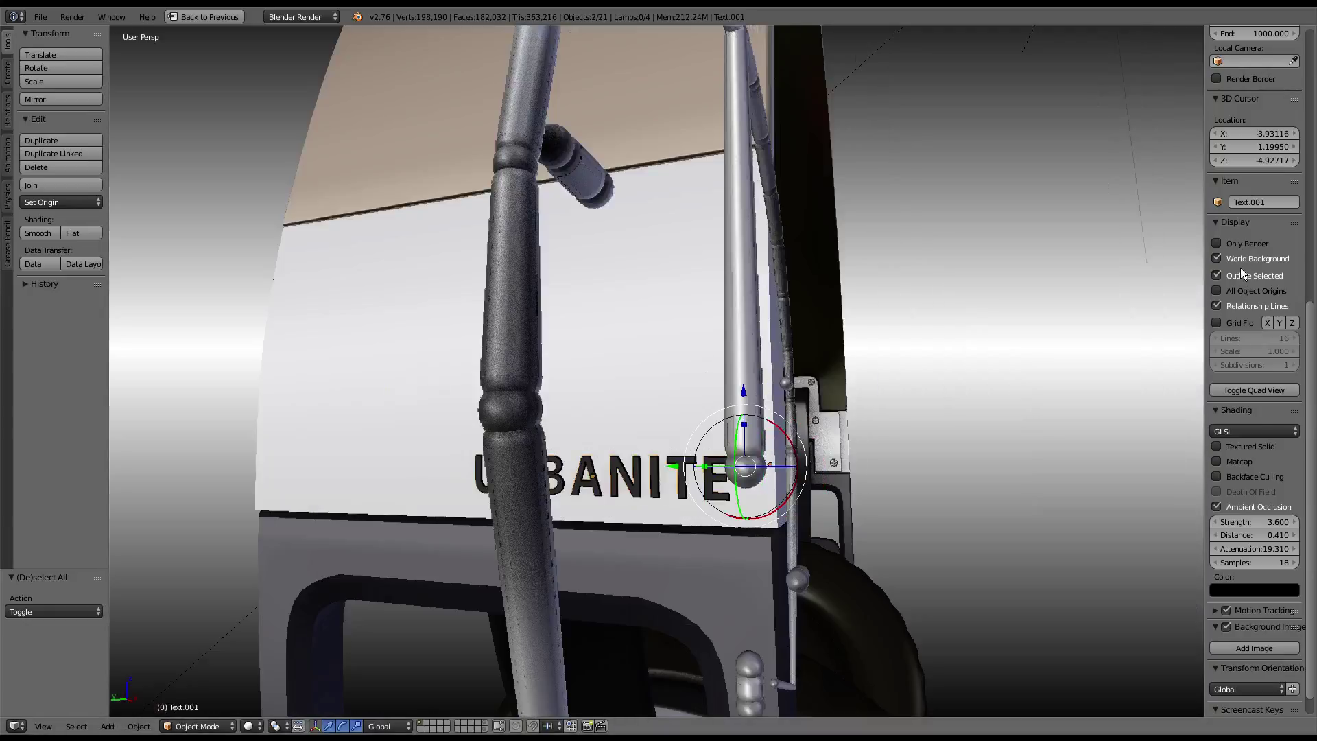
pyautogui.scroll(-2, 1249, 508)
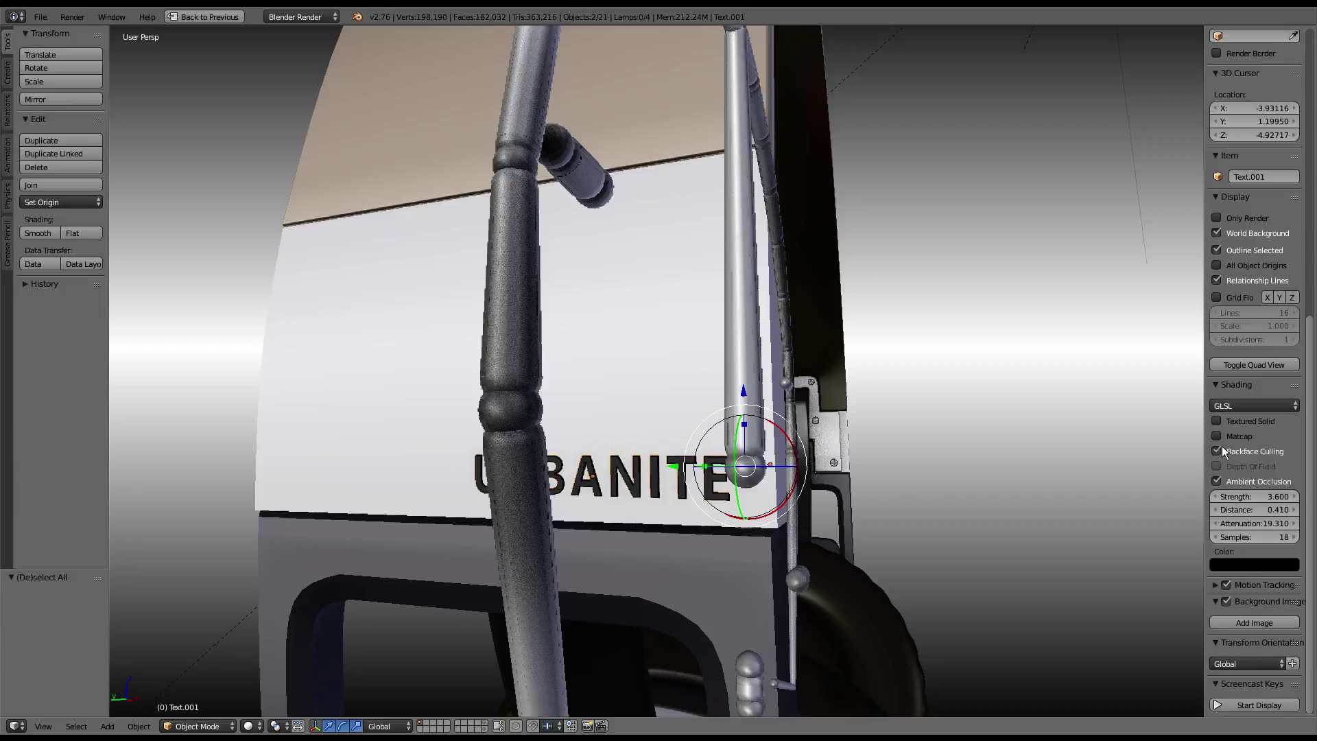
pyautogui.click(60, 17)
pyautogui.keyDown('shift'); pyautogui.rightClick(279, 400); pyautogui.keyUp('shift')
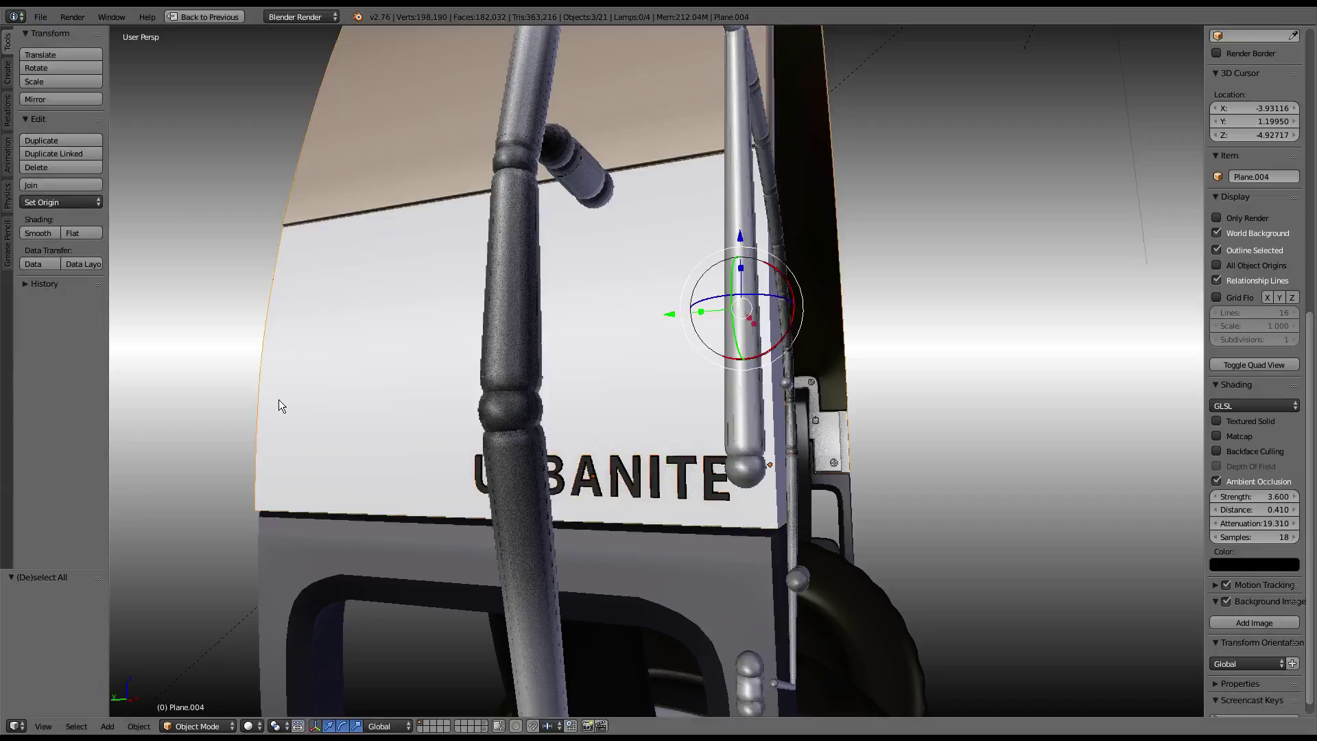
pyautogui.hotkey('ctrl', 'j')
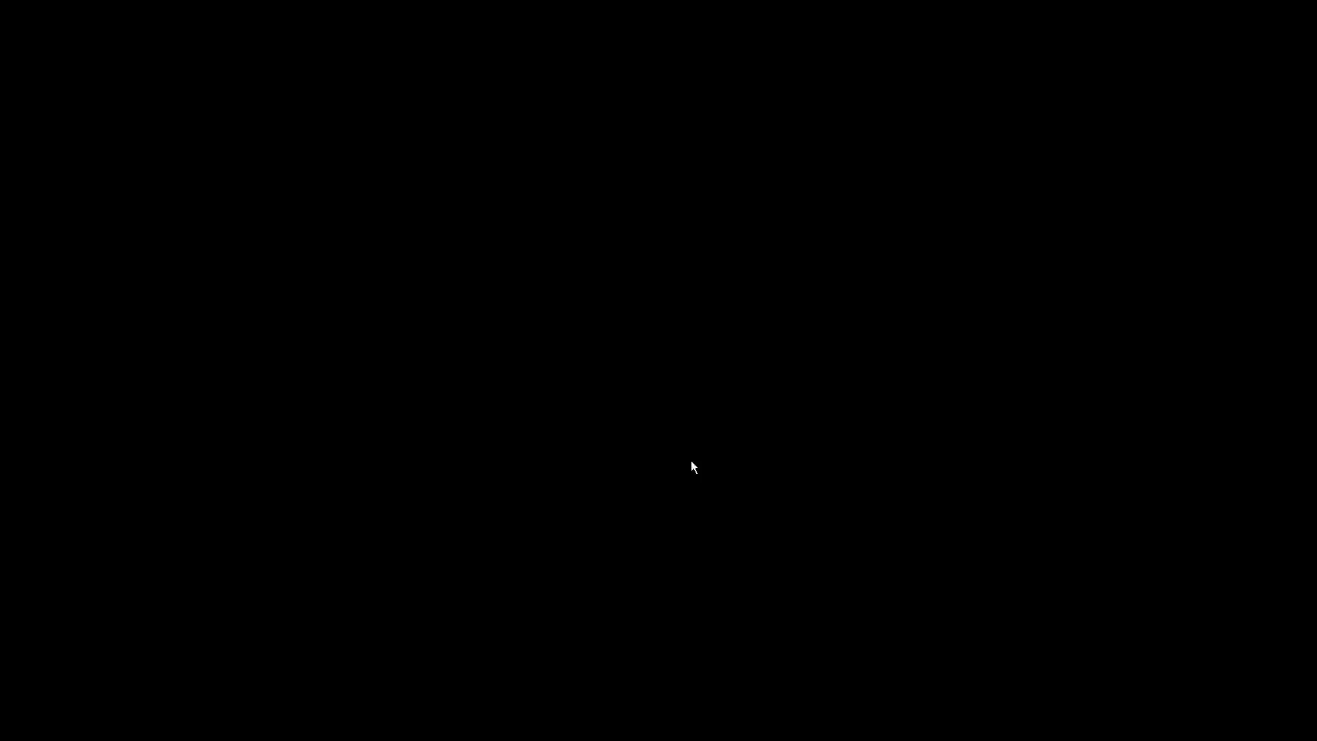
# - Set the joined mesh's edge mean crease to 1.00 in Edit Mode
pyautogui.press('Tab')
pyautogui.press('a')
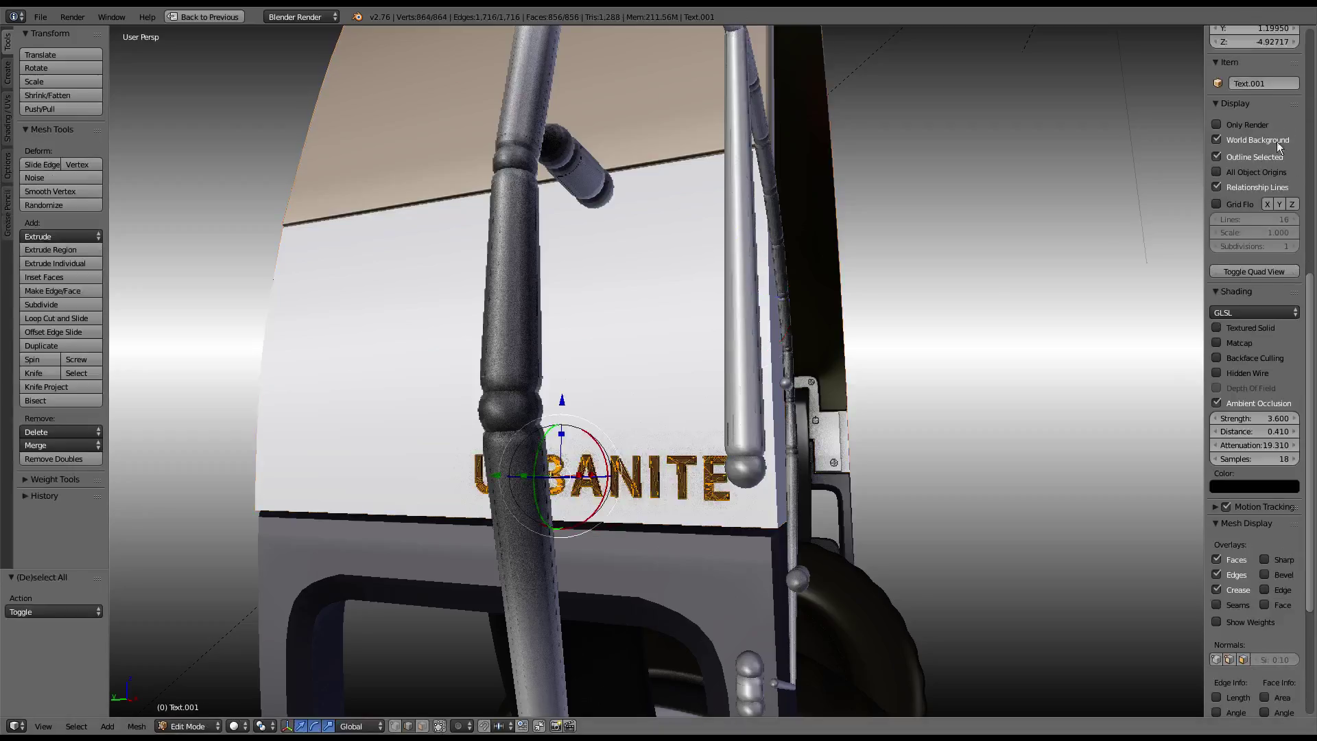
pyautogui.scroll(8, 1274, 158)
pyautogui.scroll(8, 1270, 172)
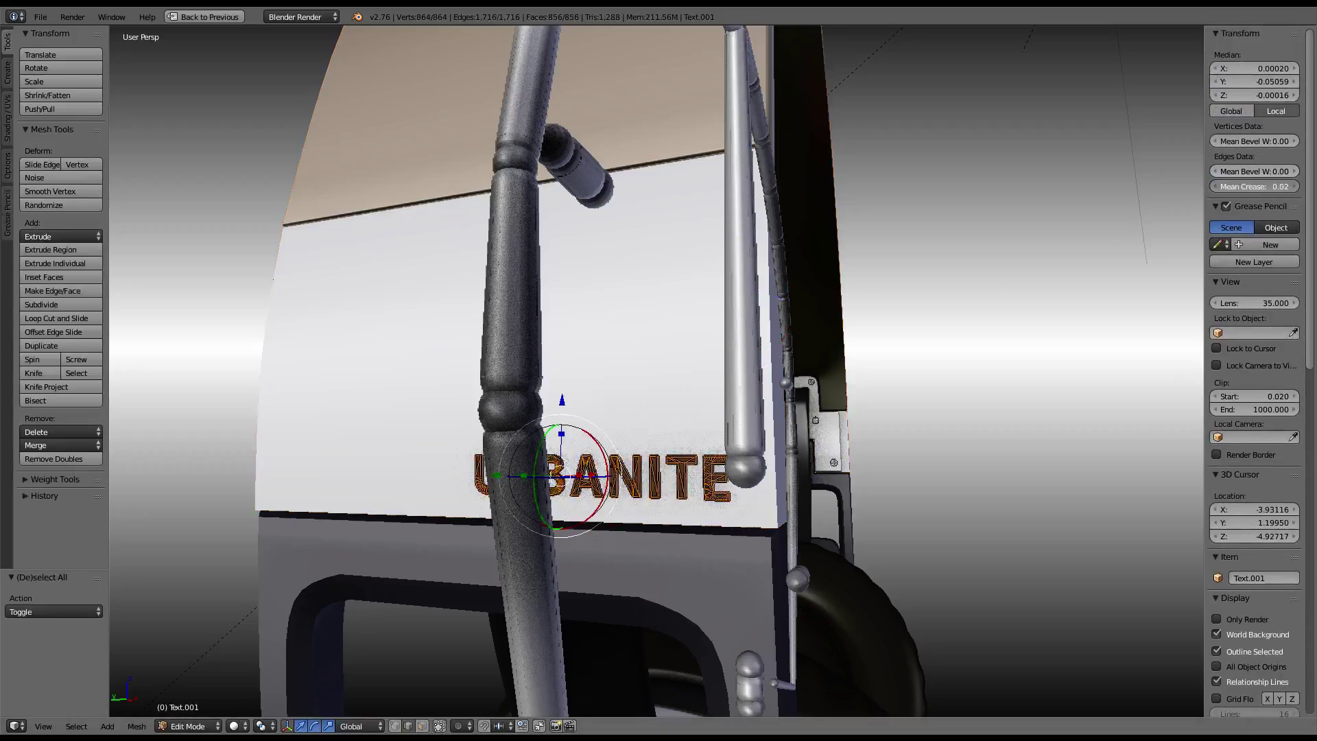
pyautogui.moveTo(1262, 186); pyautogui.dragTo(1293, 186)
pyautogui.moveTo(960, 274)
pyautogui.mouseDown(button='middle')
pyautogui.moveTo(660, 231)
pyautogui.moveTo(799, 406)
pyautogui.mouseUp(button='middle')
pyautogui.press('Tab')
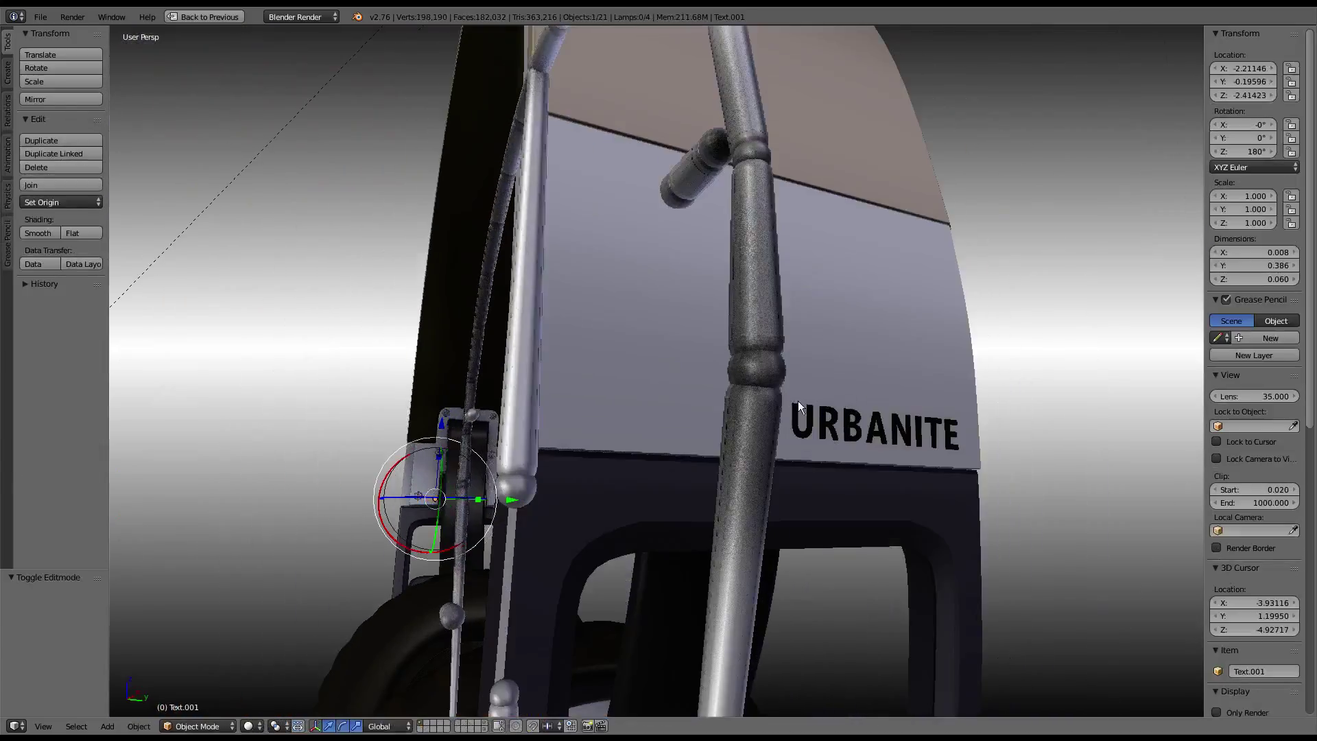
# - Join the remaining URBANITE text objects into the headband object Plane.004
pyautogui.rightClick(843, 428)
pyautogui.press('Tab')
pyautogui.press('a')
pyautogui.press('a')
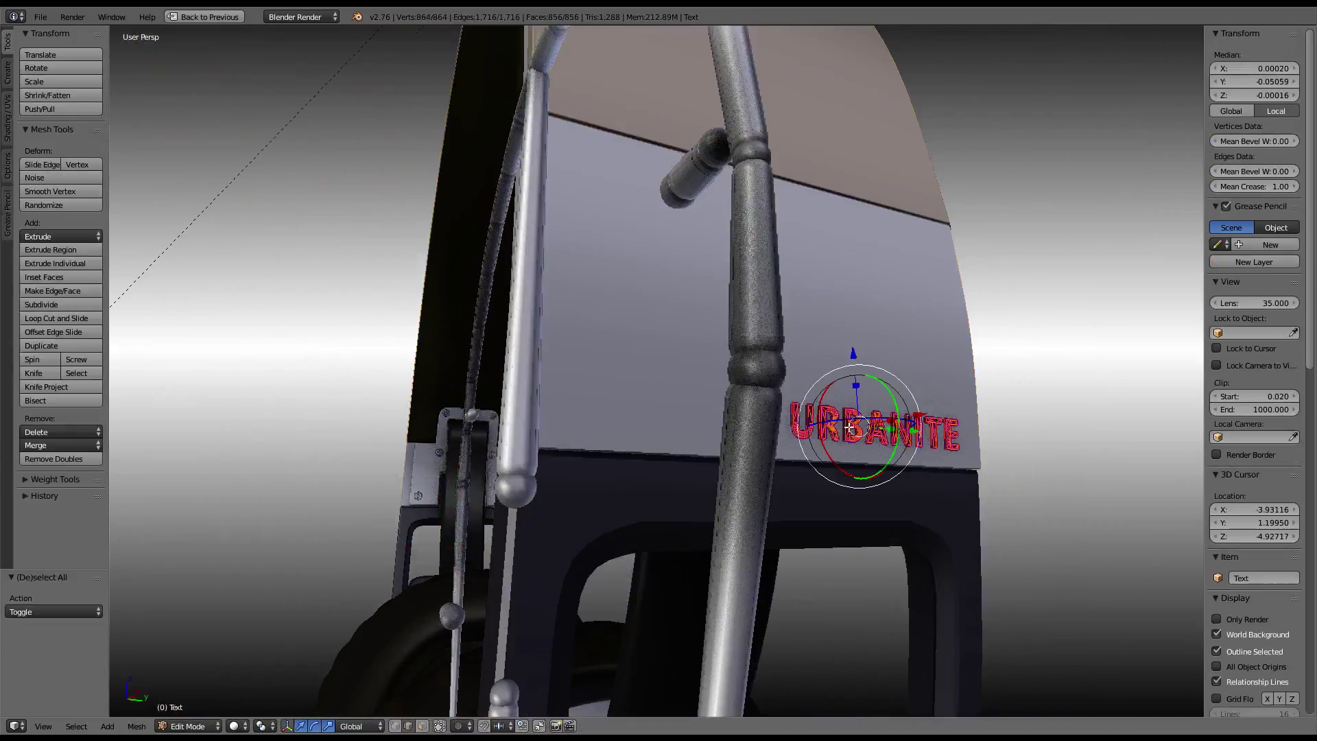
pyautogui.press('Tab')
pyautogui.moveTo(952, 326); pyautogui.dragTo(694, 307, button='middle')
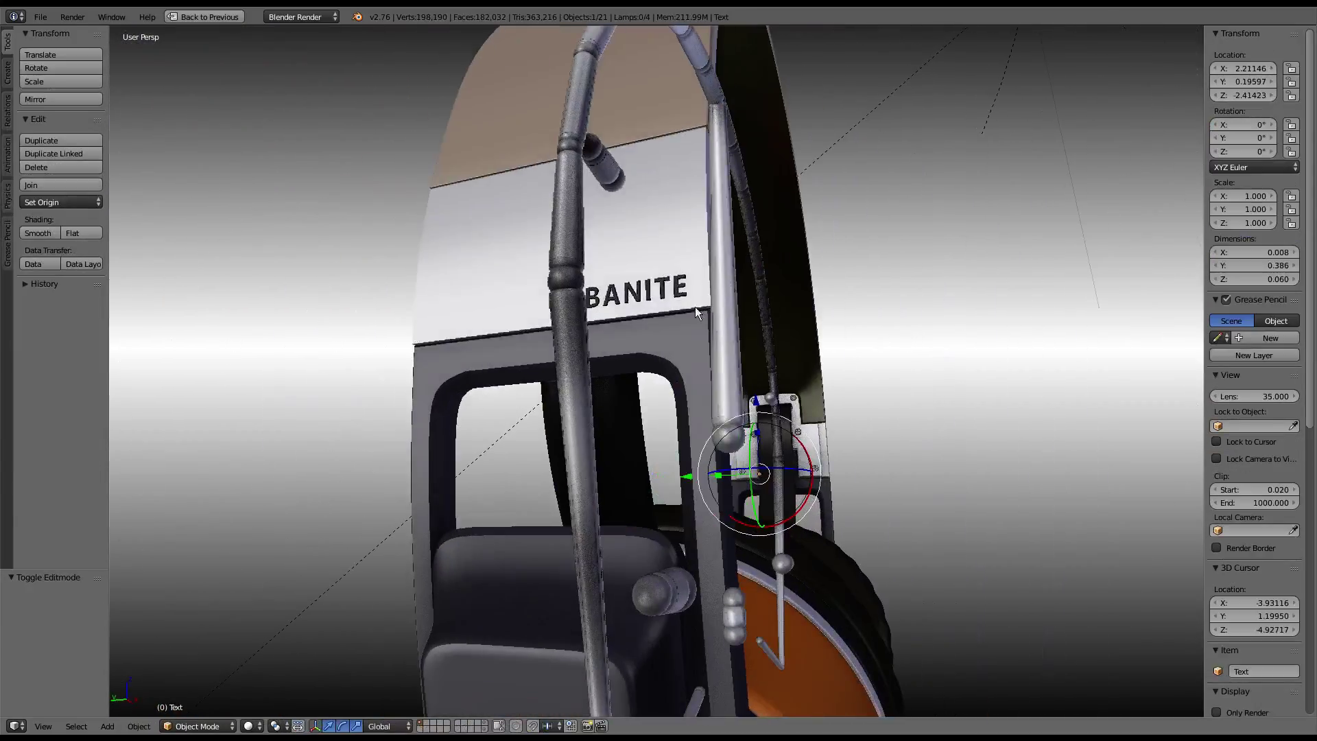
pyautogui.keyDown('shift'); pyautogui.rightClick(670, 286); pyautogui.keyUp('shift')
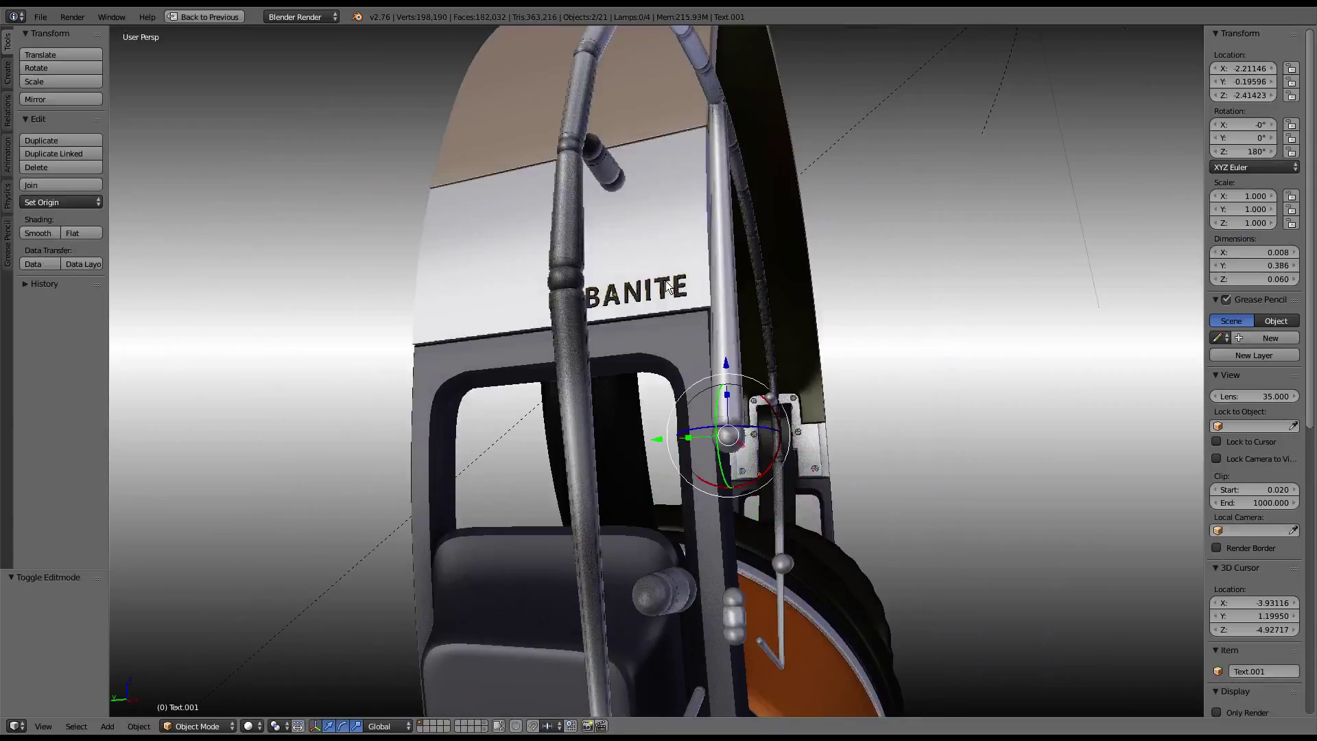
pyautogui.keyDown('shift'); pyautogui.rightClick(498, 281); pyautogui.keyUp('shift')
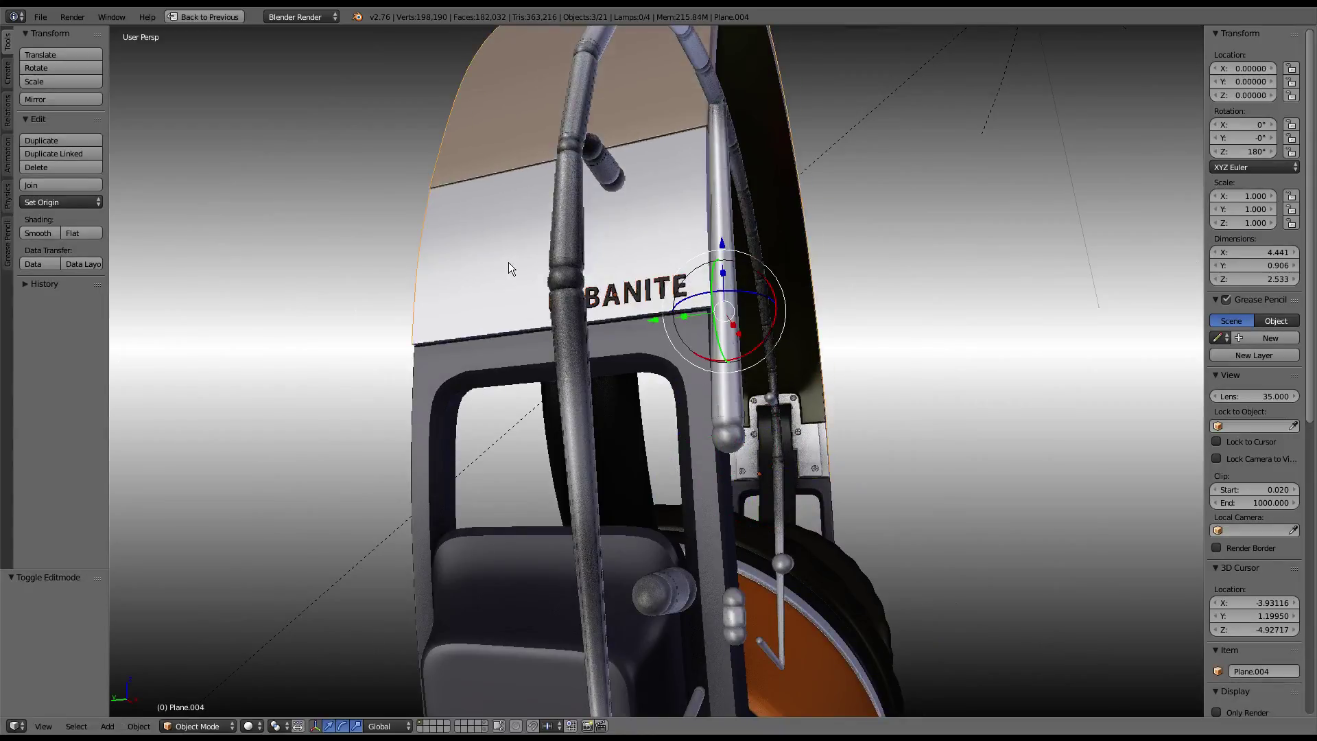
pyautogui.hotkey('ctrl', 'j')
pyautogui.moveTo(508, 262)
pyautogui.mouseDown(button='middle')
pyautogui.moveTo(552, 256)
pyautogui.moveTo(485, 268)
pyautogui.moveTo(524, 310)
pyautogui.mouseUp(button='middle')
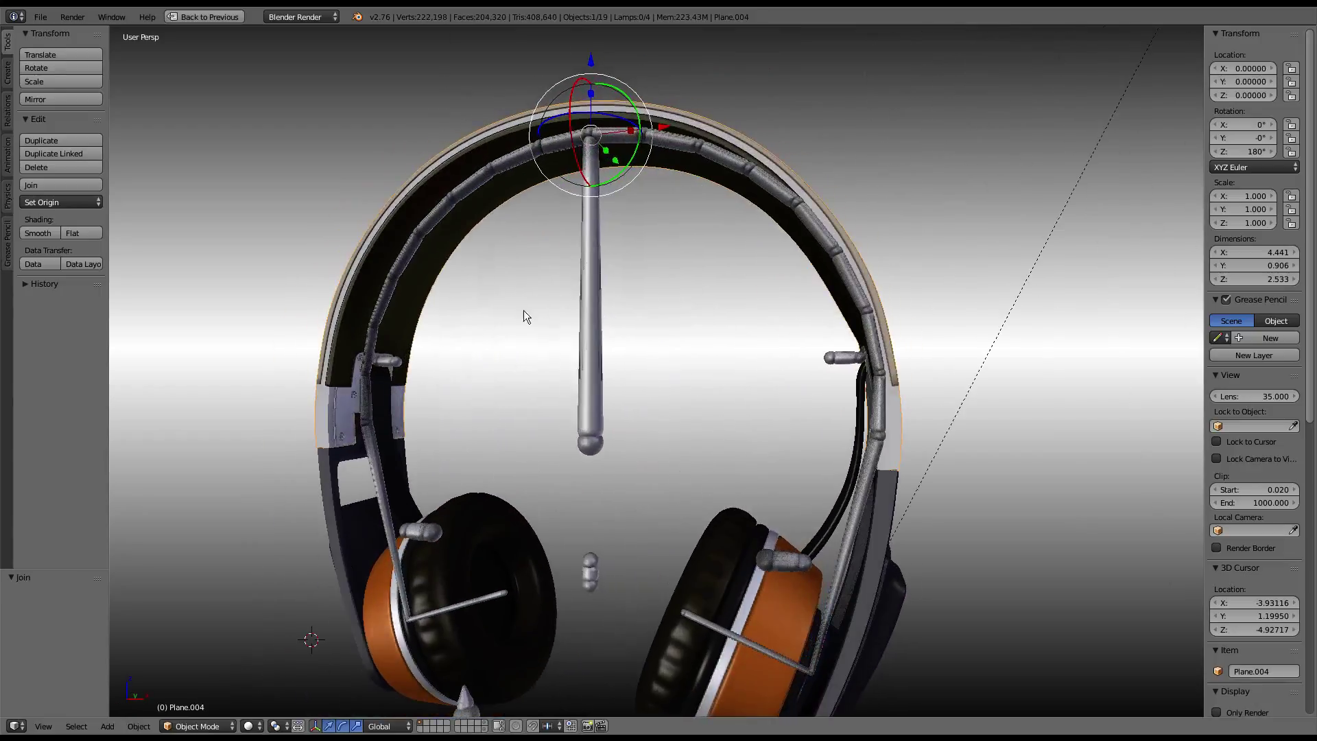
# - Inspect the right-earcup N logo, then save the headphone file
pyautogui.moveTo(557, 258)
pyautogui.mouseDown(button='middle')
pyautogui.moveTo(572, 249)
pyautogui.moveTo(513, 221)
pyautogui.moveTo(571, 167)
pyautogui.moveTo(552, 228)
pyautogui.moveTo(585, 249)
pyautogui.mouseUp(button='middle')
pyautogui.scroll(3, 534, 204)
pyautogui.scroll(-2, 536, 204)
pyautogui.scroll(-1, 536, 204)
pyautogui.scroll(-3, 537, 203)
pyautogui.scroll(4, 559, 178)
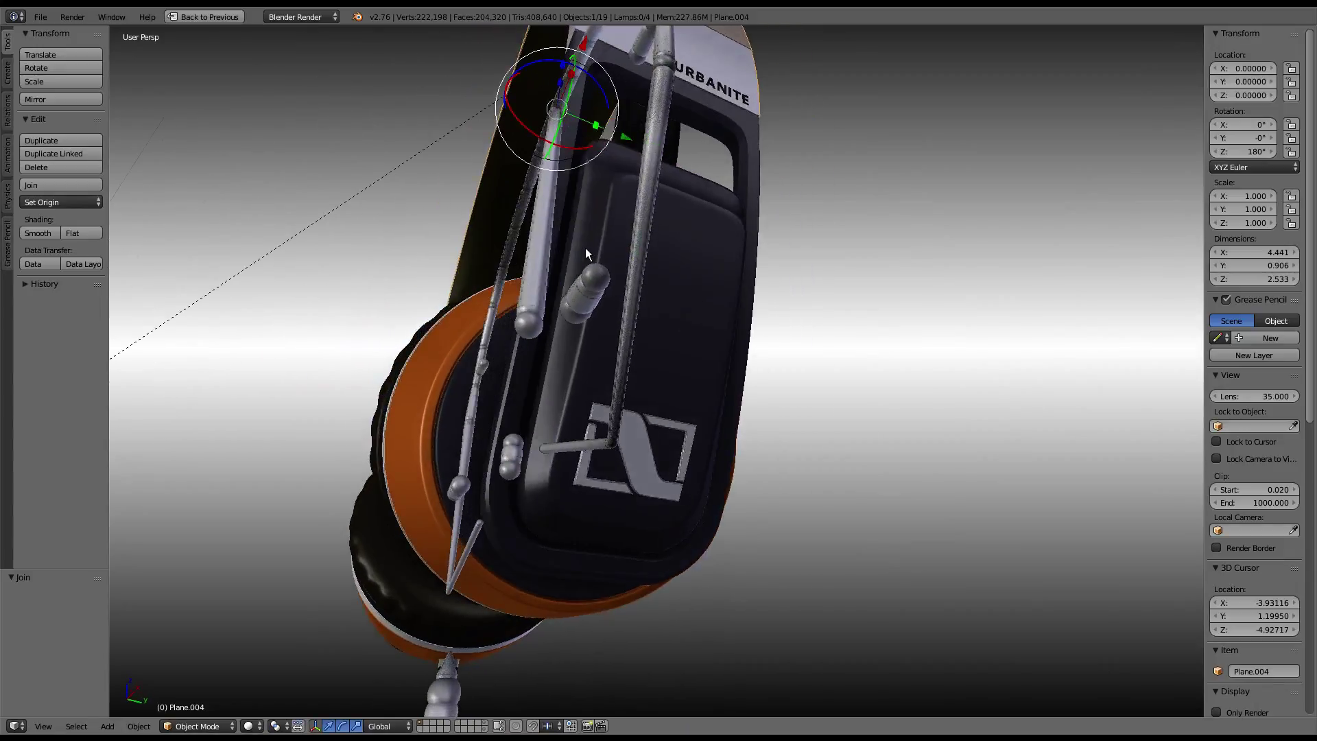
pyautogui.rightClick(640, 454)
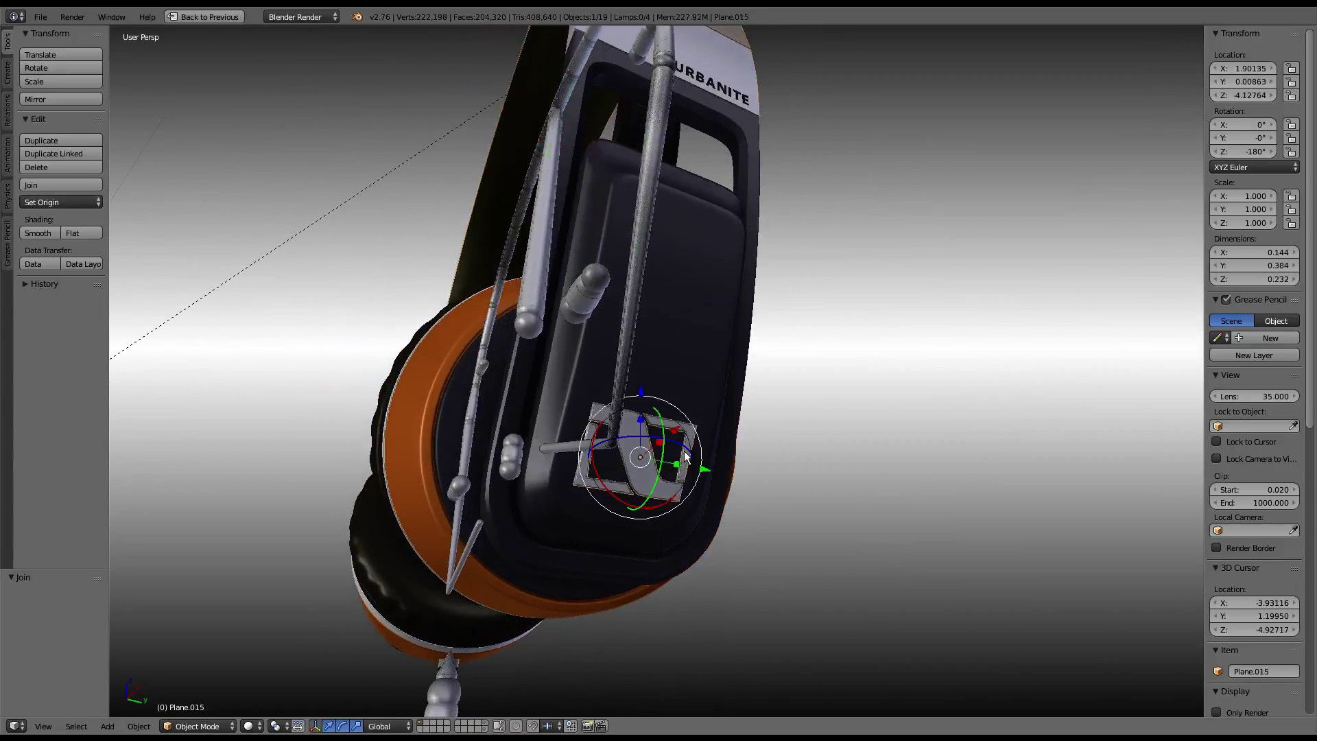
pyautogui.moveTo(607, 418); pyautogui.dragTo(627, 393, button='middle')
pyautogui.scroll(2, 627, 394)
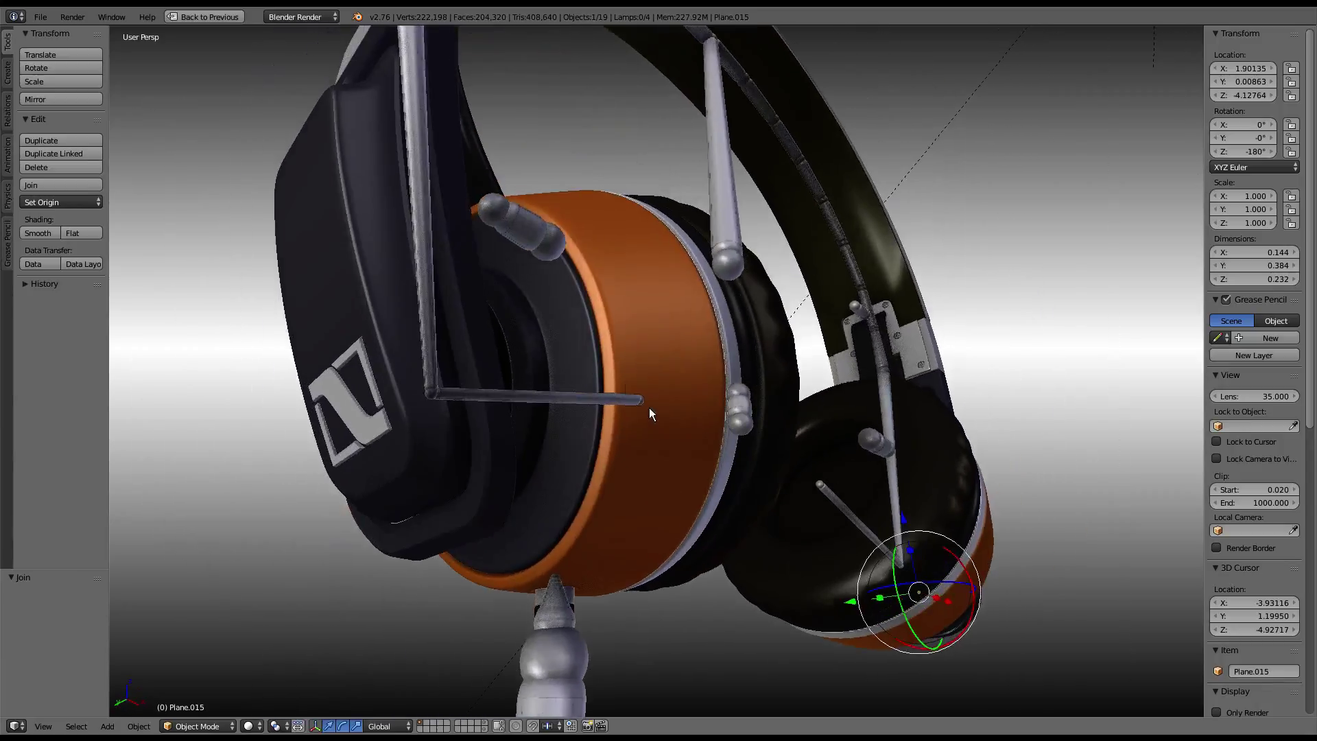
pyautogui.click(41, 17)
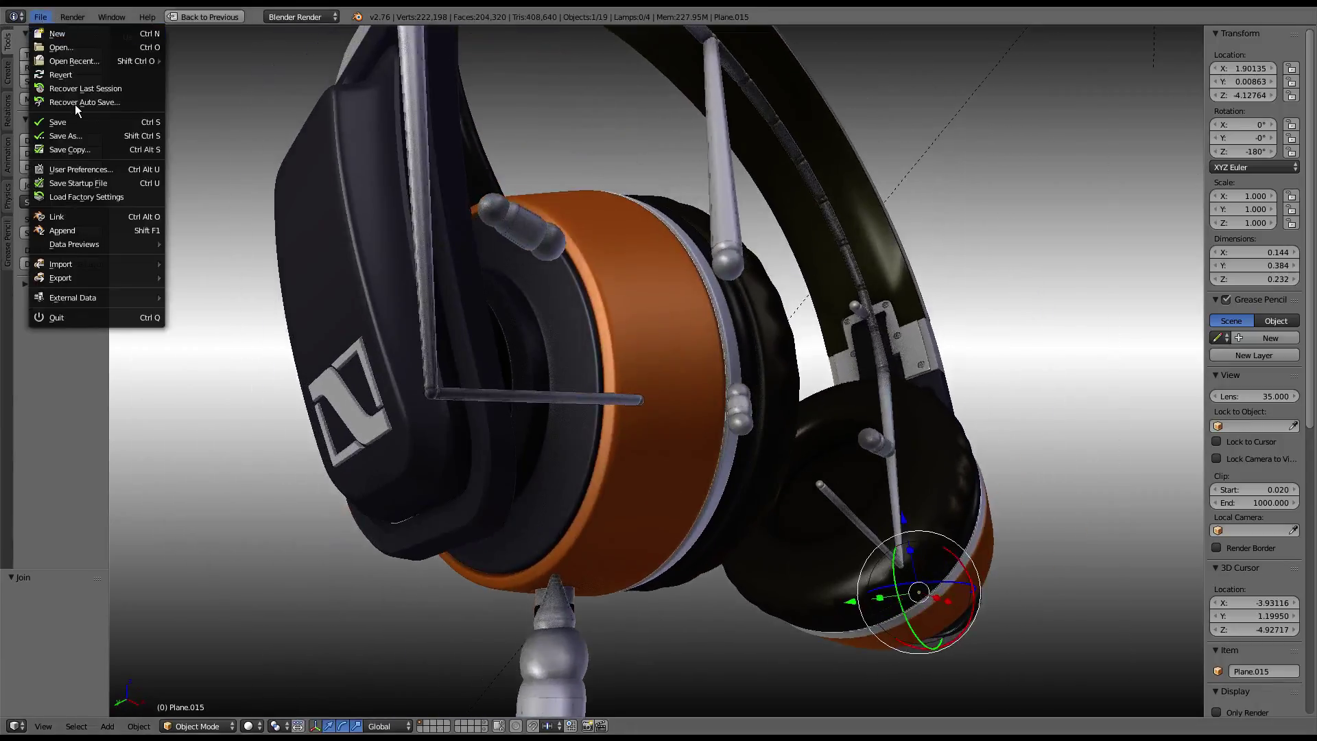
pyautogui.click(68, 122)
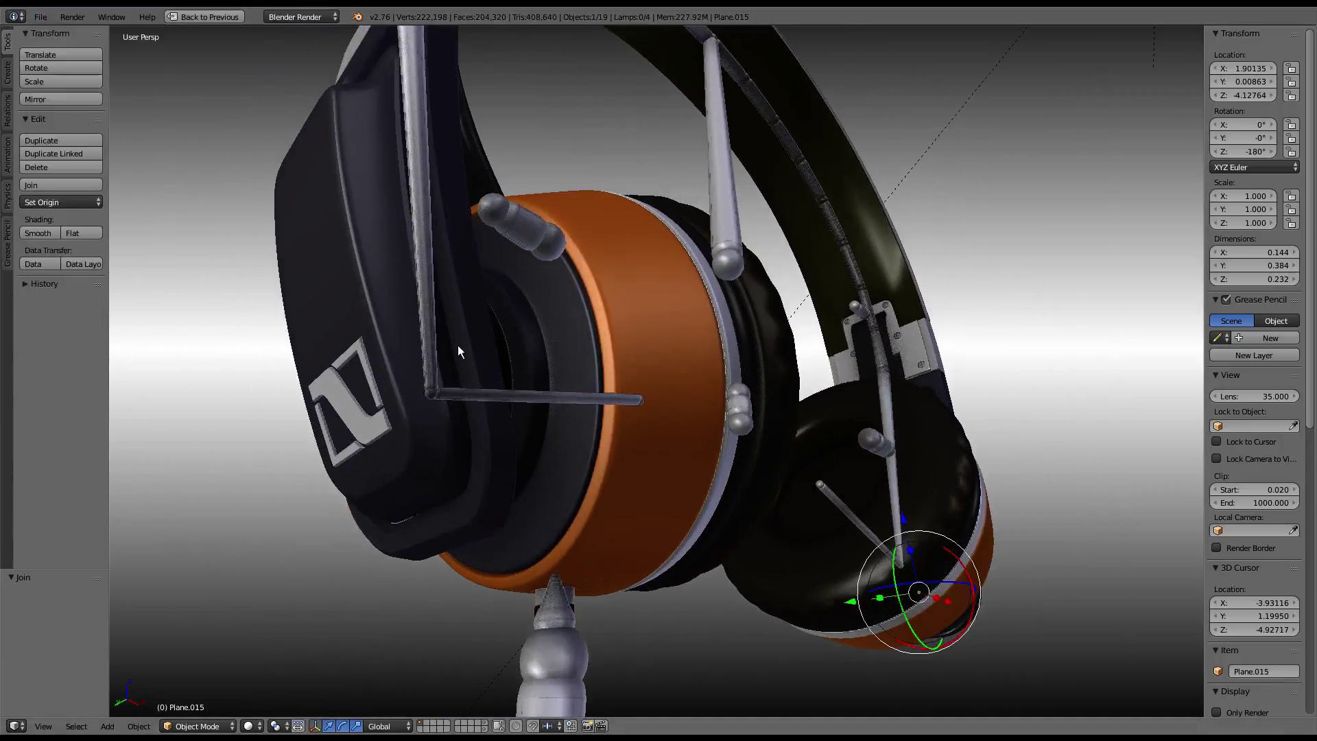
# - Select the left-earcup N logo and adjust its full geometry in Edit Mode
pyautogui.rightClick(343, 389)
pyautogui.press('g')
pyautogui.click(343, 387)
pyautogui.moveTo(652, 329)
pyautogui.mouseDown(button='middle')
pyautogui.moveTo(444, 311)
pyautogui.moveTo(699, 297)
pyautogui.moveTo(664, 277)
pyautogui.mouseUp(button='middle')
pyautogui.press('Tab')
pyautogui.press('a')
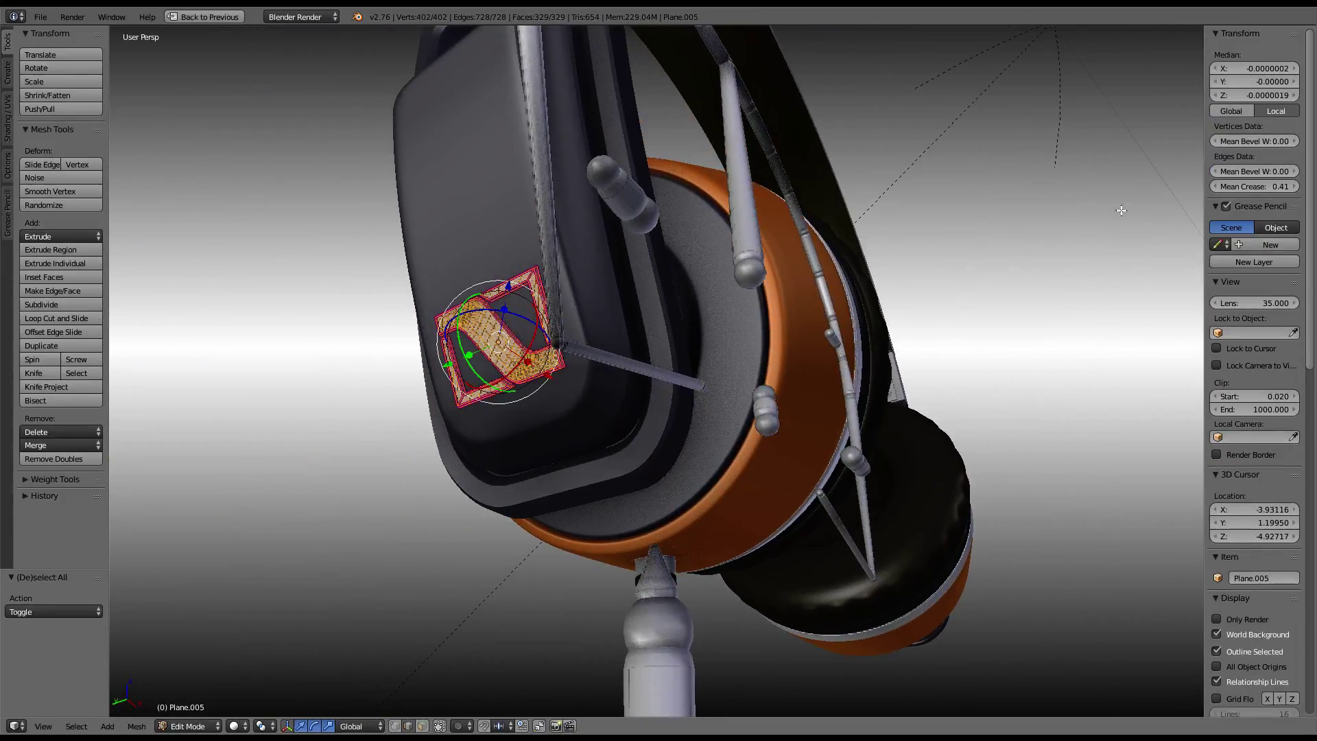
pyautogui.moveTo(1254, 186); pyautogui.dragTo(1283, 185)
pyautogui.press('Tab')
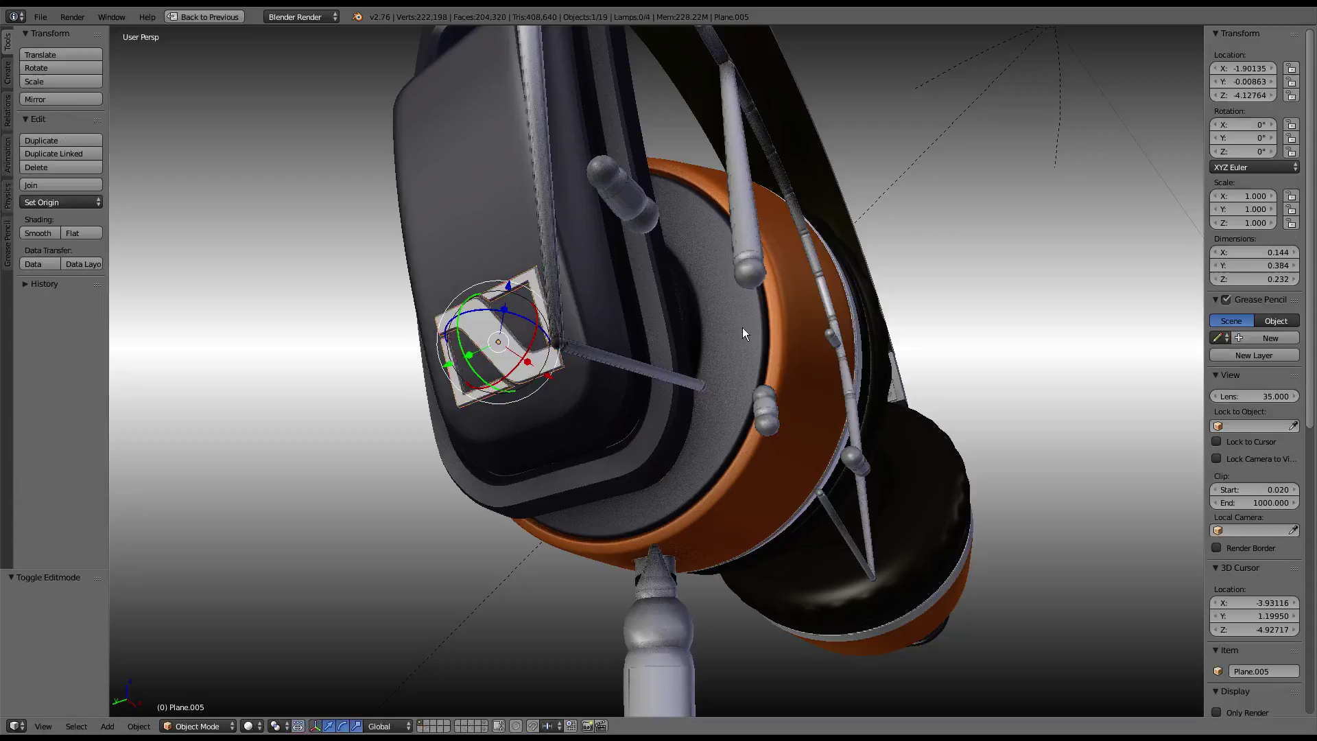
# - Zoom the view and restore the normal multi-editor layout with Ctrl+Up
pyautogui.scroll(2, 744, 334)
pyautogui.scroll(4, 755, 333)
pyautogui.scroll(-8, 755, 333)
pyautogui.scroll(5, 755, 333)
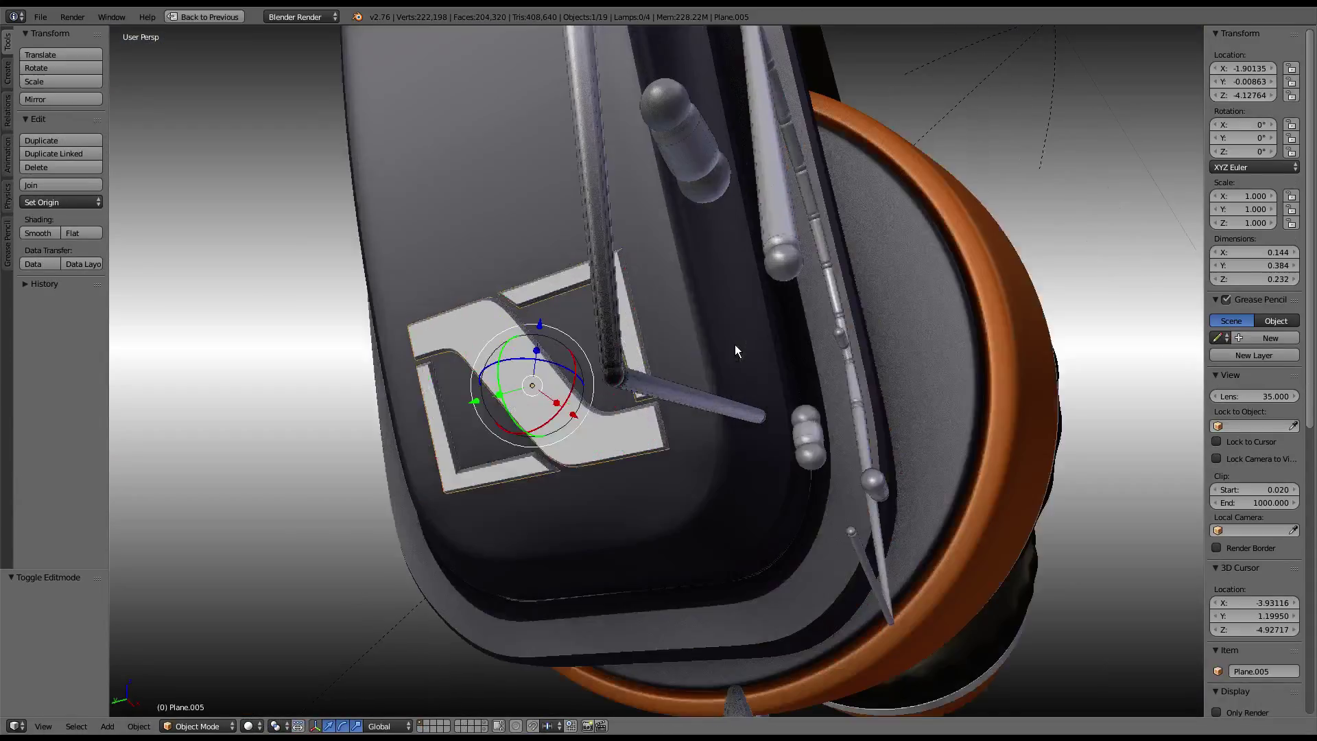
pyautogui.hotkey('ctrl', 'Up')
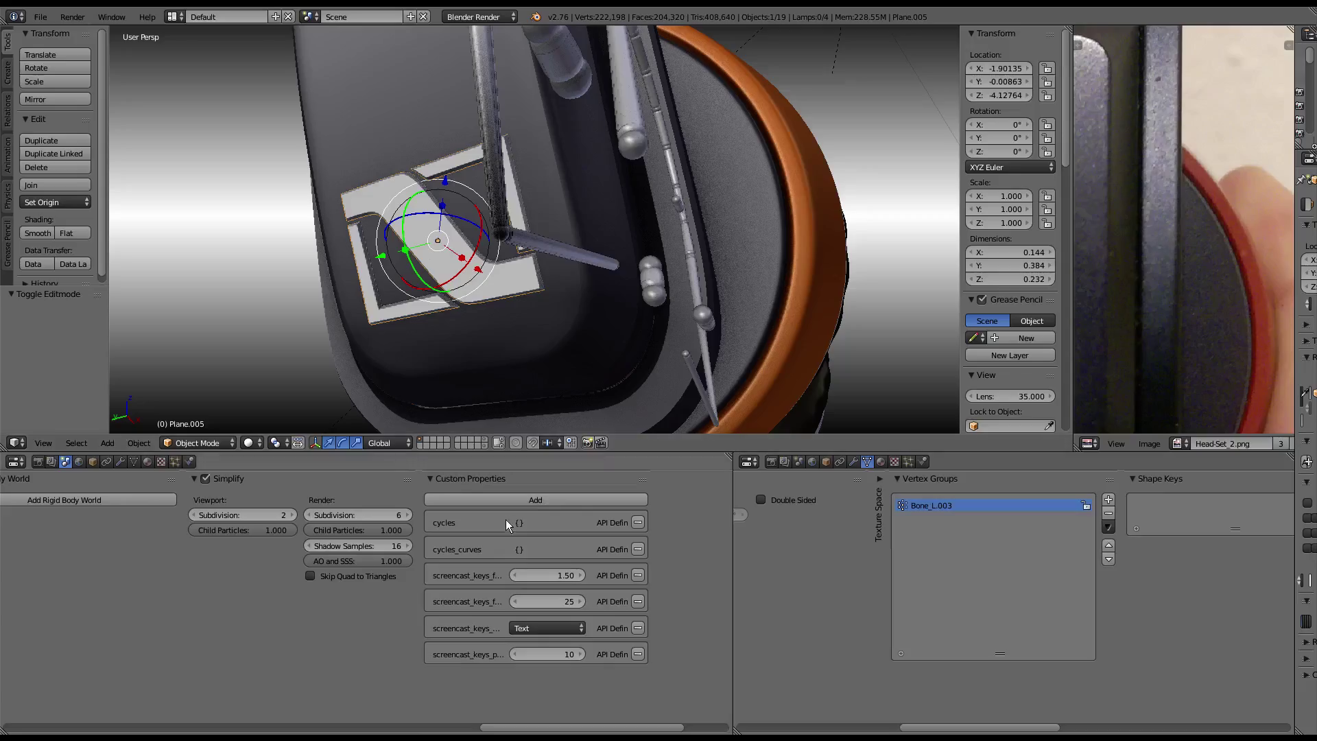
# - Show the N logo's modifiers on the Modifiers (wrench) tab
pyautogui.click(121, 462)
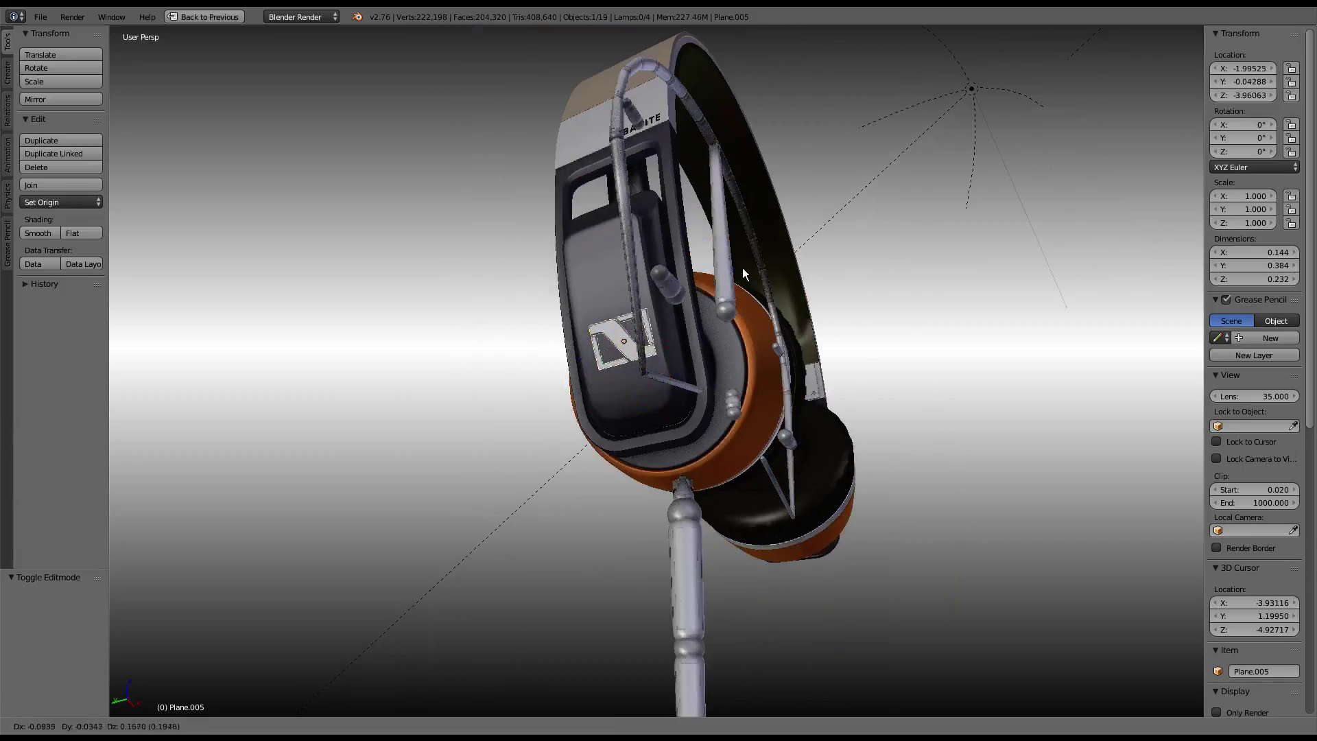
# - Delete the right-earcup N logo, then undo that deletion
pyautogui.moveTo(742, 267)
pyautogui.mouseDown(button='middle')
pyautogui.moveTo(553, 269)
pyautogui.moveTo(783, 509)
pyautogui.mouseUp(button='middle')
pyautogui.rightClick(783, 509)
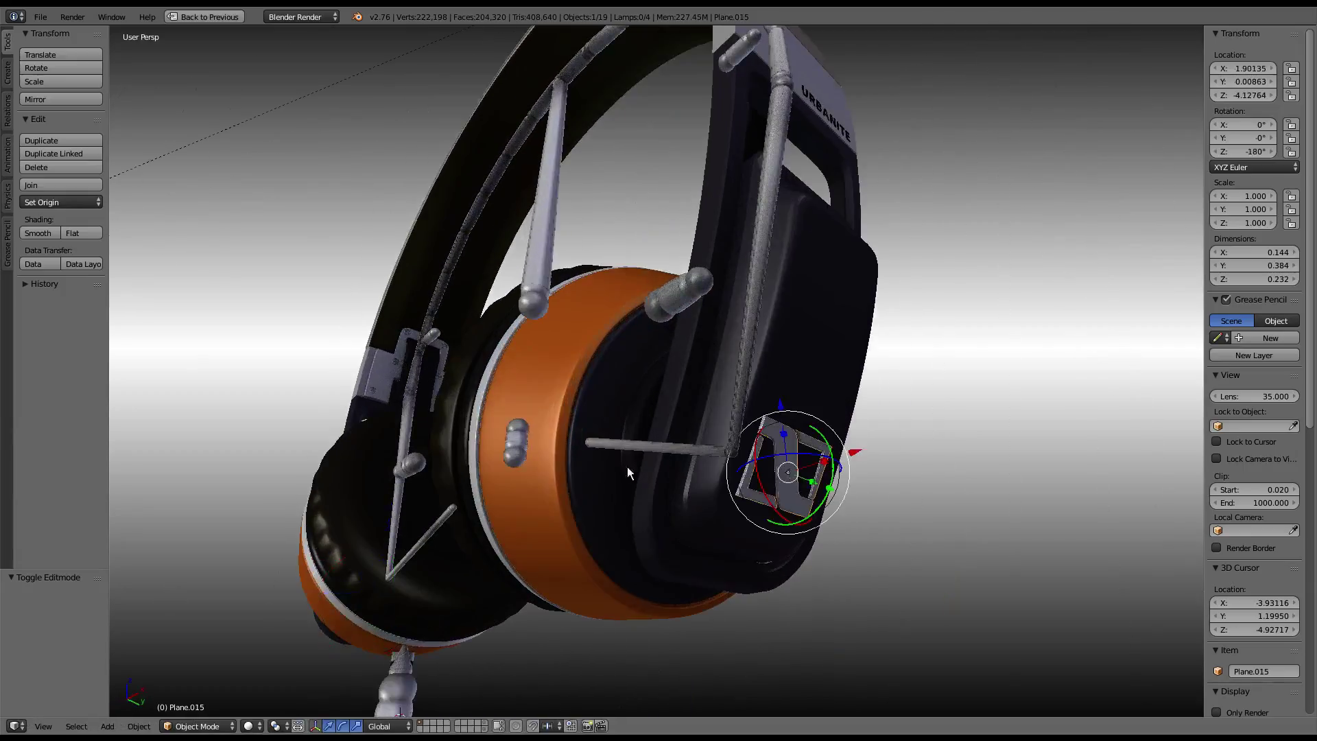
pyautogui.moveTo(627, 467); pyautogui.dragTo(734, 460, button='middle')
pyautogui.rightClick(487, 420)
pyautogui.press('Delete')
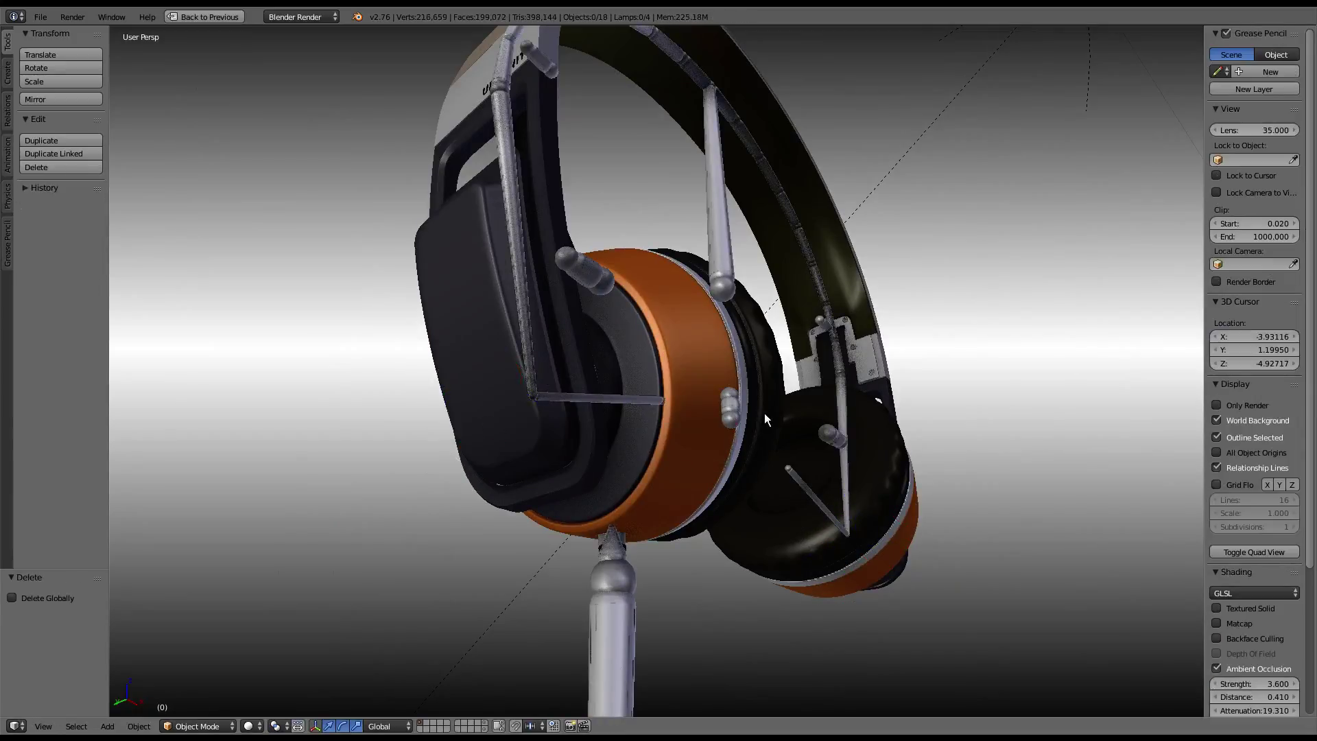
pyautogui.hotkey('ctrl', 'z')
# - Join the right-earcup N logo into its earcup panel with Ctrl+J
pyautogui.moveTo(699, 414)
pyautogui.mouseDown(button='middle')
pyautogui.moveTo(521, 366)
pyautogui.moveTo(588, 385)
pyautogui.moveTo(578, 414)
pyautogui.mouseUp(button='middle')
pyautogui.rightClick(577, 414)
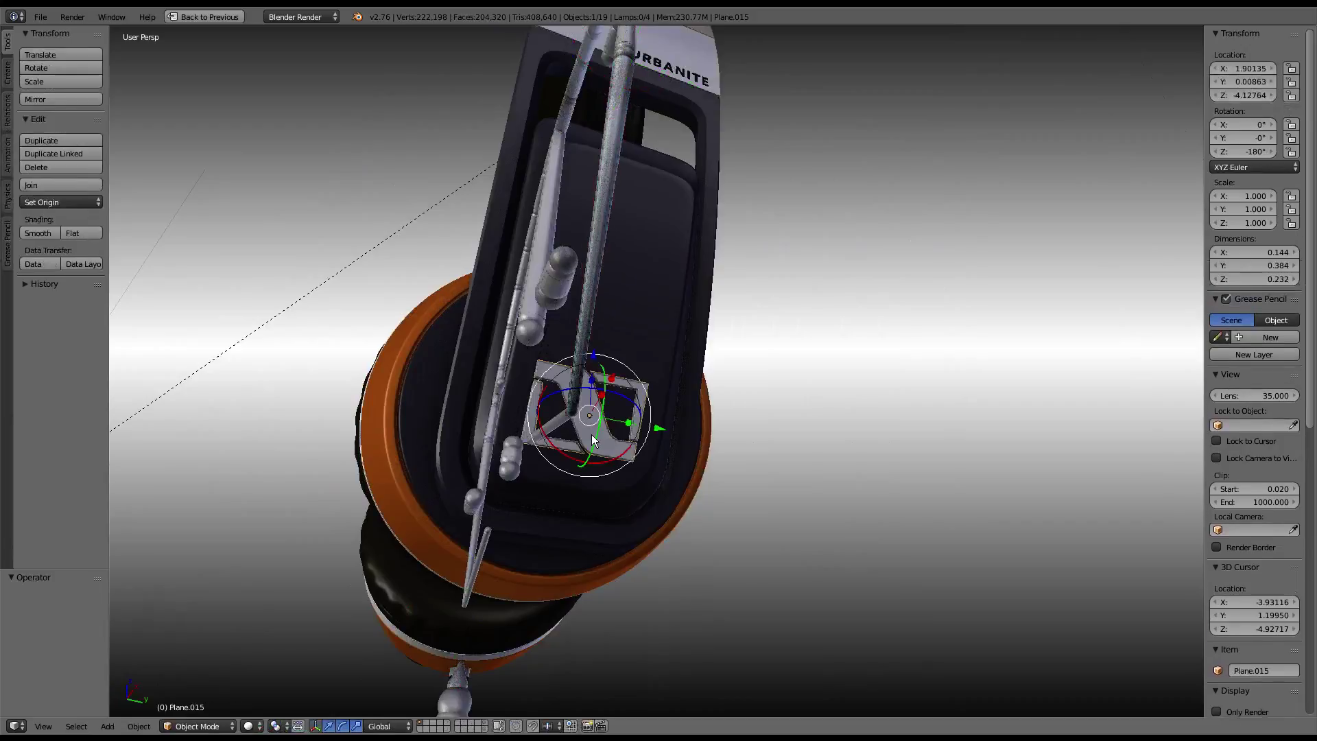
pyautogui.keyDown('shift'); pyautogui.rightClick(665, 347); pyautogui.keyUp('shift')
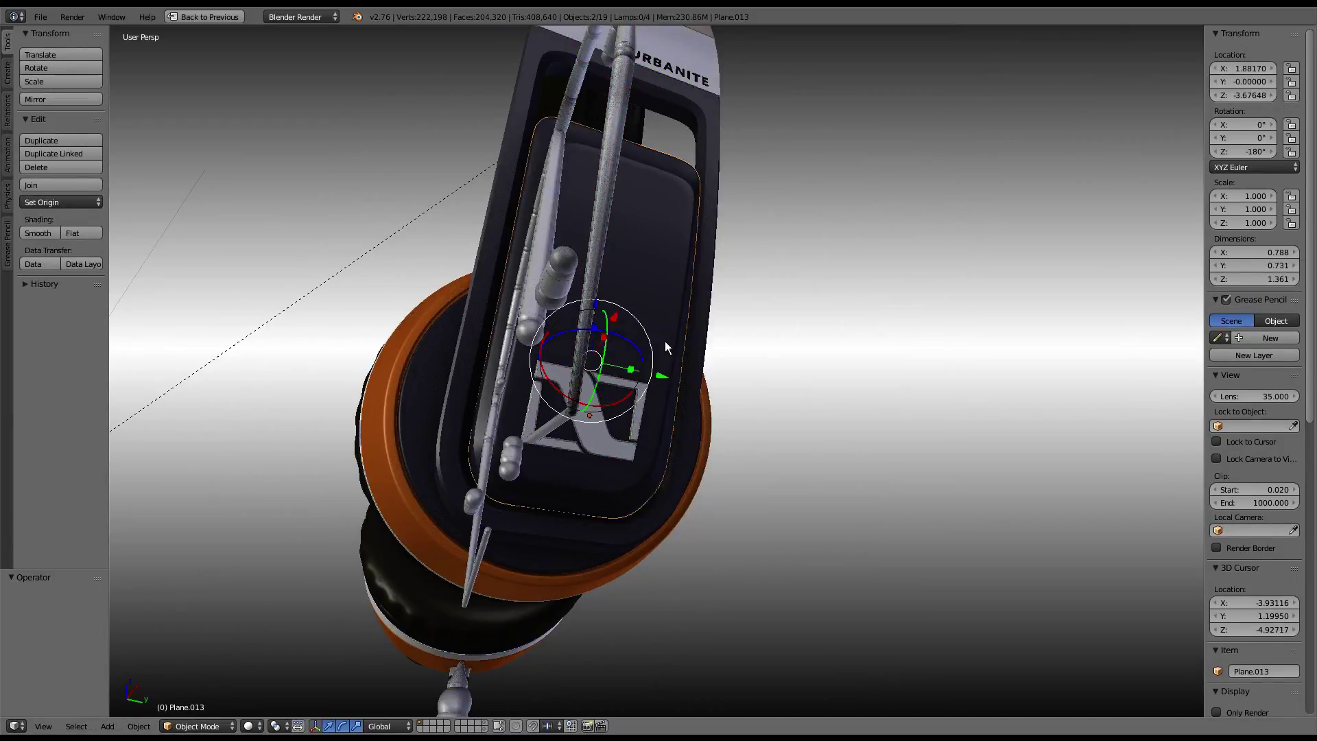
pyautogui.rightClick(598, 410)
pyautogui.keyDown('shift'); pyautogui.rightClick(644, 374); pyautogui.keyUp('shift')
pyautogui.hotkey('ctrl', 'j')
pyautogui.press('Tab')
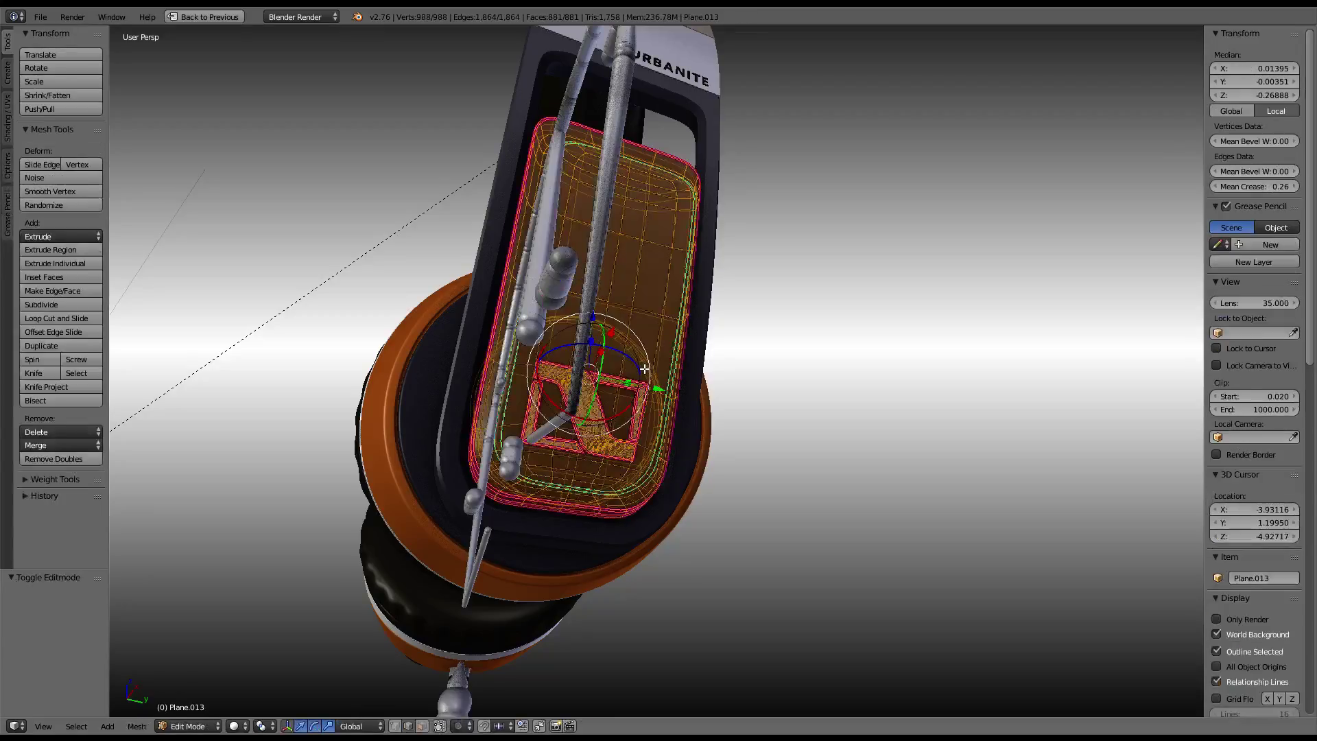
pyautogui.press('Tab')
# - Delete the loose N logo plane Plane.005 on the left earcup
pyautogui.moveTo(402, 387)
pyautogui.mouseDown(button='middle')
pyautogui.moveTo(632, 401)
pyautogui.moveTo(488, 433)
pyautogui.mouseUp(button='middle')
pyautogui.rightClick(488, 433)
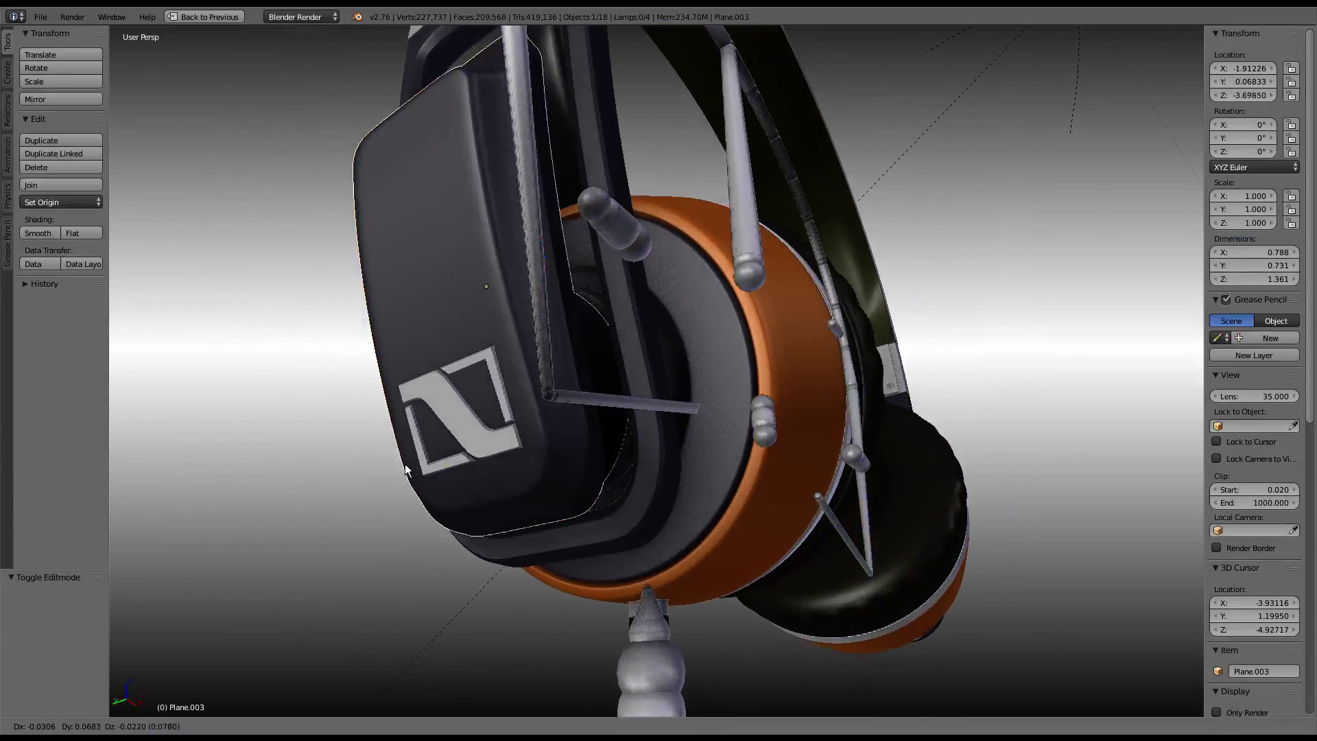
pyautogui.rightClick(501, 422)
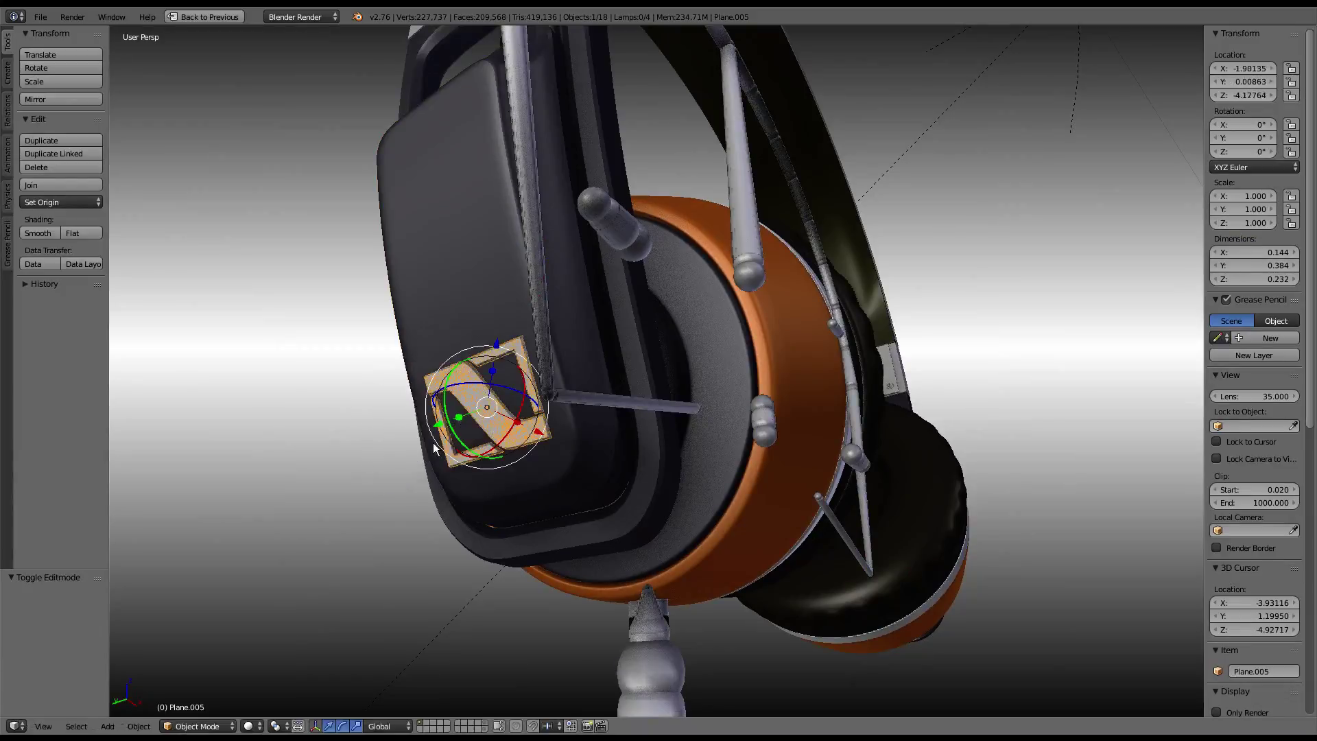
pyautogui.press('Delete')
pyautogui.moveTo(482, 385); pyautogui.dragTo(413, 318, button='right')
pyautogui.press('Escape')
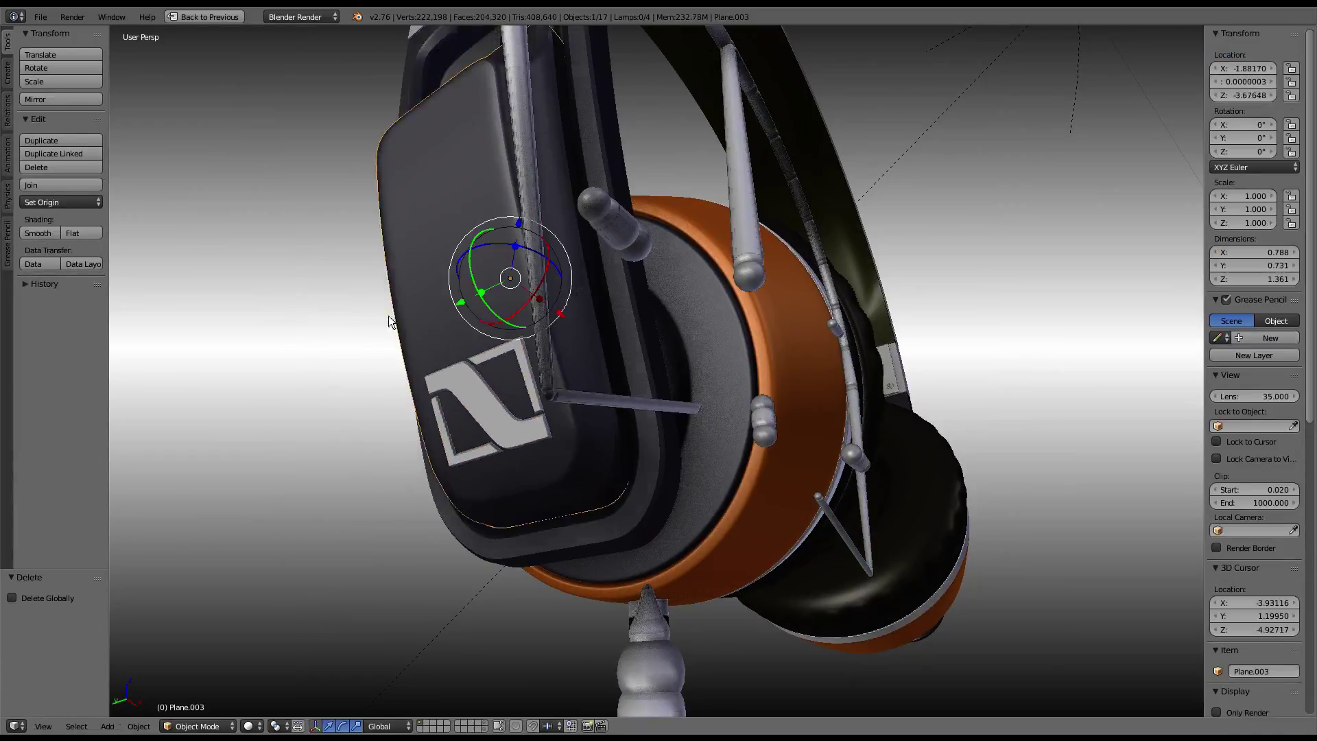
pyautogui.moveTo(413, 318)
pyautogui.mouseDown(button='middle')
pyautogui.moveTo(561, 306)
pyautogui.moveTo(627, 318)
pyautogui.moveTo(558, 282)
pyautogui.moveTo(444, 297)
pyautogui.moveTo(466, 312)
pyautogui.mouseUp(button='middle')
pyautogui.rightClick(431, 396)
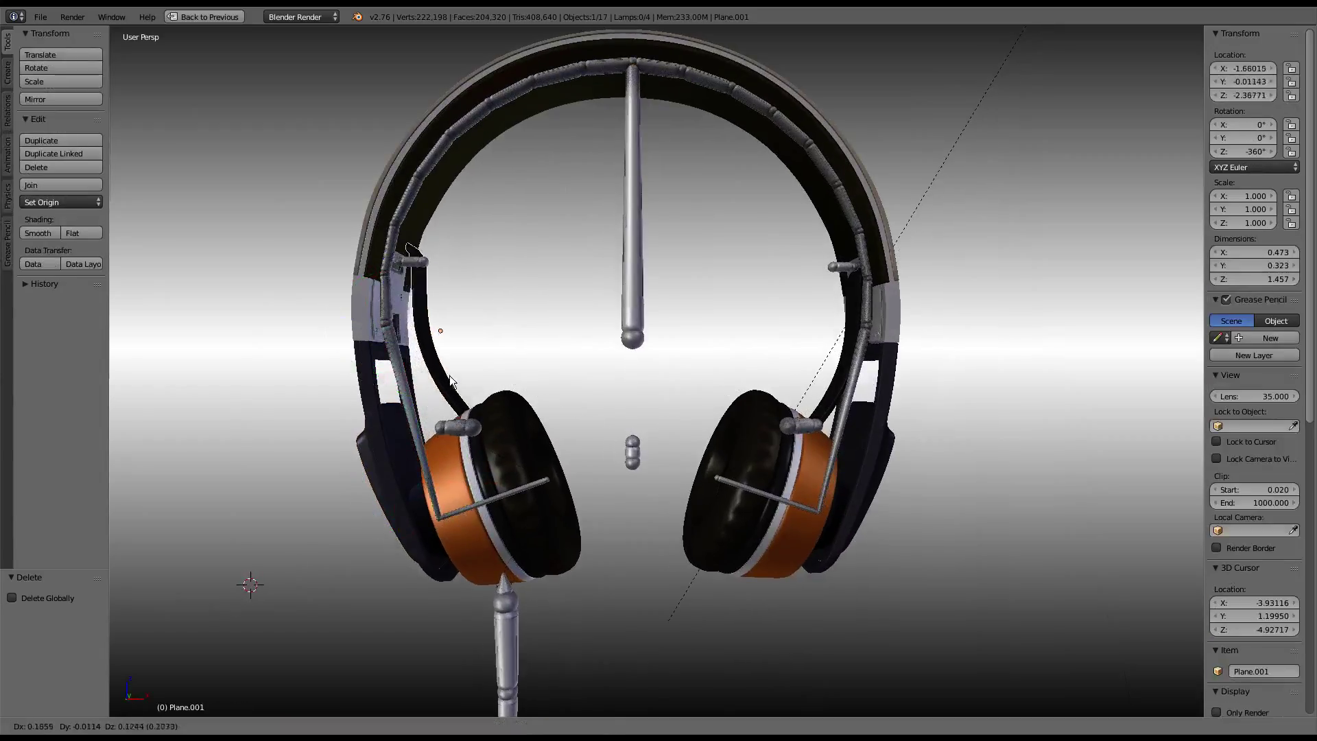
pyautogui.press('Tab')
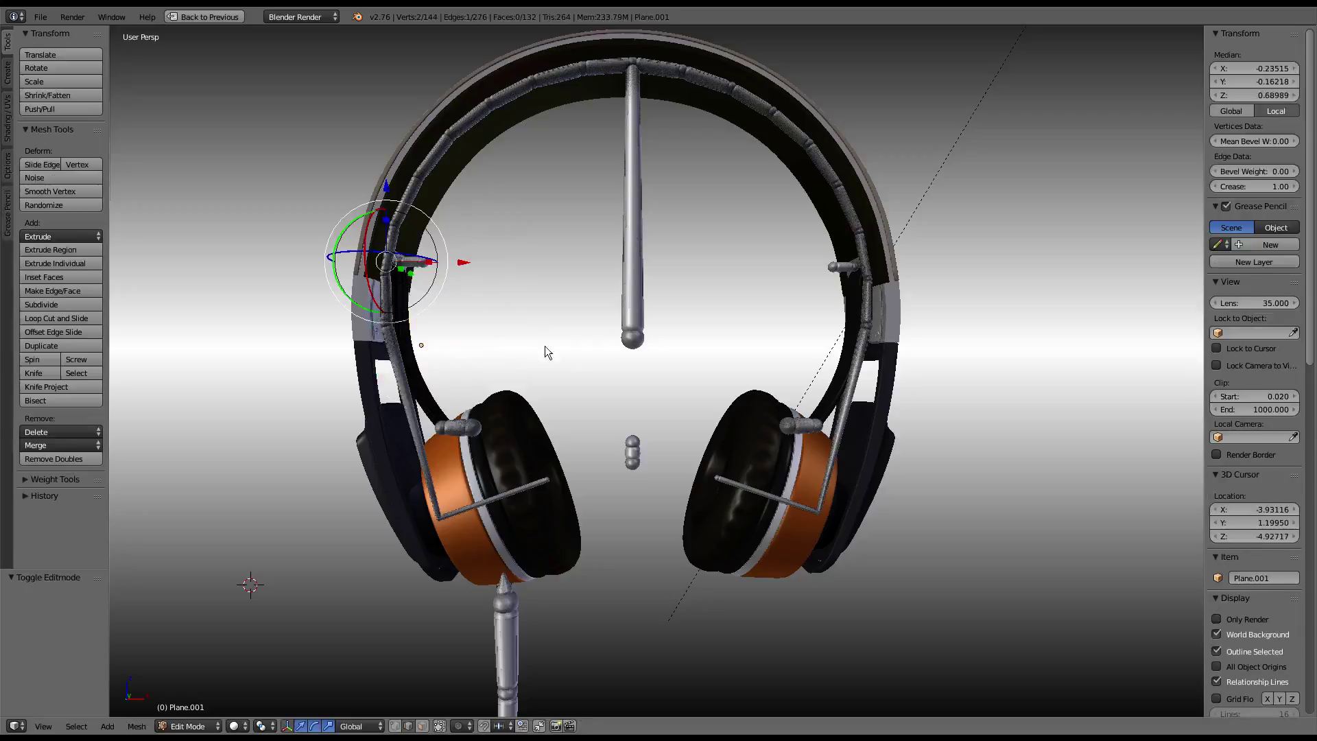
pyautogui.press('Tab')
pyautogui.press('a')
pyautogui.moveTo(597, 331)
pyautogui.mouseDown(button='middle')
pyautogui.moveTo(718, 342)
pyautogui.moveTo(621, 363)
pyautogui.moveTo(682, 360)
pyautogui.moveTo(652, 325)
pyautogui.moveTo(641, 358)
pyautogui.moveTo(585, 357)
pyautogui.moveTo(524, 422)
pyautogui.mouseUp(button='middle')
pyautogui.scroll(2, 257, 155)
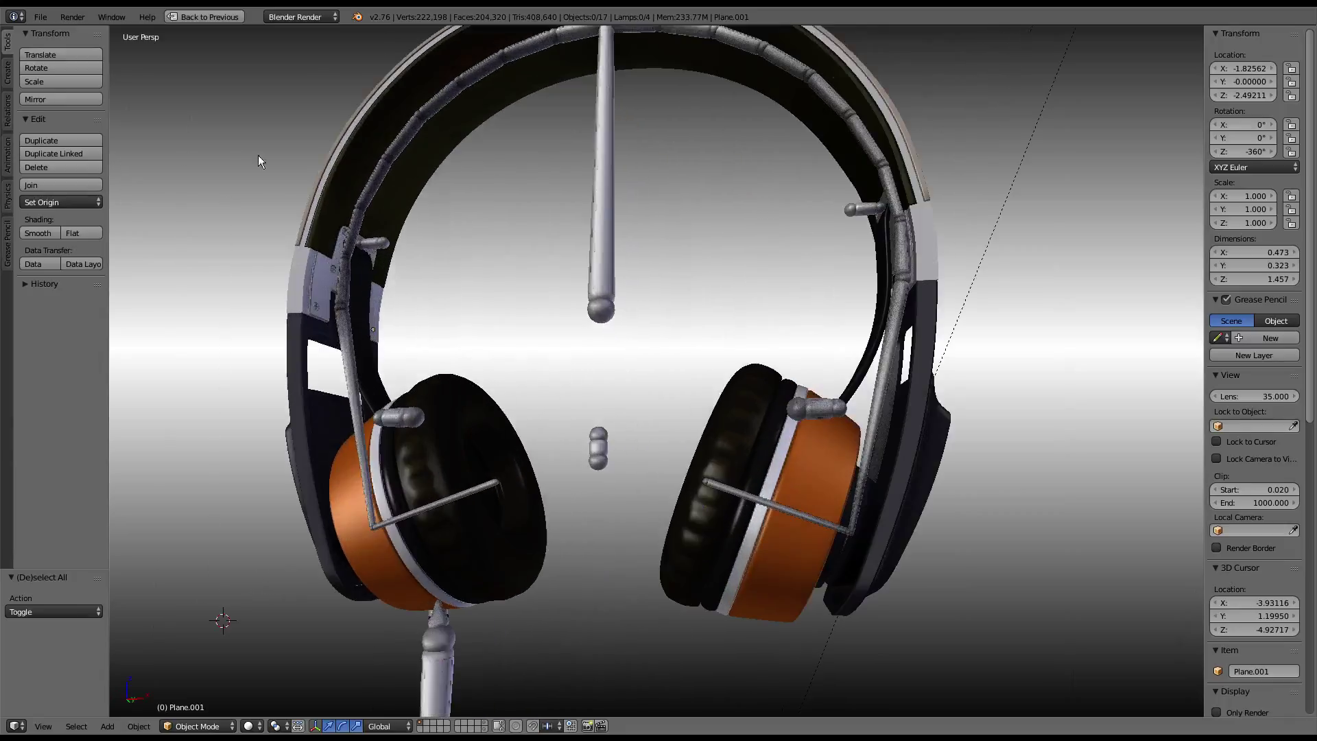
pyautogui.click(39, 17)
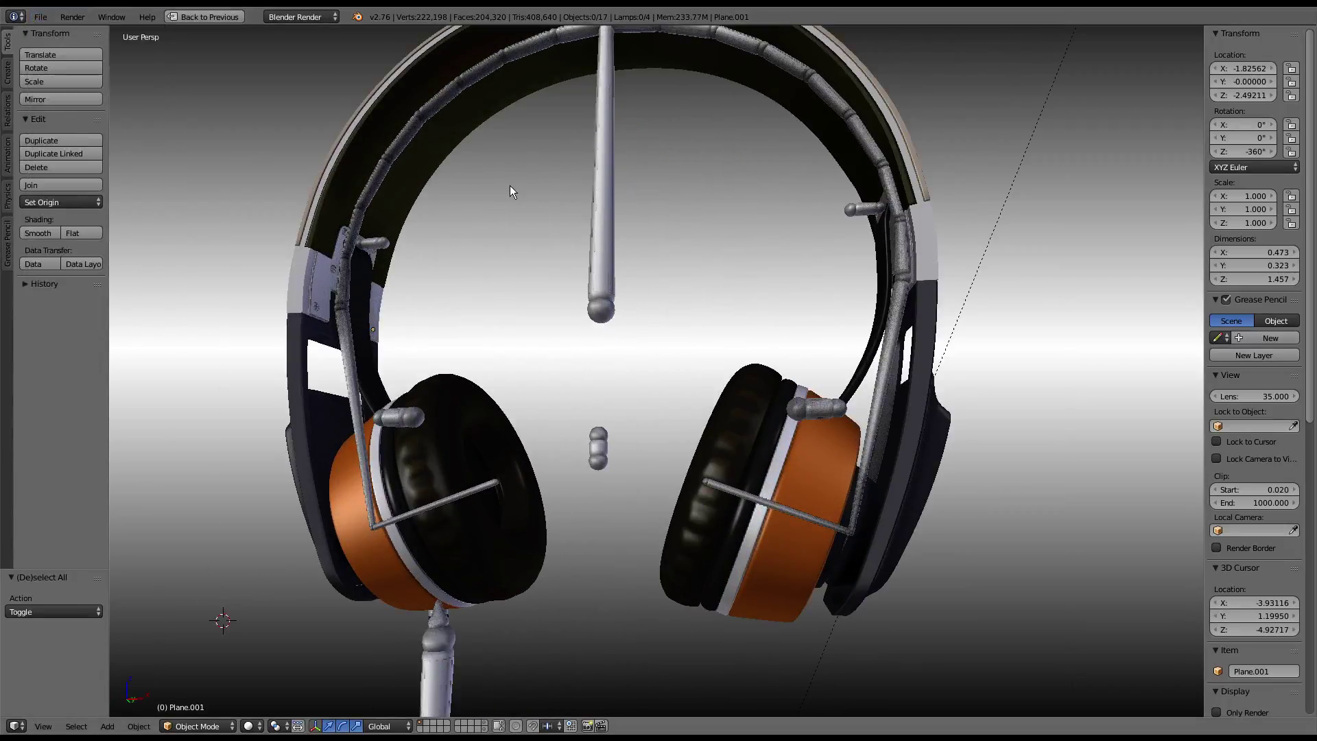